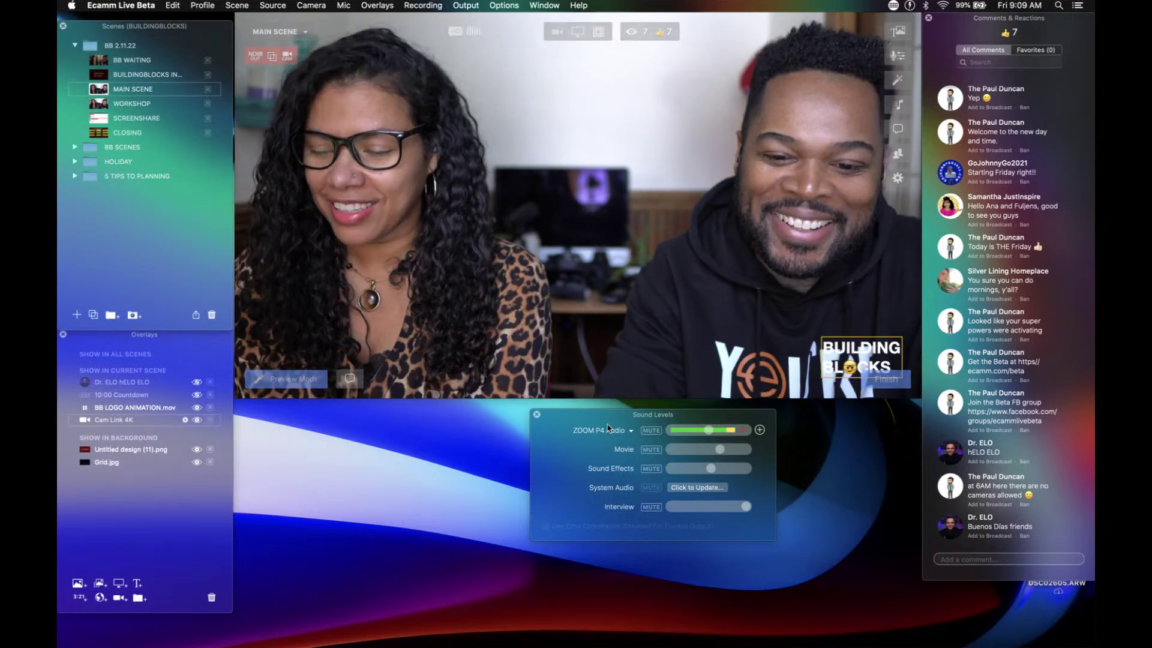
Step: Move the Sound Levels window to the right and start a new text overlay
left_click_drag(603, 423, 731, 420)
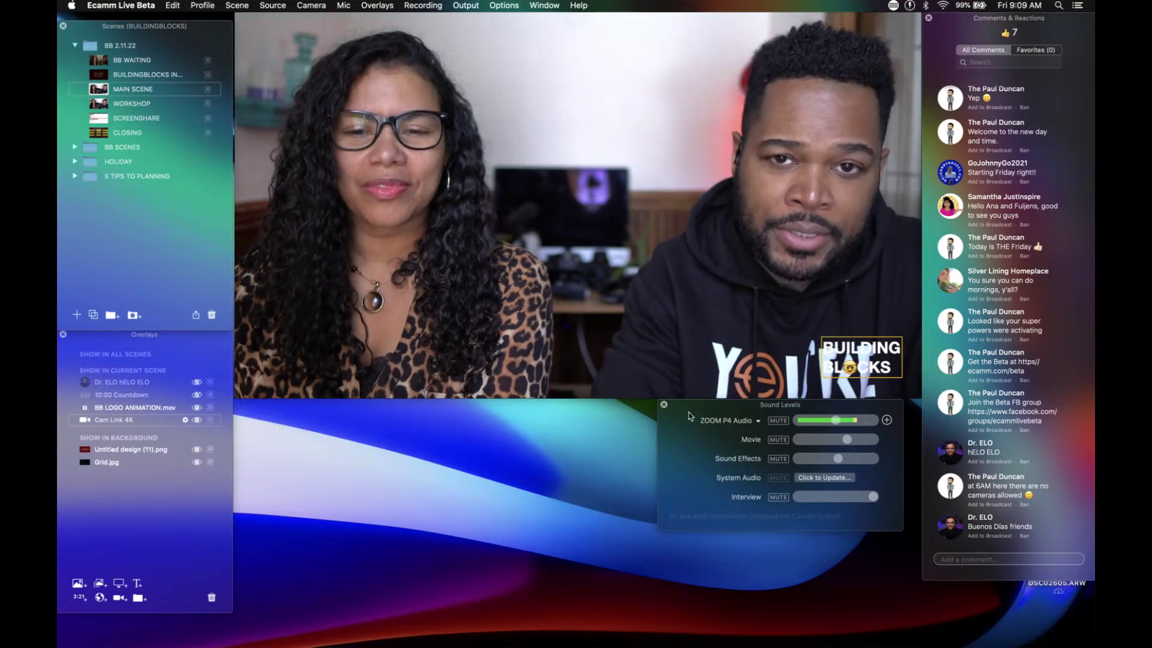
left_click_drag(689, 419, 697, 427)
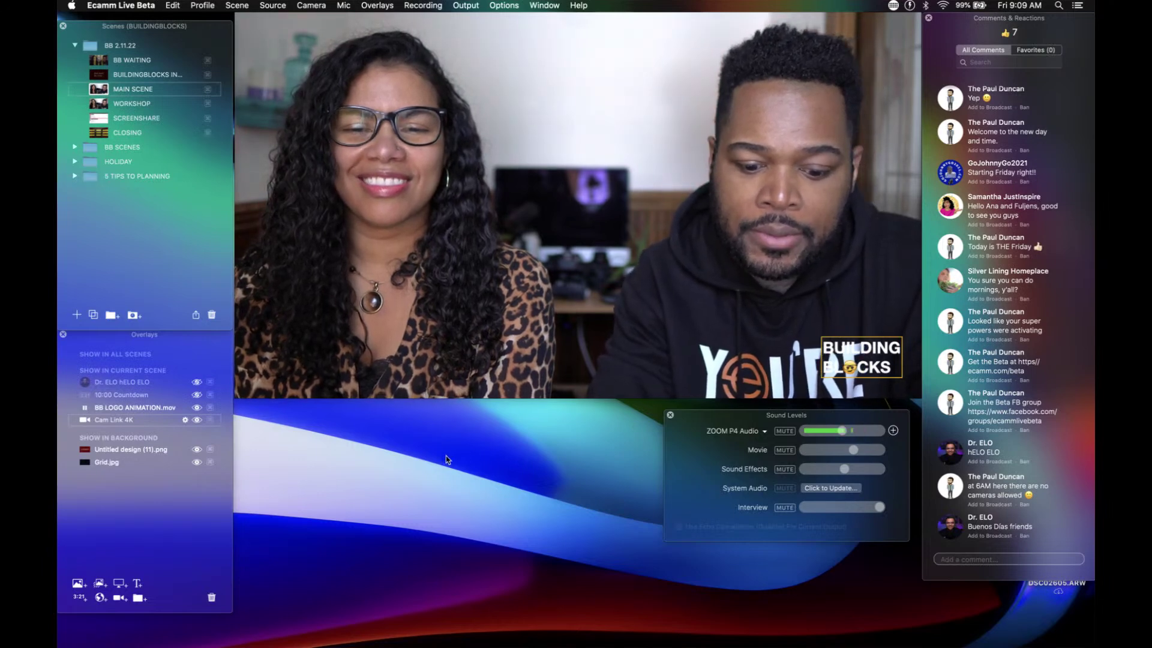
key("super+t")
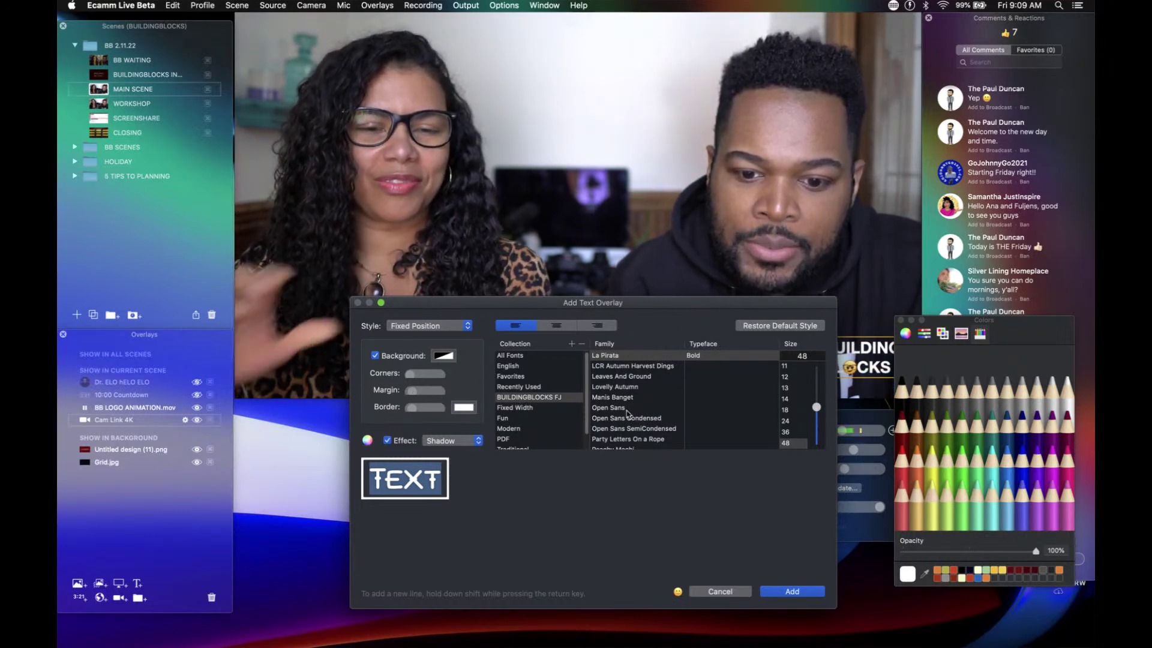
Step: Preview the Social Media Circled font, then cancel the new text overlay
scroll(628, 414, "down", 1)
scroll(627, 414, "down", 10)
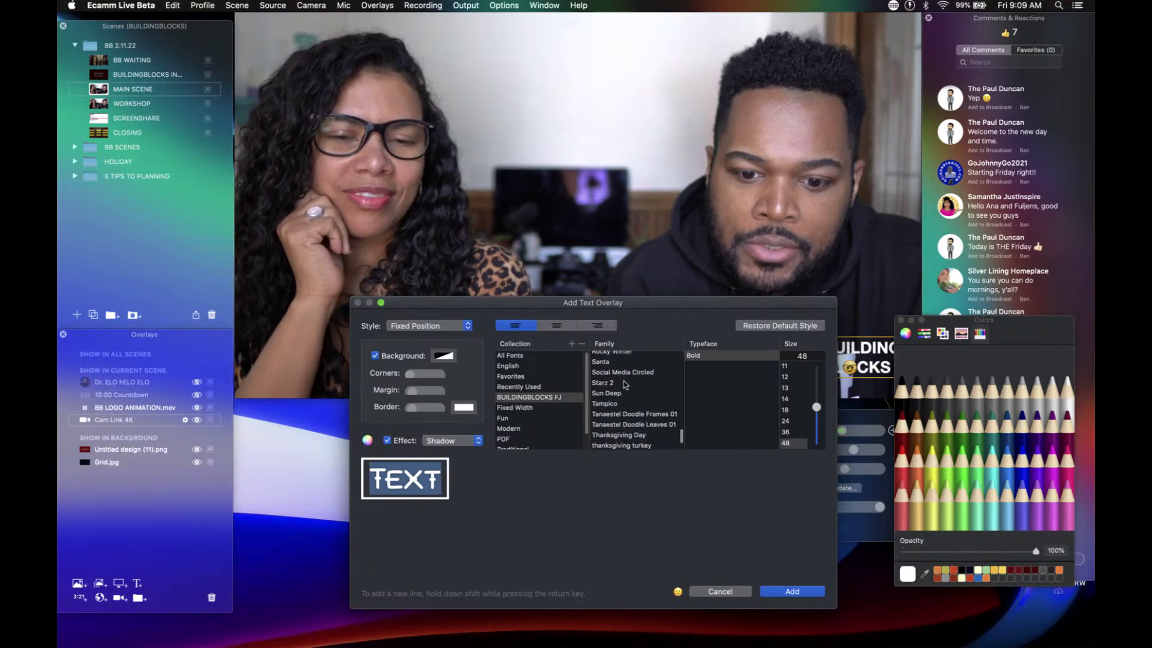
left_click(624, 372)
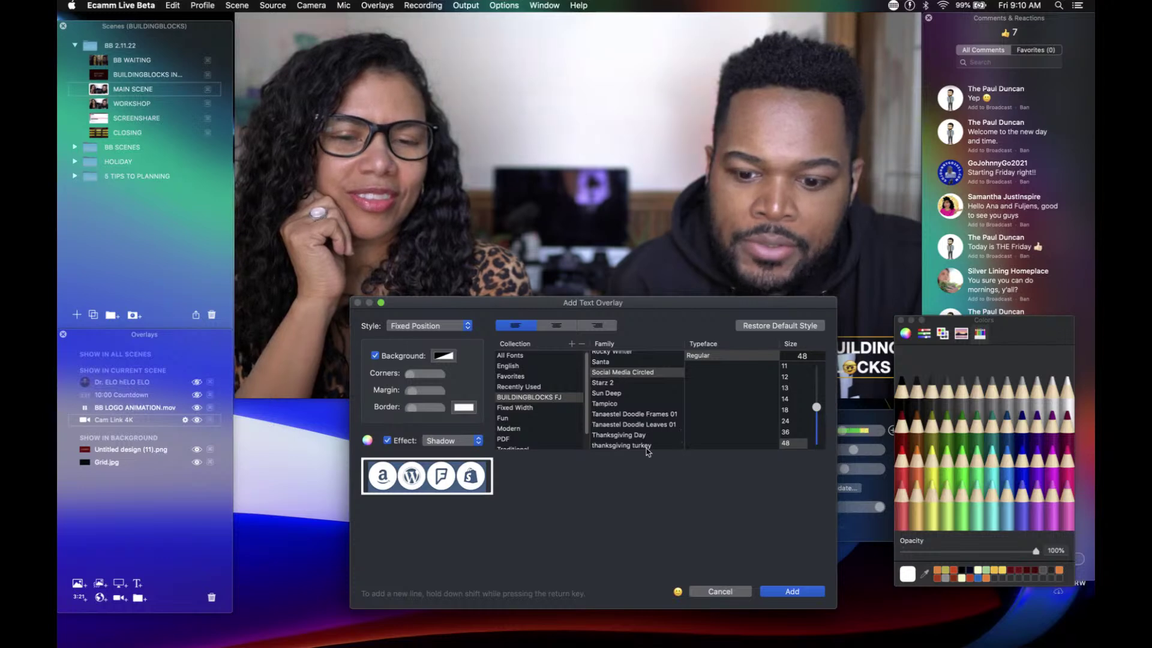
left_click(719, 592)
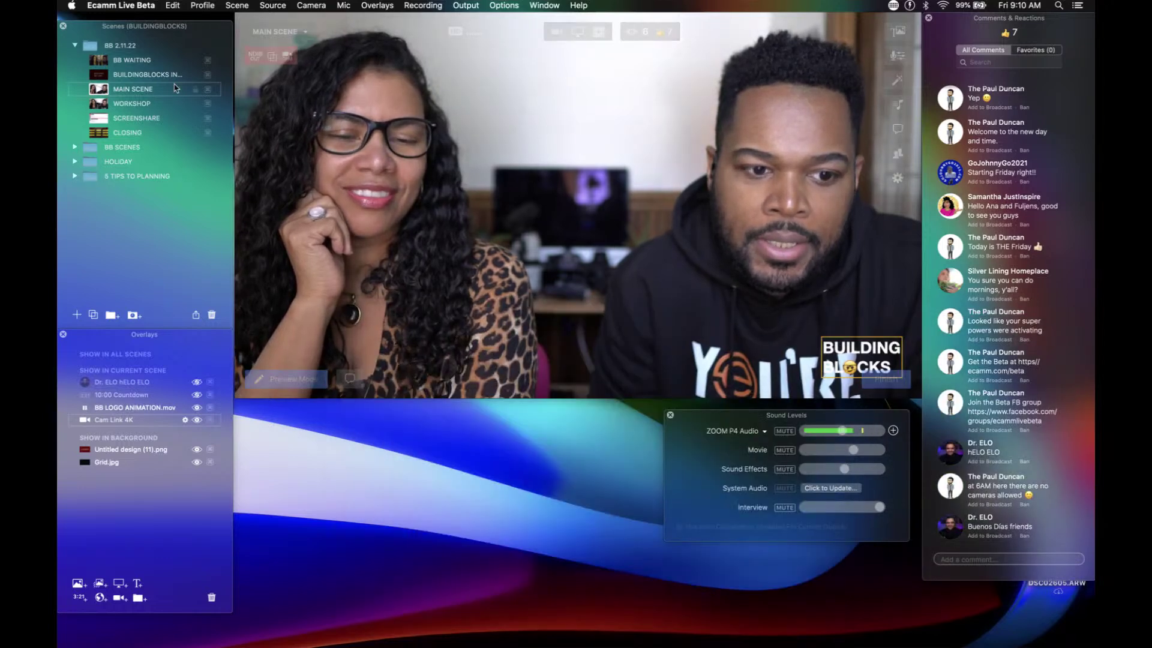
Step: Switch the live output briefly to SCREENSHARE, then back to the WORKSHOP camera scene
left_click(96, 118)
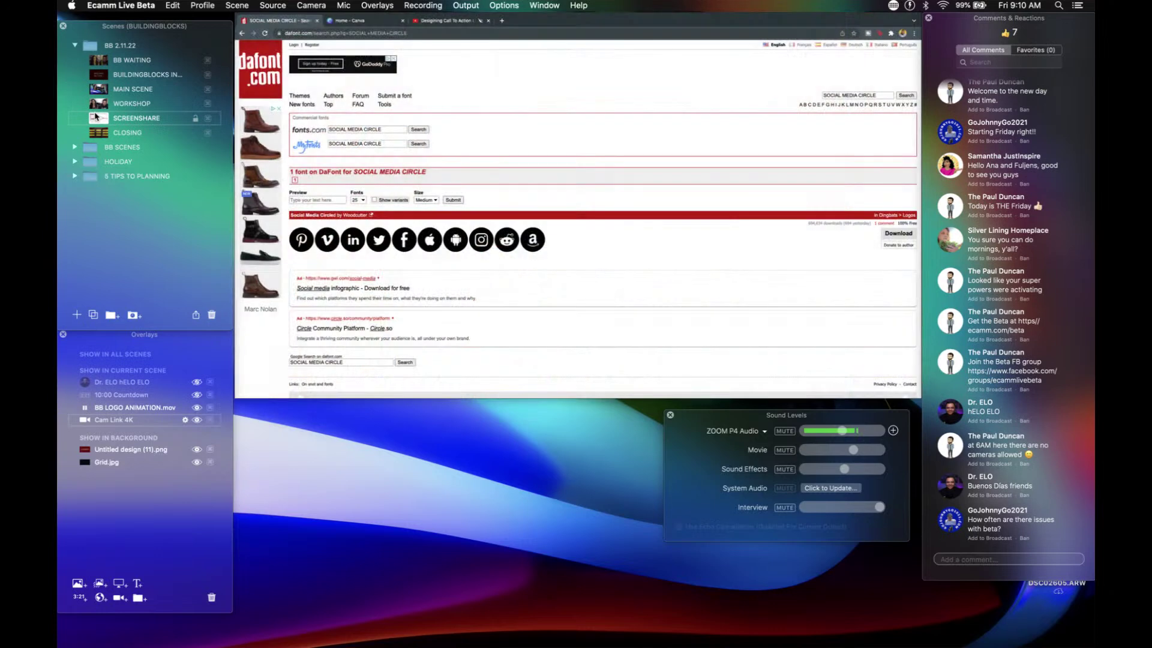
mouse_move(341, 192)
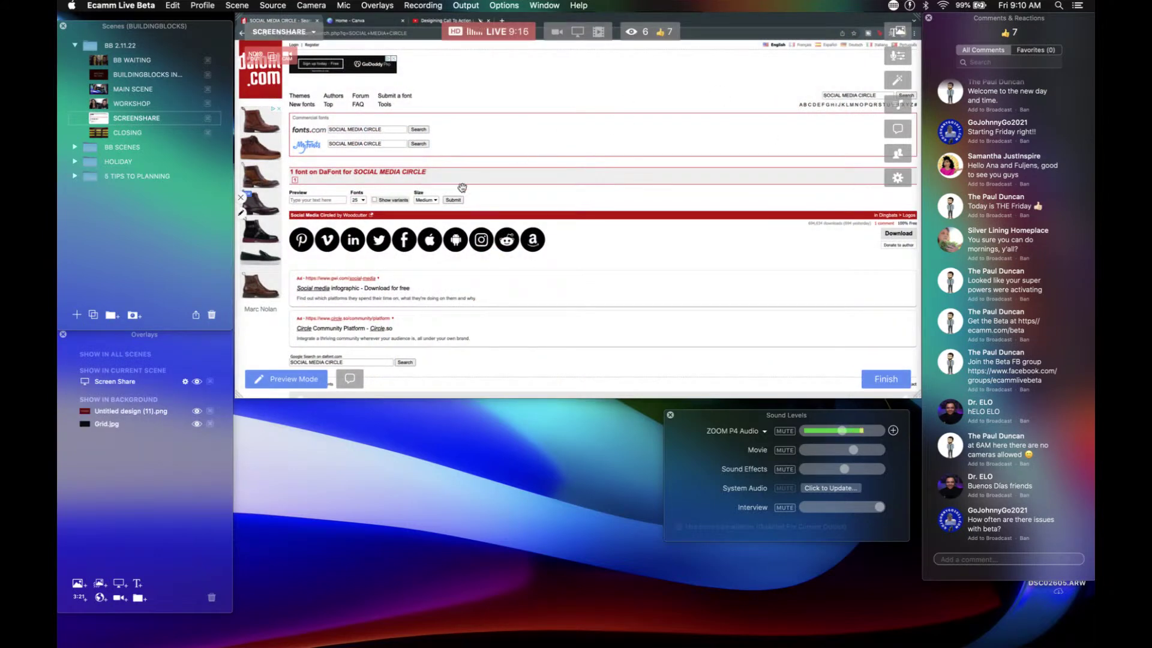
scroll(387, 258, "down", 4)
scroll(387, 258, "up", 4)
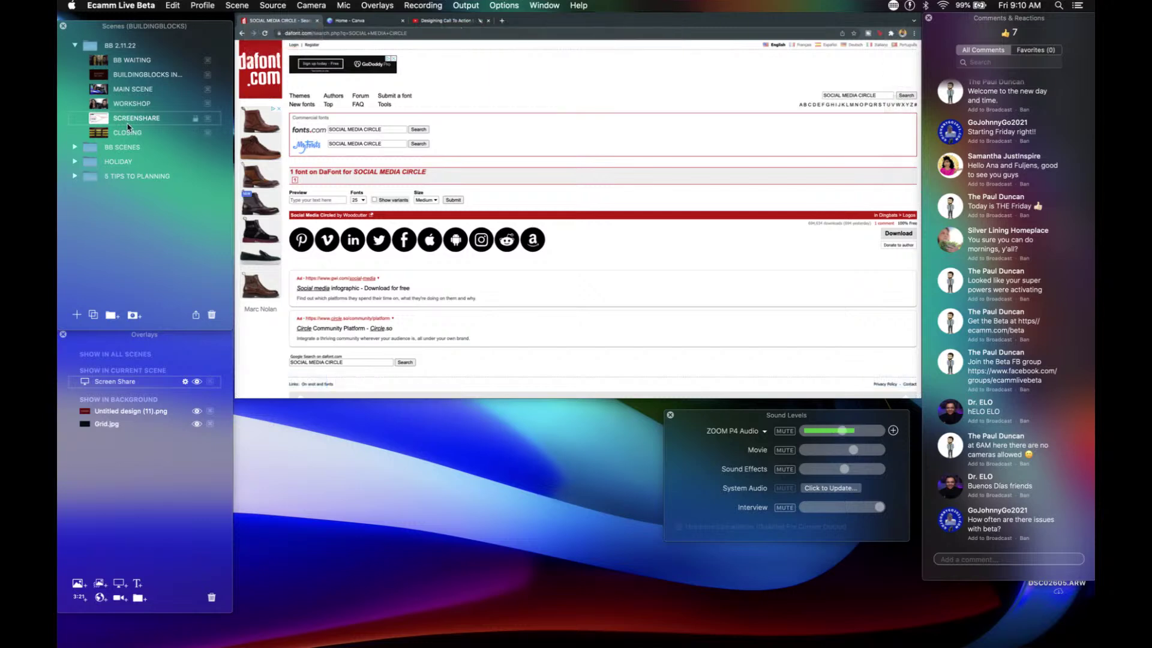
left_click(97, 107)
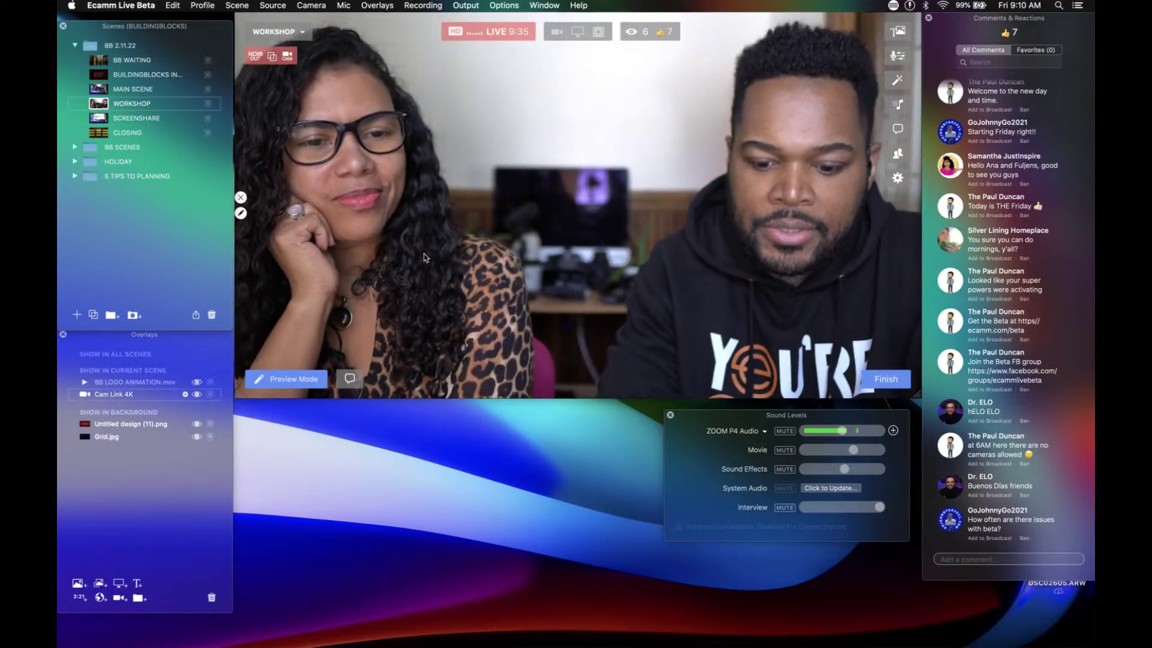
Step: Add an 'i' LinkedIn glyph overlay in Social Media Circled with no background
key("super+t")
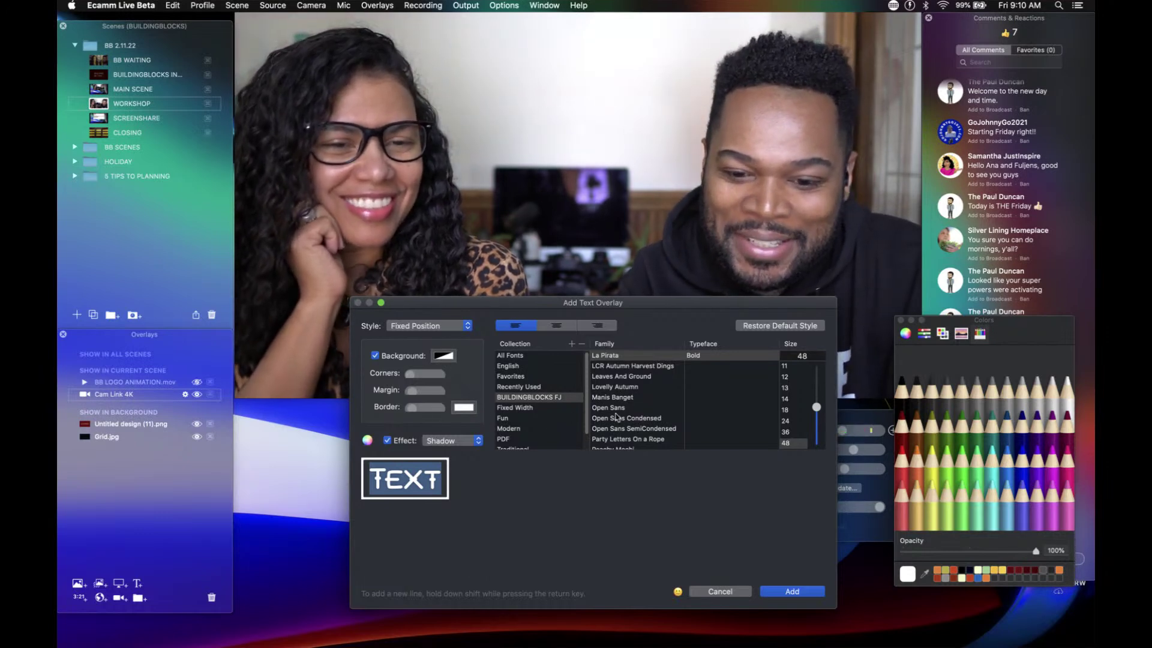
scroll(612, 413, "up", 2)
scroll(612, 413, "down", 3)
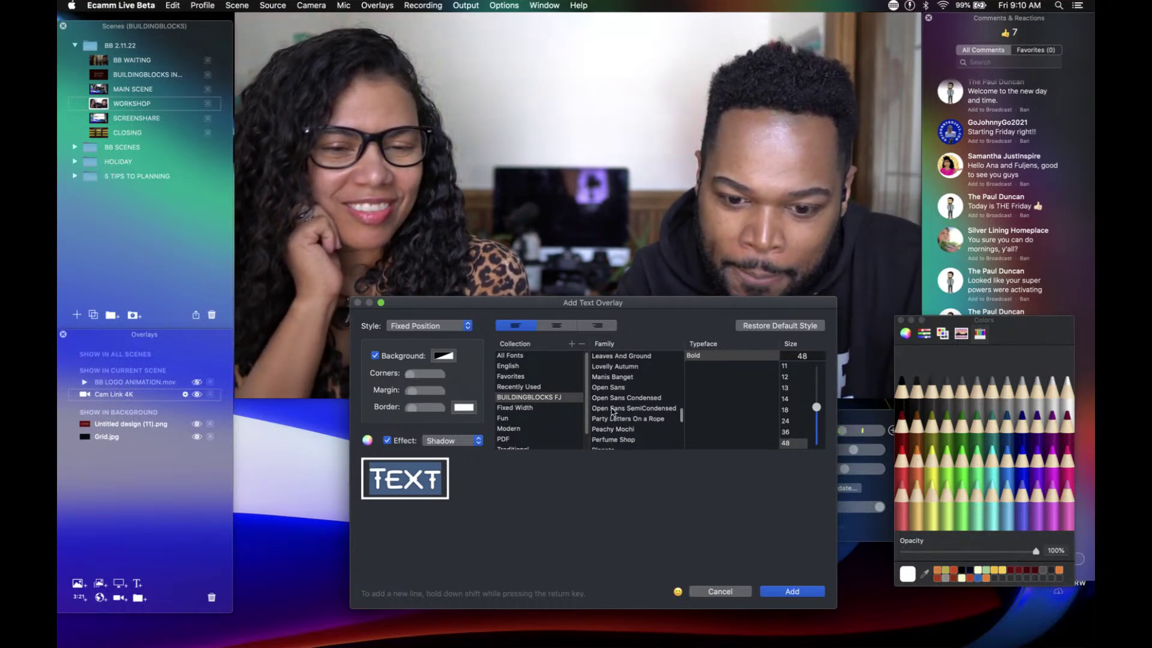
scroll(612, 406, "down", 5)
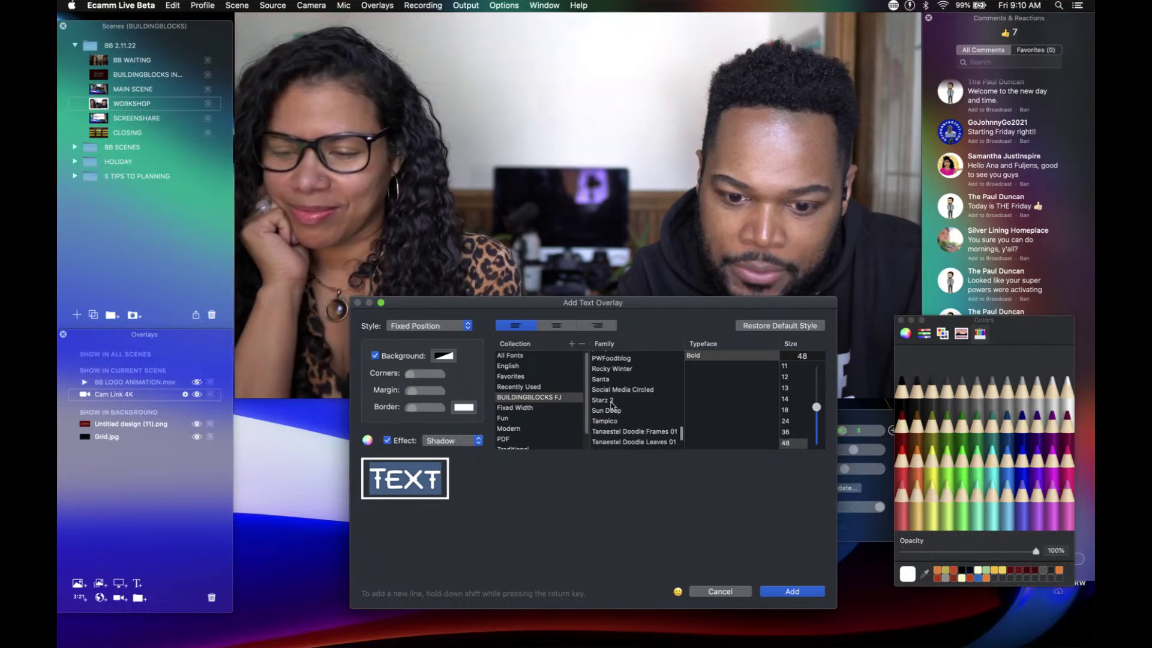
left_click(613, 388)
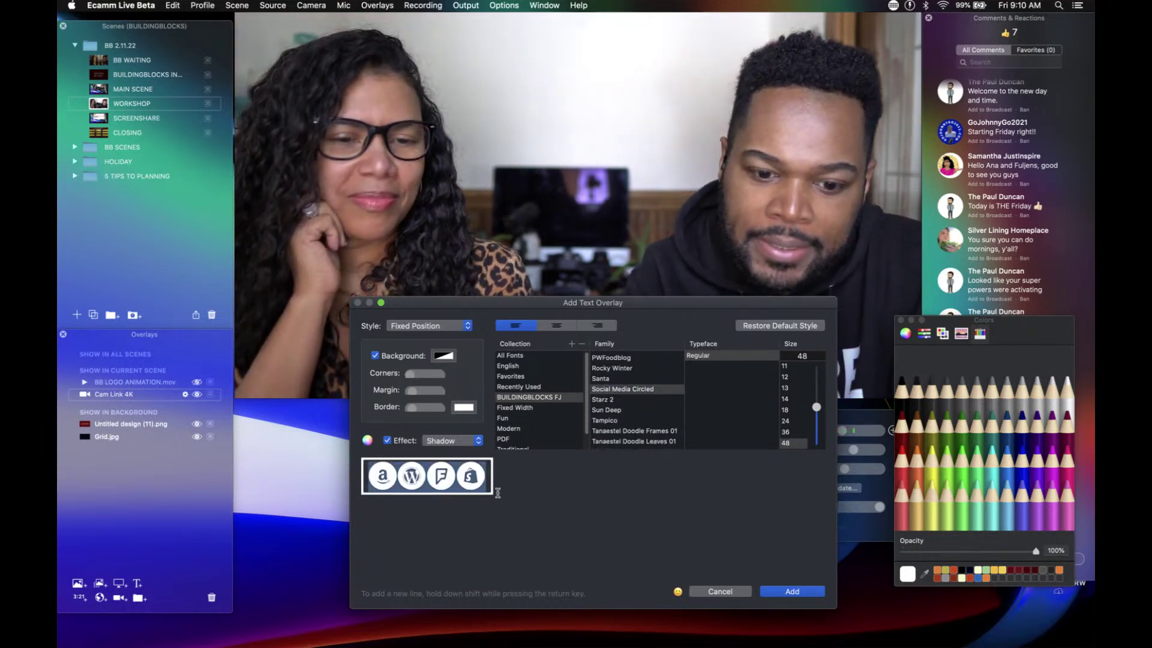
left_click(376, 356)
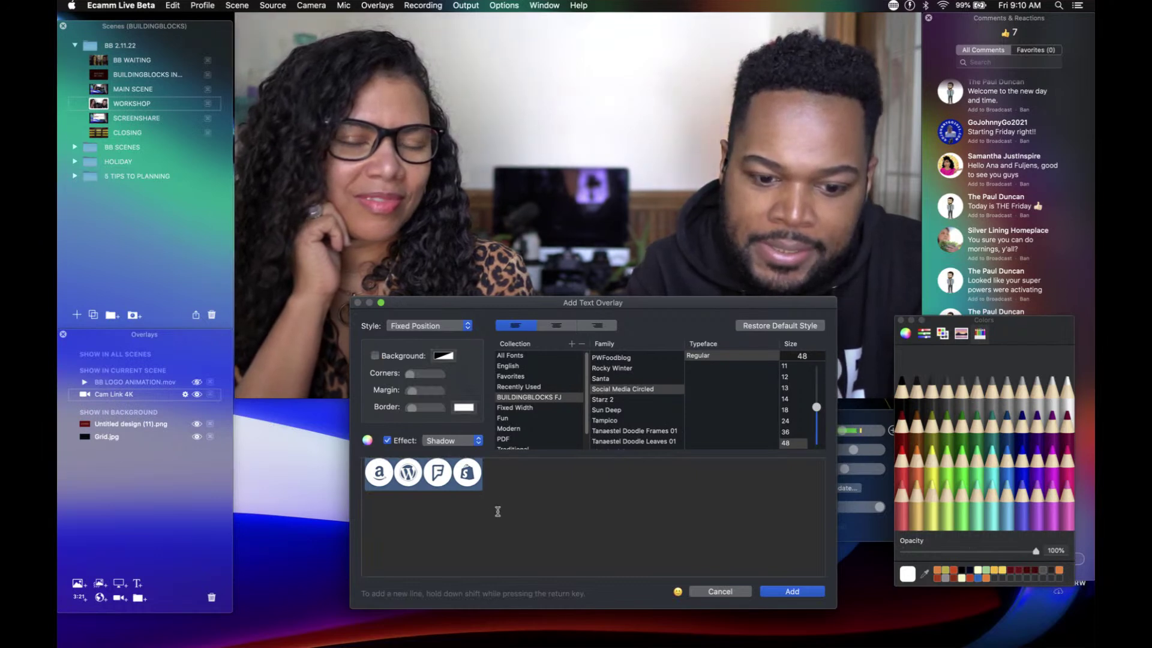
type("i")
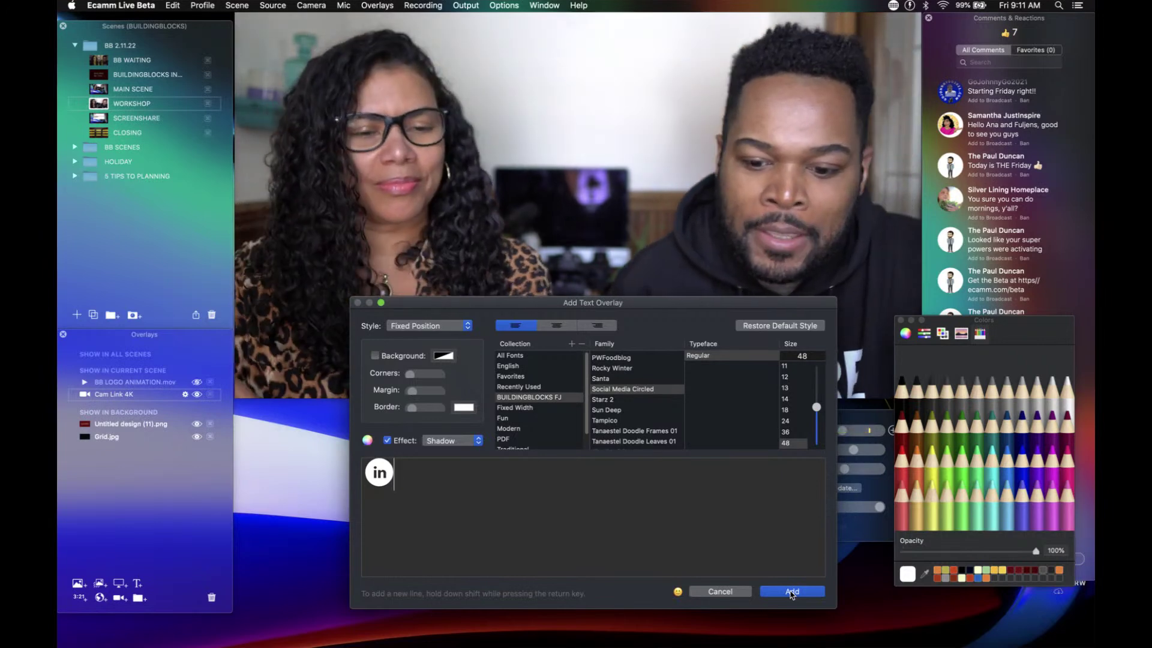
left_click(791, 593)
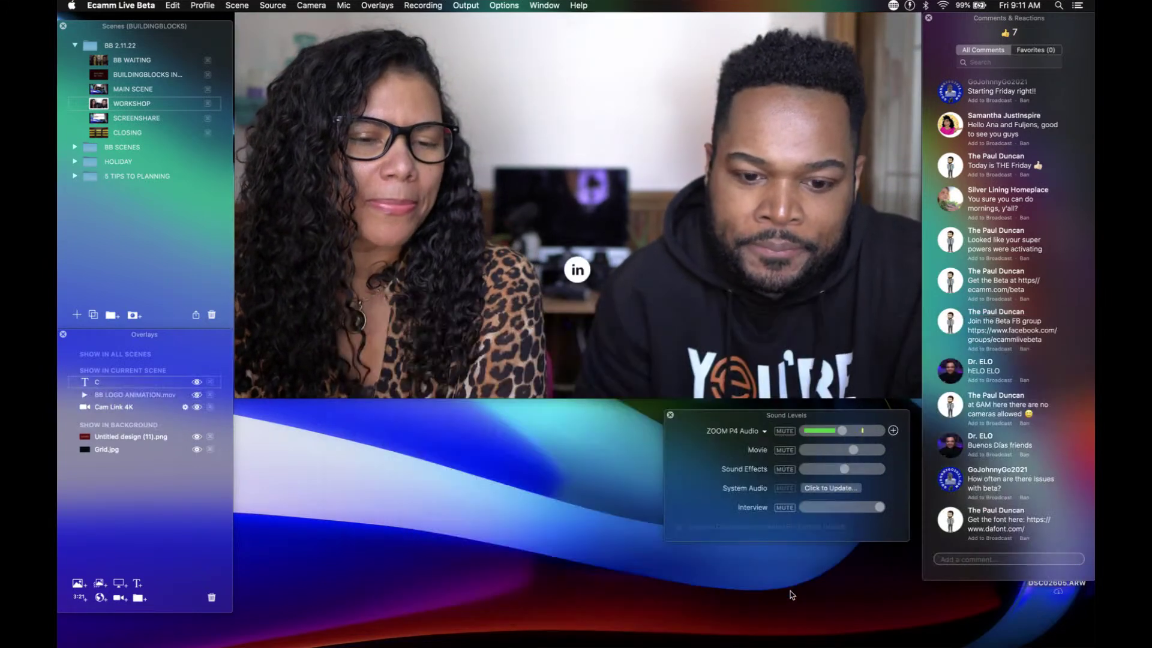
Step: Enlarge the LinkedIn icon, place it over the woman's shoulder, and reopen its text settings
left_click_drag(578, 271, 606, 241)
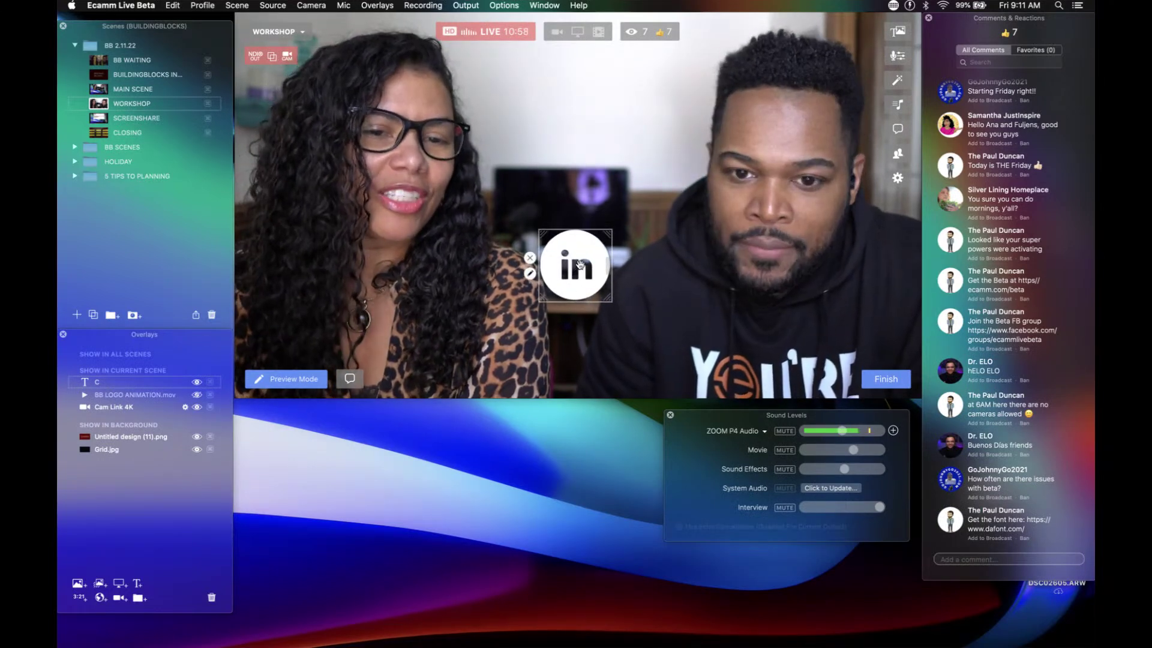
left_click_drag(581, 269, 636, 38)
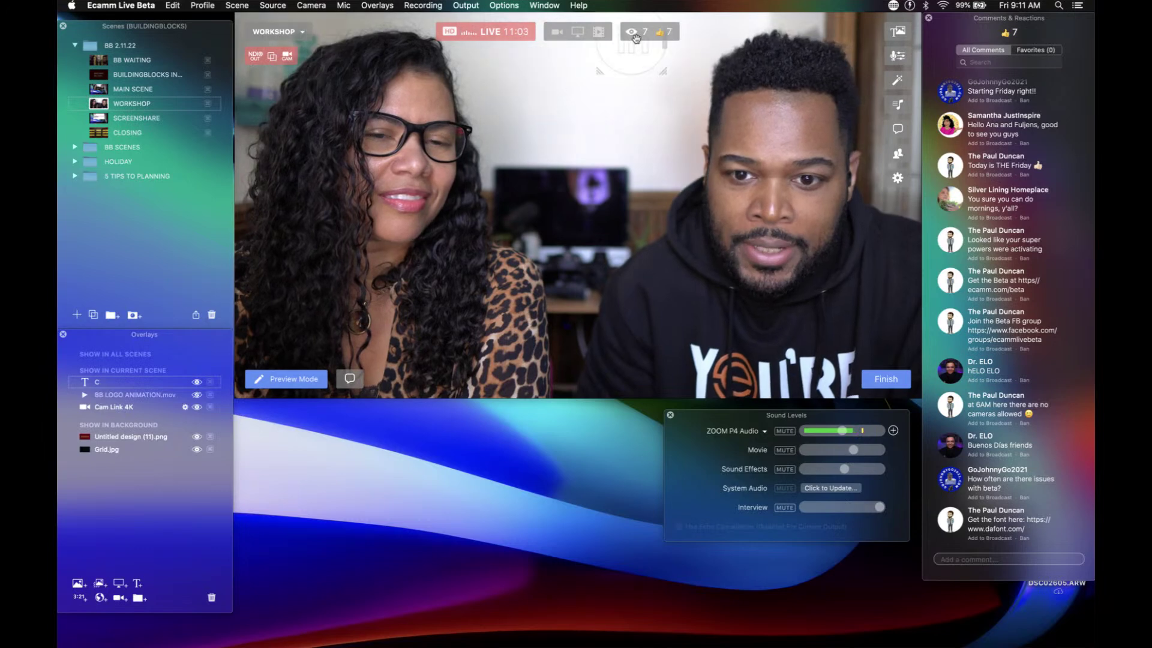
left_click_drag(789, 24, 476, 346)
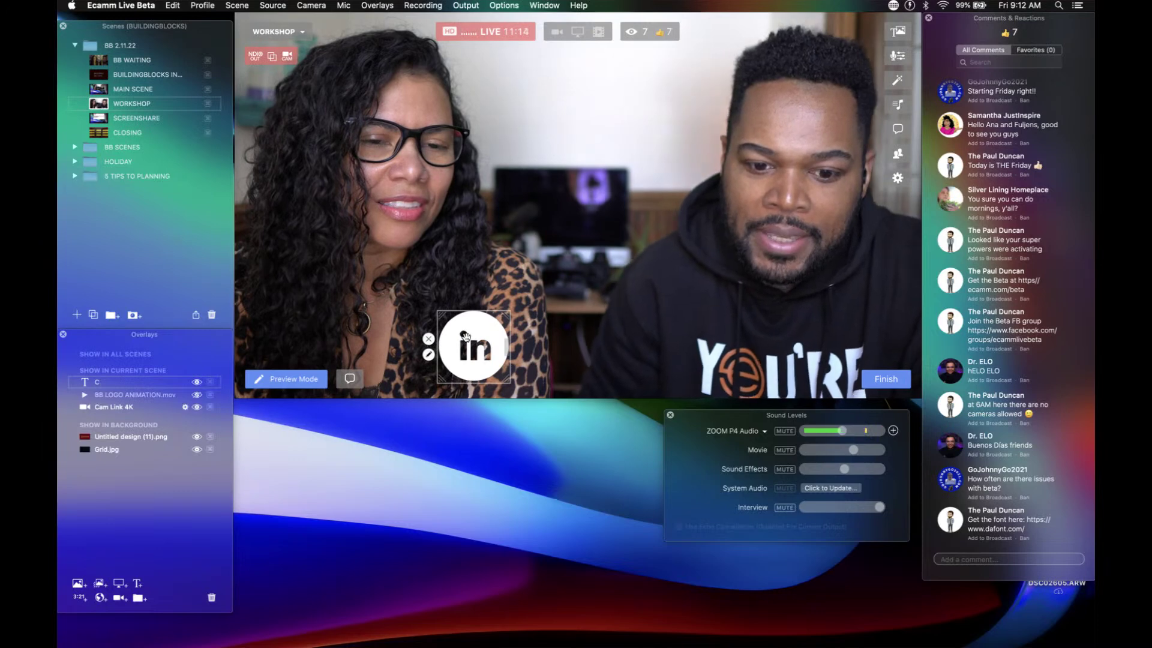
left_click(428, 354)
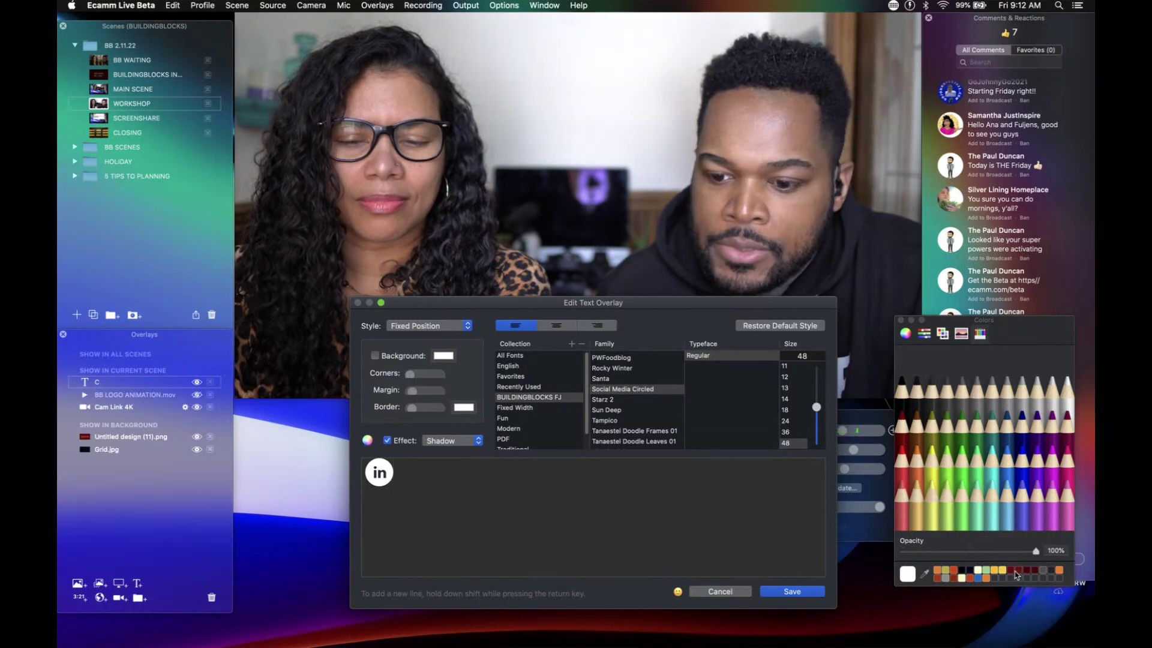
Step: Recolour the LinkedIn icon dark red, then change it to yellow and save
left_click(1018, 574)
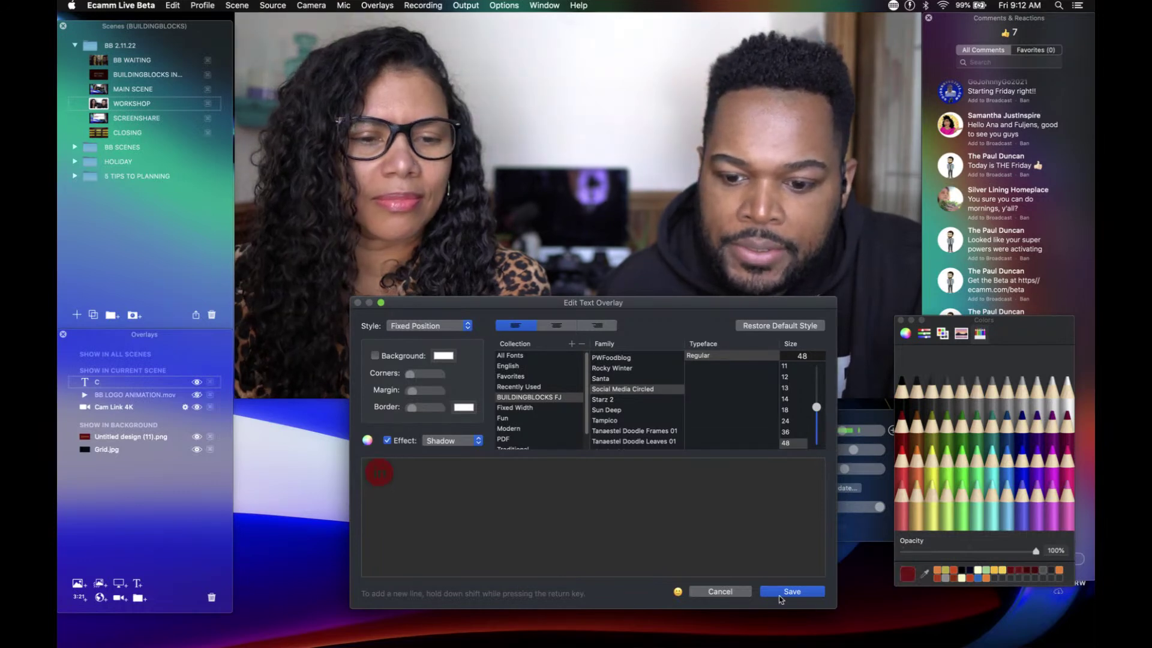
left_click(791, 592)
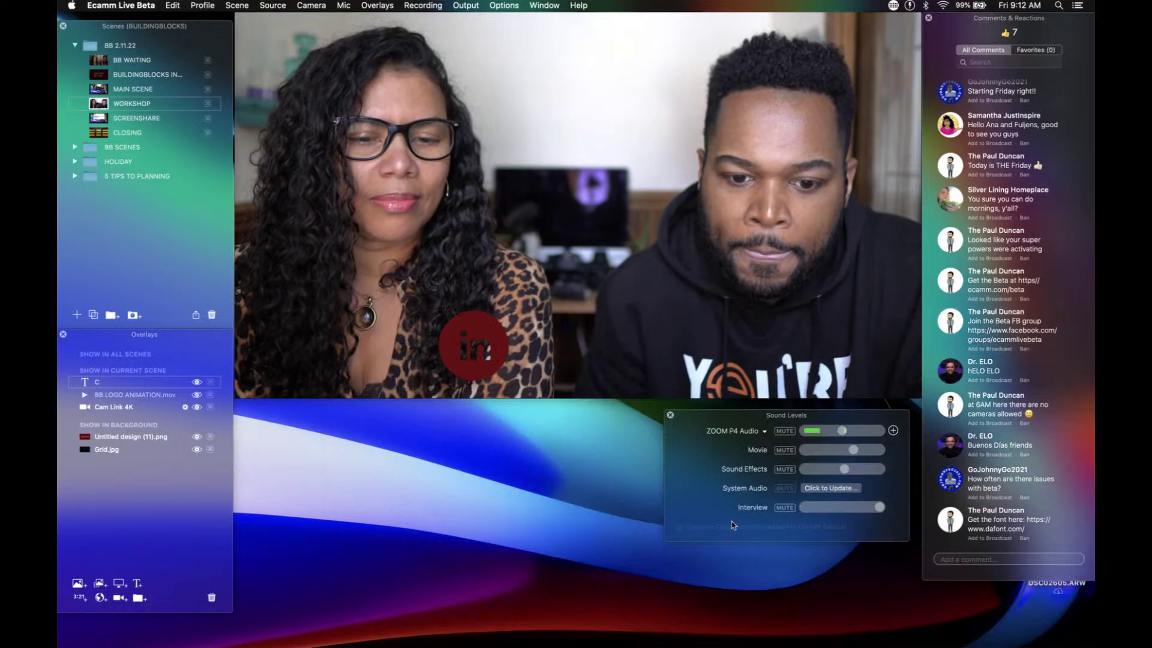
double_click(483, 346)
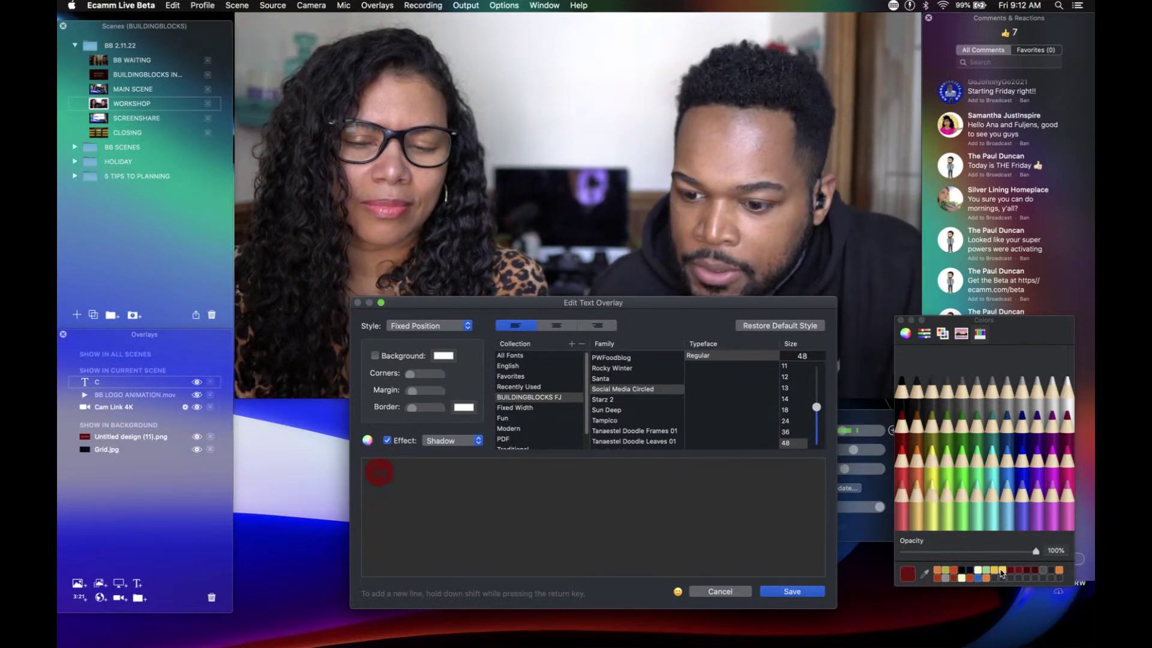
left_click(1003, 571)
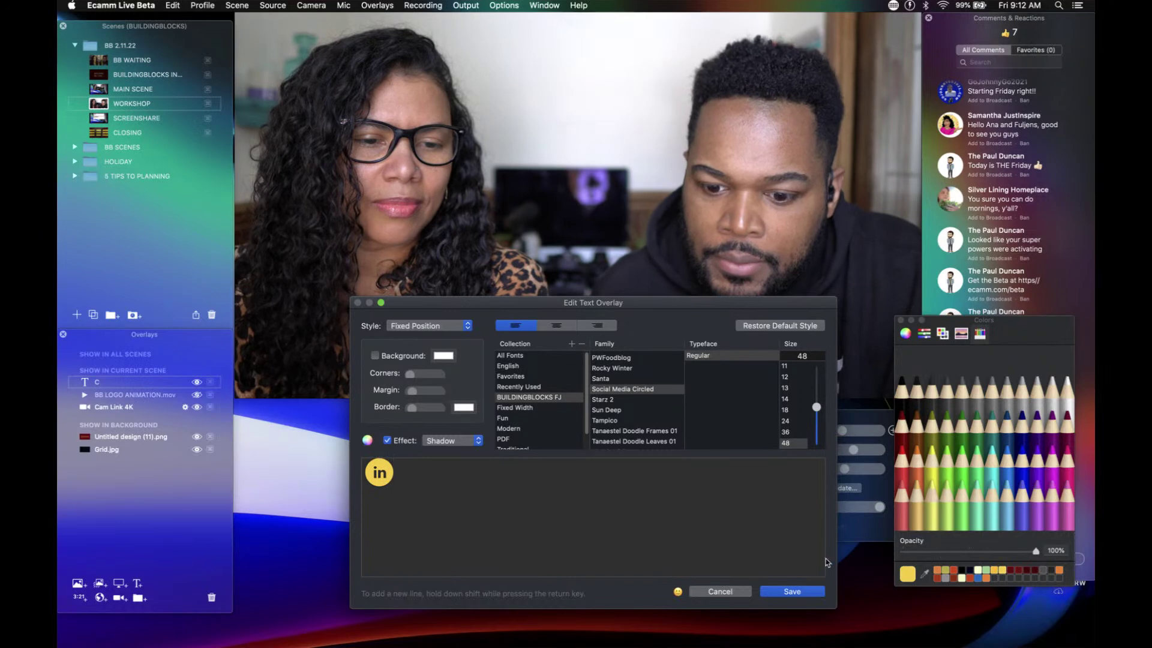
left_click(792, 592)
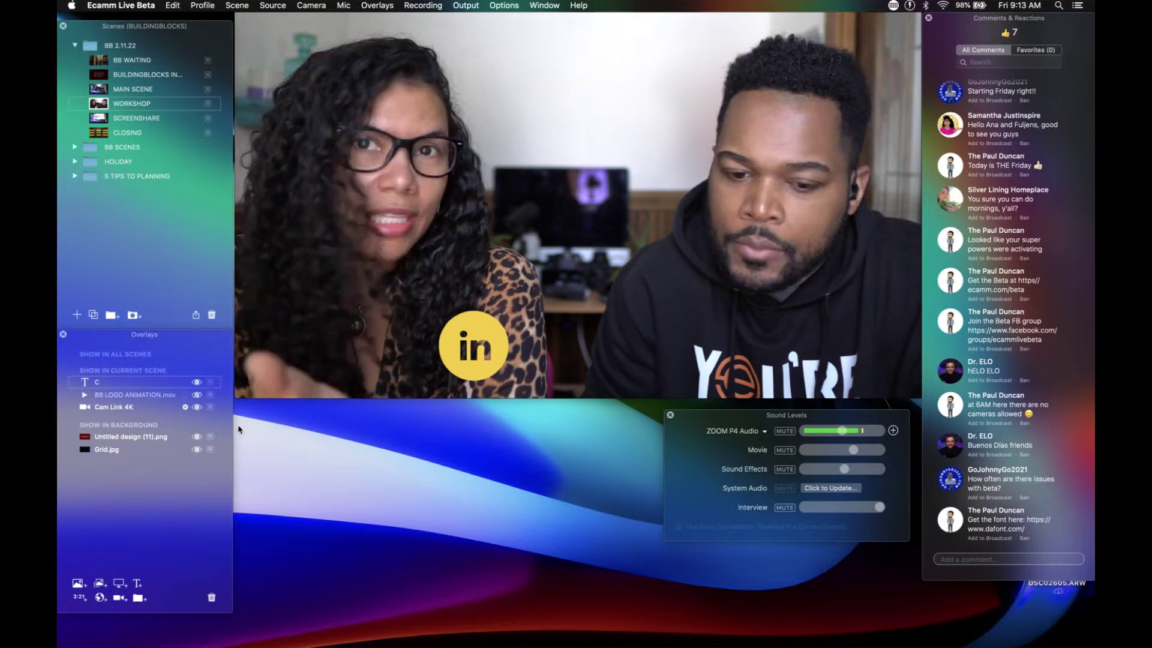
Step: Bring up a new text overlay editor from the LinkedIn overlay in the preview
mouse_move(435, 362)
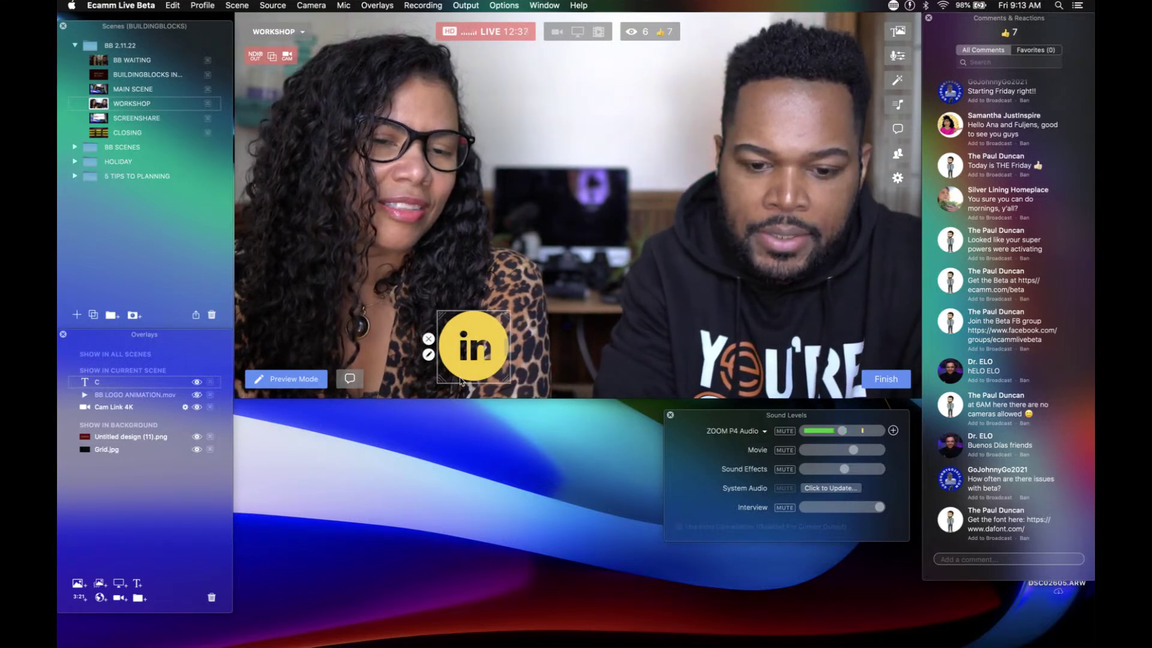
double_click(461, 381)
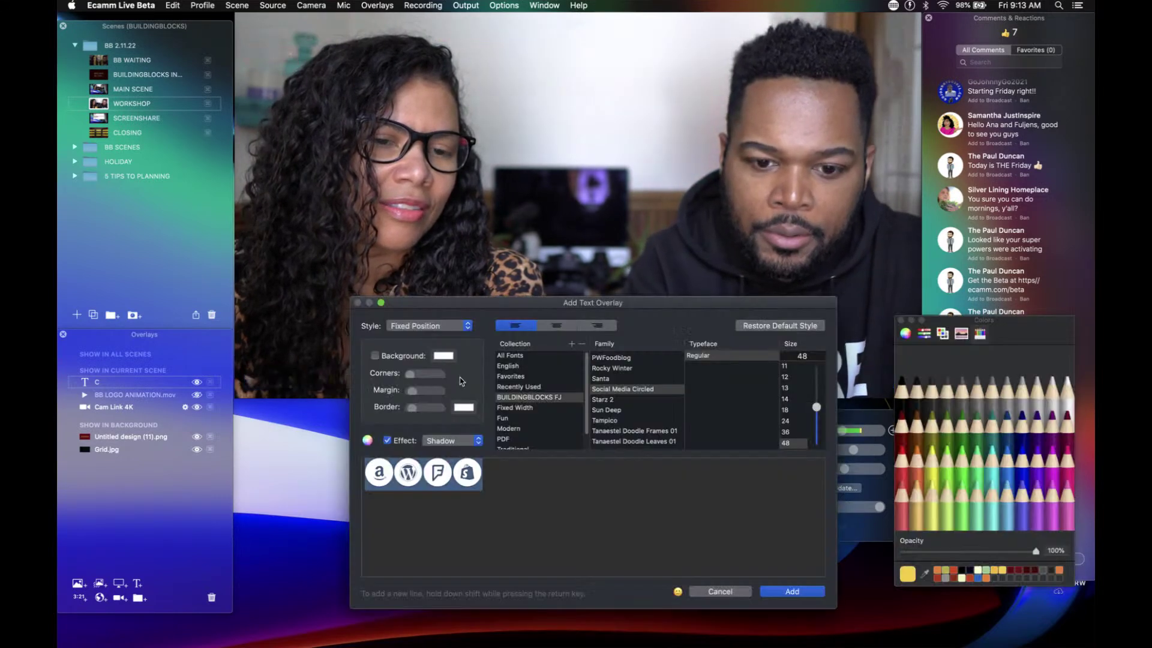
Step: Add an overlay named RECTANGLE with 0% text opacity and a light yellow background
left_click(752, 326)
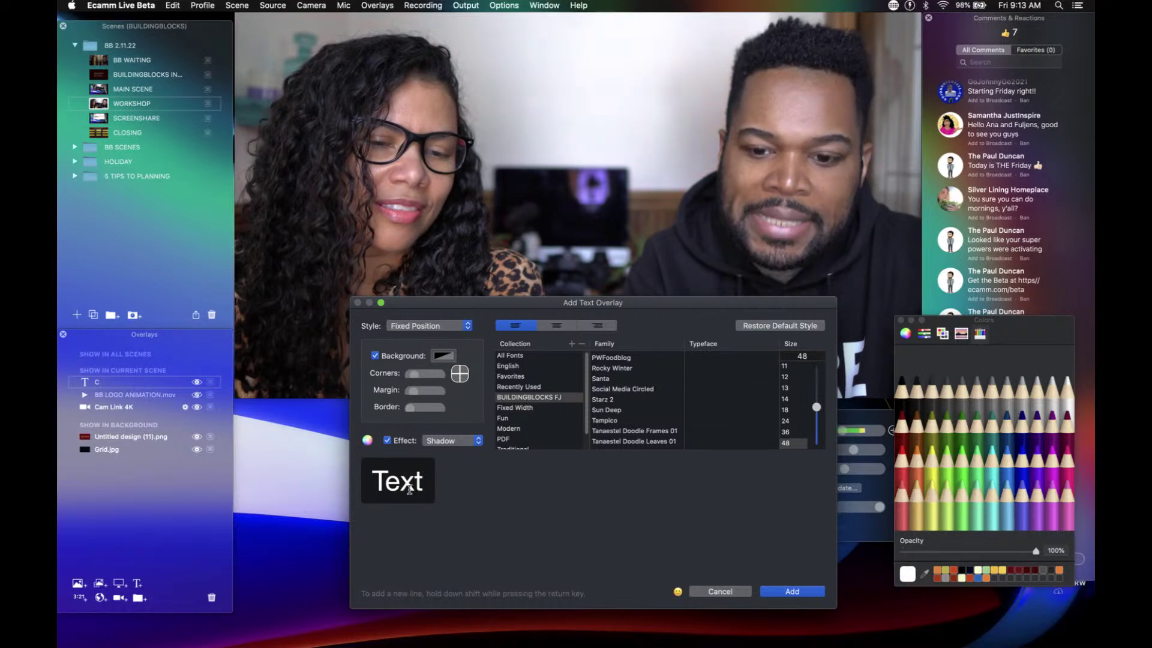
left_click_drag(418, 480, 357, 480)
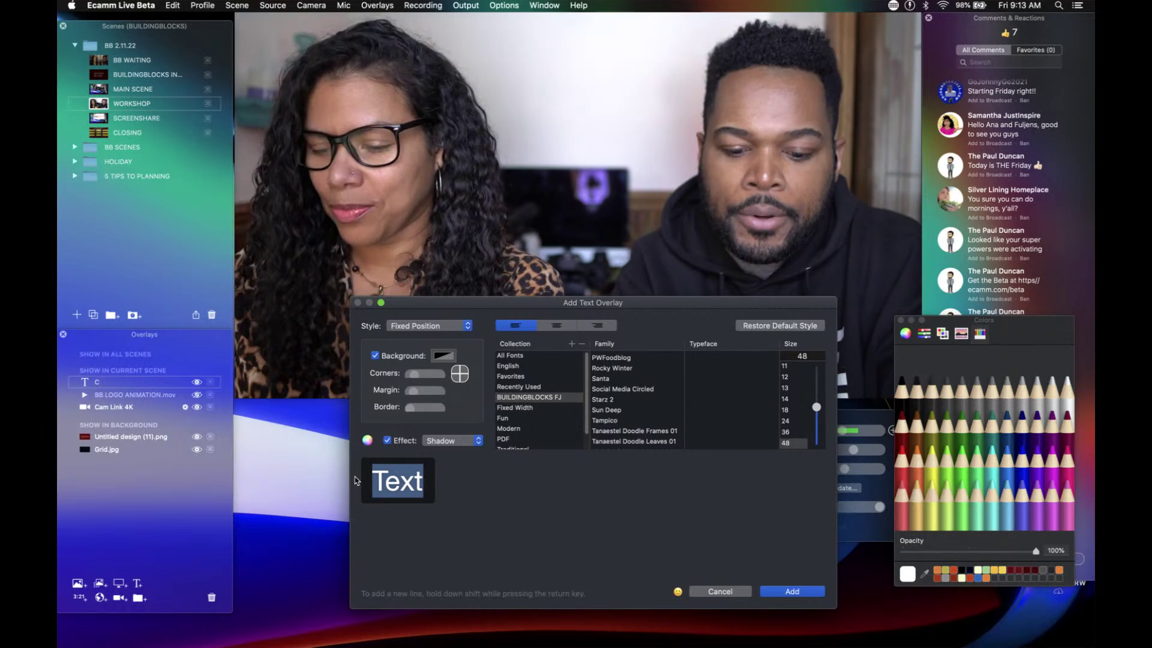
type("RECY")
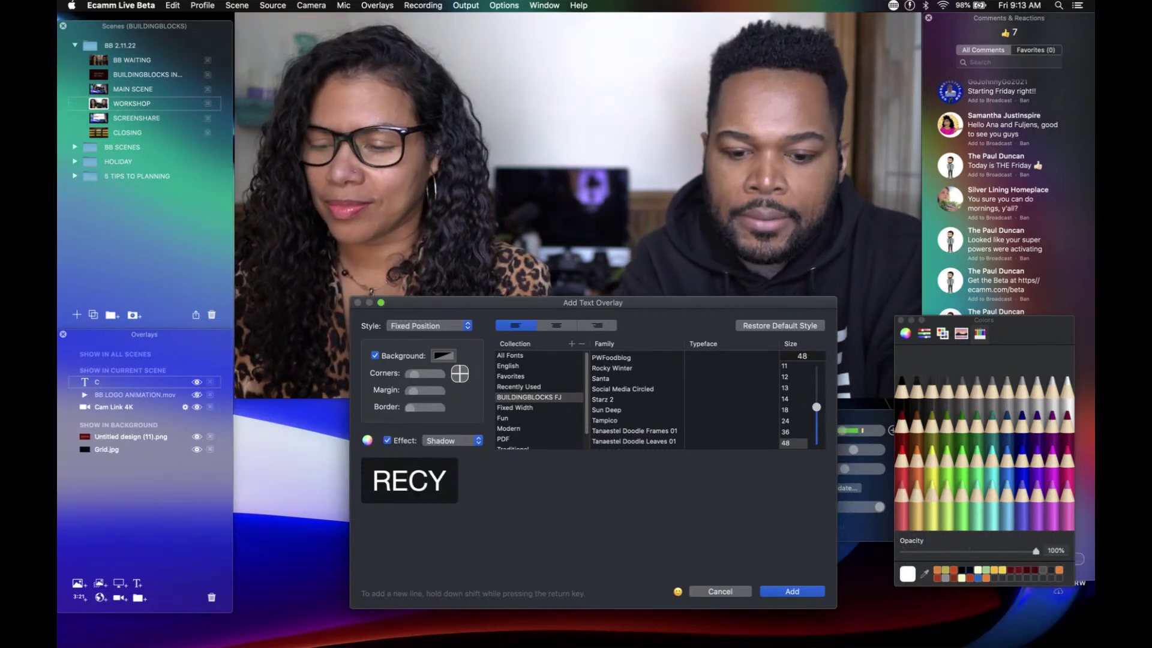
key("BackSpace")
type("TANGLE")
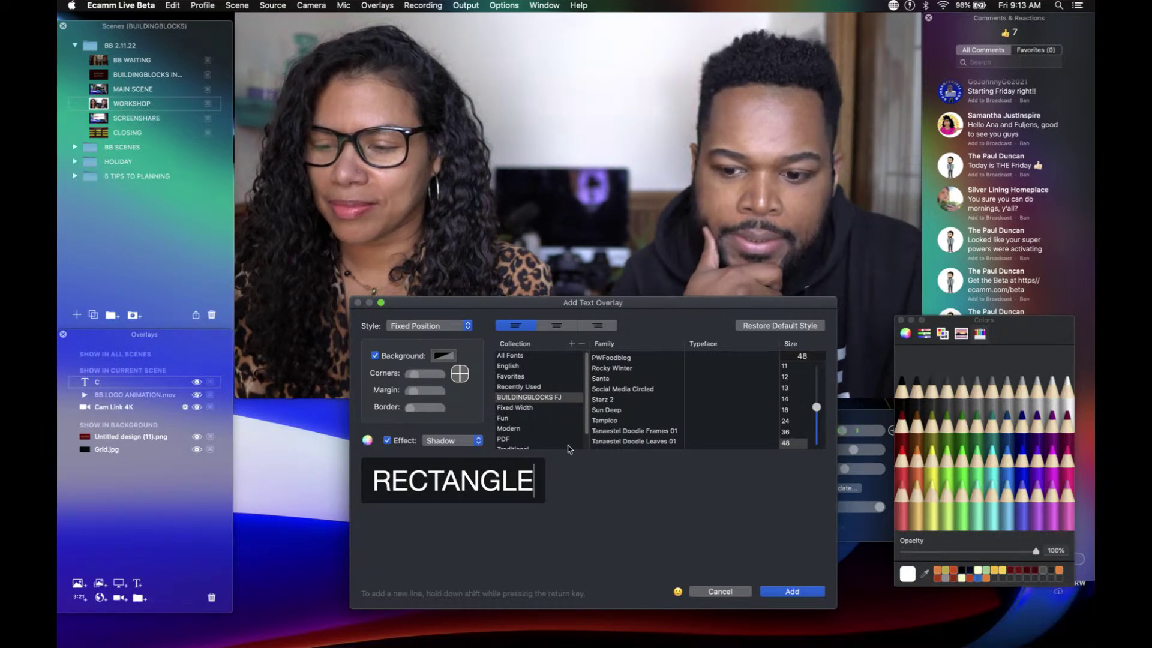
left_click_drag(1036, 554, 898, 561)
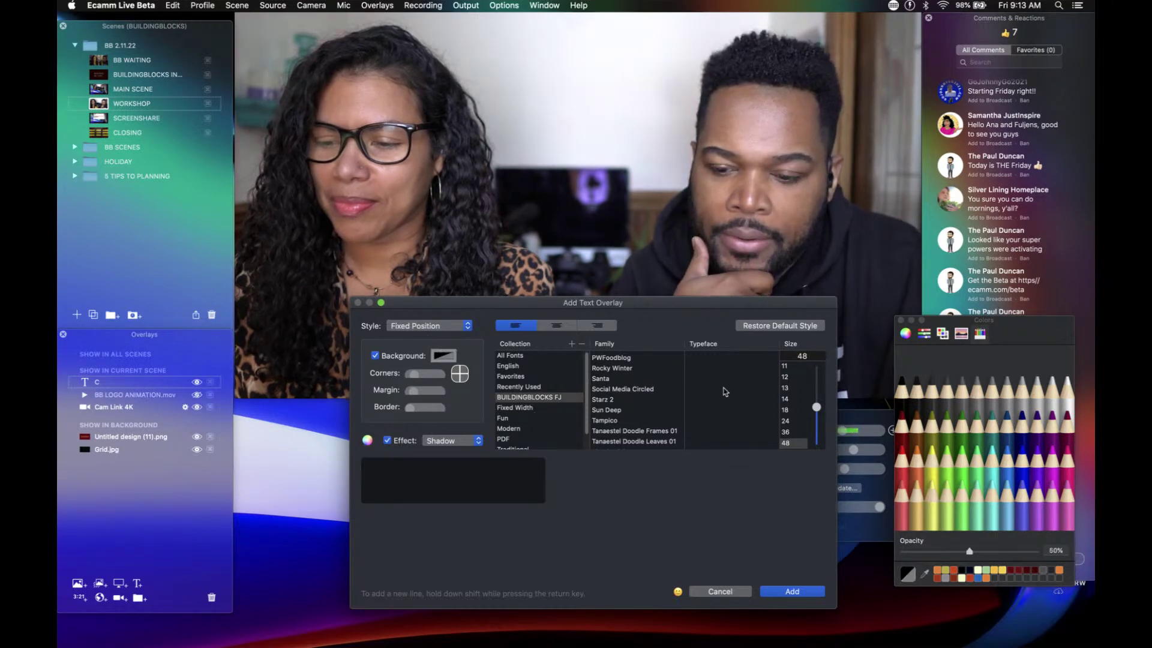
left_click(993, 573)
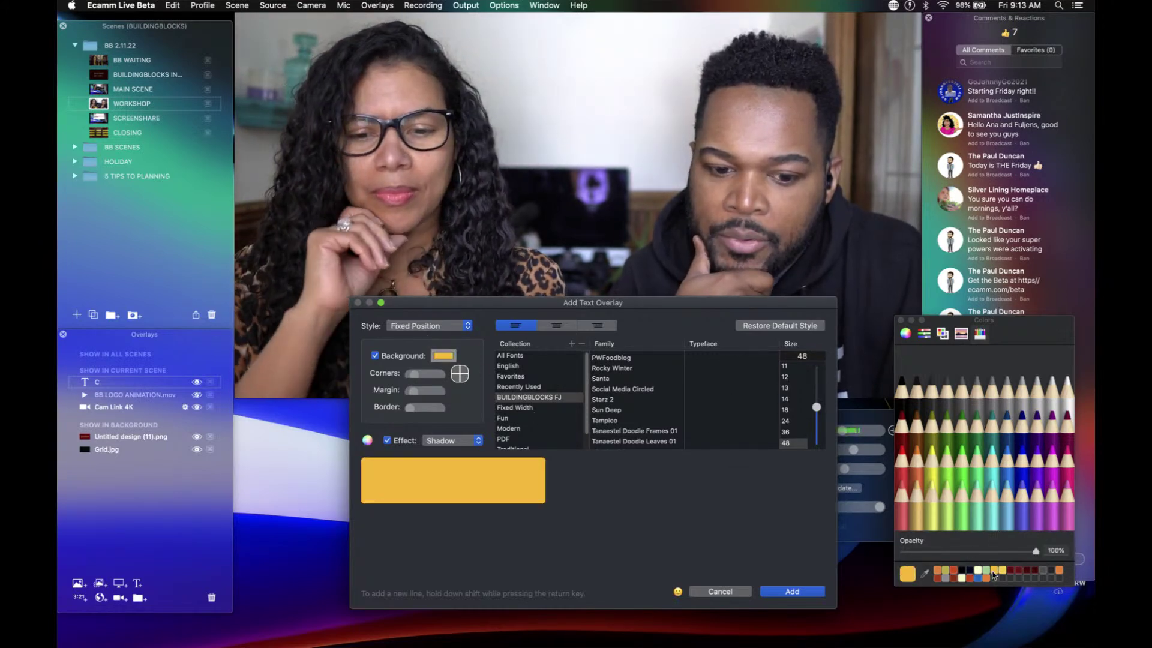
left_click(1006, 573)
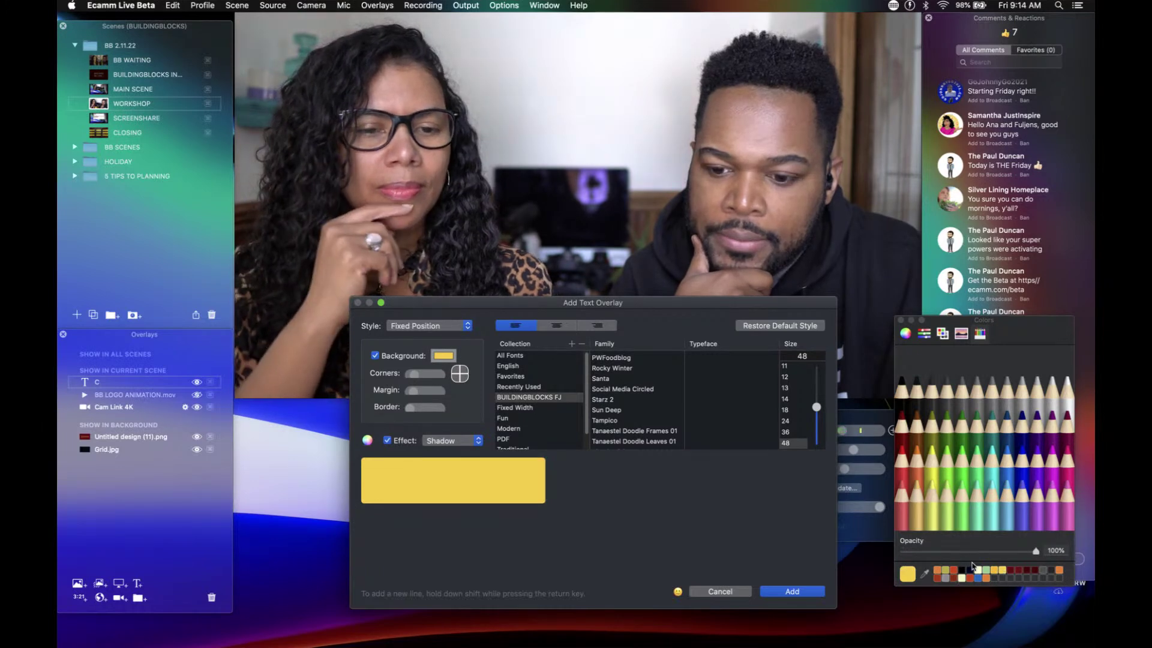
left_click(792, 591)
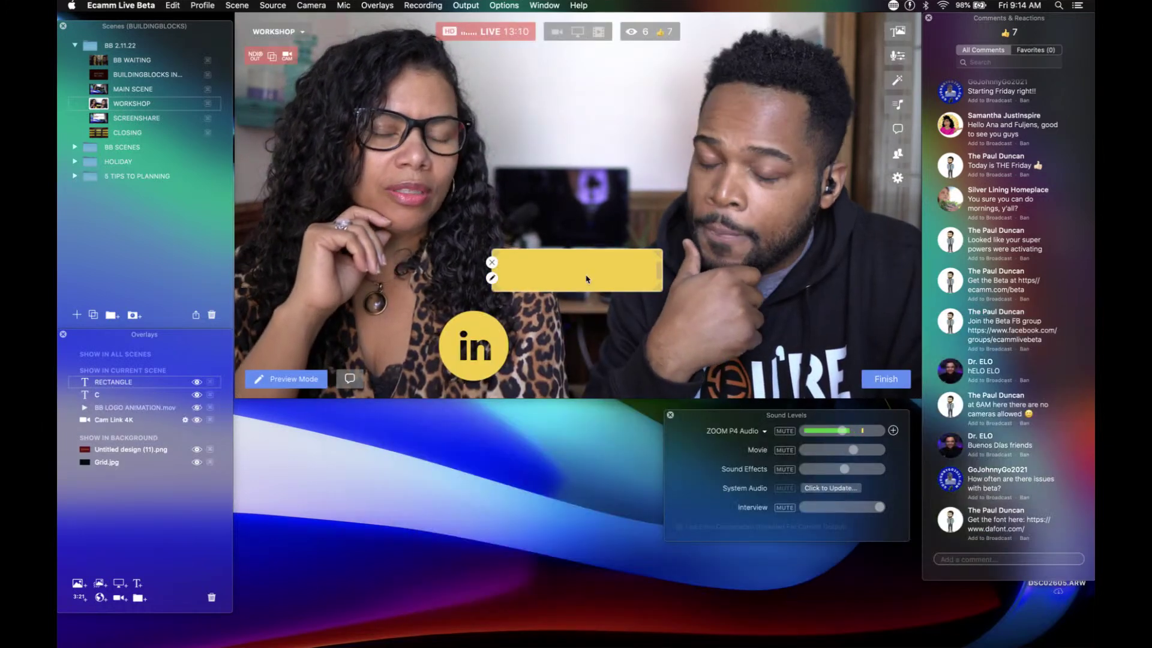
Step: Slide the yellow bar beside the 'in' circle and create a group named 'LINKEDIN LOWER THIRD'
left_click_drag(585, 275, 593, 351)
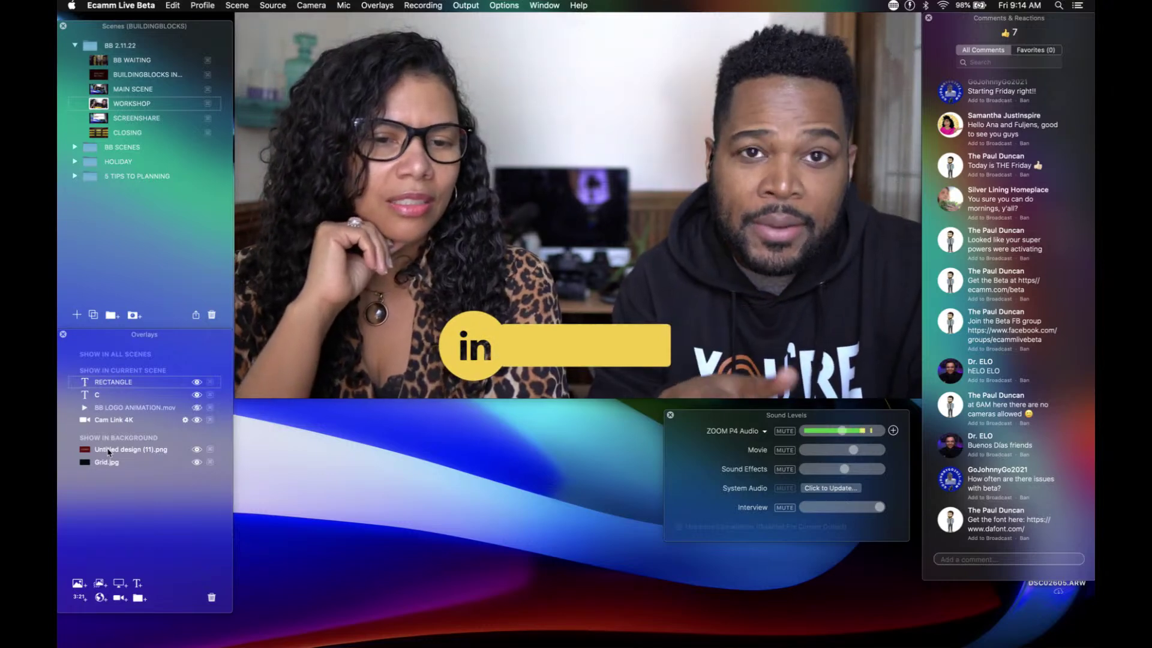
left_click(137, 598)
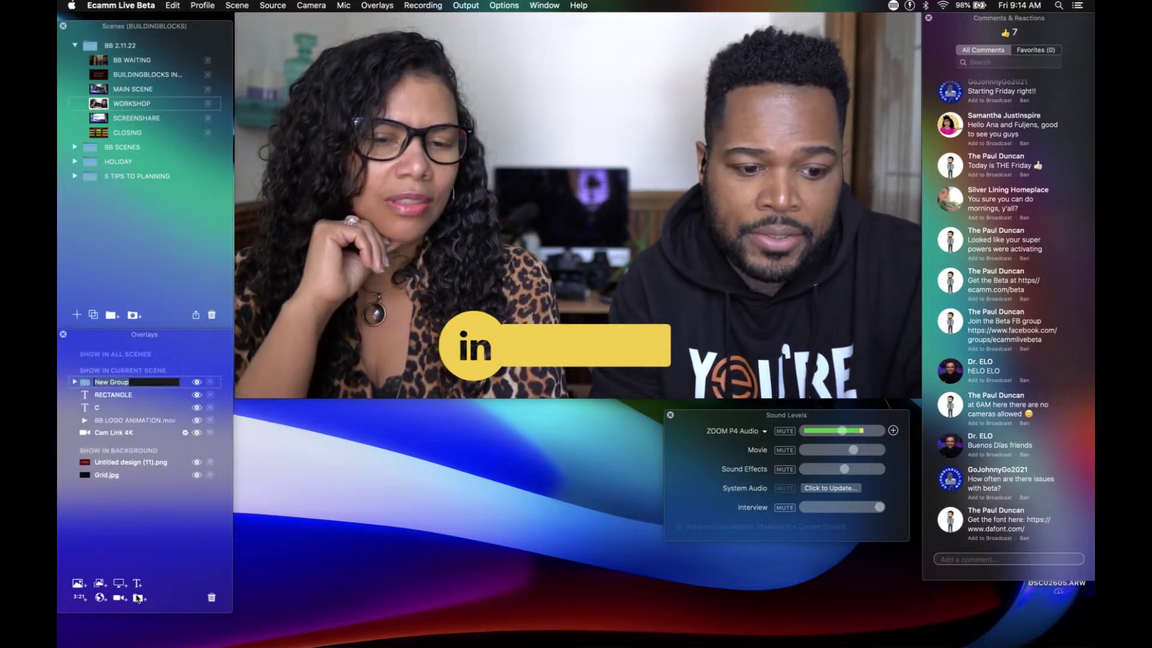
double_click(111, 382)
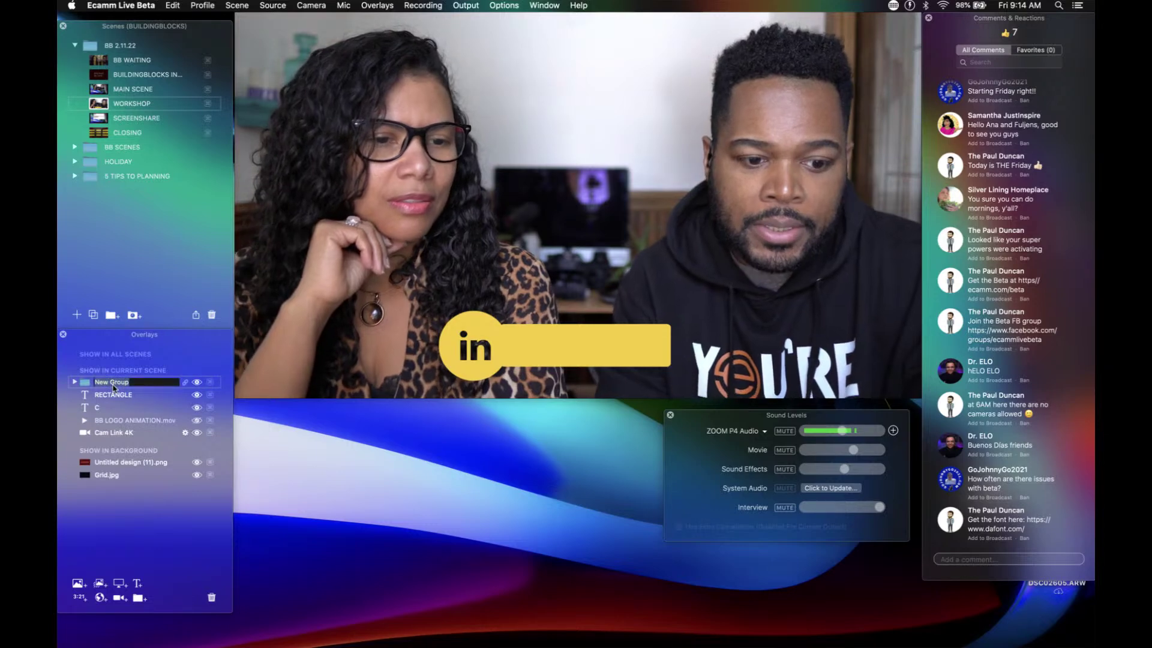
type("LINKEDIN")
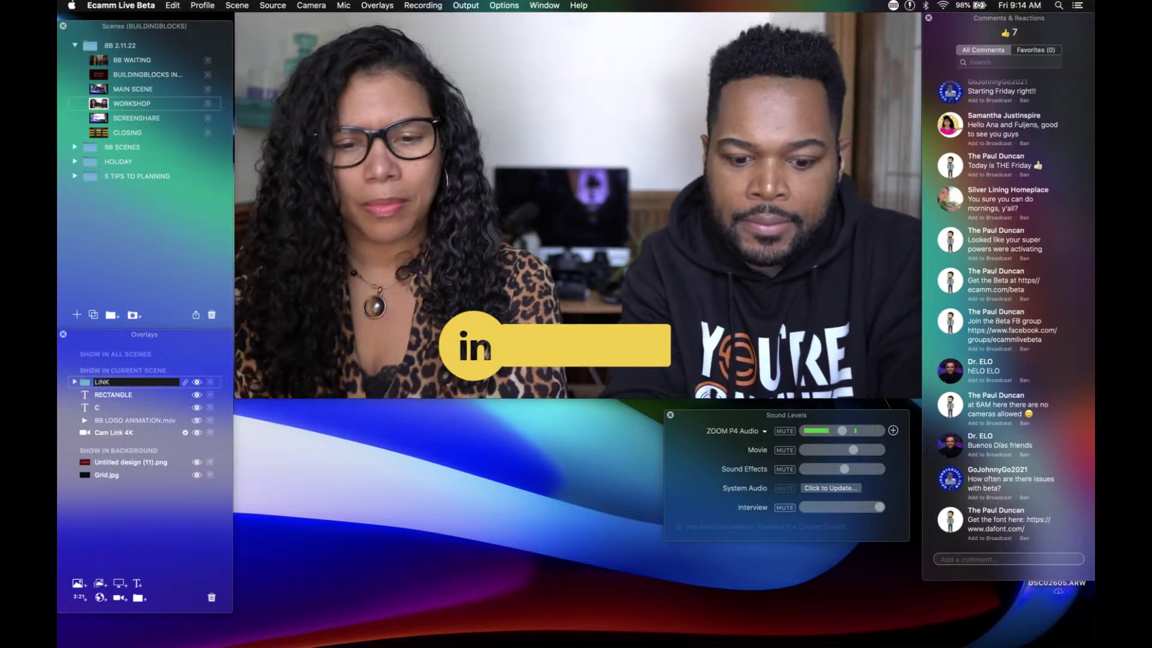
type(" LOWER THIRD")
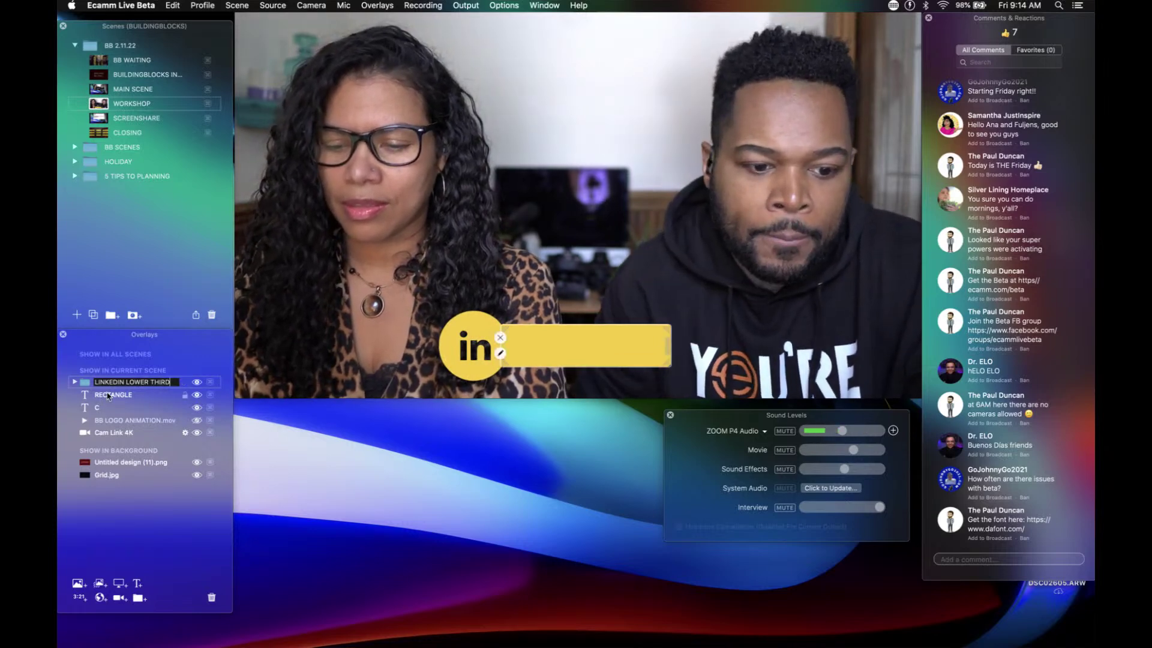
Step: Move the RECTANGLE overlay into the group, placing it beneath the C icon
mouse_move(114, 394)
left_mouse_down()
mouse_move(125, 390)
mouse_move(122, 402)
left_mouse_up()
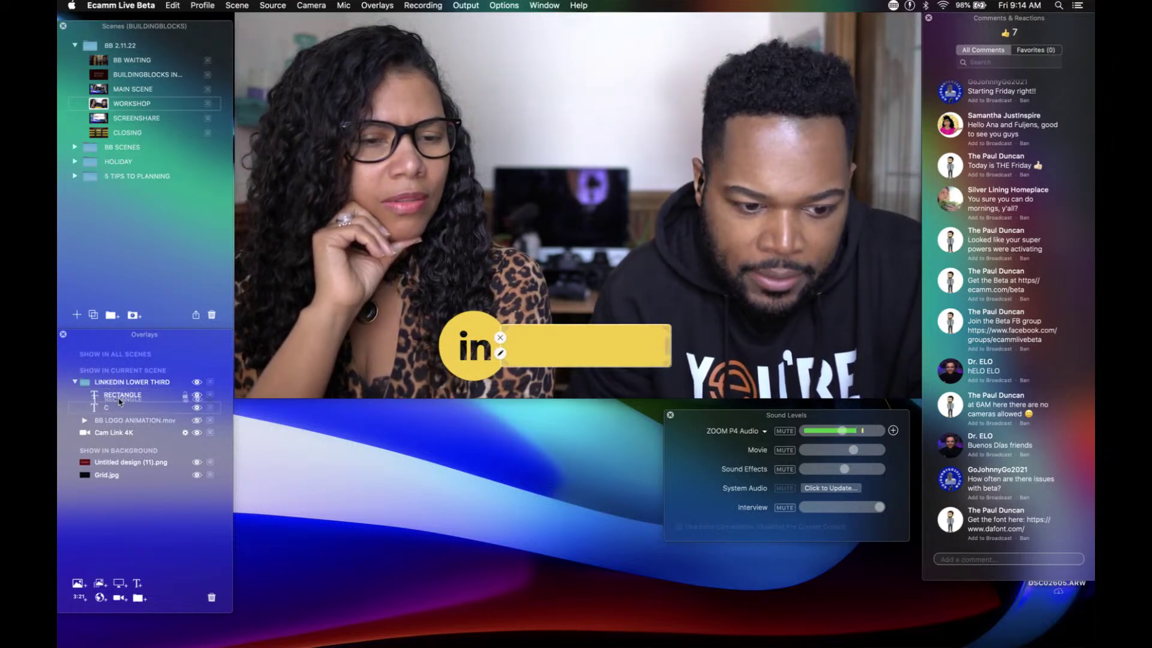
left_click_drag(120, 402, 121, 413)
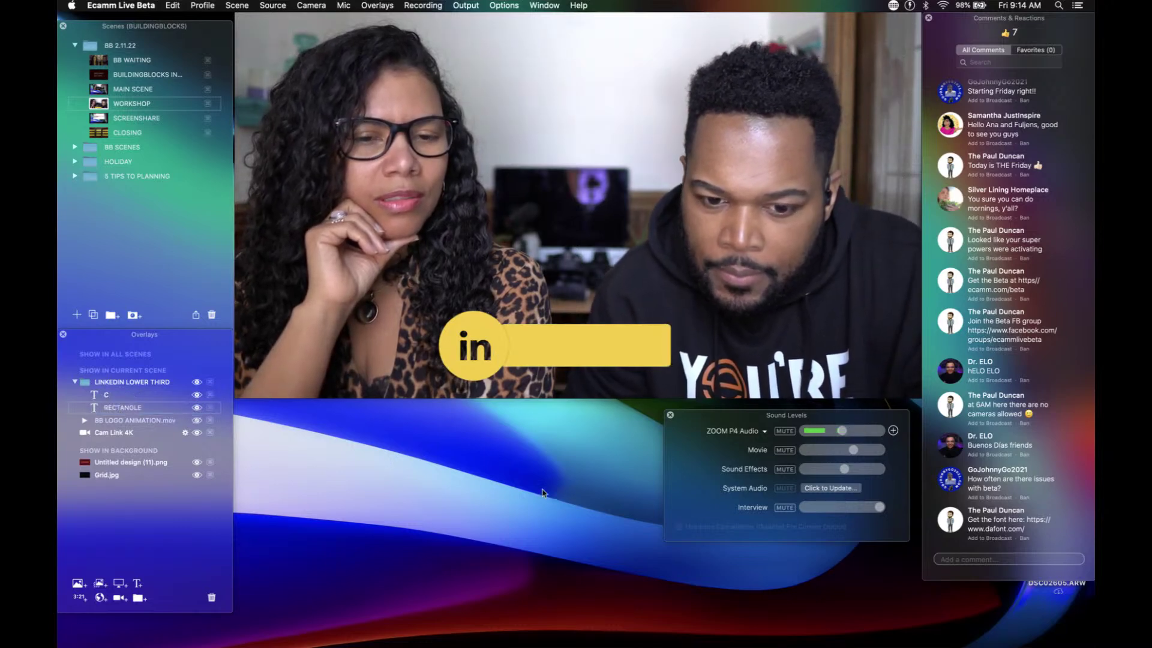
mouse_move(415, 345)
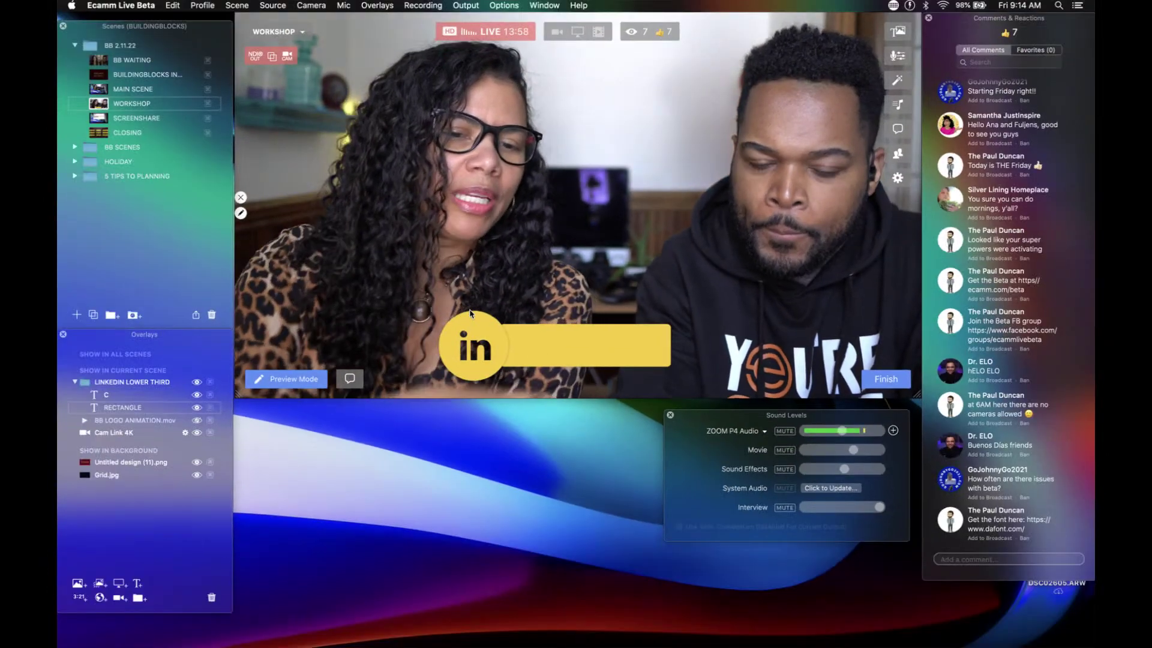
Step: Turn off the shadow effect on the 'in' circle overlay and save
double_click(472, 315)
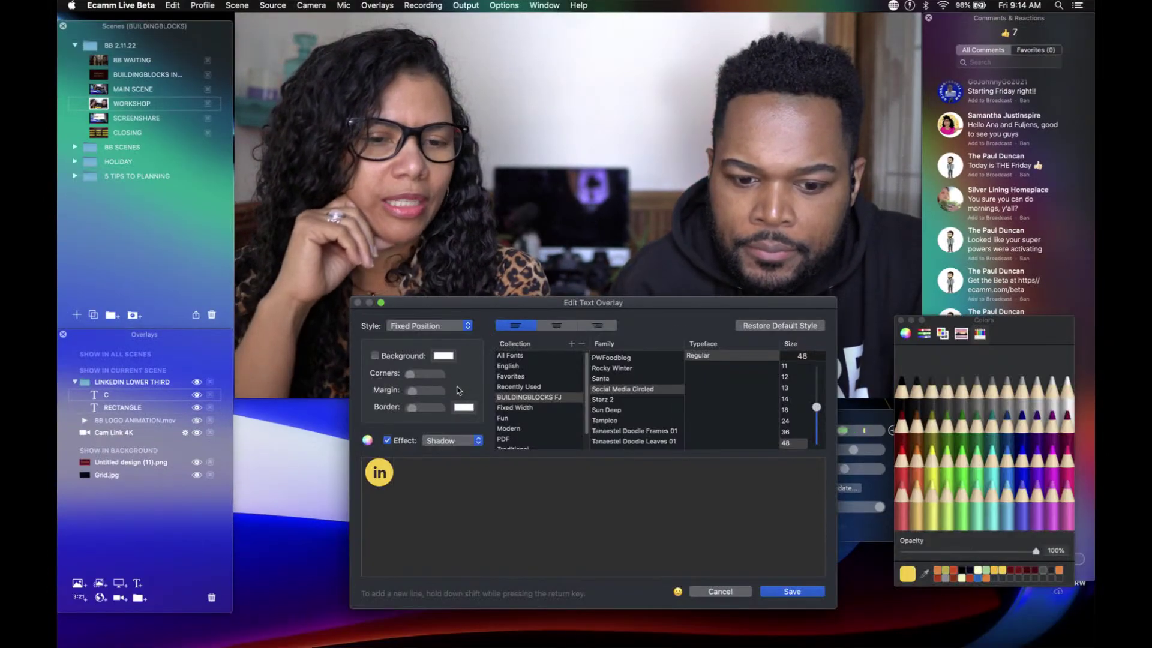
left_click(387, 441)
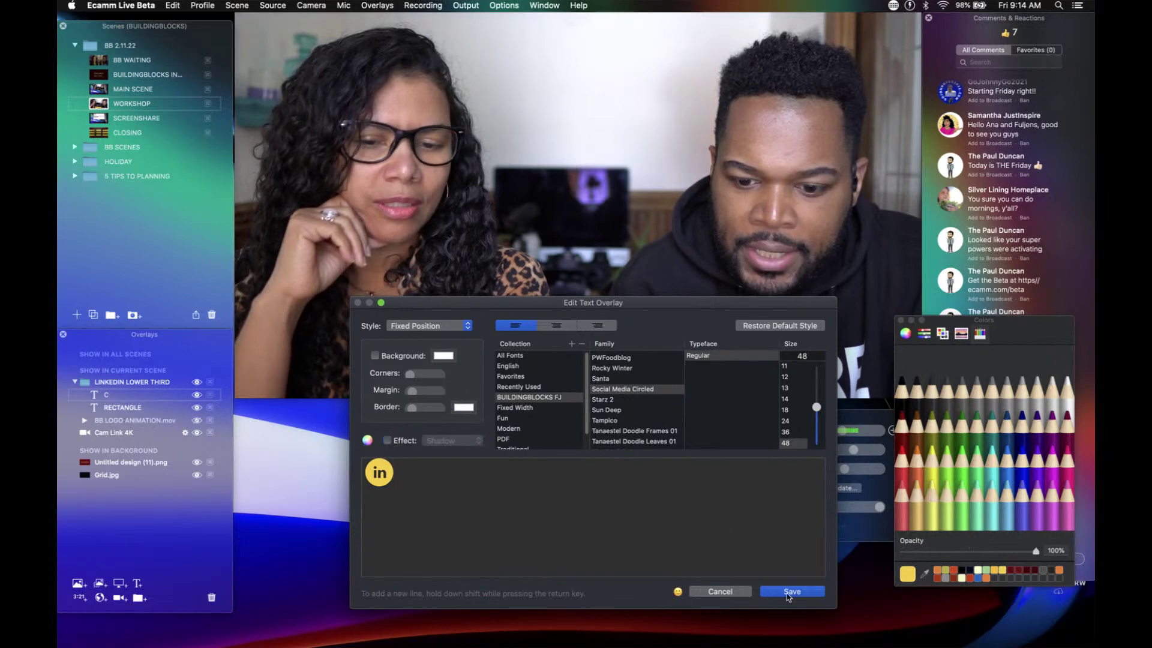
left_click(786, 591)
Step: Turn off the shadow effect on the yellow RECTANGLE bar and save
double_click(591, 345)
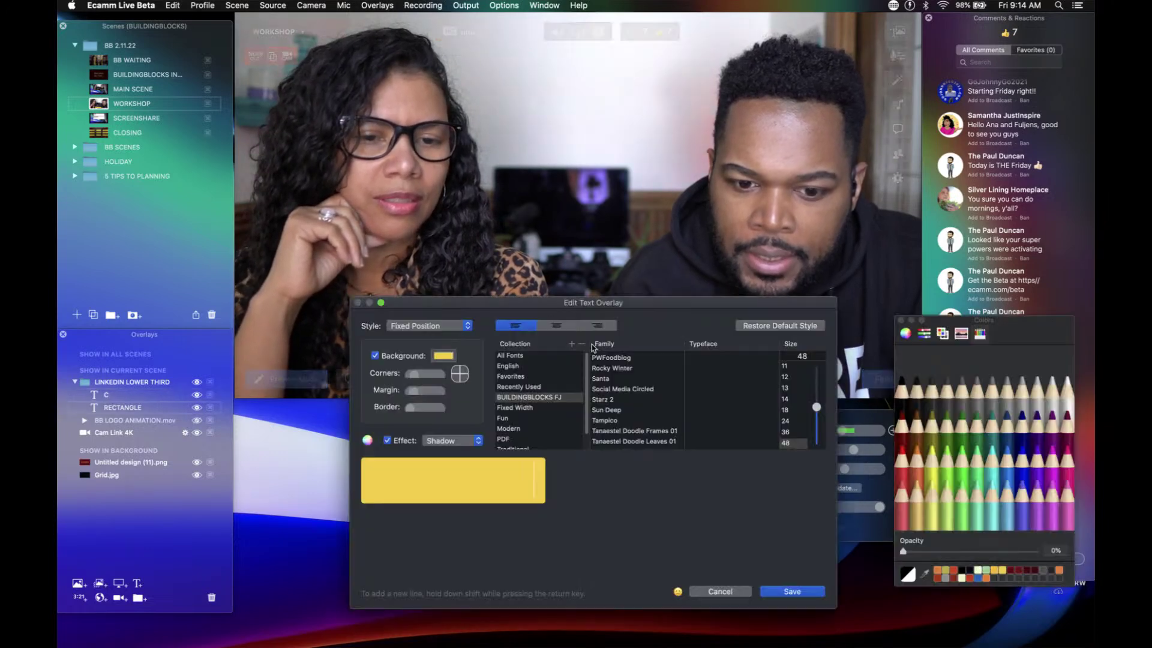
left_click(387, 441)
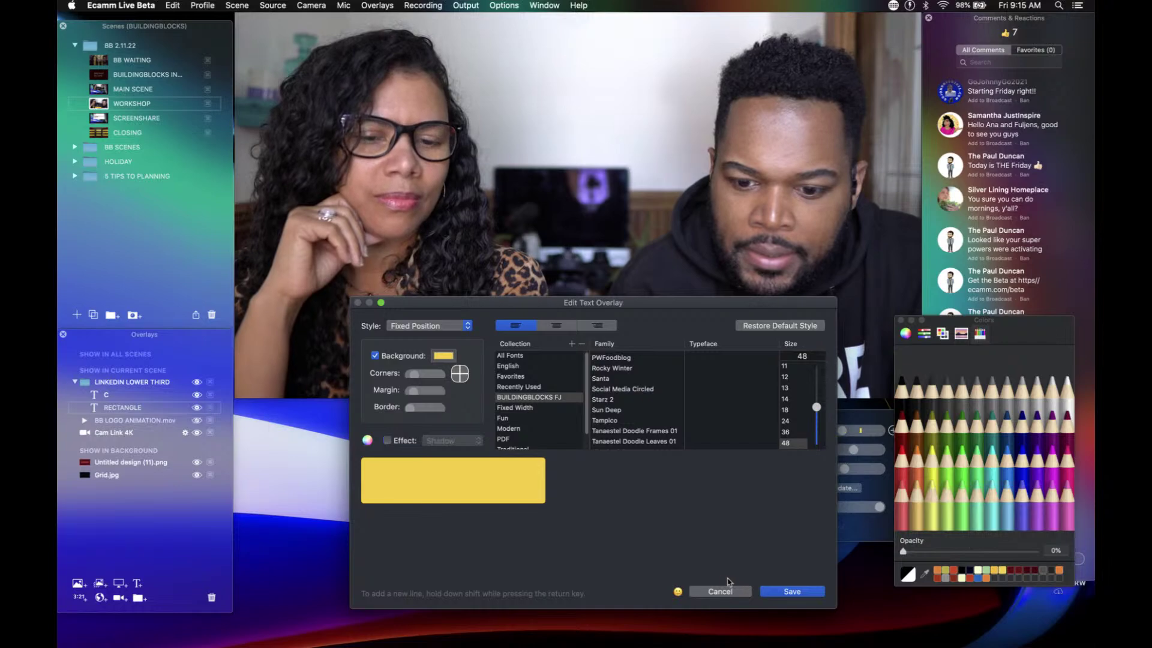
left_click(791, 592)
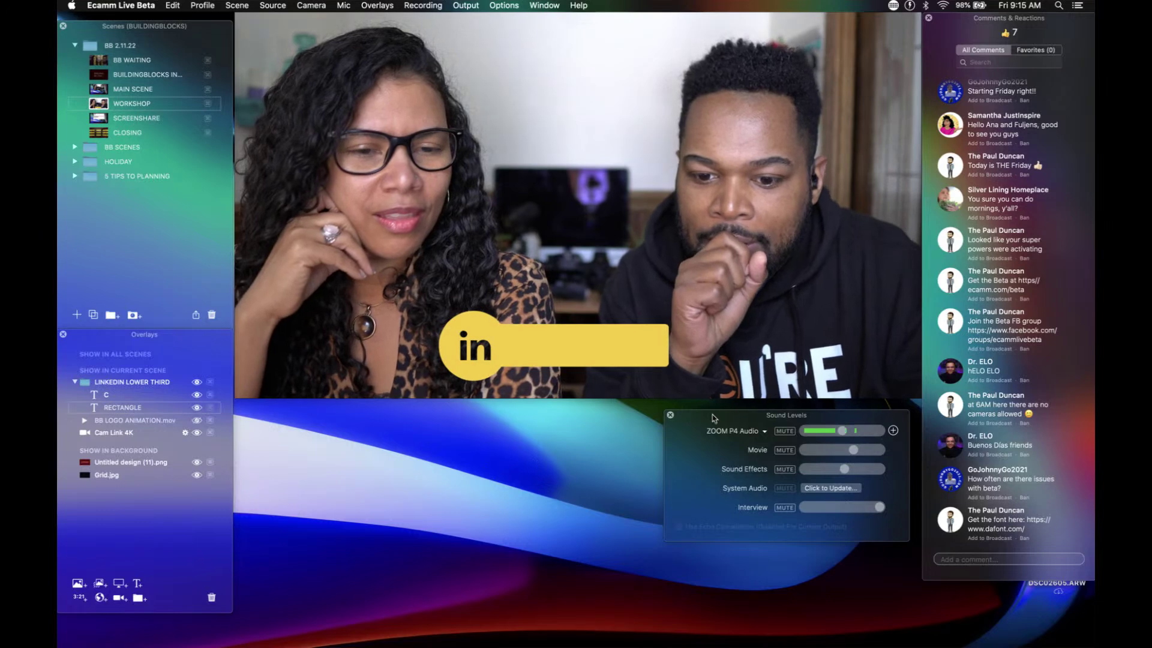
Step: Move the Sound Levels panel lower-left and enlarge the yellow bar wider and taller
left_click_drag(708, 416, 647, 439)
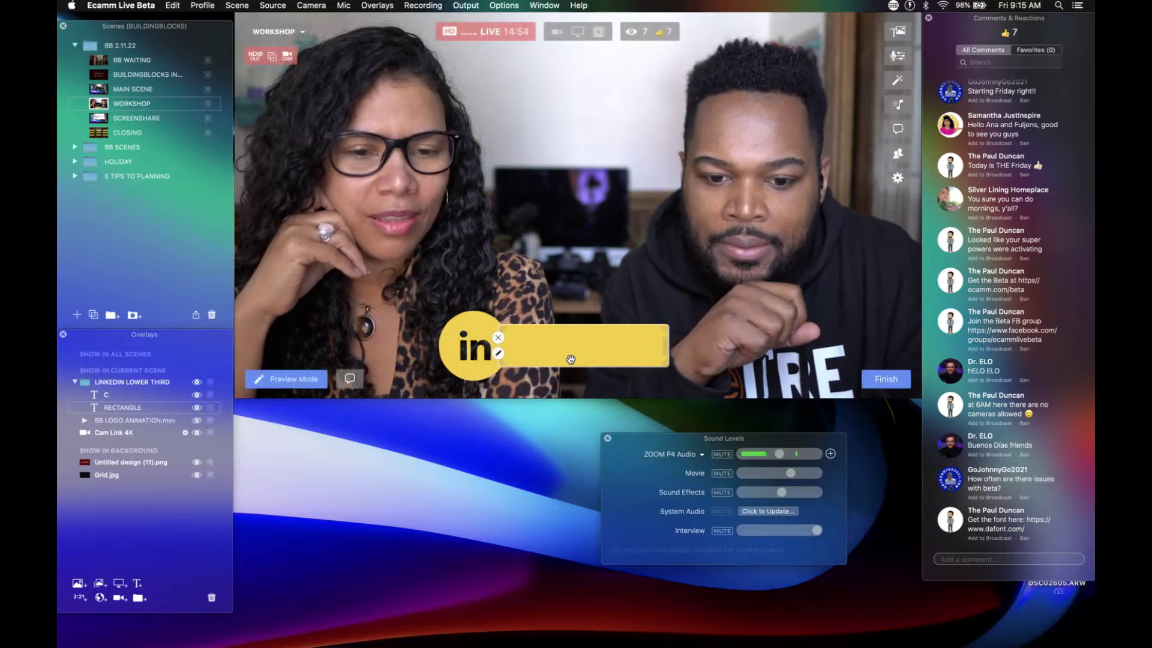
mouse_move(579, 345)
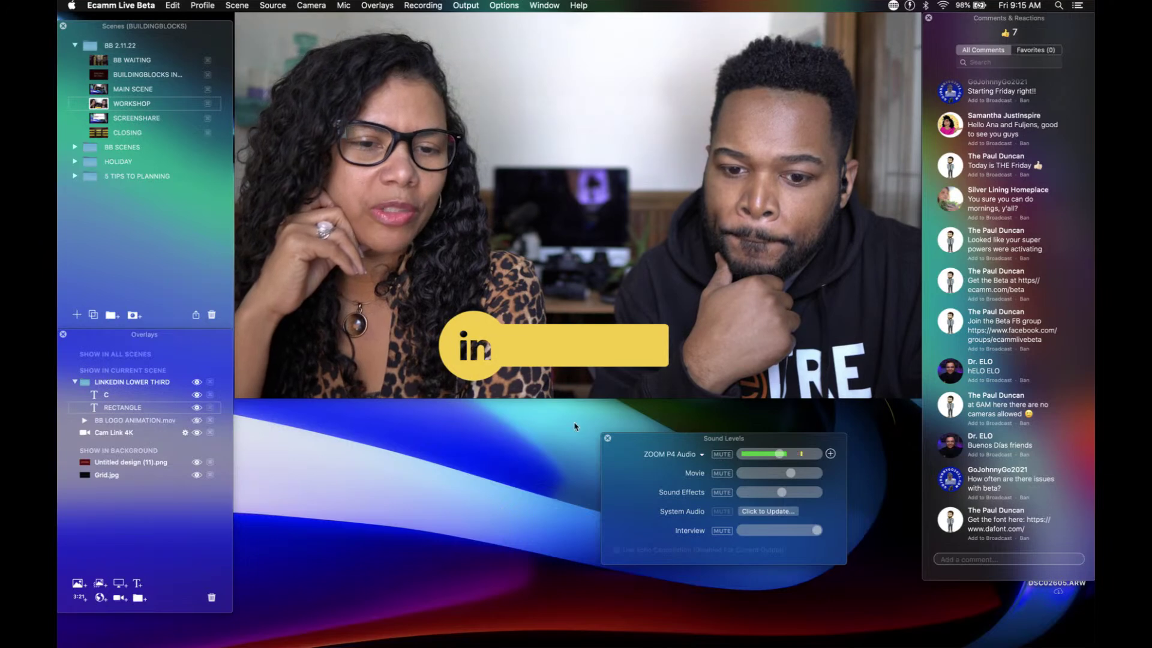
mouse_move(666, 338)
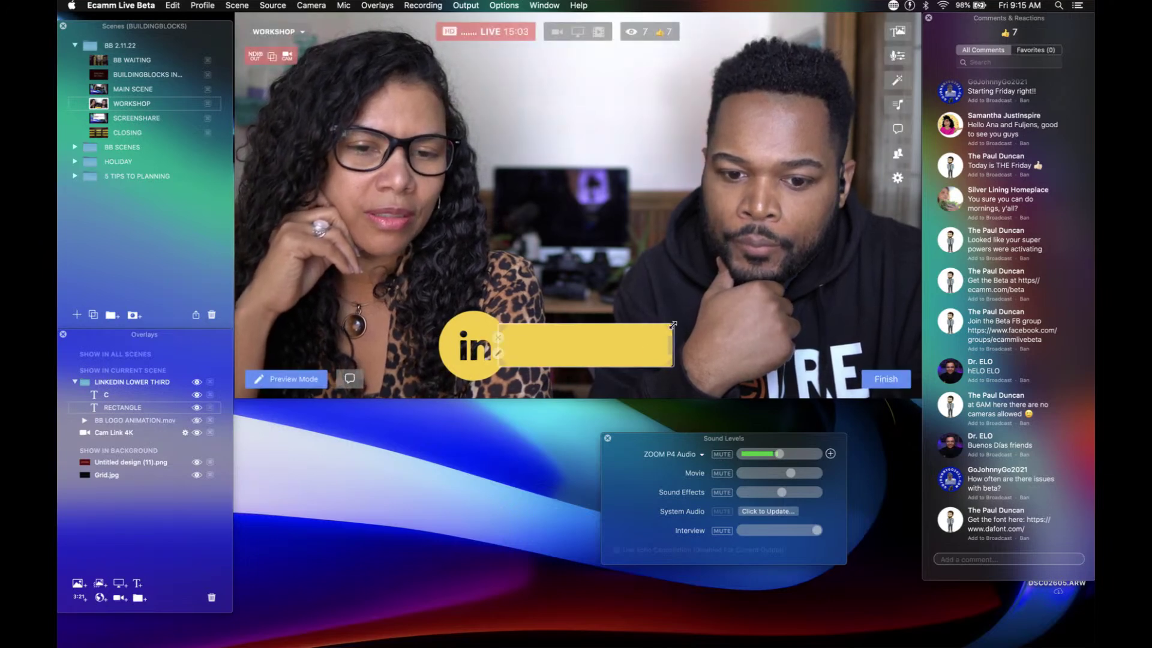
left_click_drag(672, 325, 698, 317)
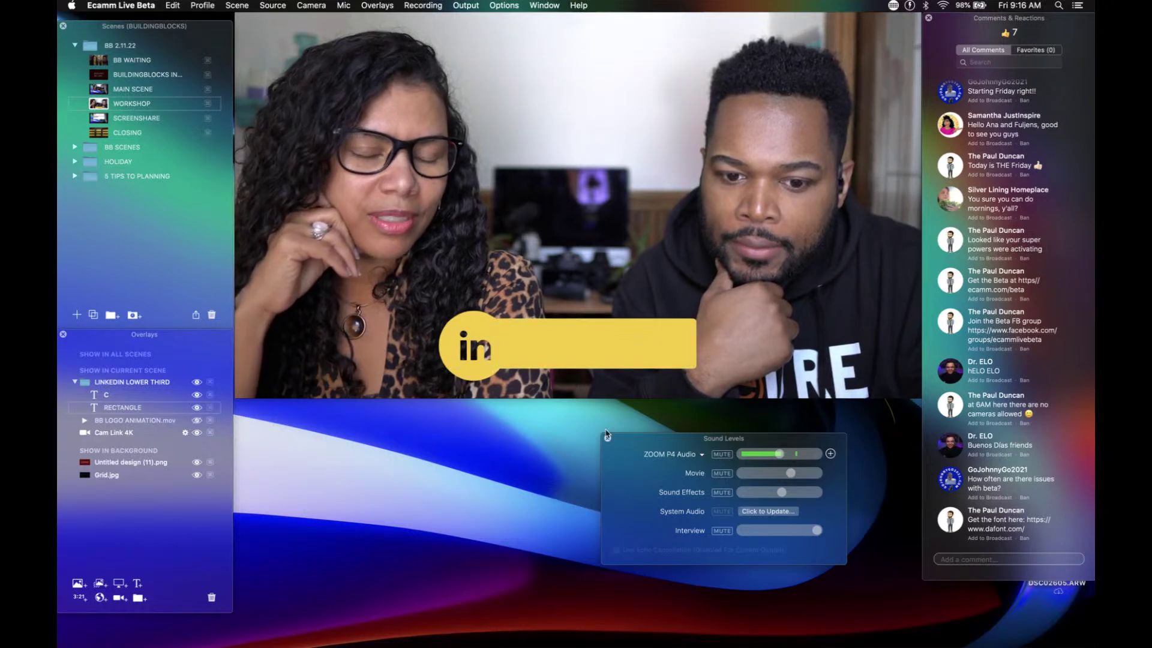
mouse_move(594, 364)
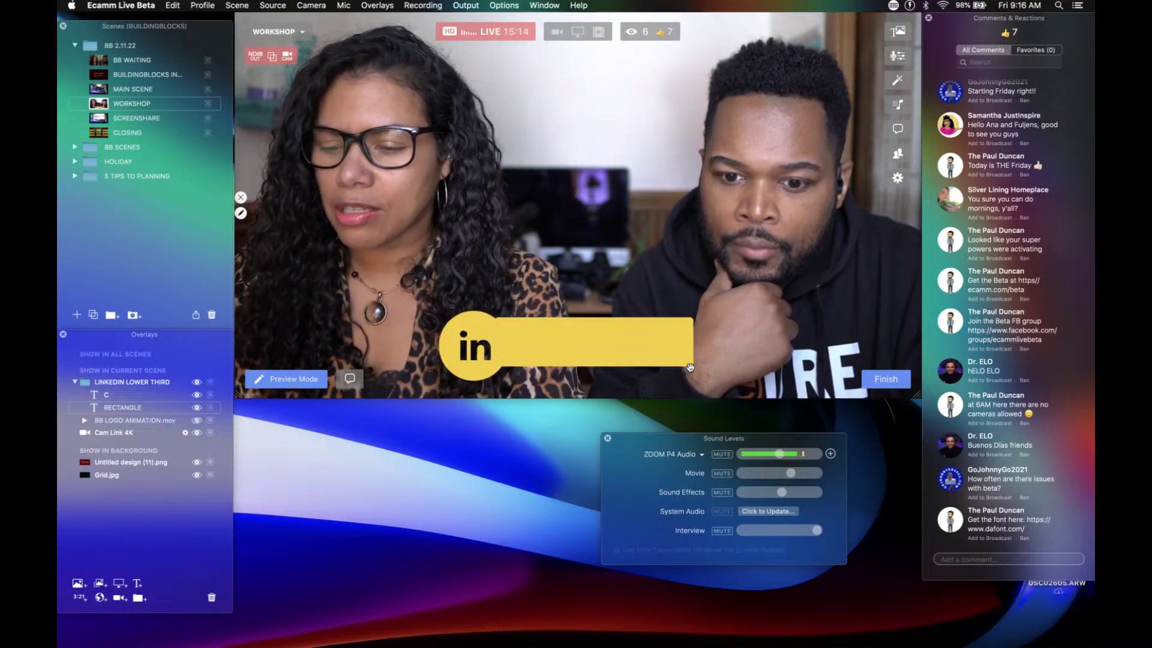
mouse_move(689, 362)
left_click_drag(689, 362, 698, 364)
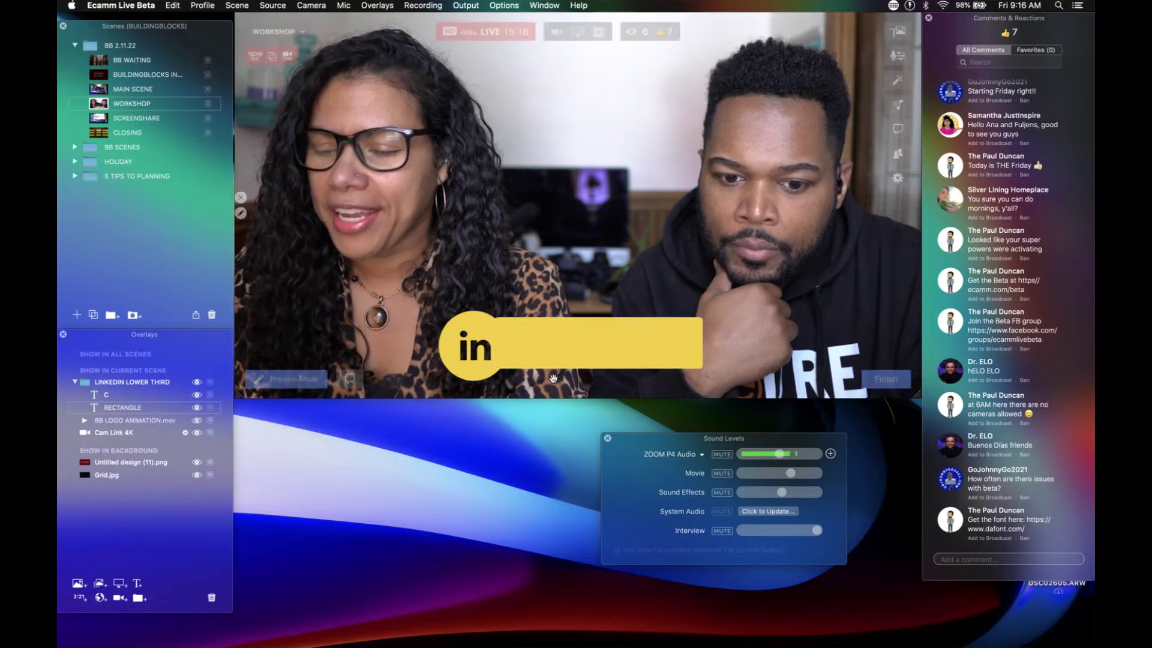
Step: Nudge the 'in' circle slightly up and to the right
mouse_move(484, 324)
left_click_drag(483, 324, 489, 319)
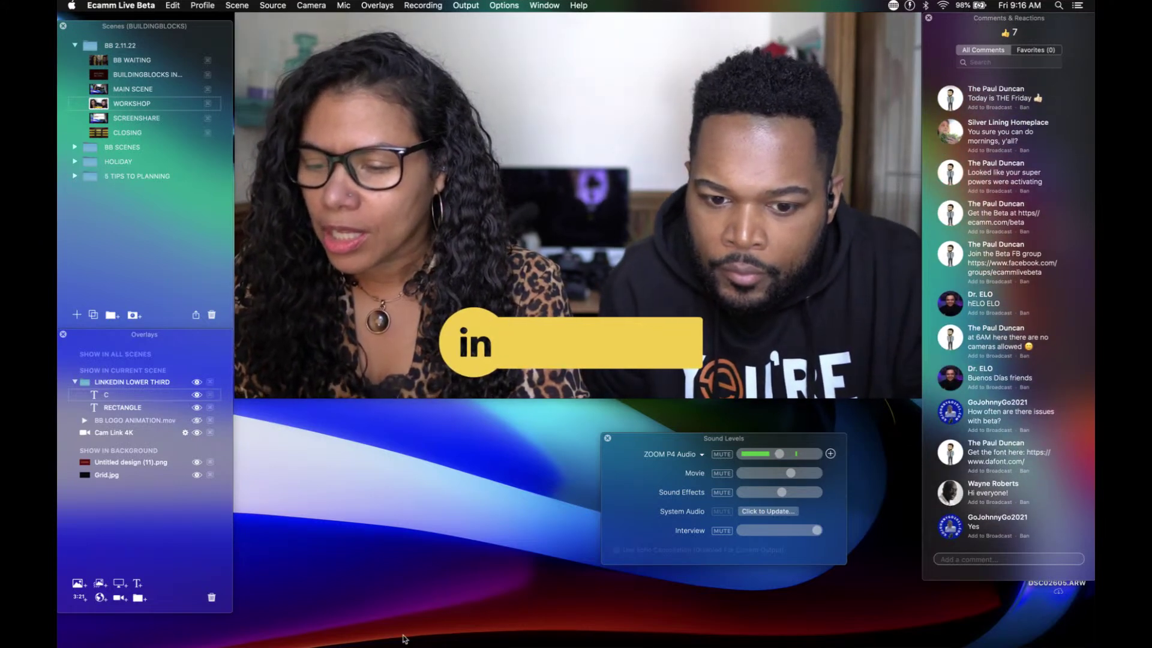
mouse_move(555, 364)
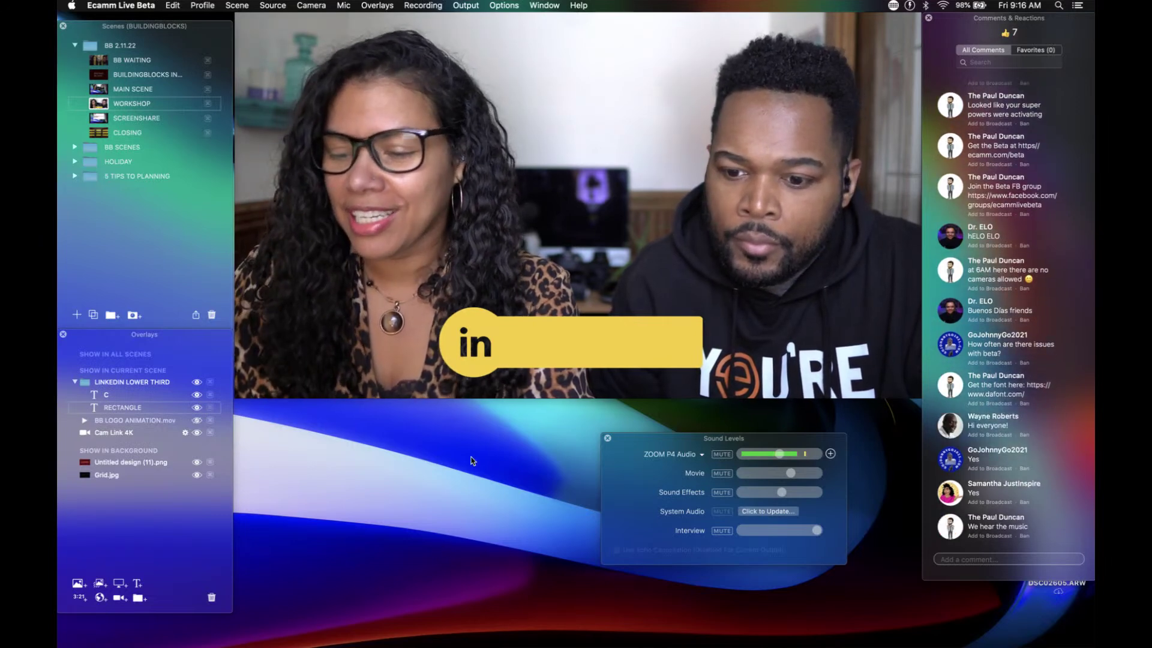
Step: Show the 'We hear the music' comment on broadcast, then remove it again
mouse_move(580, 381)
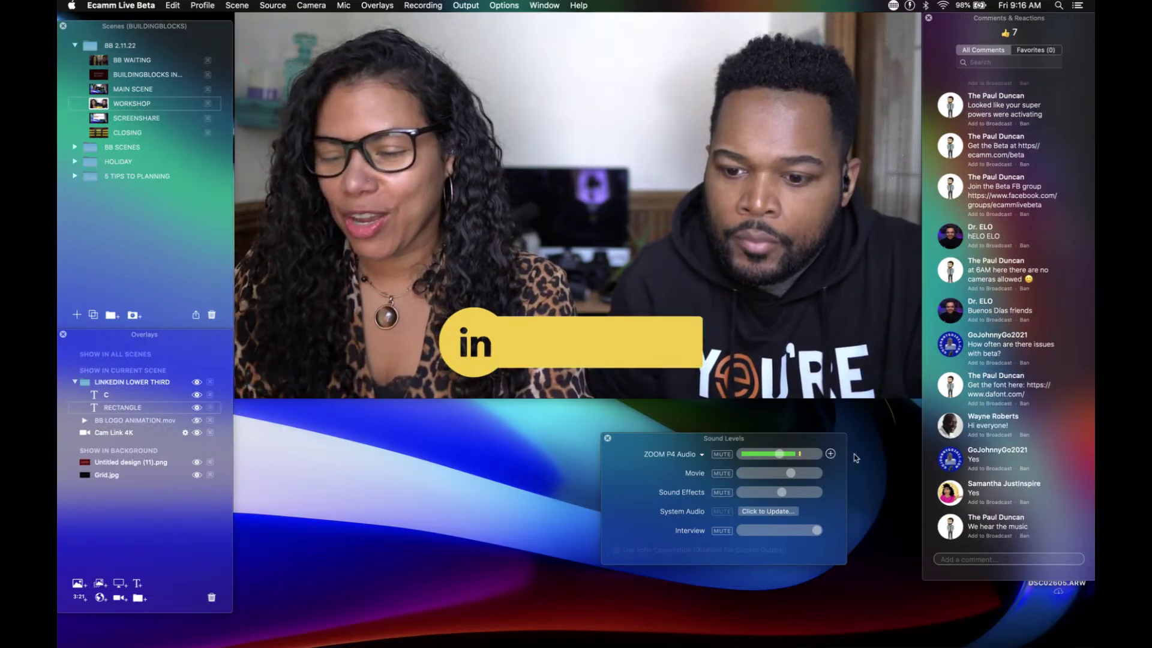
left_click(950, 527)
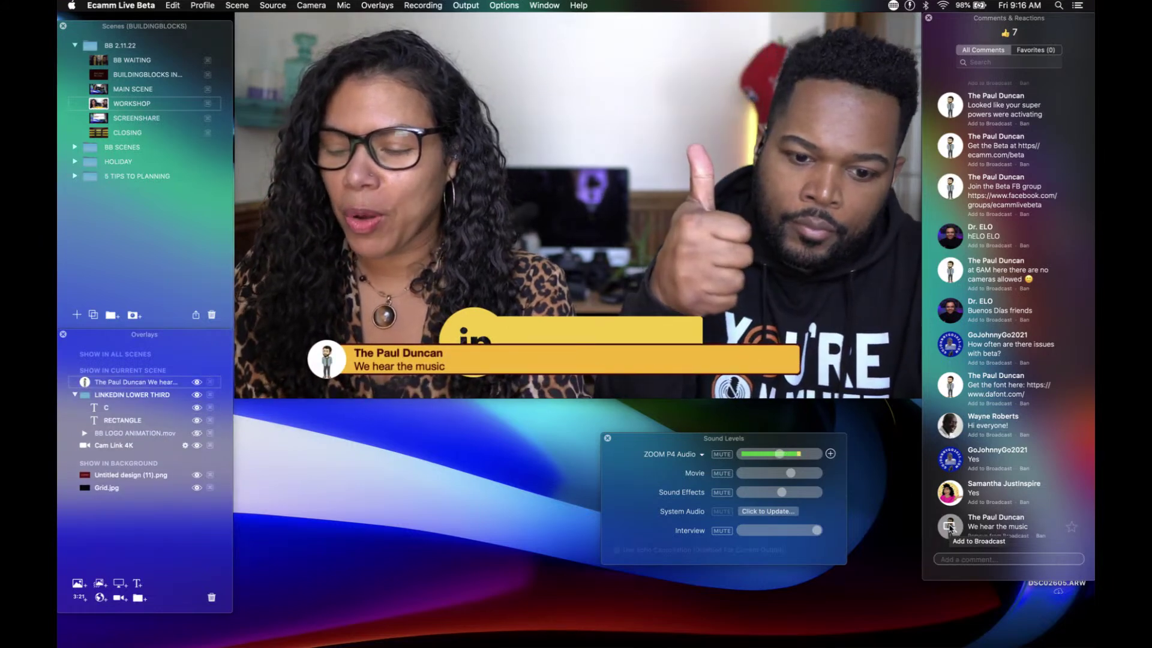
left_click(950, 527)
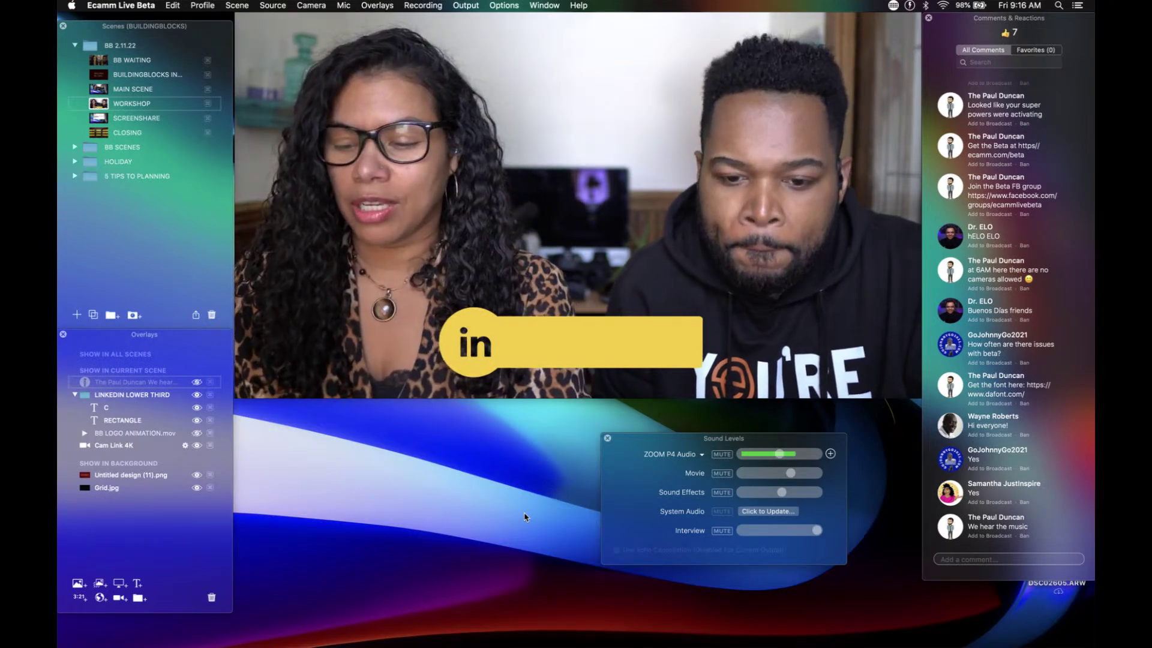
Step: Drag the yellow bar's right edge out a little further
mouse_move(705, 347)
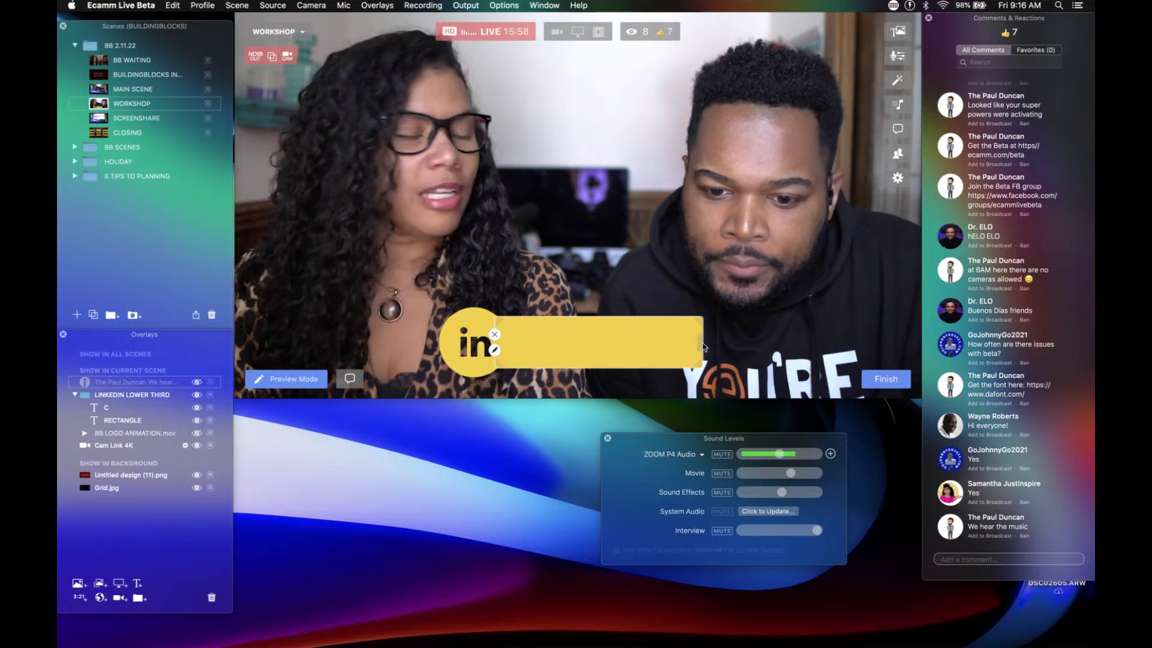
left_click_drag(704, 347, 716, 345)
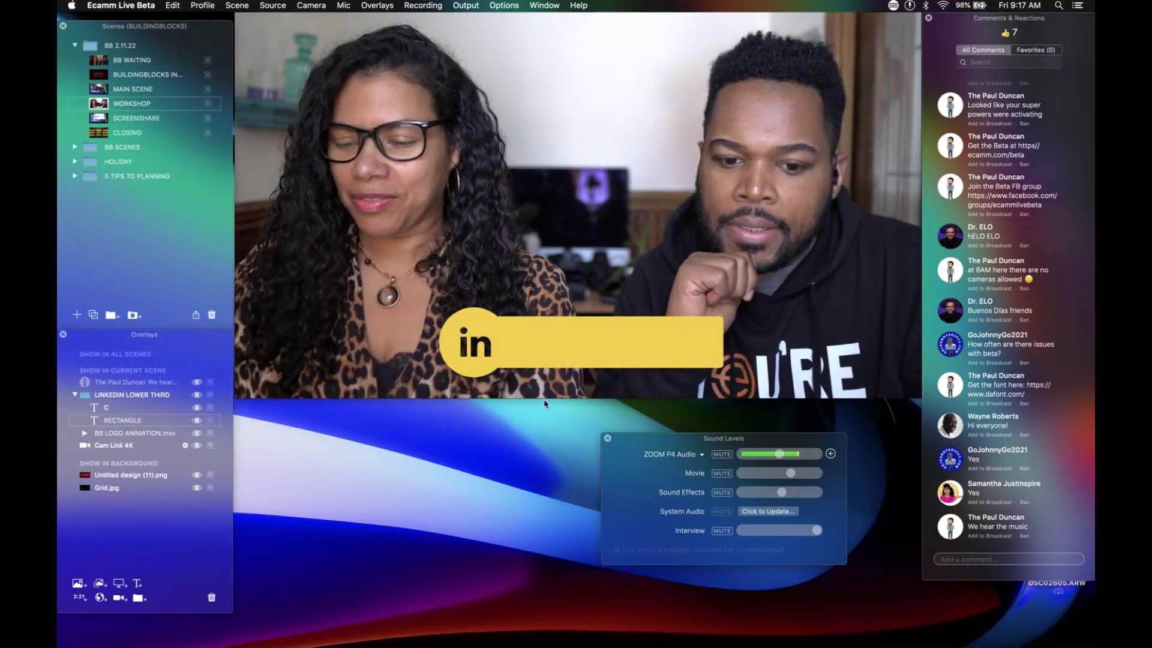
mouse_move(597, 359)
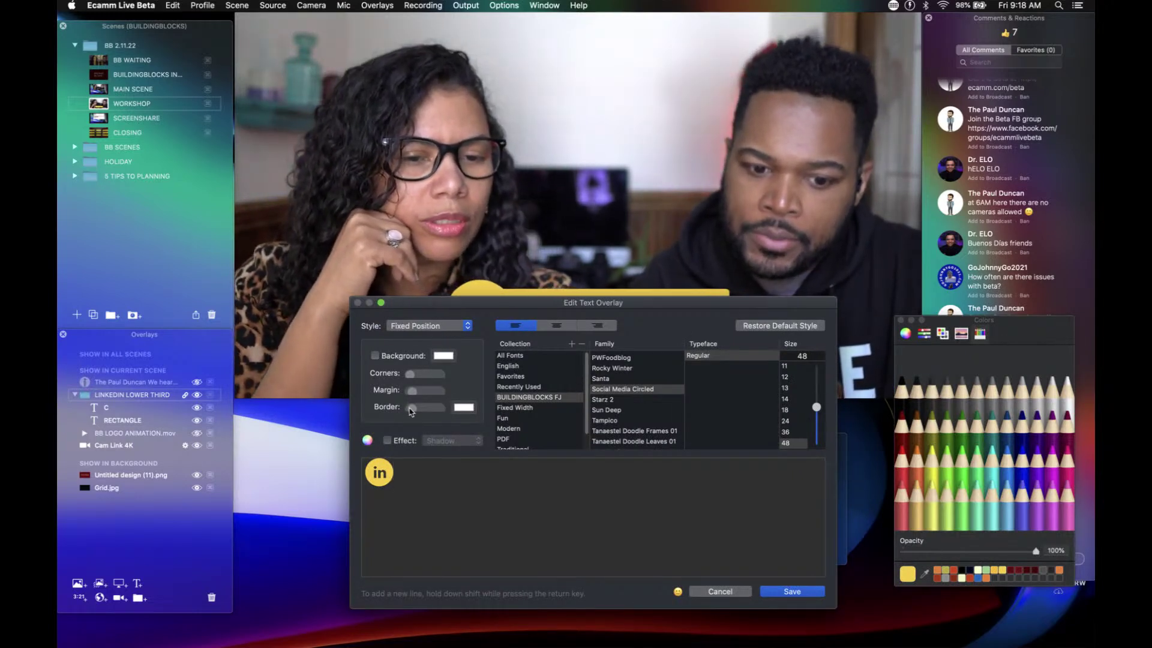
Step: Try a white background on the 'in' badge, switch it back off, and close the editor
left_click(375, 356)
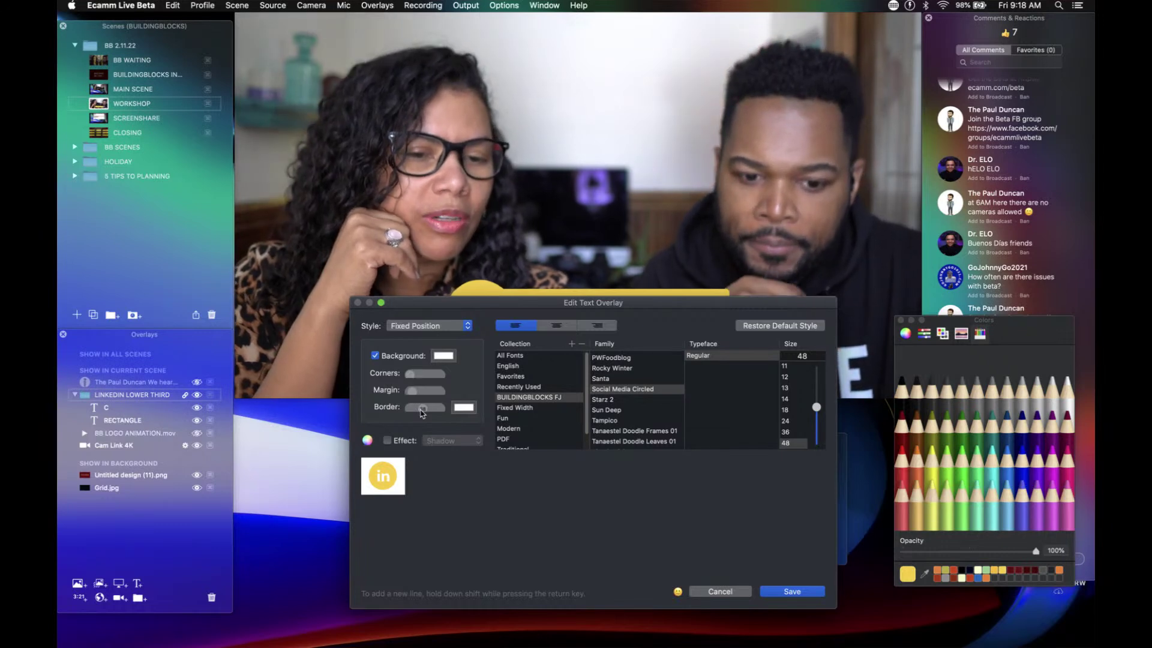
left_click(374, 355)
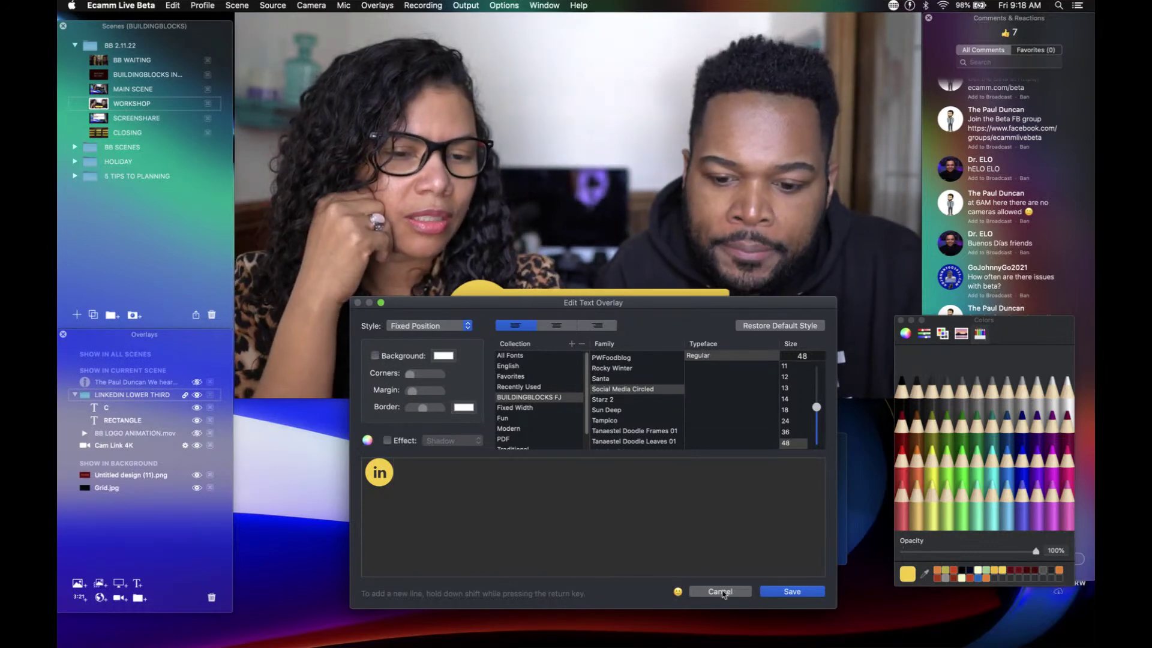
left_click(763, 590)
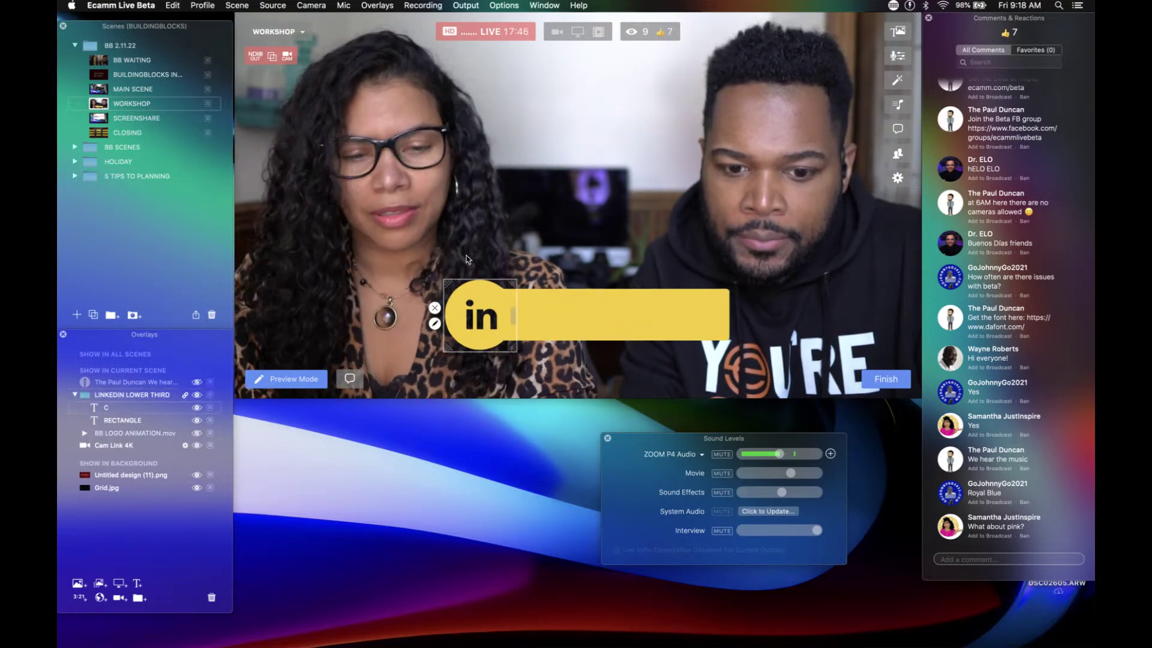
Step: Option-drag the LinkedIn lower third upward to create 'Copy of LINKEDIN LOWER THIRD'
left_click_drag(472, 287, 448, 211)
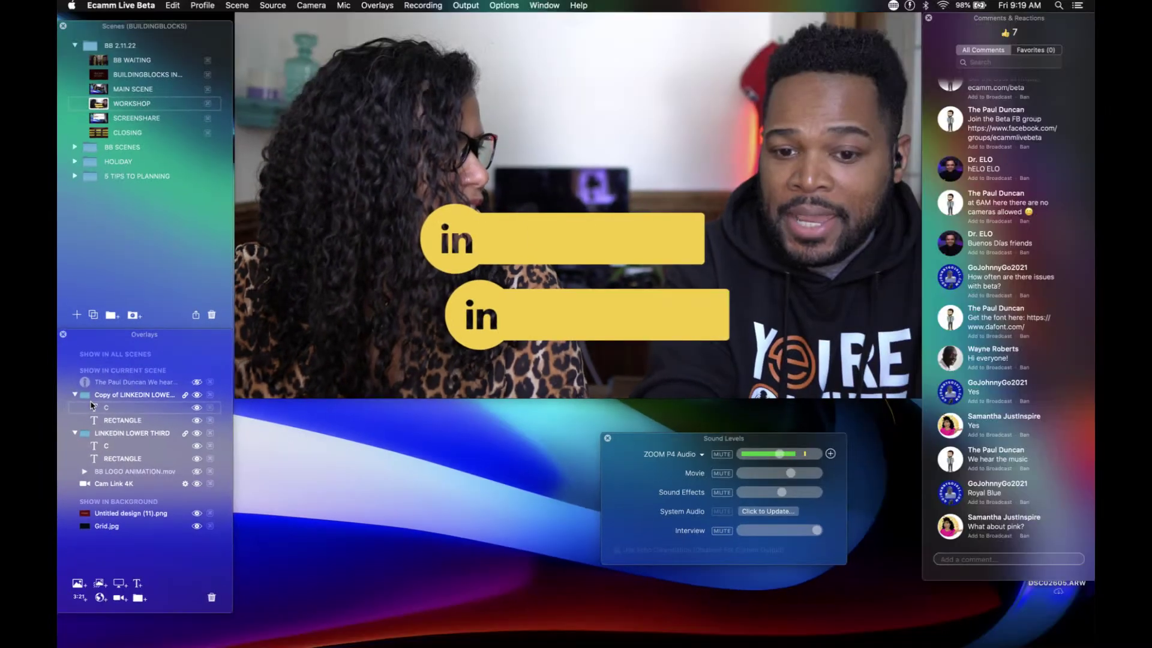
Step: Move the copied lower third right and slide its yellow bar further right, away from its 'in' circle
left_click(93, 408)
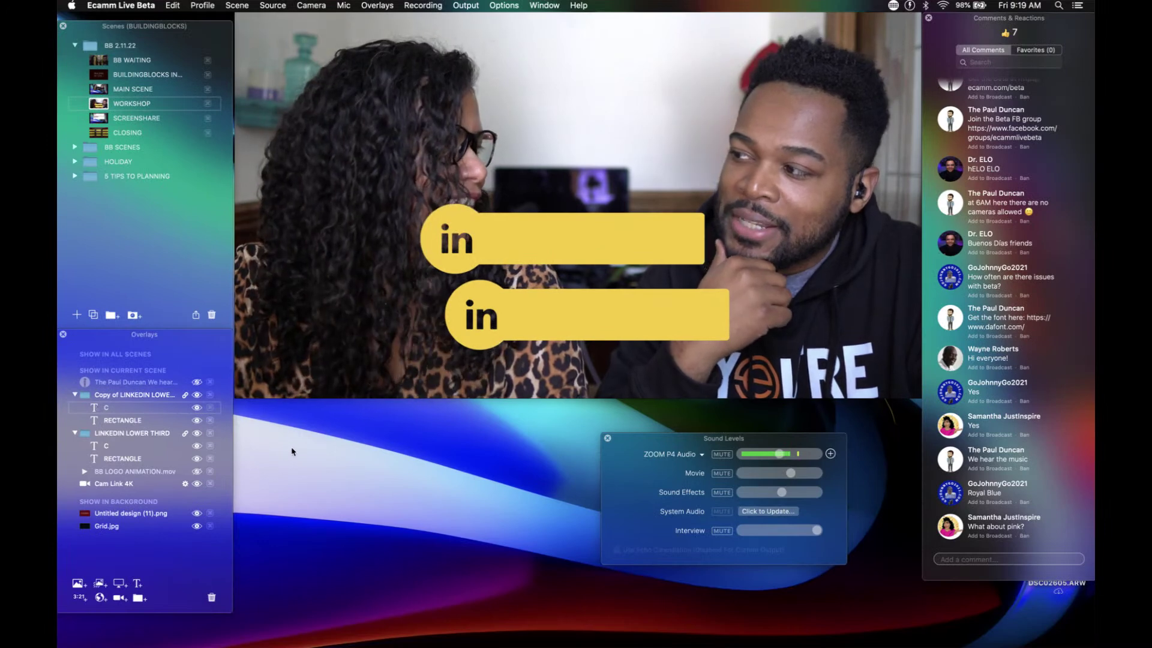
mouse_move(359, 294)
mouse_move(512, 247)
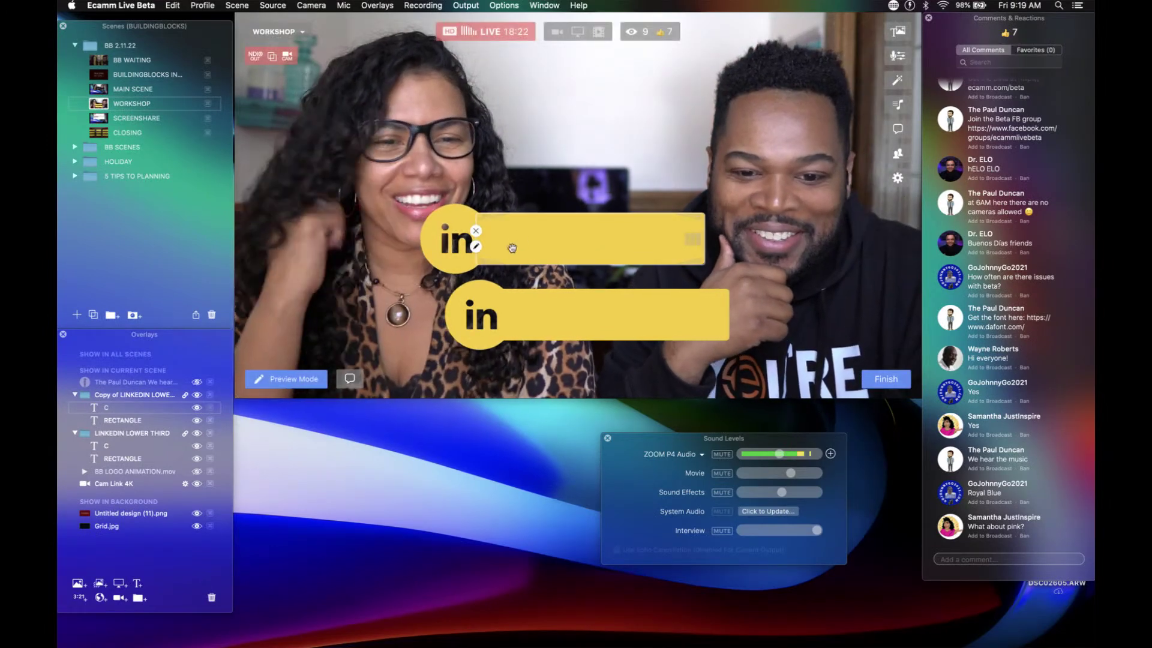
left_click_drag(534, 245, 571, 249)
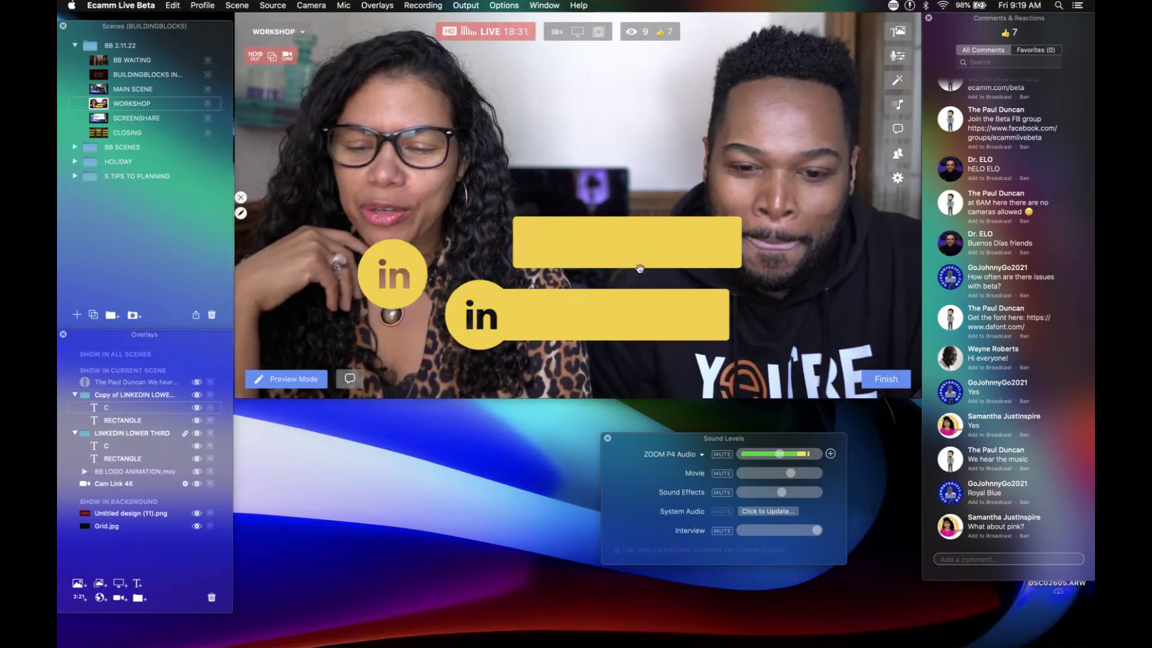
left_click_drag(640, 268, 691, 265)
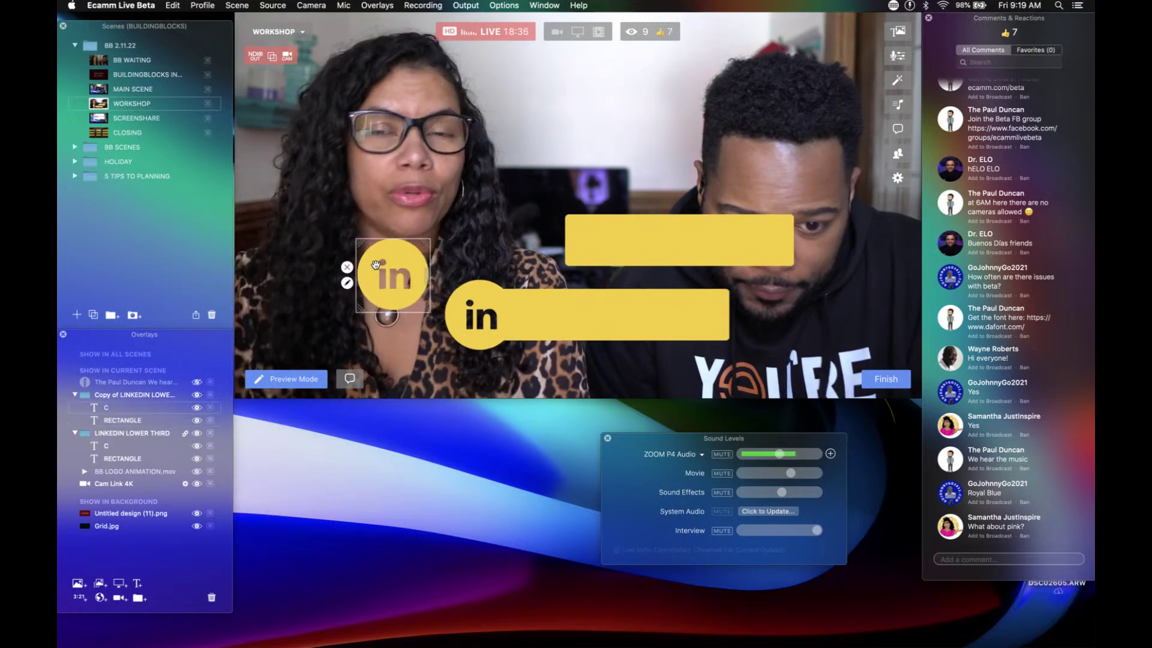
left_click(346, 283)
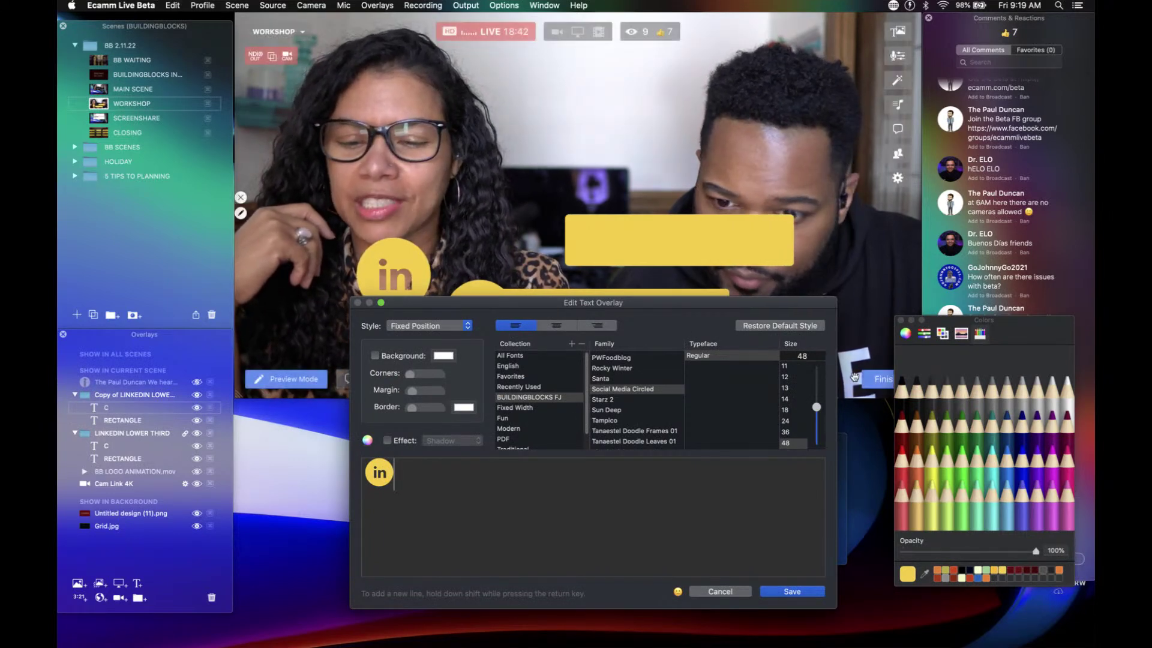
Step: Color the copied 'in' badge Licorice black and move it into the LINKEDIN LOWER THIRD group
left_click(902, 399)
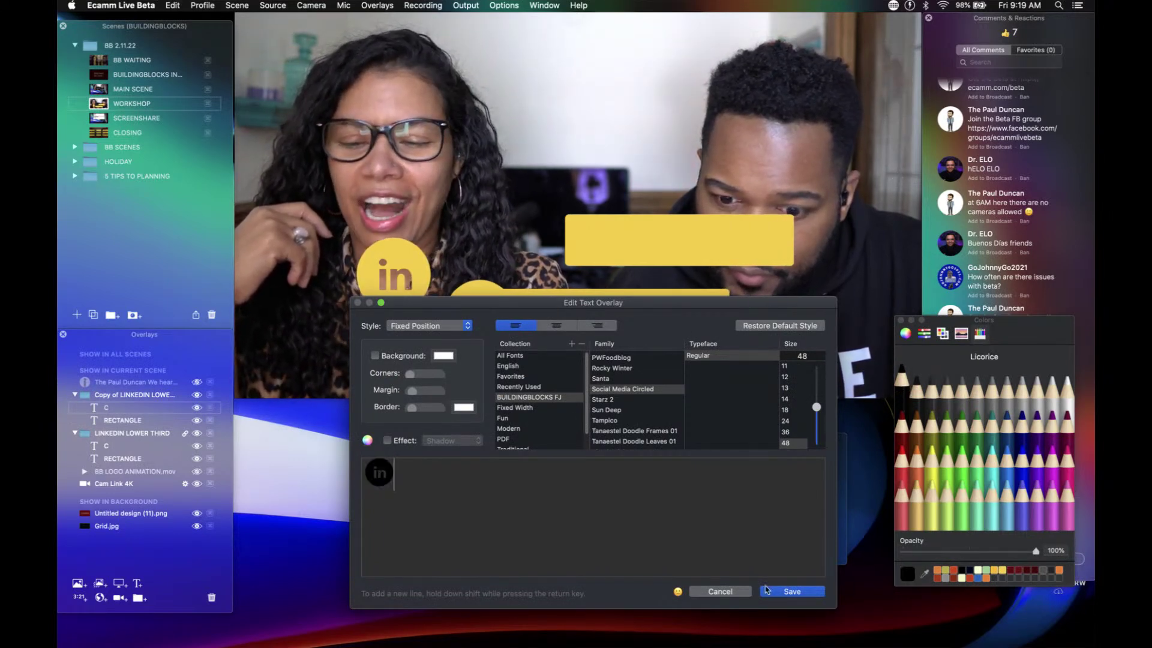
left_click(768, 591)
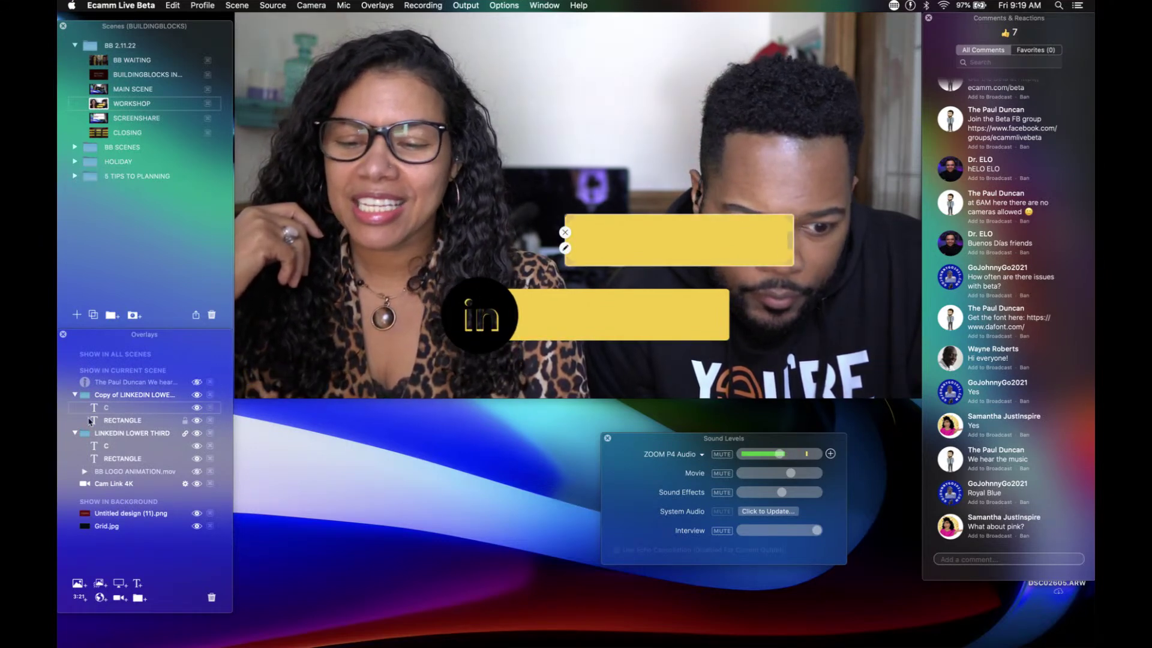
left_click_drag(111, 418, 114, 451)
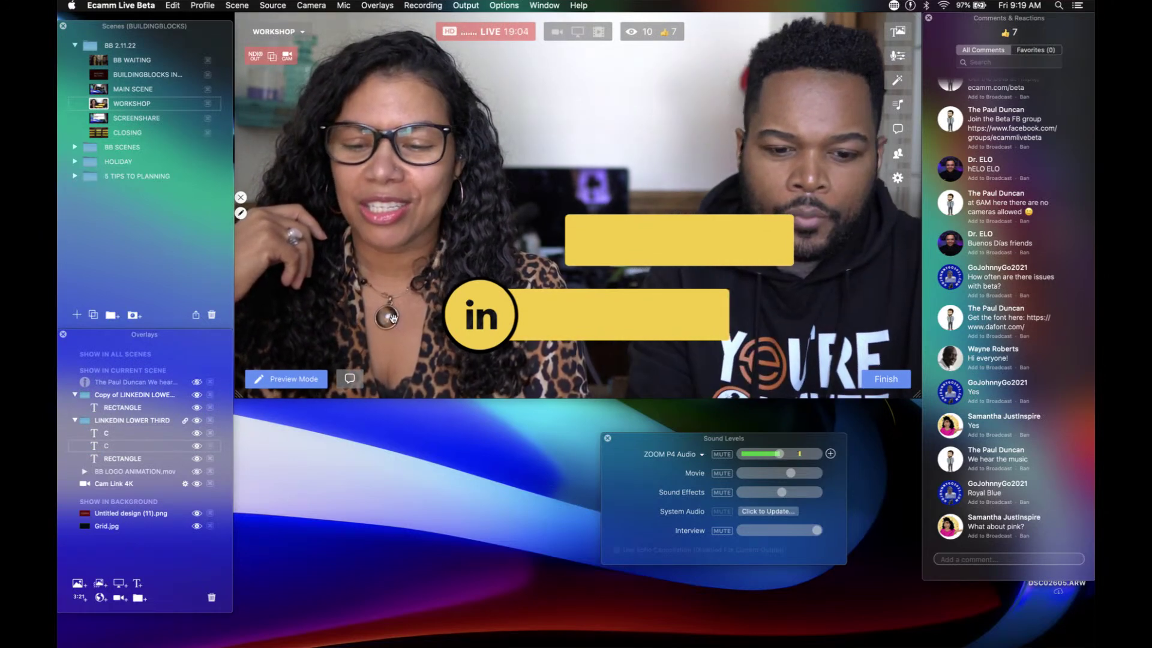
Step: Shrink the camera video and place it at the top-left of the scene
left_click(378, 252)
scroll(378, 253, "down", 5)
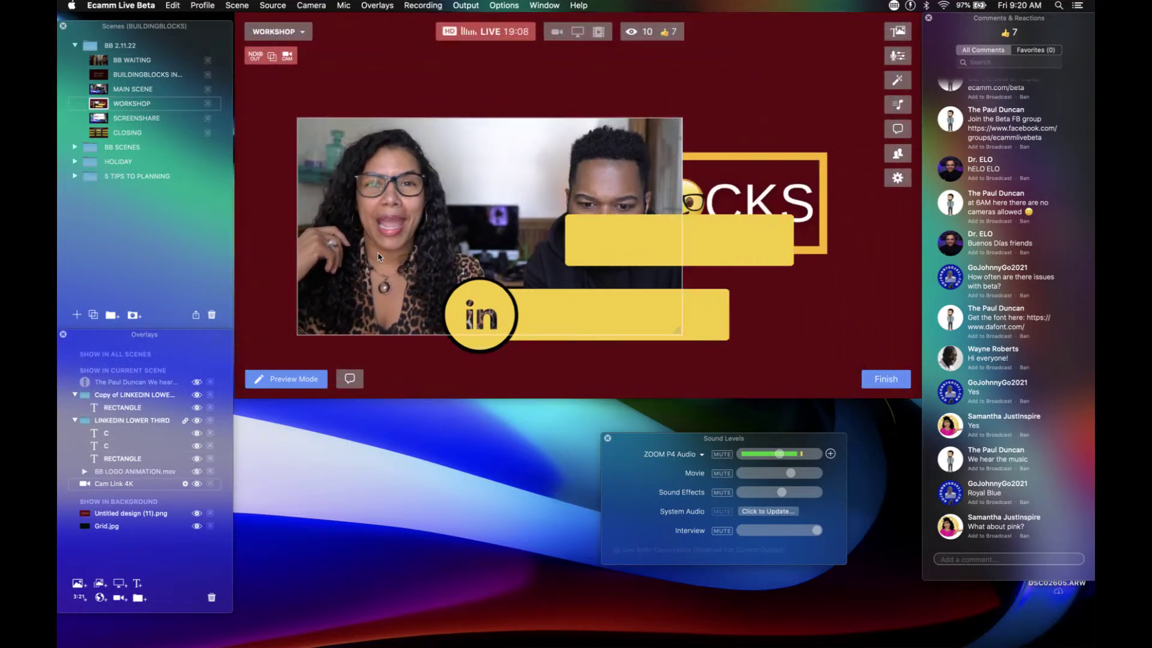
left_click_drag(346, 174, 331, 168)
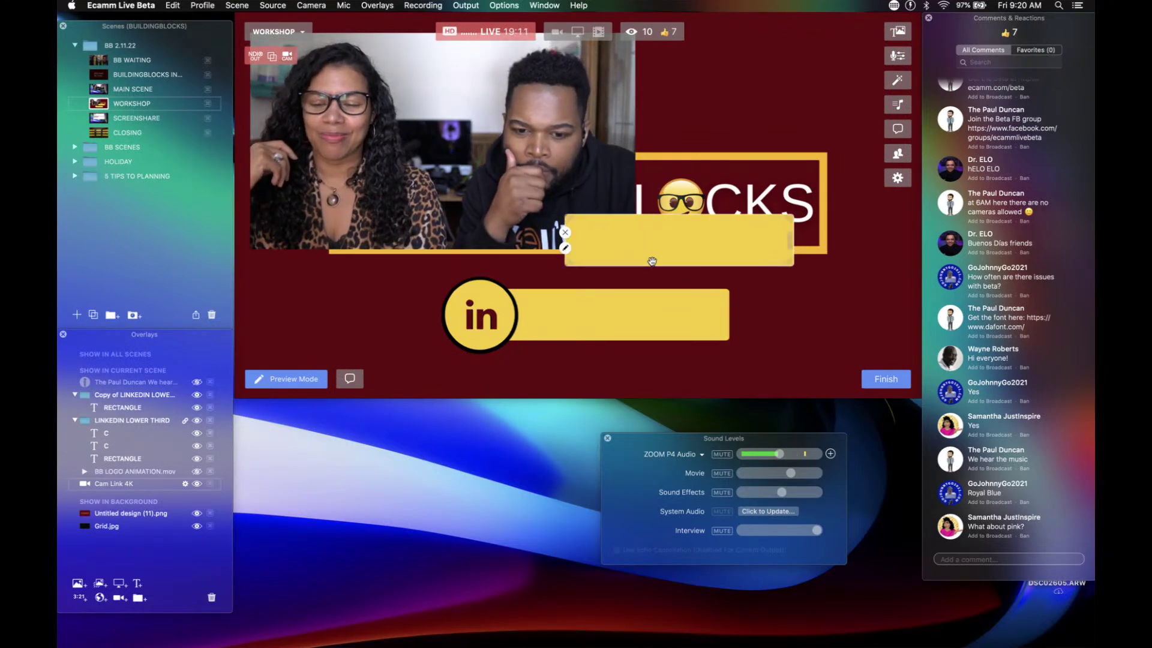
Step: Move the upper yellow bar over the lower-third bar and set its background to Licorice black
left_click_drag(652, 261, 675, 312)
double_click(675, 312)
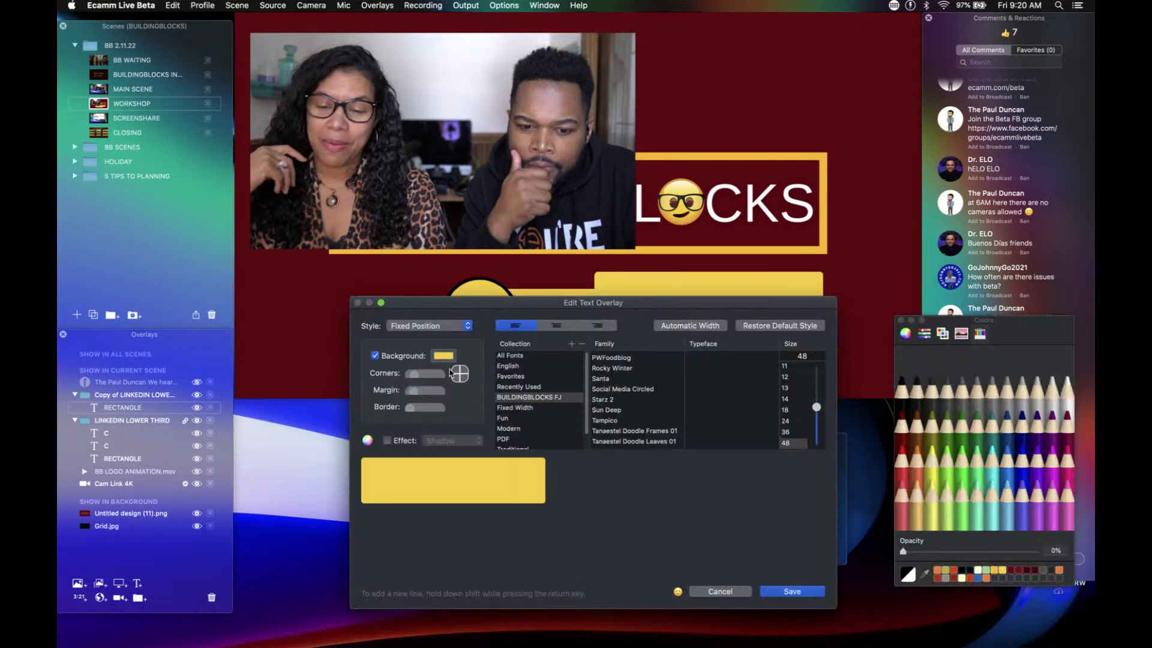
left_click(436, 357)
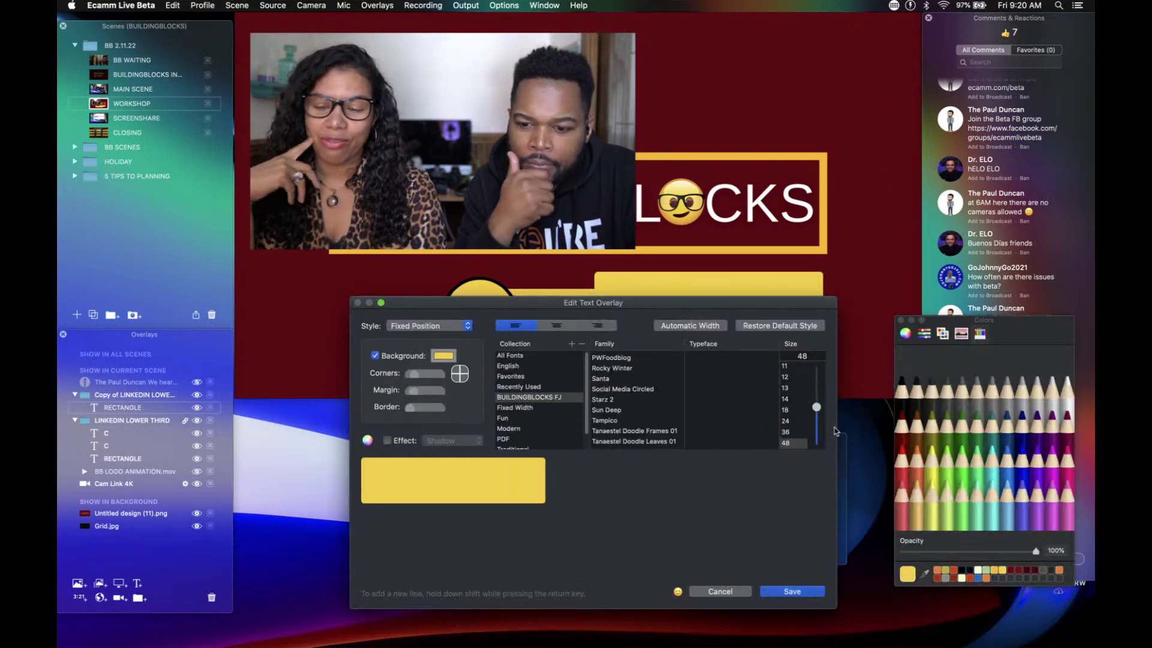
left_click(902, 387)
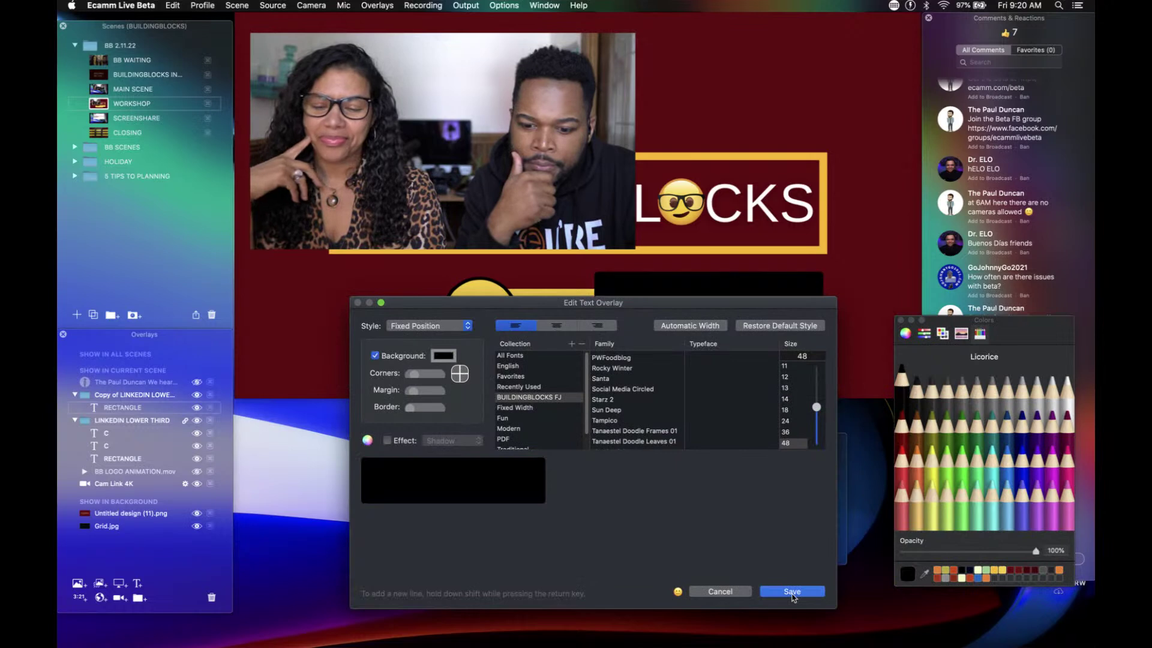
left_click(792, 591)
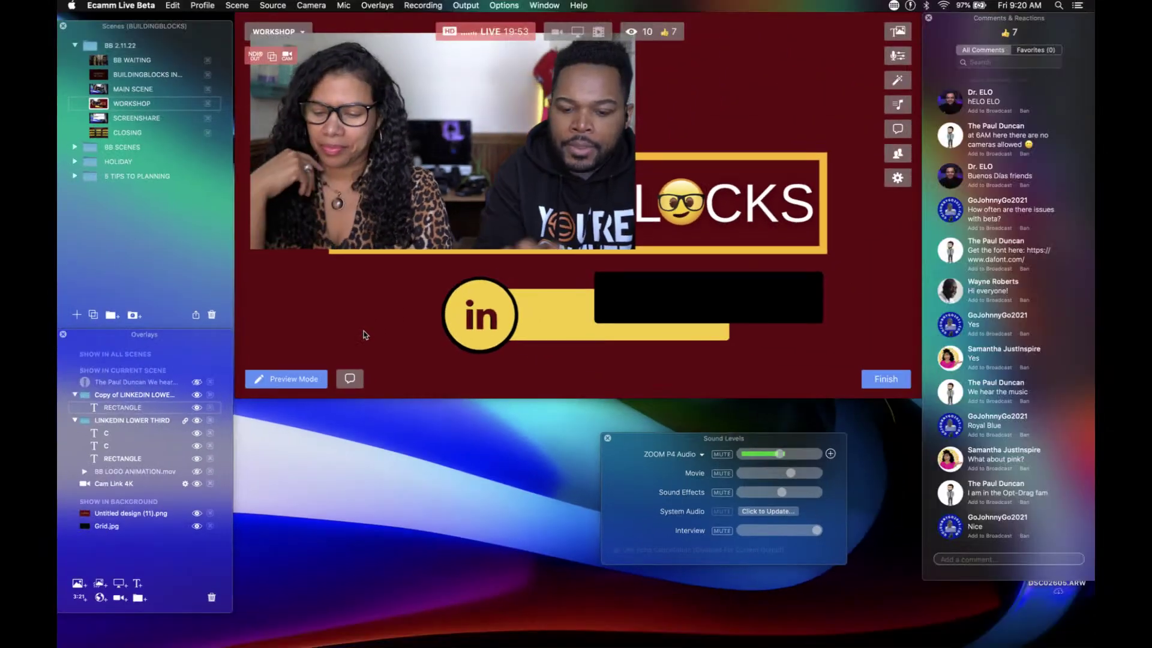
left_click(583, 256)
left_click(630, 289)
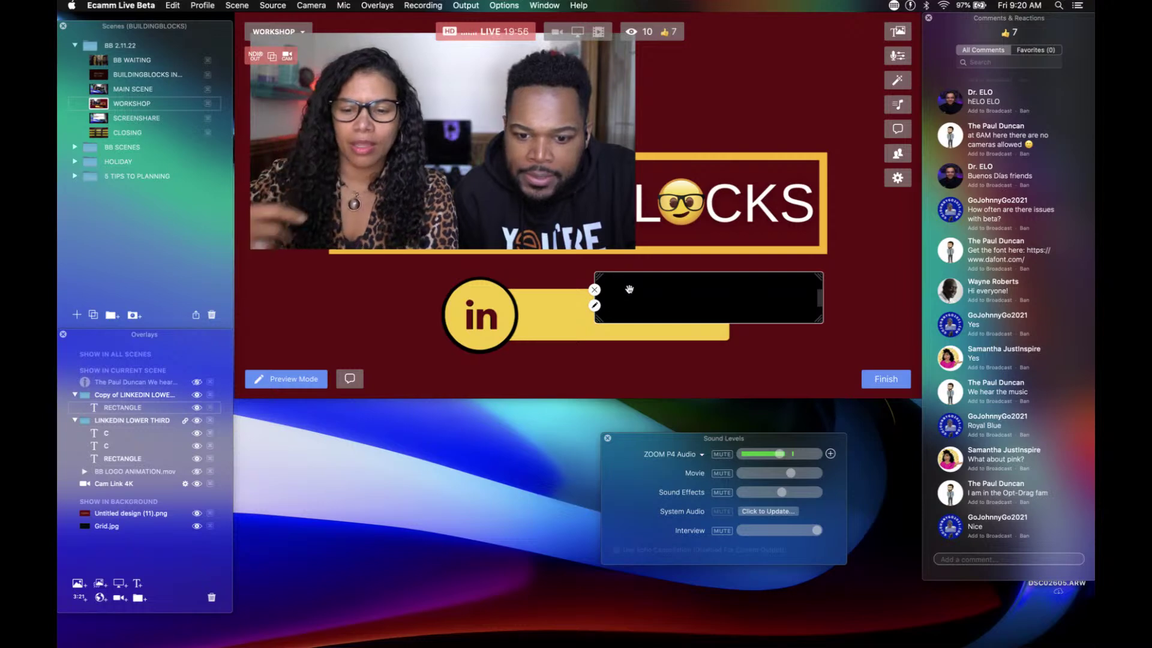
Step: Move the black bar into the original LINKEDIN LOWER THIRD group
left_click(383, 219)
left_click(113, 406)
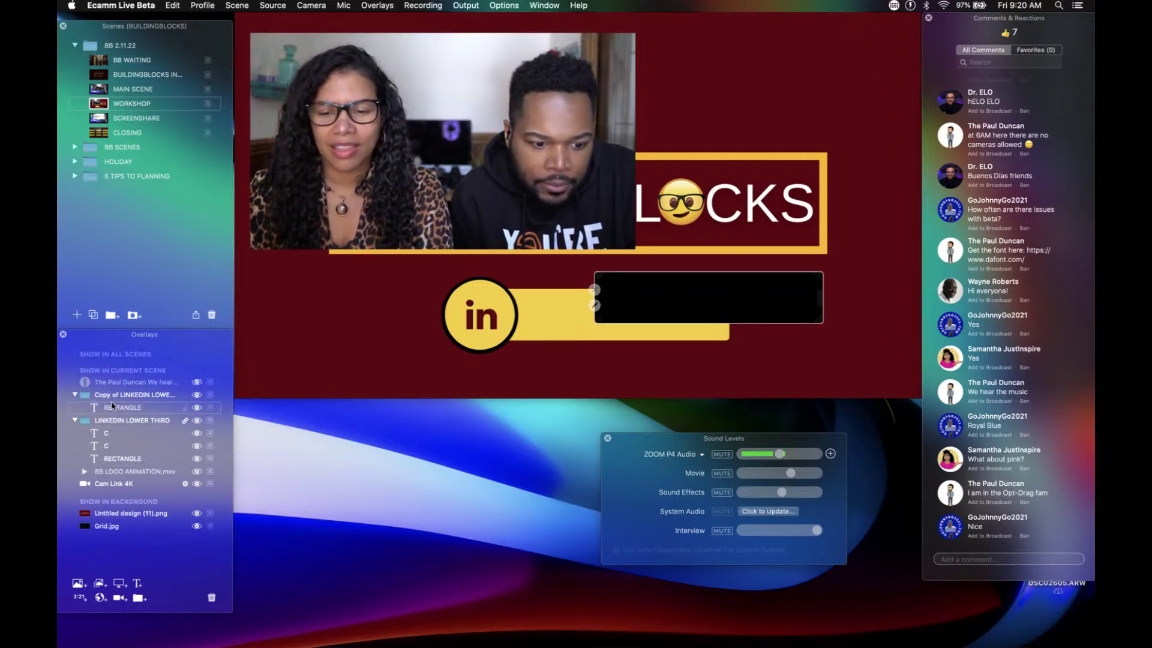
left_click_drag(117, 409, 122, 459)
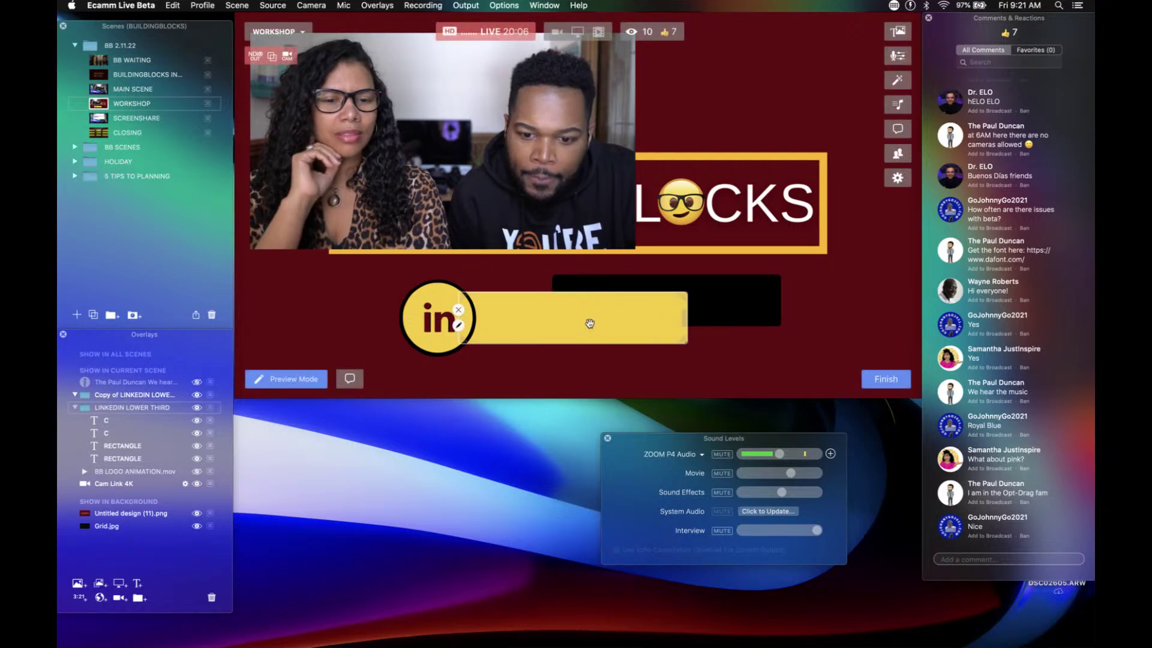
Step: Shift the lower third left and offset the black bar up-right behind the yellow bar
left_click_drag(726, 298, 738, 341)
left_click_drag(706, 303, 670, 309)
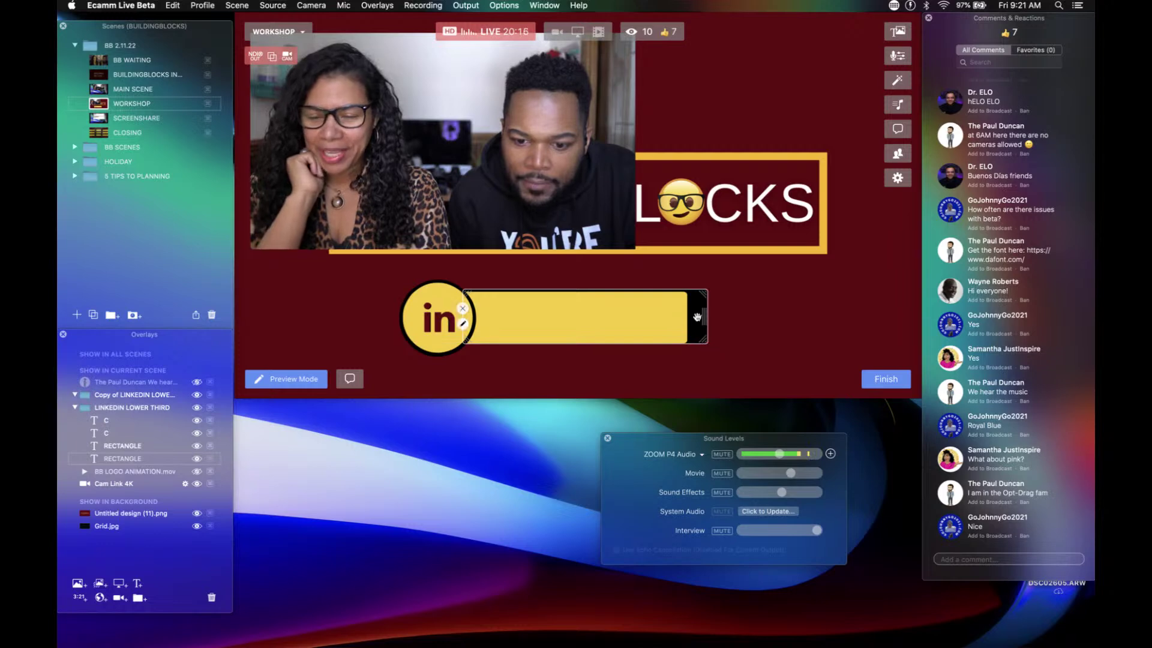
left_click_drag(697, 317, 820, 286)
double_click(794, 286)
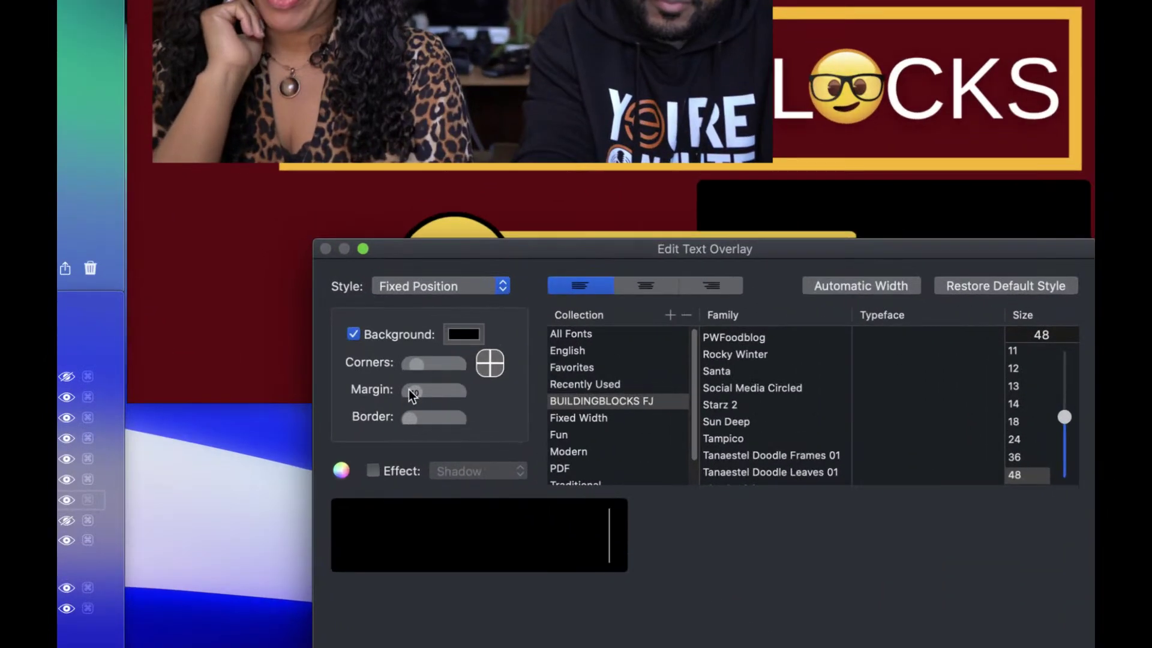
Step: Adjust the black bar's margin, first larger then slightly smaller, saving each change
left_click_drag(410, 390, 412, 391)
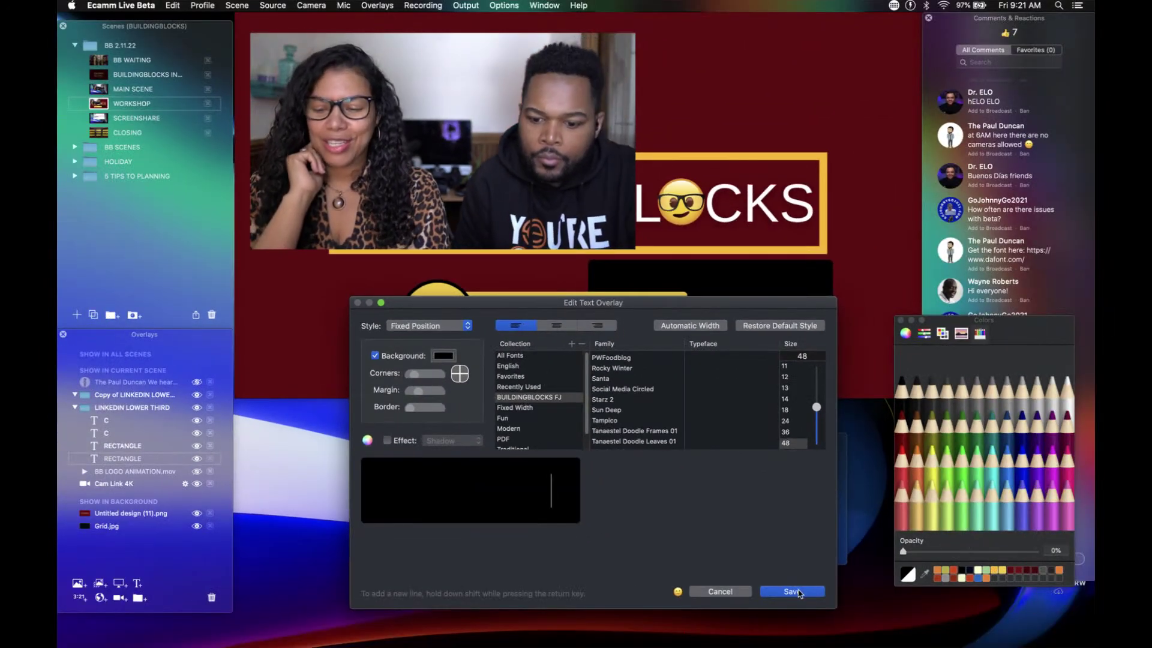
left_click(795, 592)
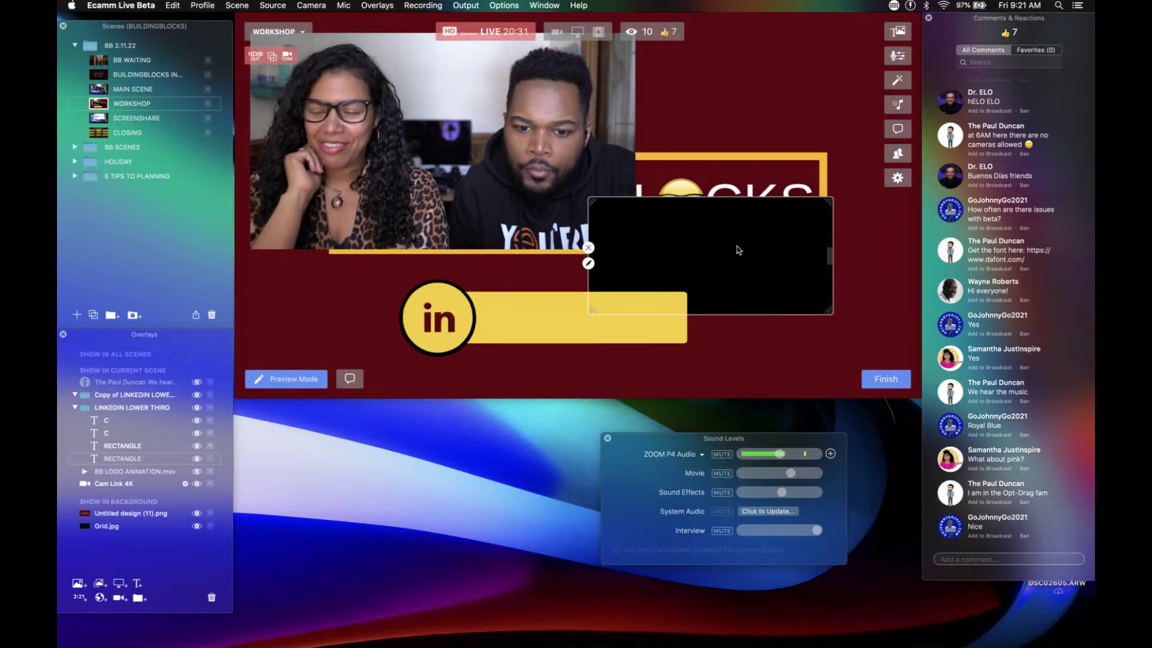
double_click(738, 250)
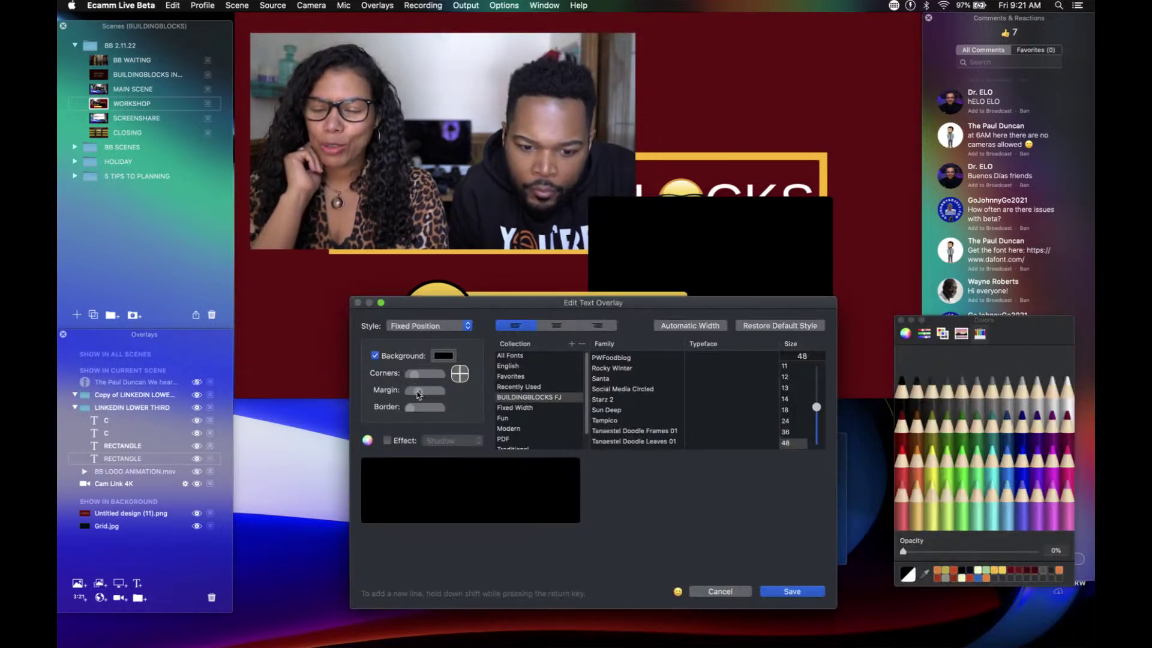
left_click_drag(419, 395, 412, 393)
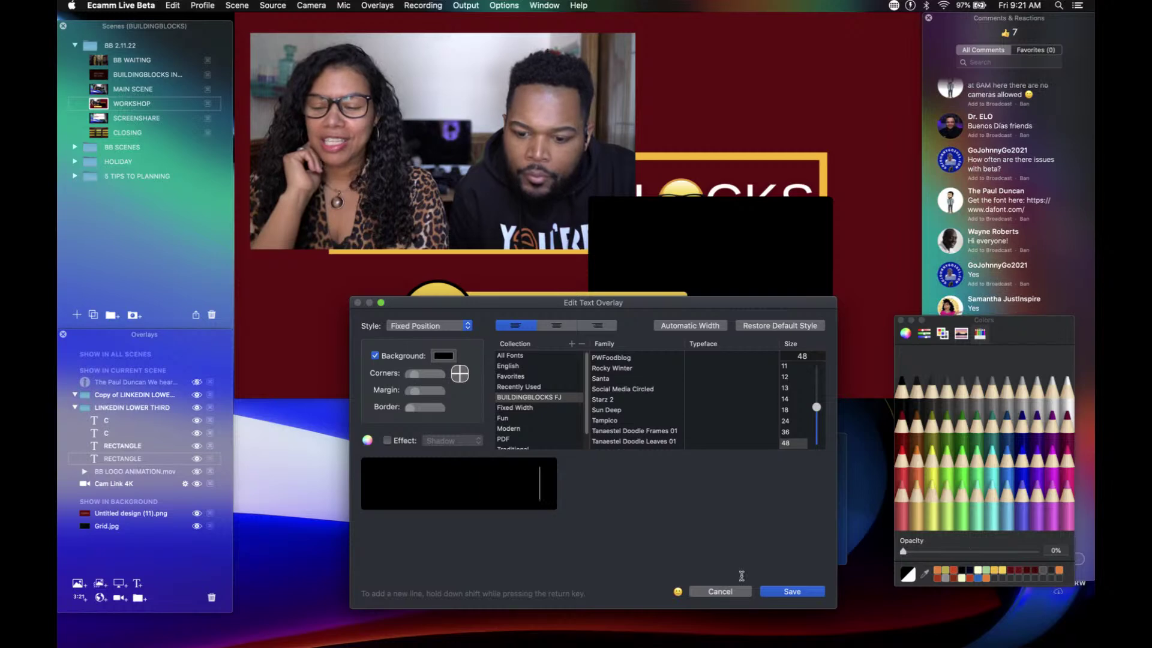
left_click(776, 592)
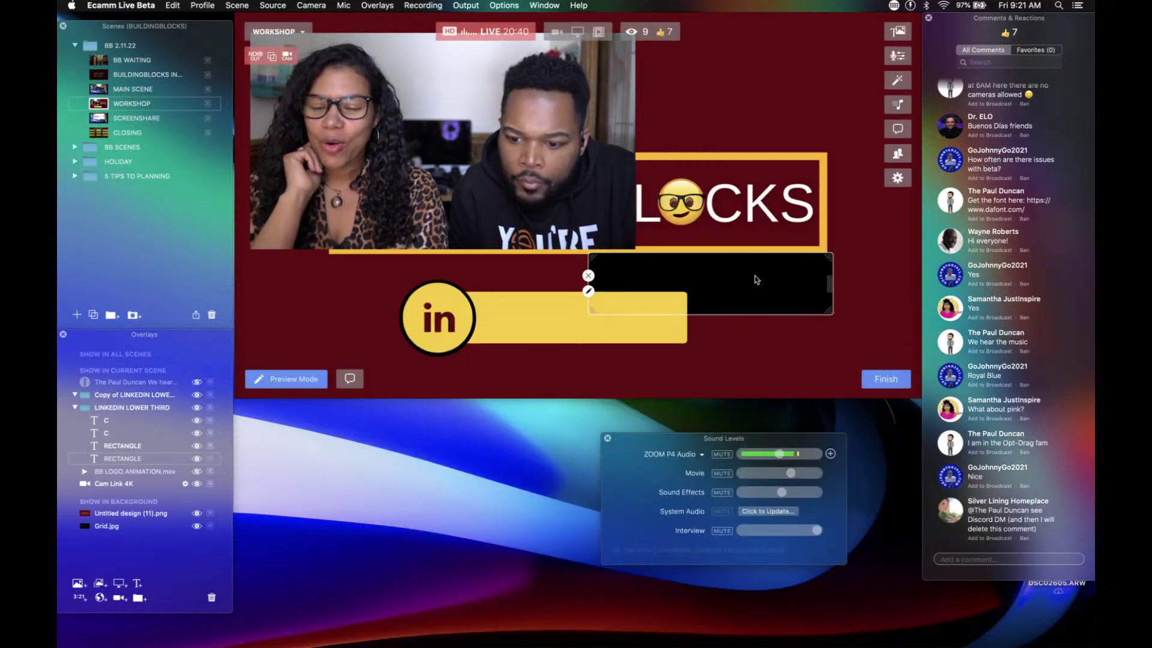
Step: Line up and resize the black bar to fit behind the yellow bar
left_click_drag(755, 279, 702, 294)
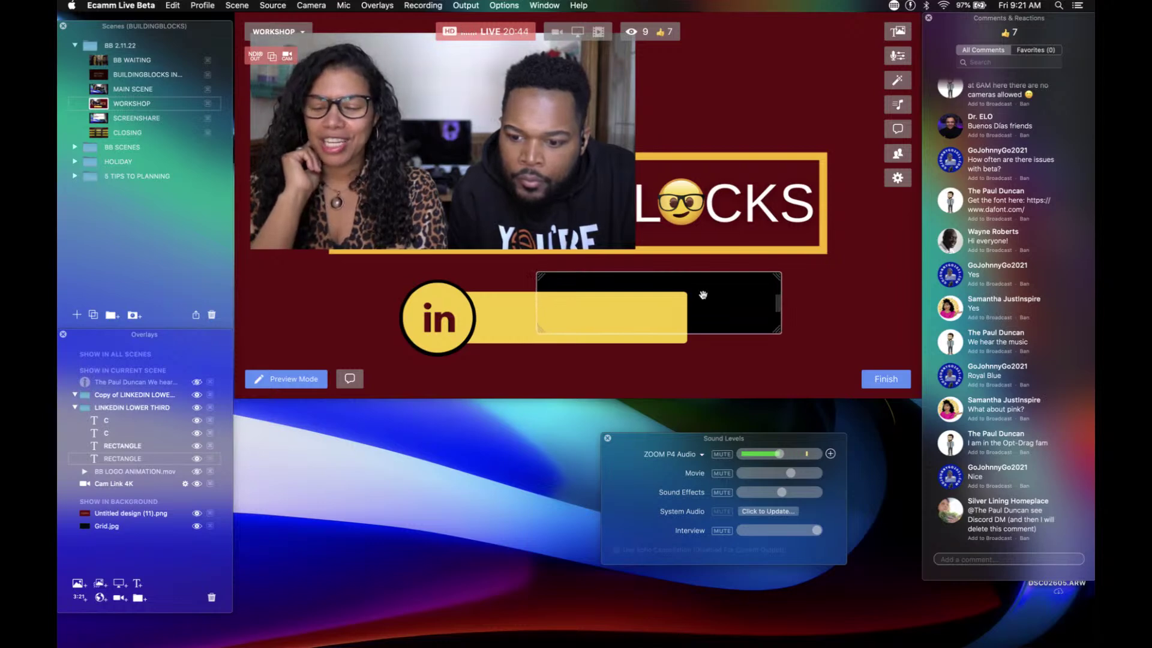
left_click_drag(703, 295, 625, 310)
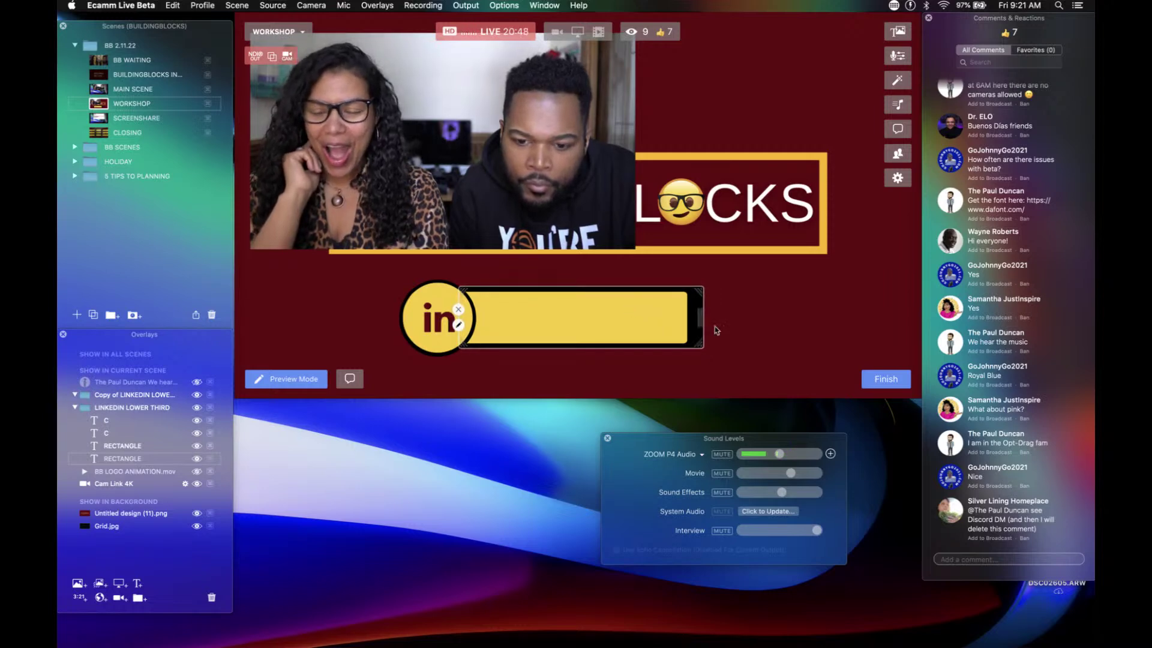
left_click_drag(700, 317, 688, 316)
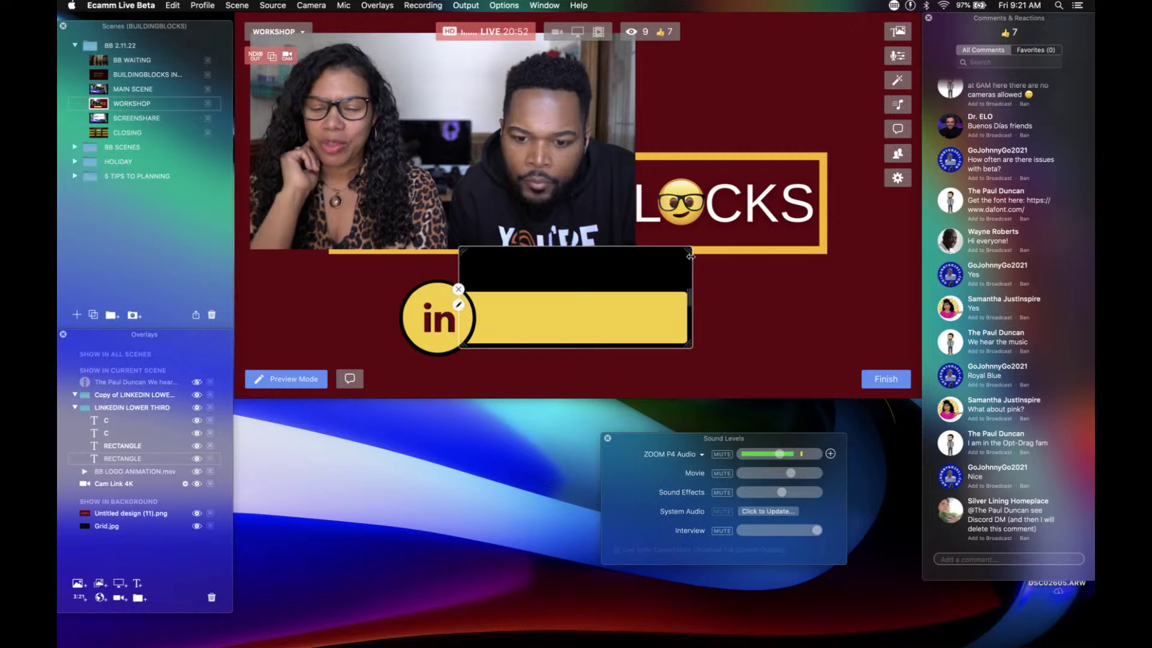
Step: Trim the black rectangle's margin a touch more and save
double_click(652, 260)
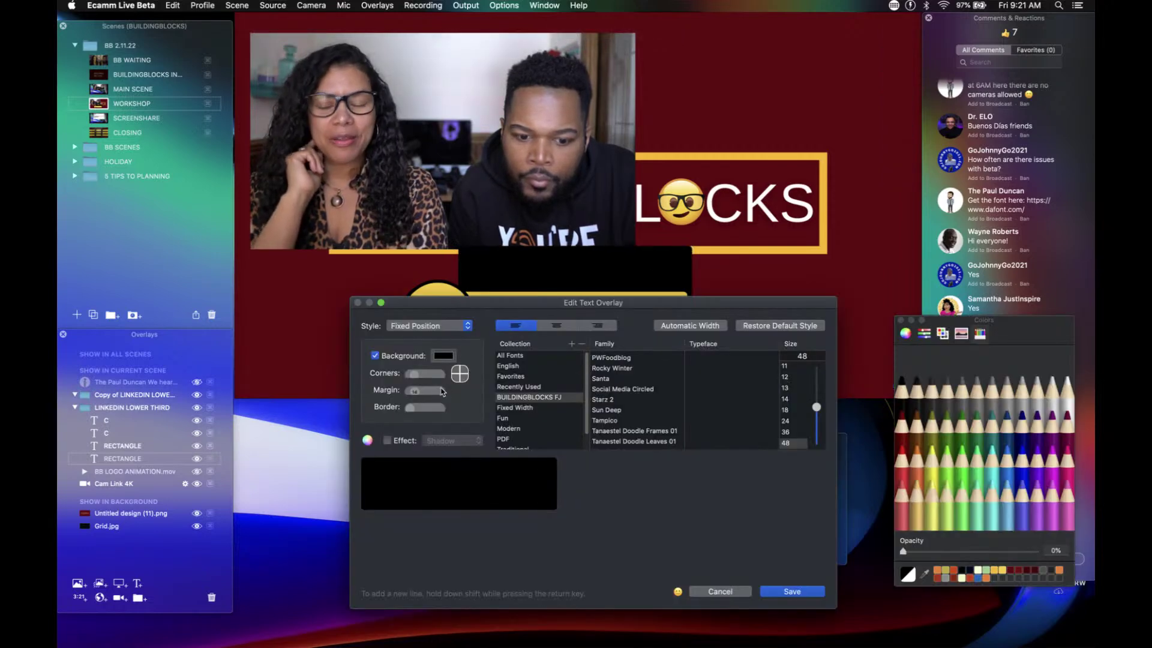
left_click_drag(413, 393, 411, 395)
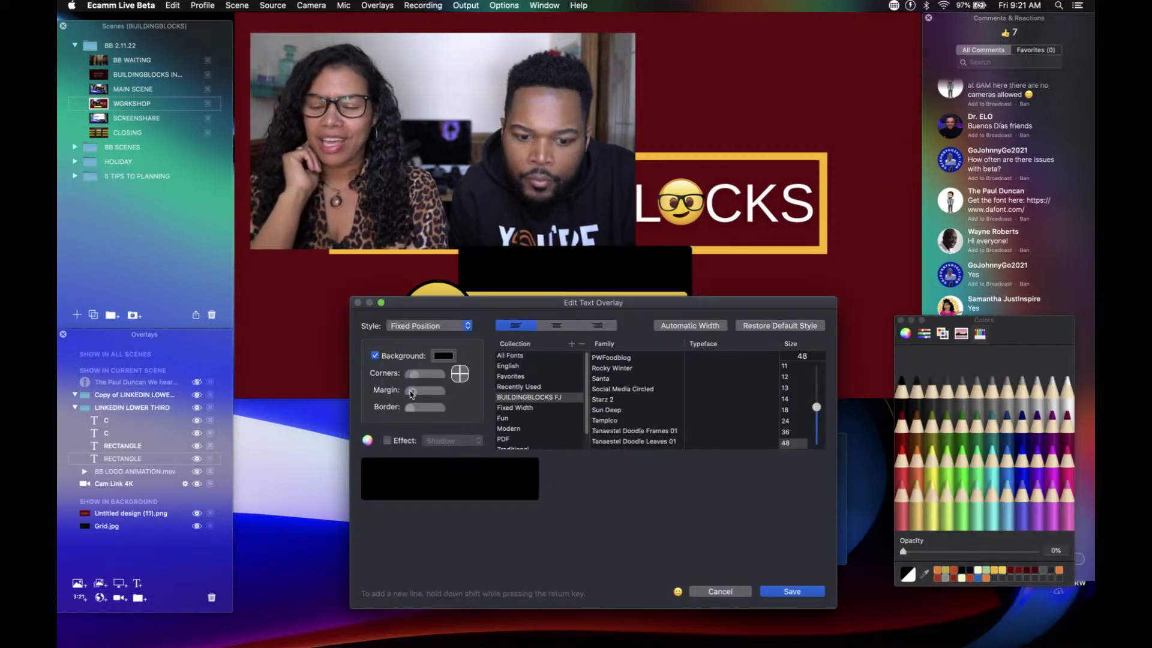
left_click(779, 593)
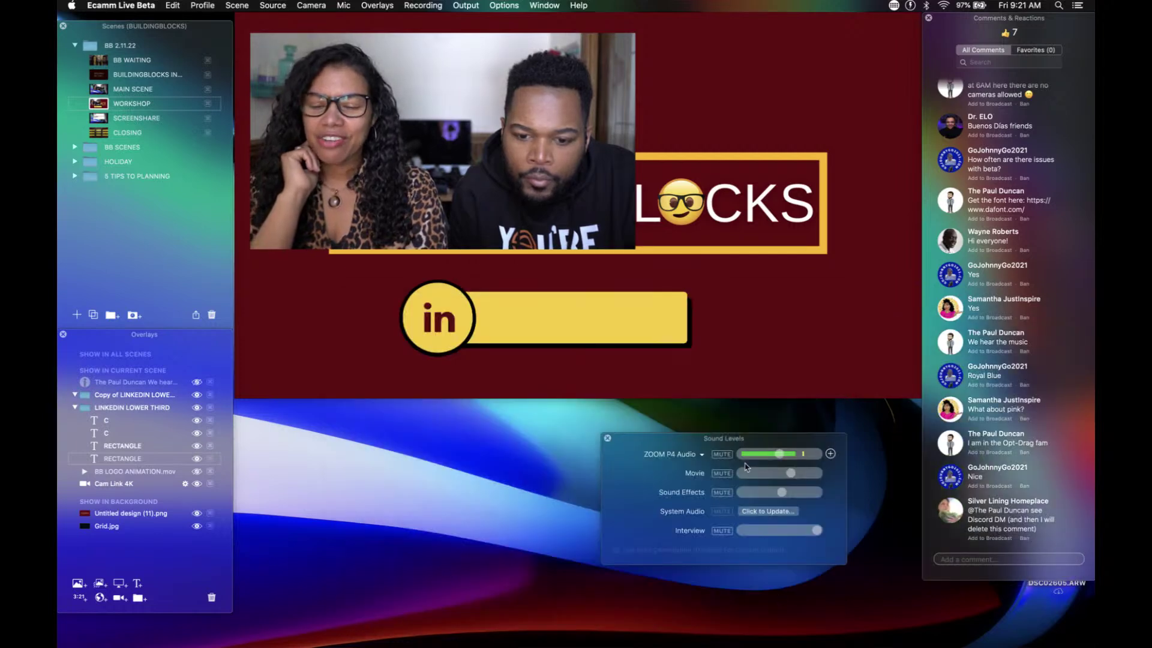
mouse_move(669, 357)
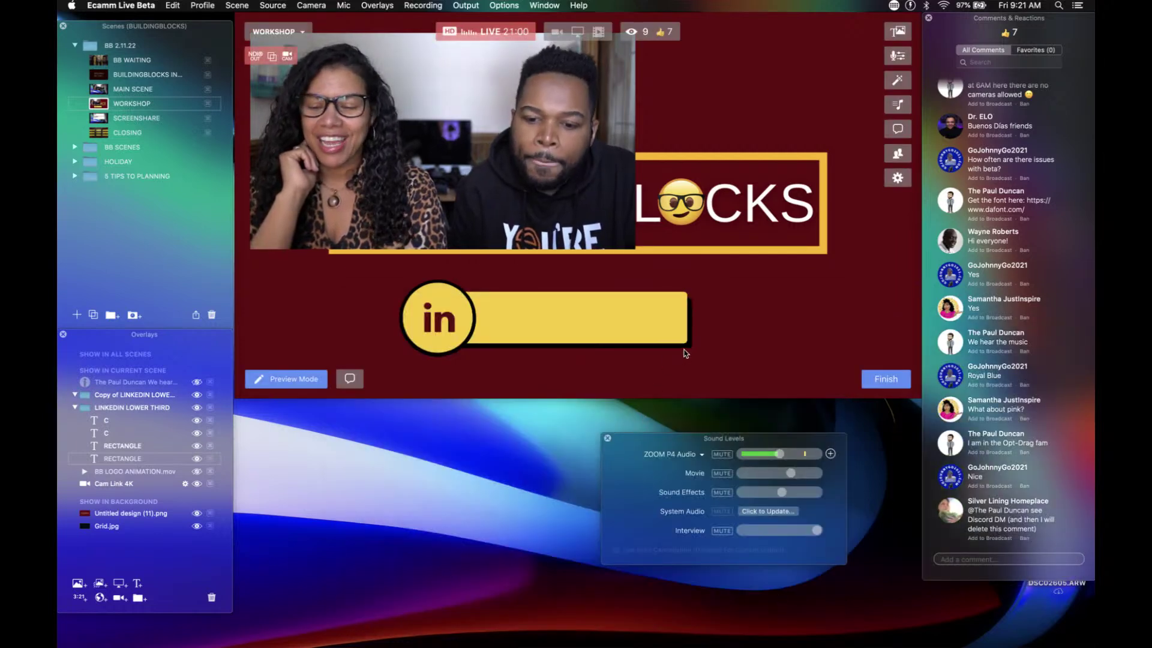
Step: Resize the yellow lower-third bar from its corner
mouse_move(686, 346)
left_mouse_down()
mouse_move(694, 350)
mouse_move(690, 325)
left_mouse_up()
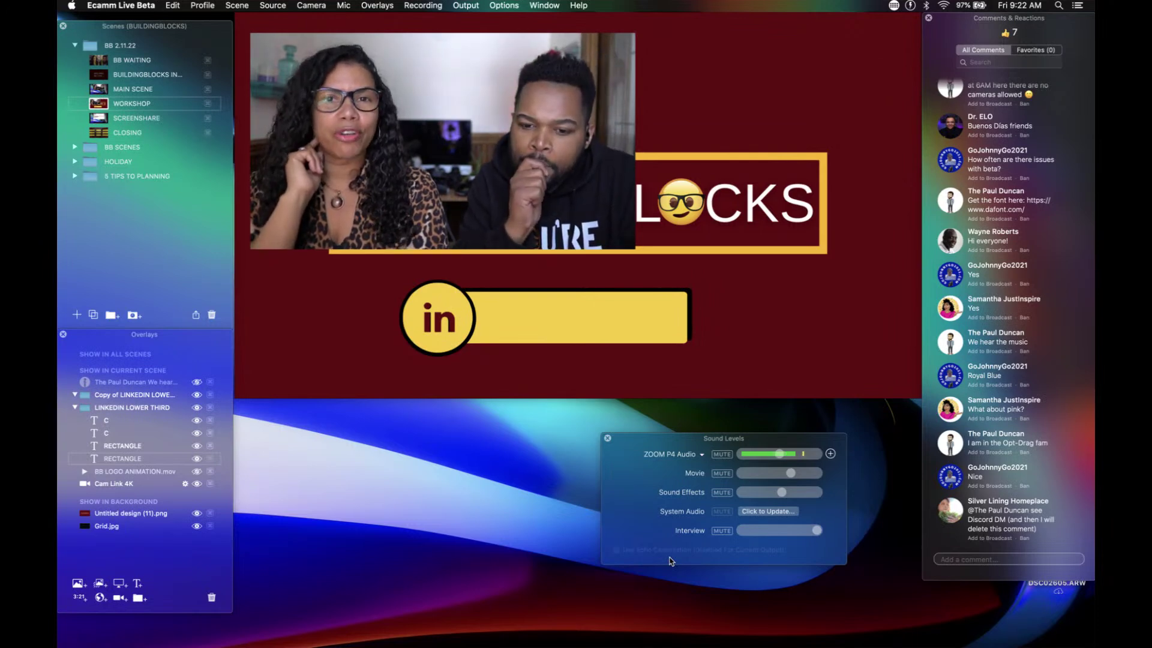
mouse_move(682, 387)
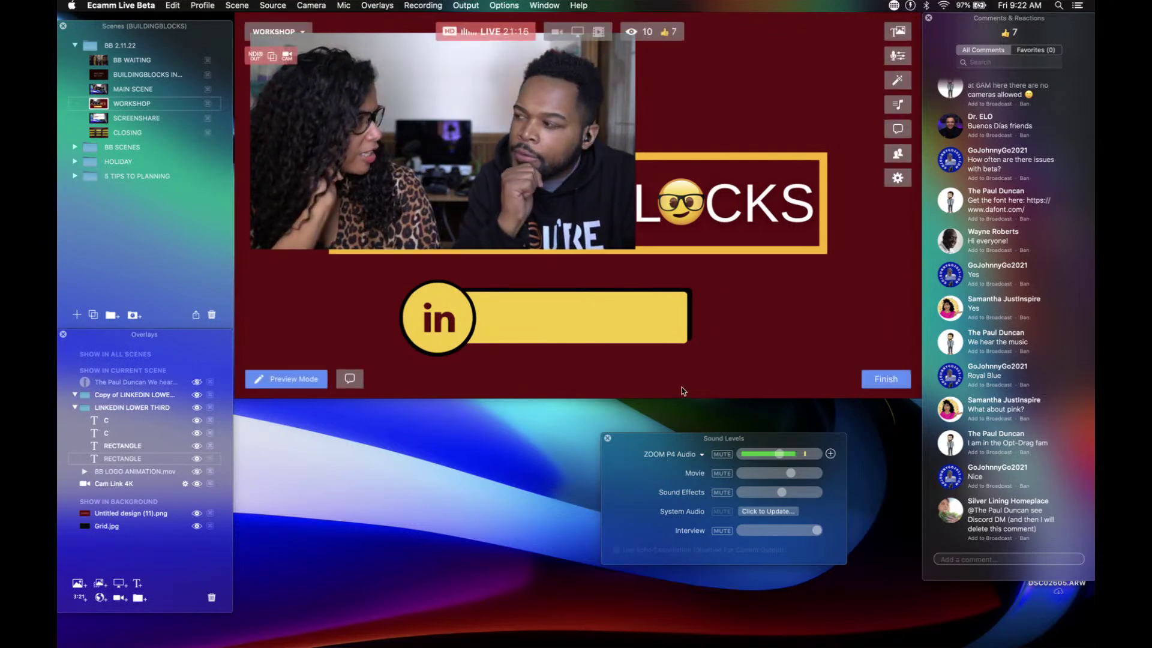
mouse_move(688, 325)
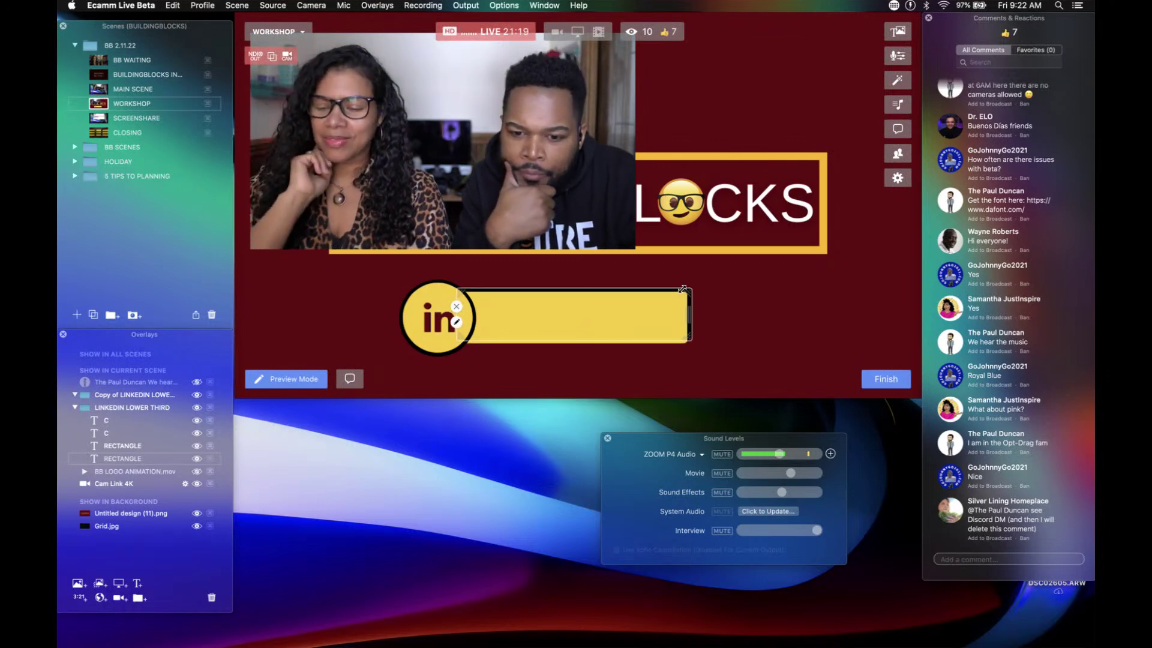
left_click_drag(682, 289, 675, 290)
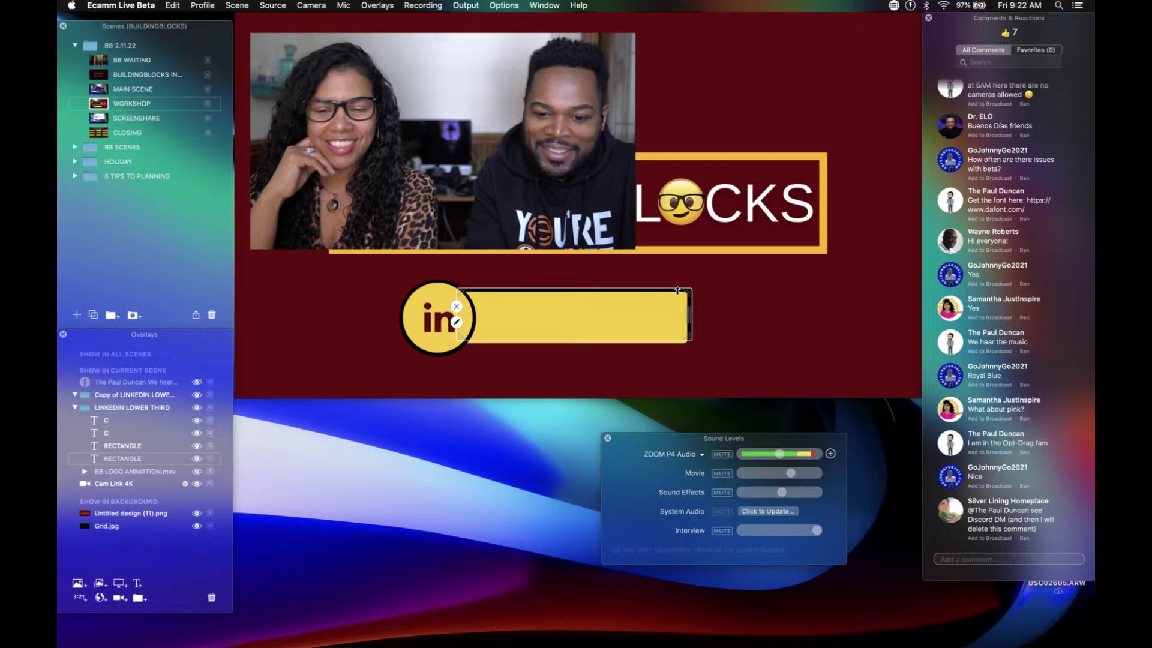
Step: Reorder the two RECTANGLE layers so the black rectangle sits behind the yellow bar
left_click(440, 297)
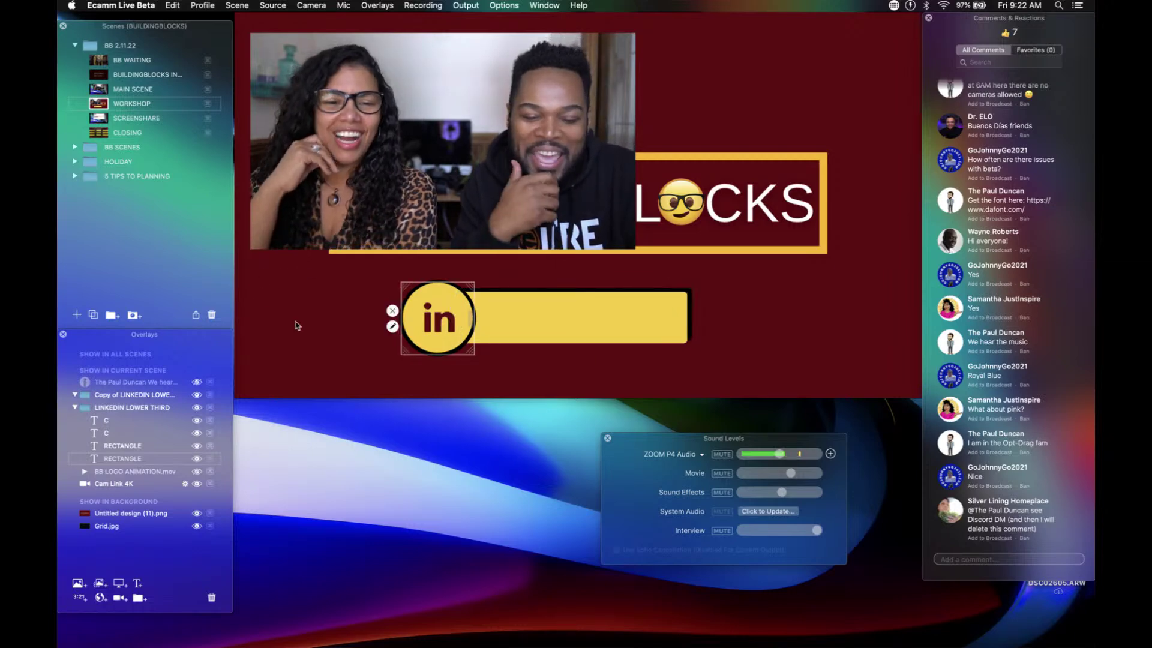
left_click(118, 459)
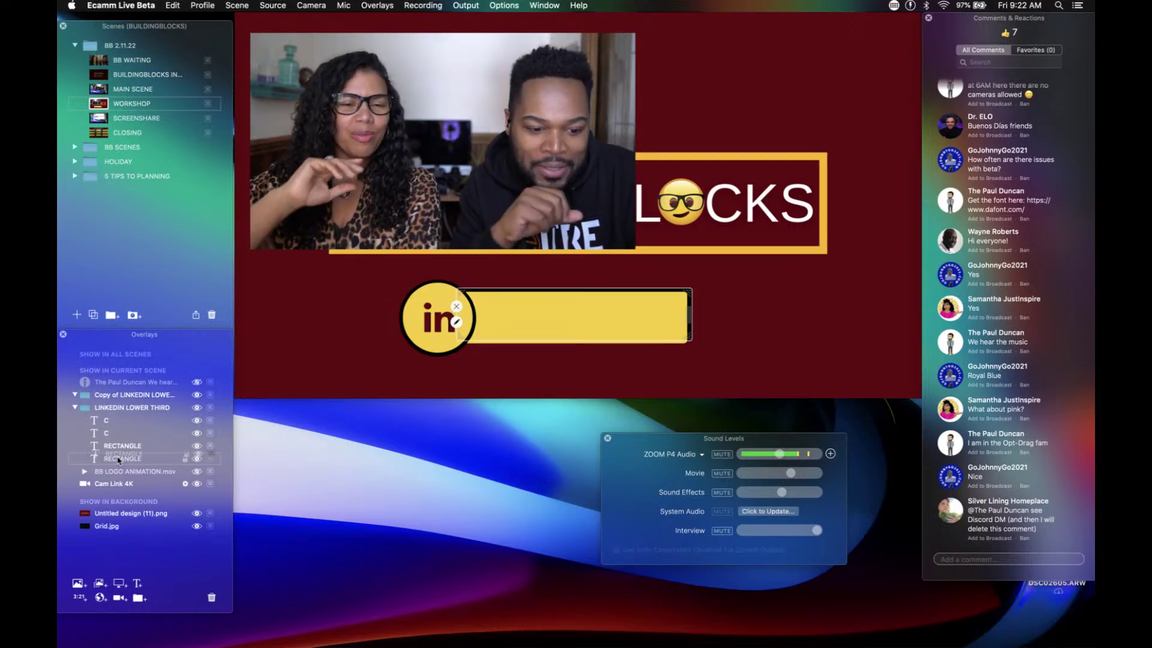
left_click_drag(119, 460, 117, 447)
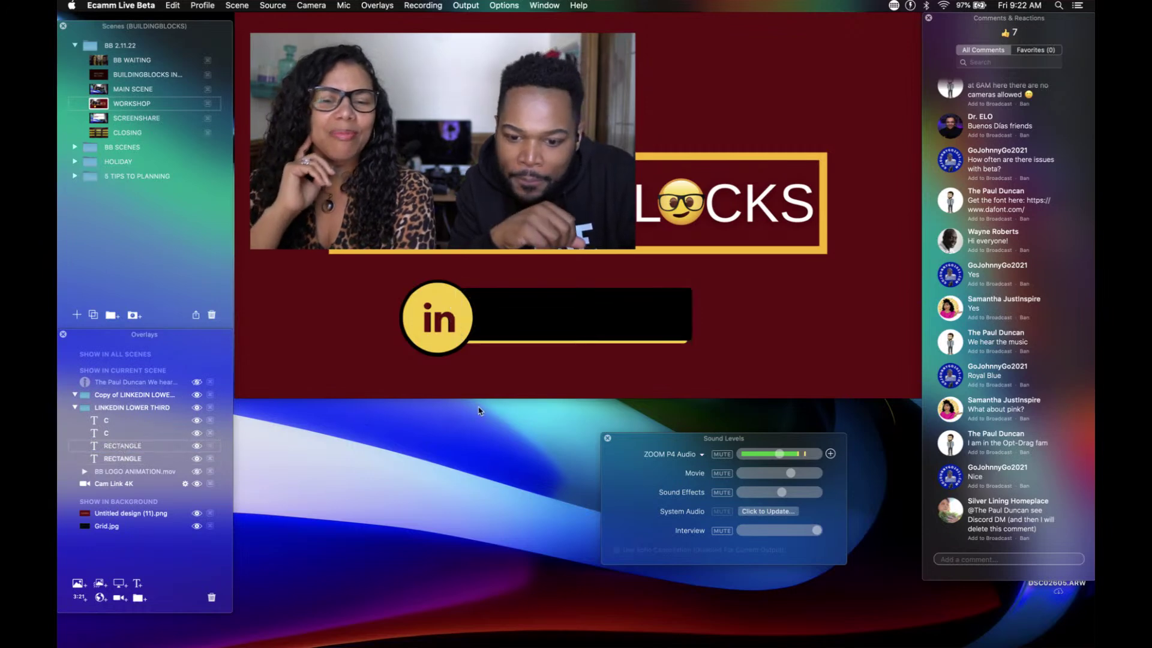
mouse_move(540, 325)
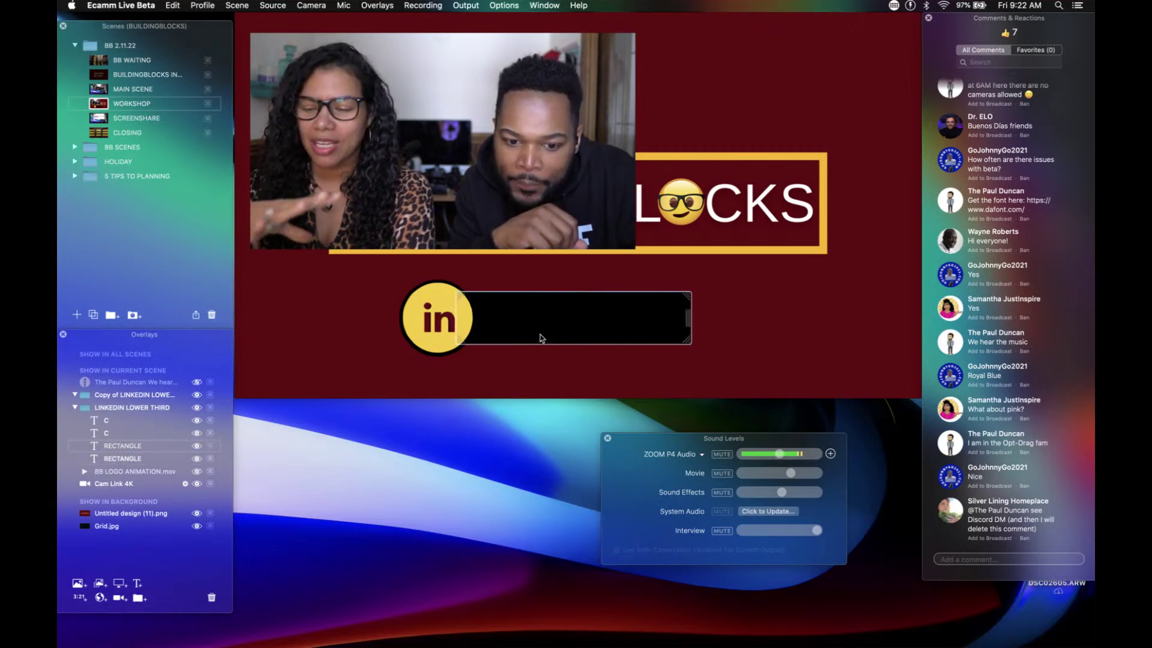
left_click_drag(541, 329, 541, 329)
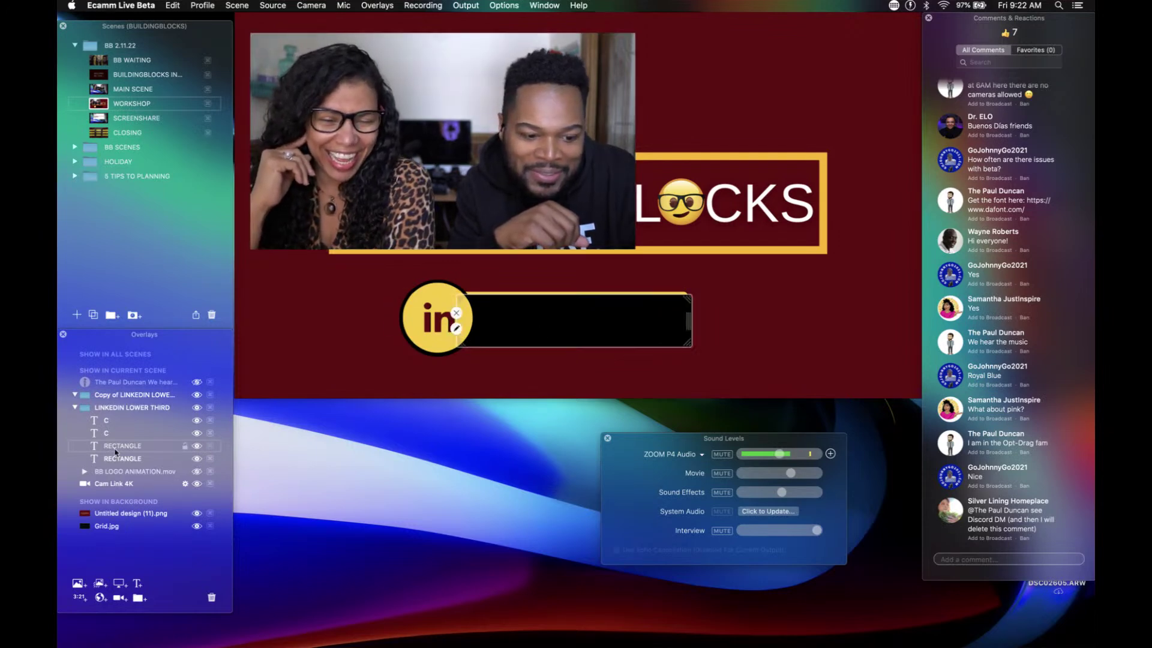
left_click_drag(123, 458, 121, 464)
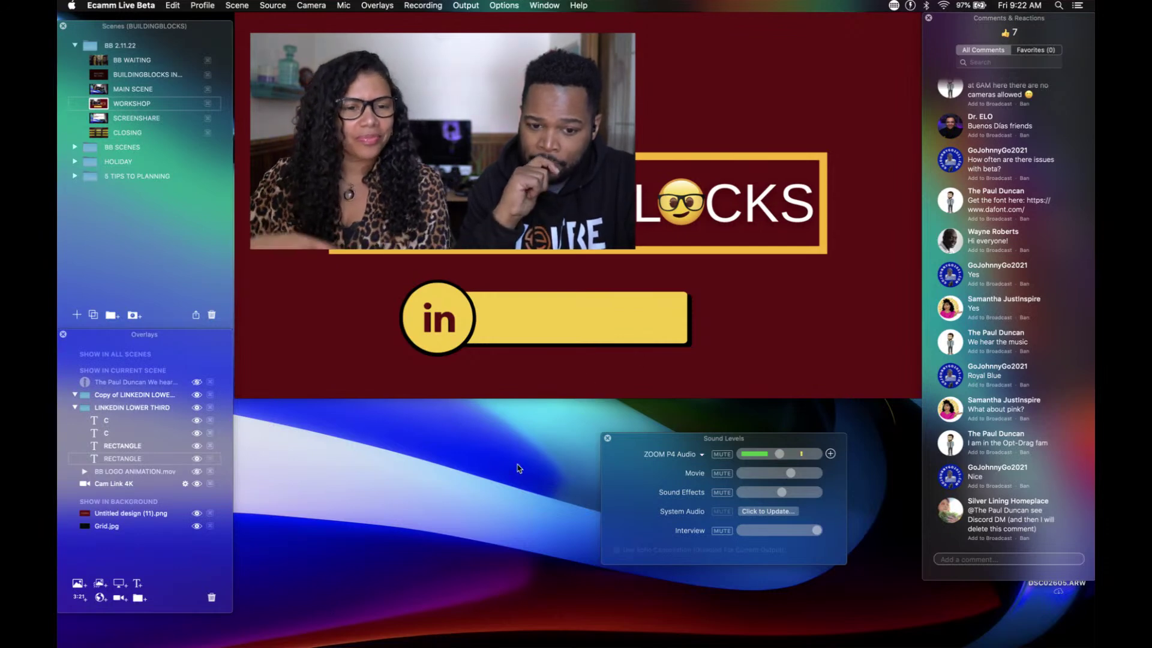
Step: Nudge the lower third down and centre it on the guide
mouse_move(443, 341)
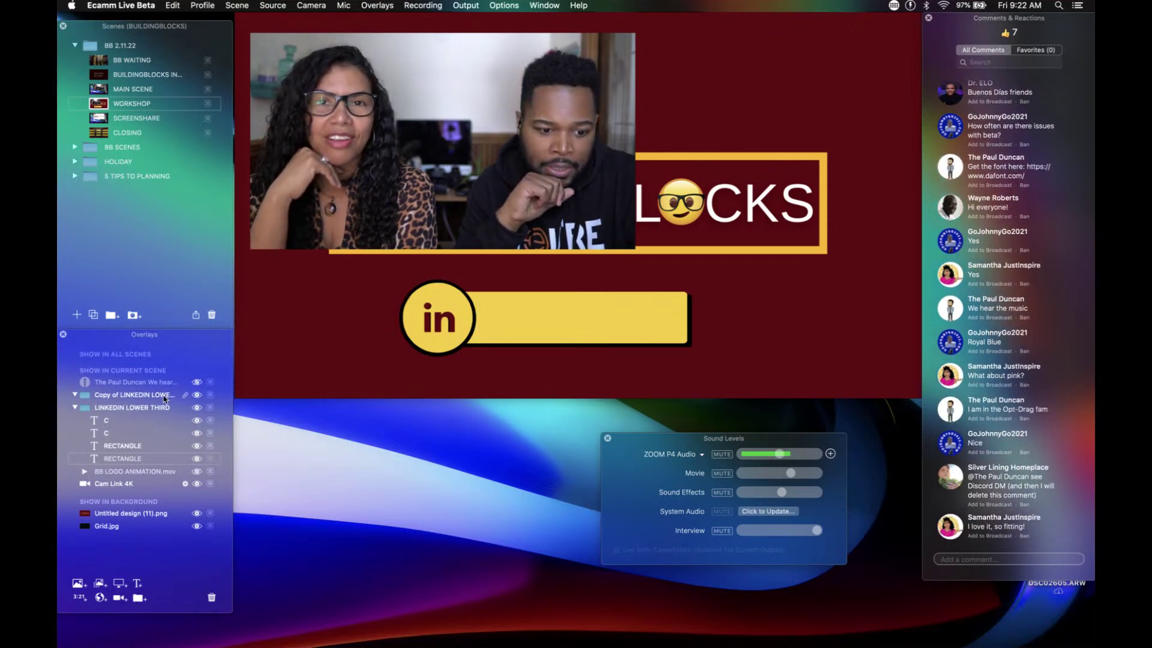
mouse_move(539, 317)
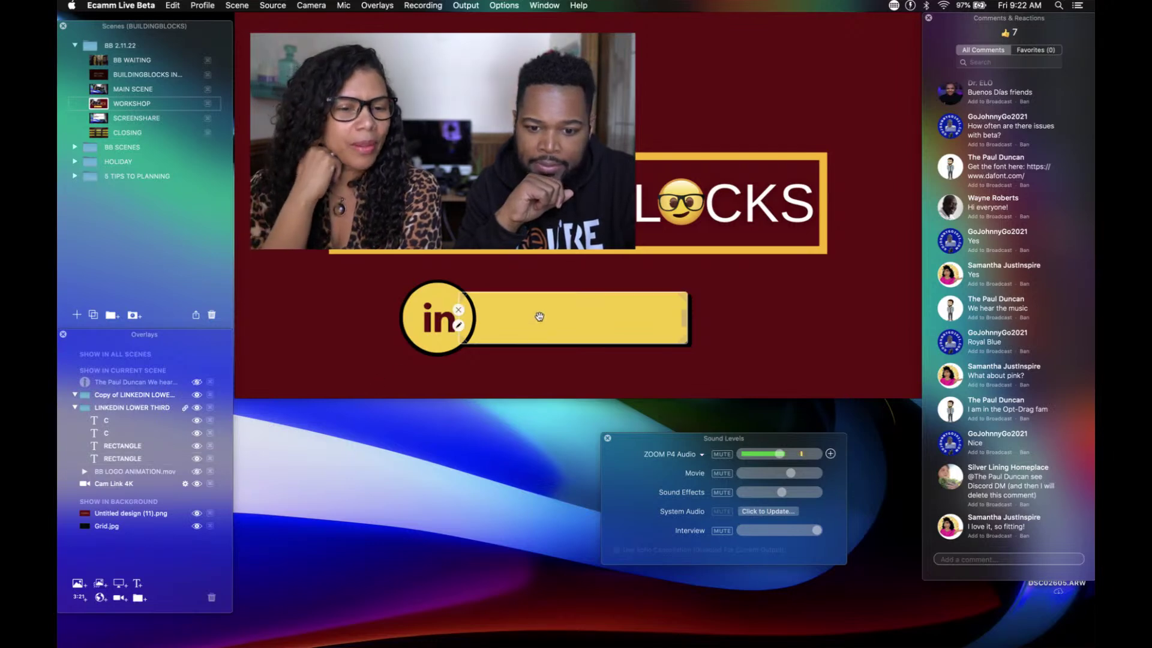
mouse_move(539, 317)
left_mouse_down()
mouse_move(552, 323)
mouse_move(540, 334)
left_mouse_up()
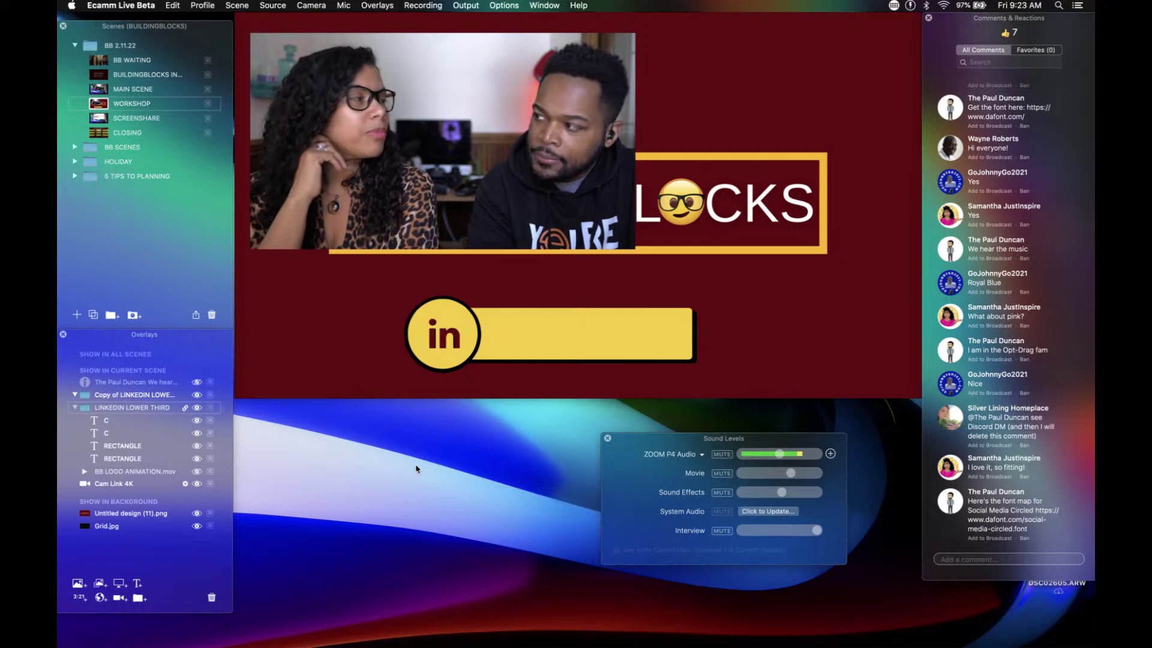
Step: Make the Cam Link 4K video fill the scene and move the lower third to the bottom-left
left_click(383, 179)
double_click(396, 152)
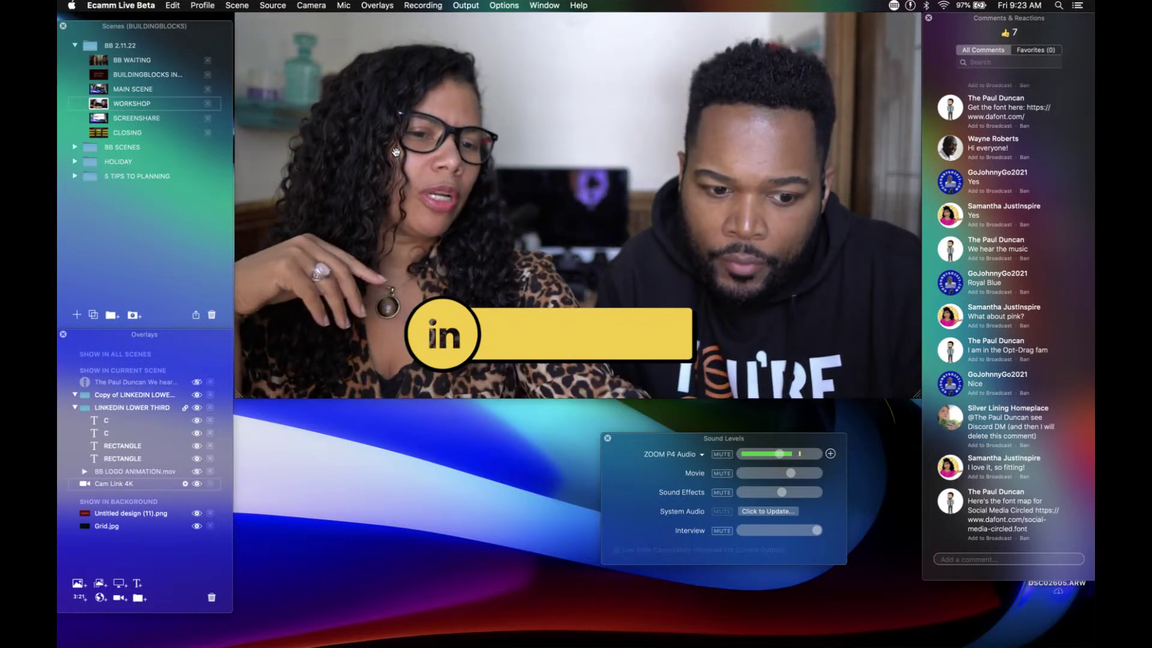
mouse_move(360, 189)
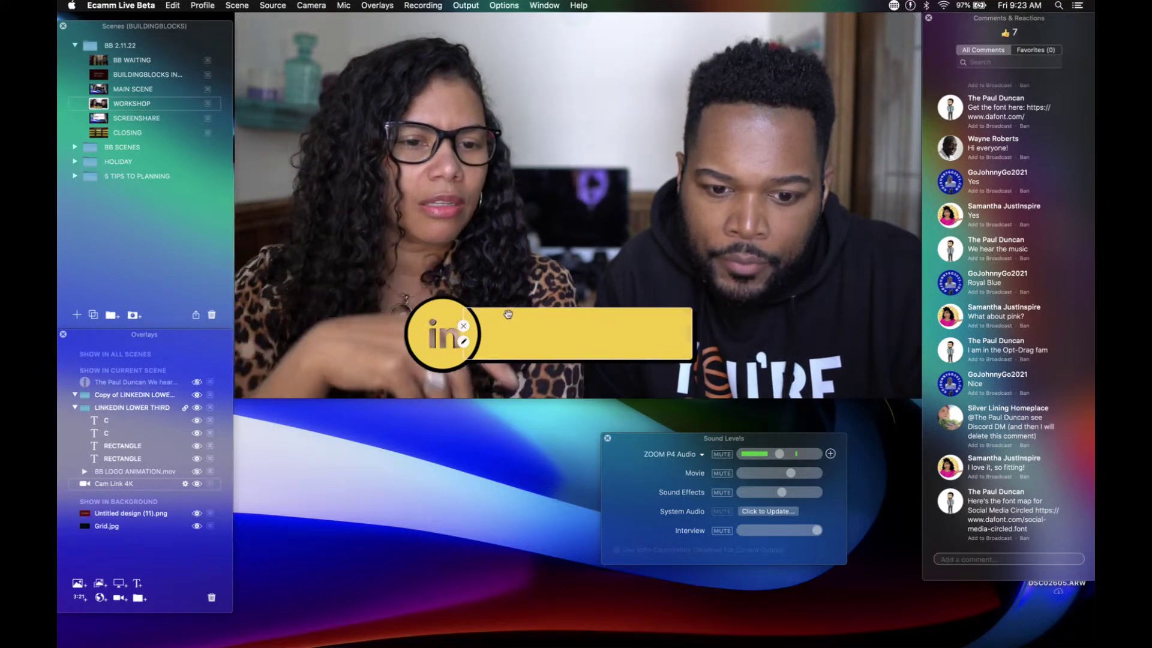
left_click_drag(519, 335, 480, 336)
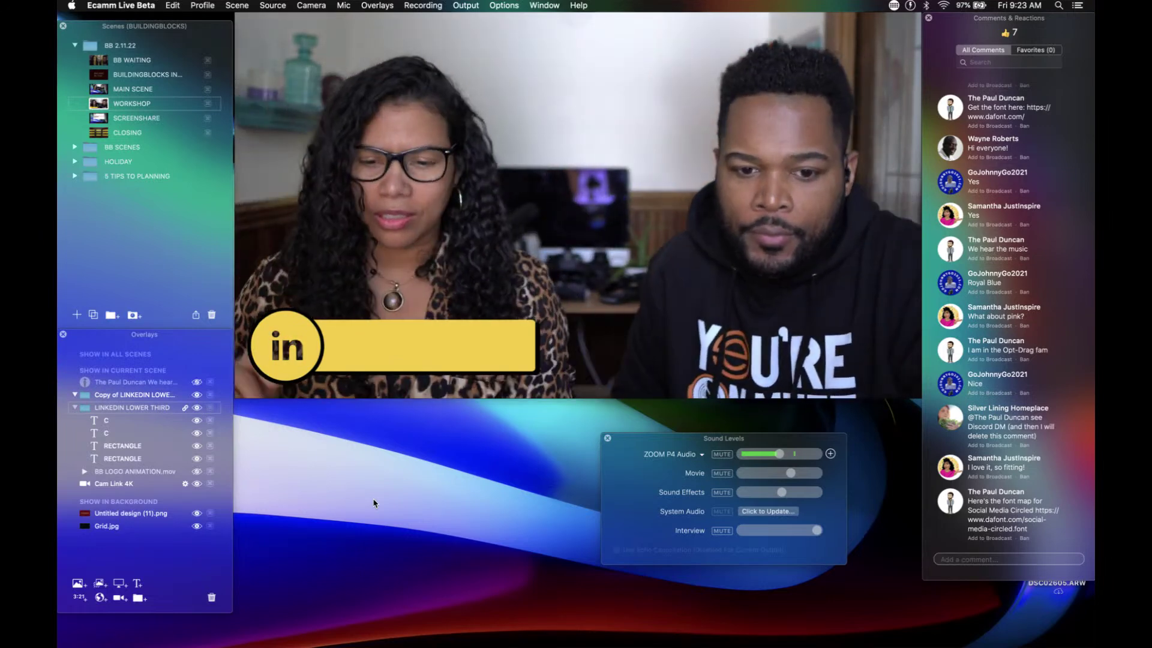
mouse_move(398, 362)
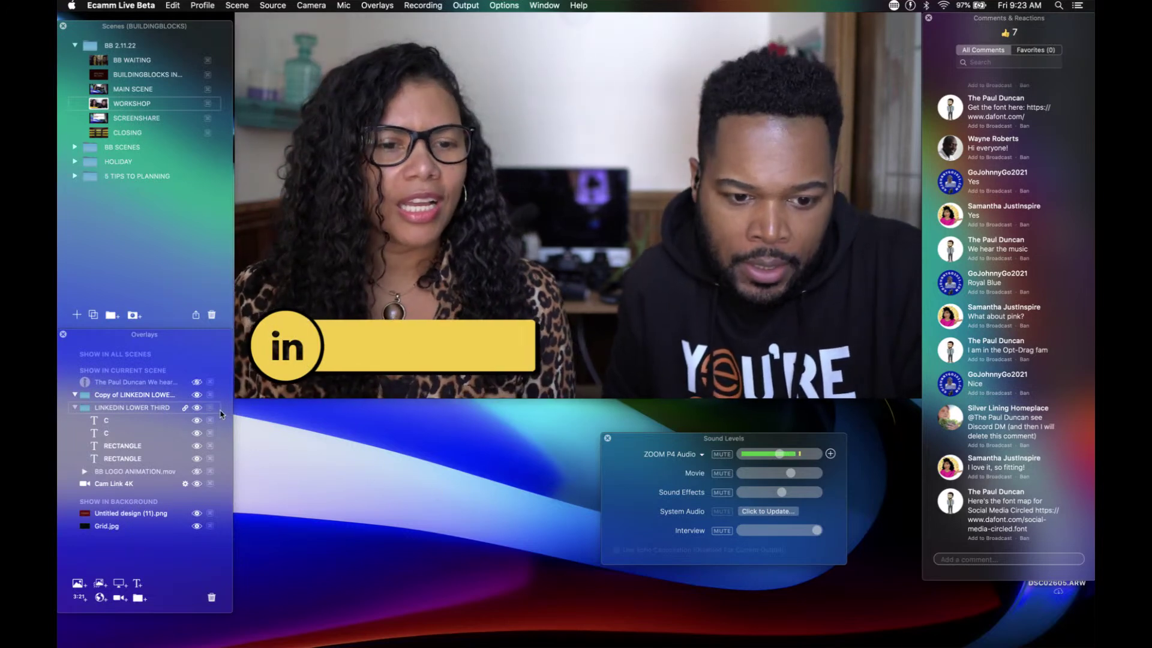
Step: Set both 'in' text layers to the Fly In From Bottom style and save each
double_click(108, 422)
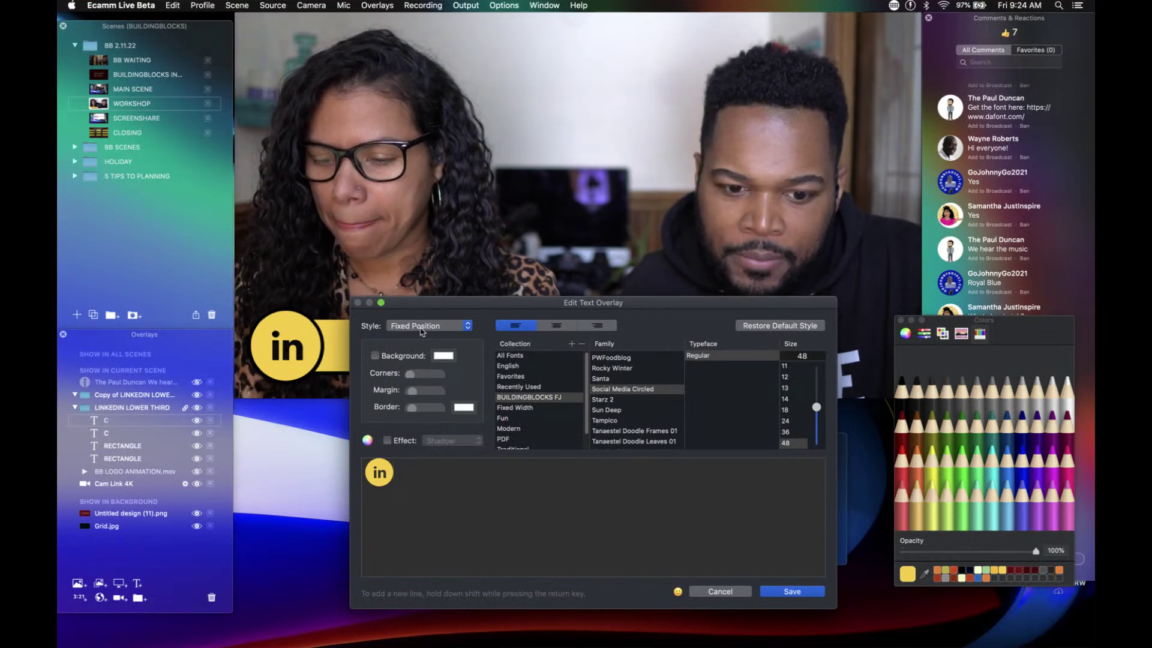
left_click(422, 332)
left_click(424, 375)
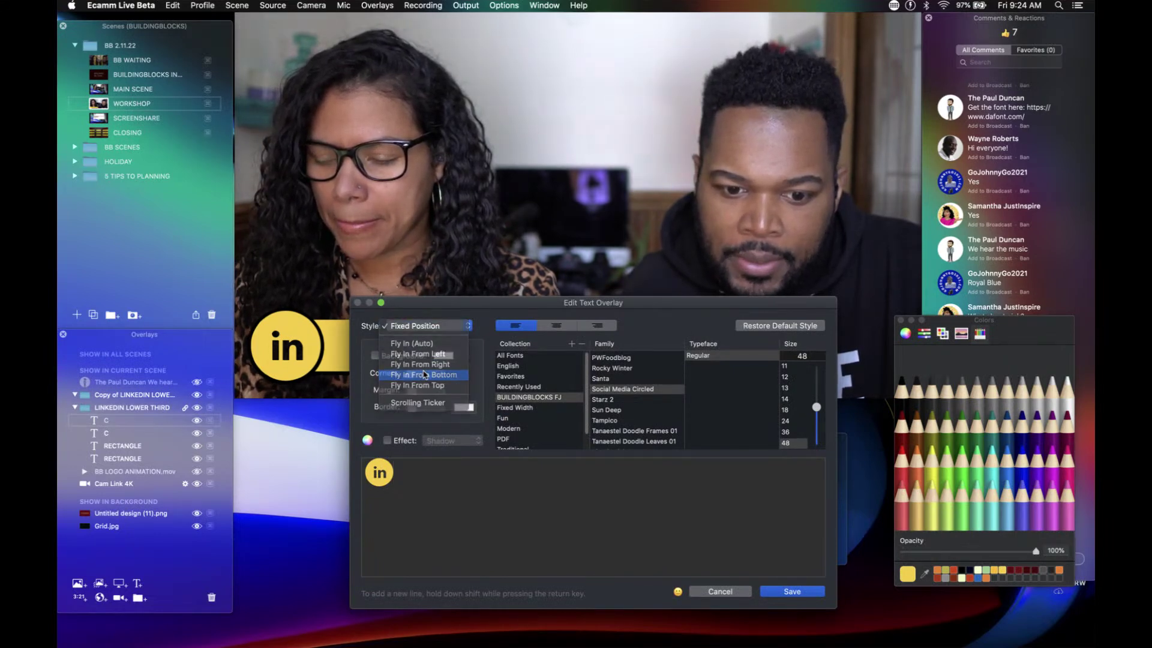
left_click(778, 591)
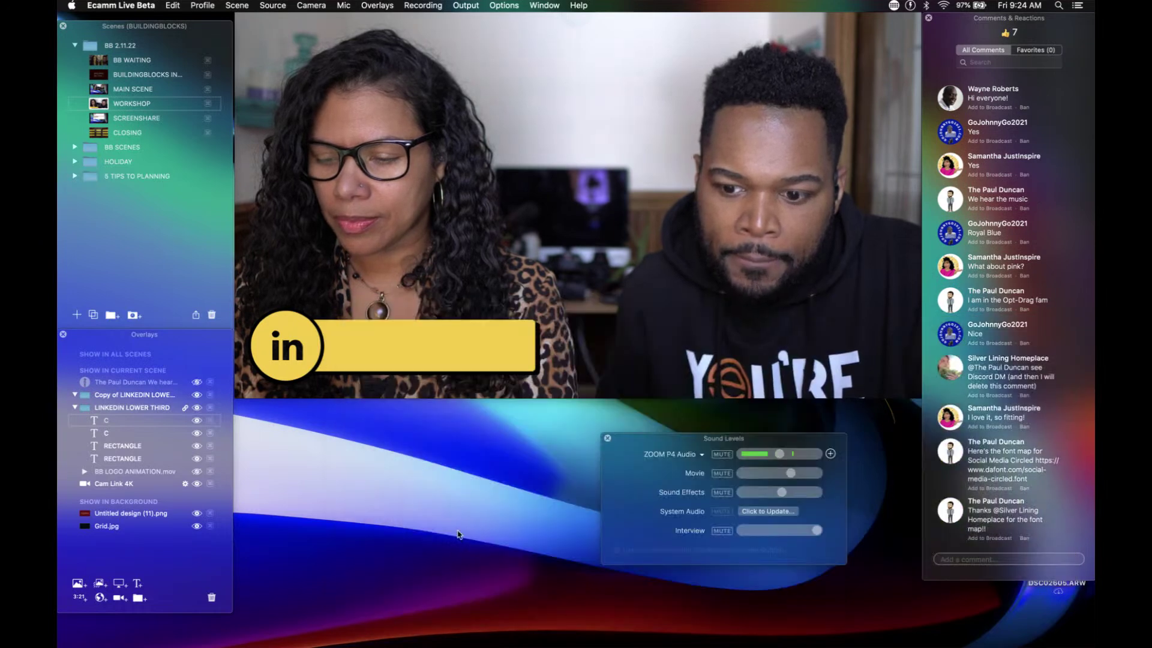
double_click(107, 435)
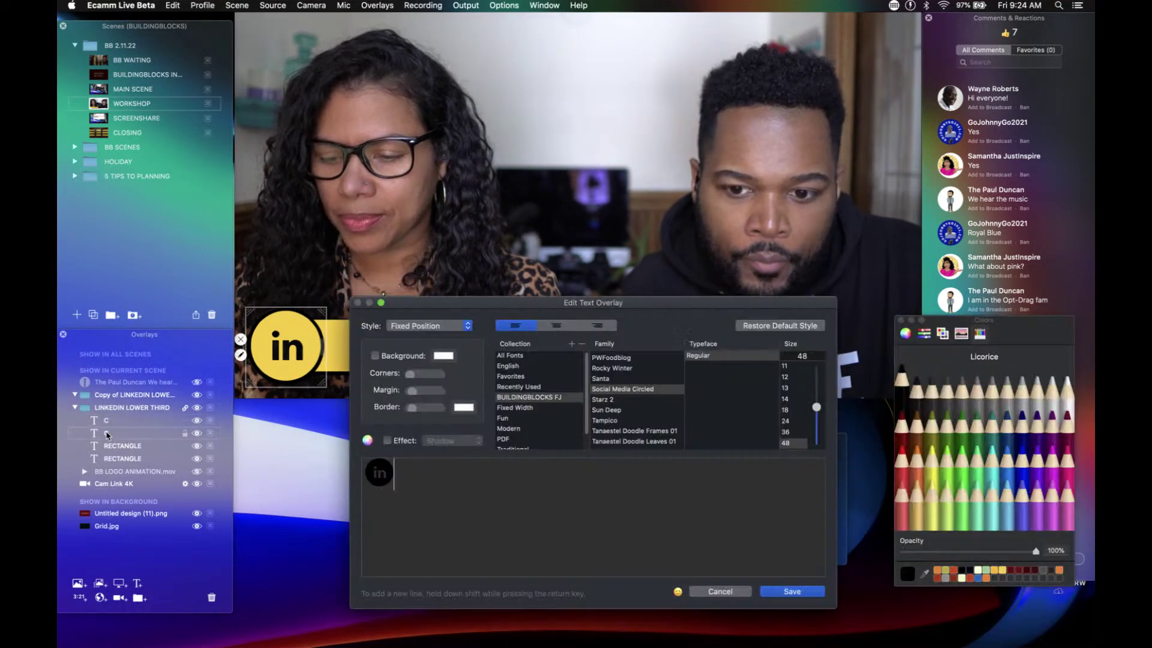
left_click(411, 325)
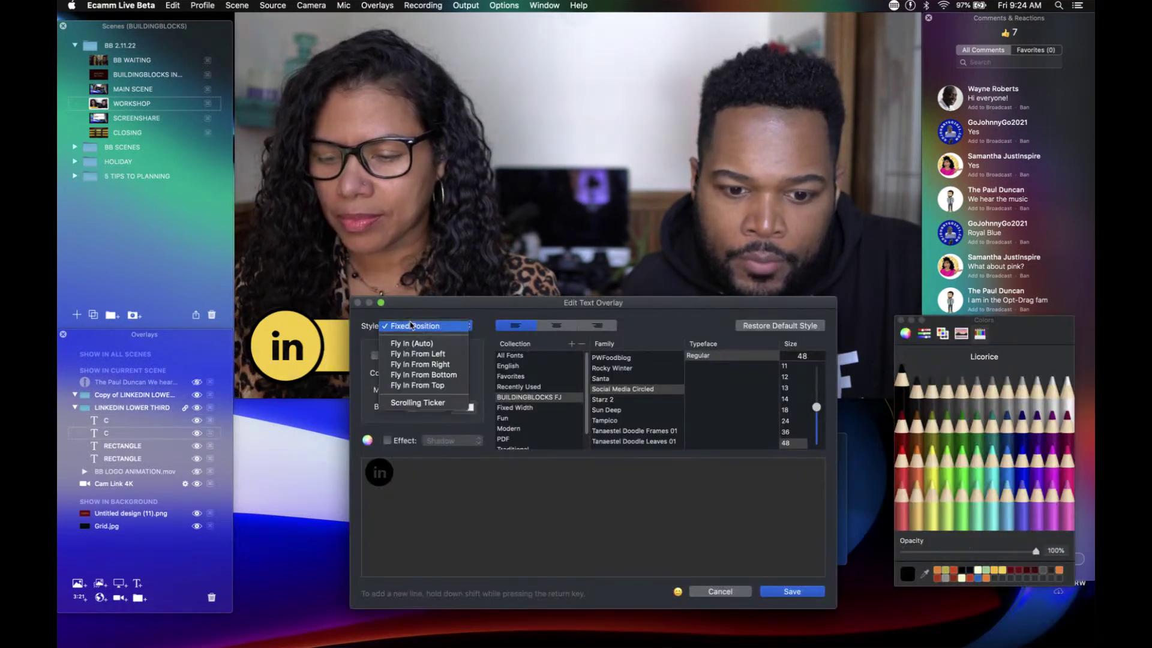
left_click(425, 374)
left_click(792, 591)
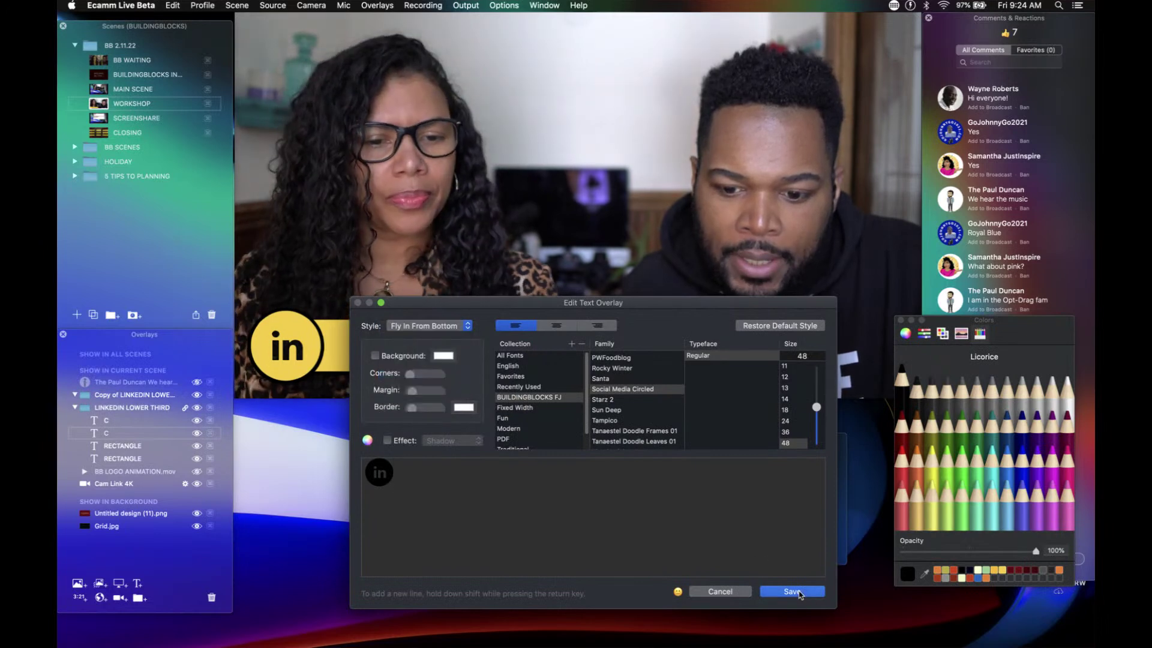
Step: Give both RECTANGLE layers the Fly In From Bottom style and save them
double_click(110, 445)
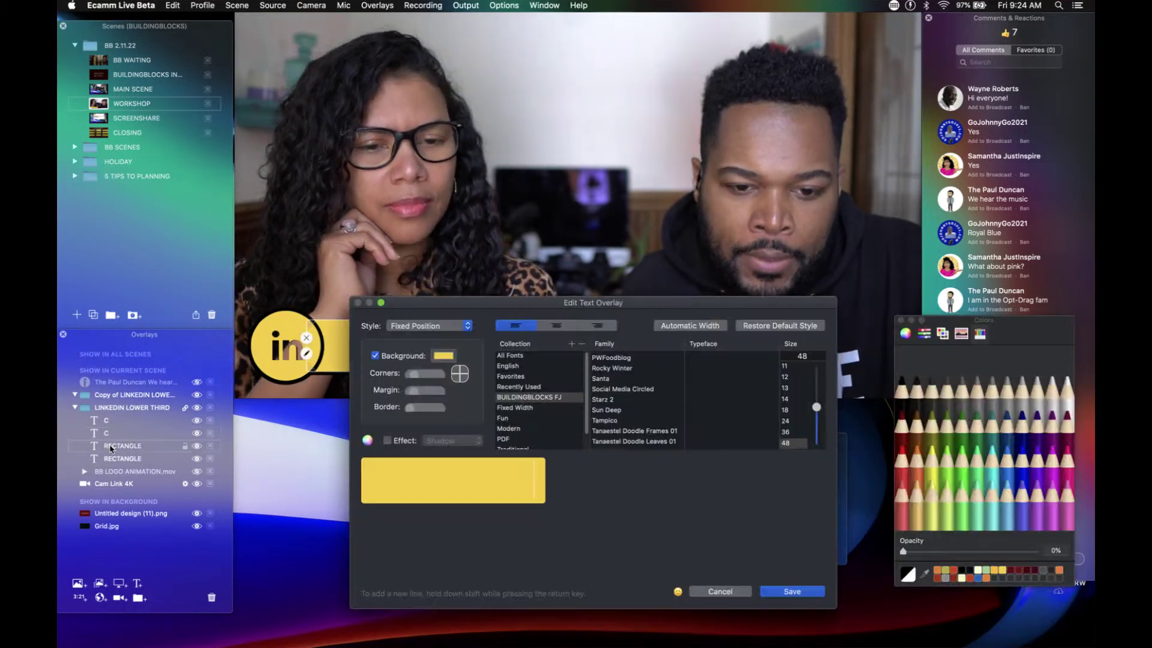
left_click(417, 332)
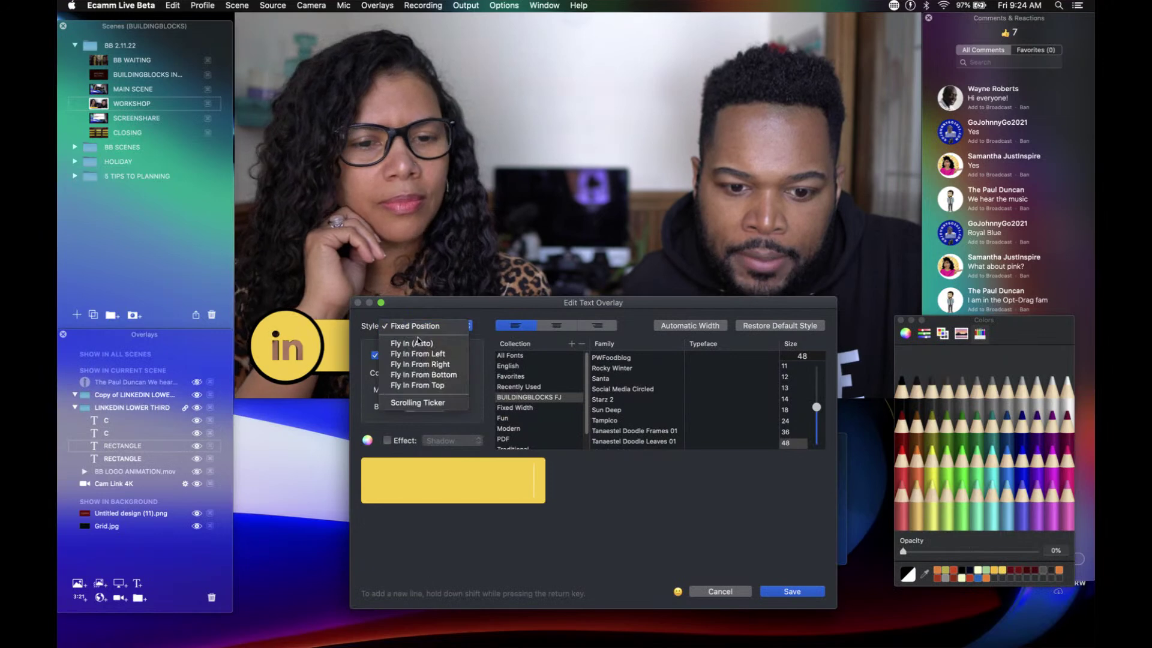
left_click(428, 374)
left_click(791, 591)
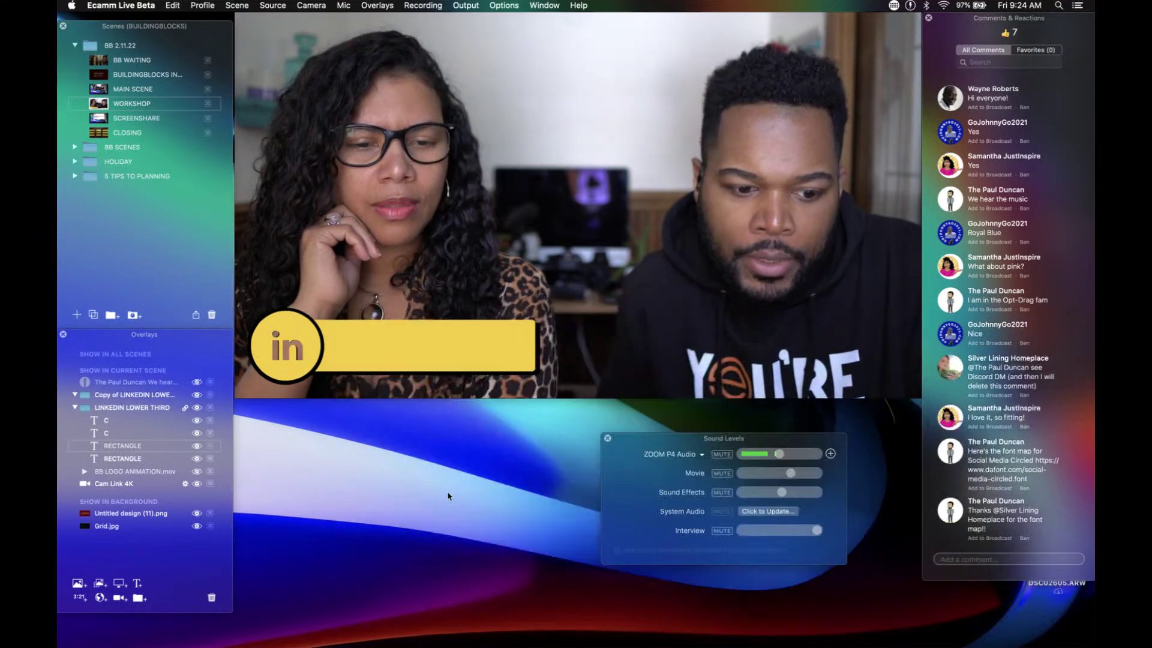
double_click(127, 461)
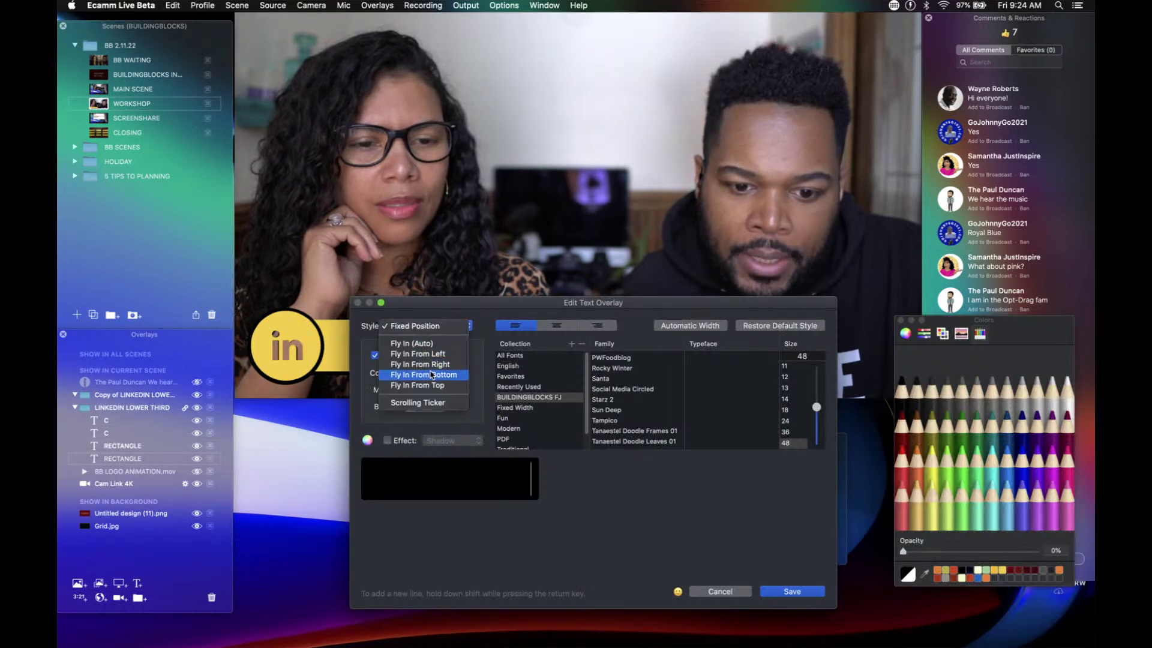
left_click(792, 591)
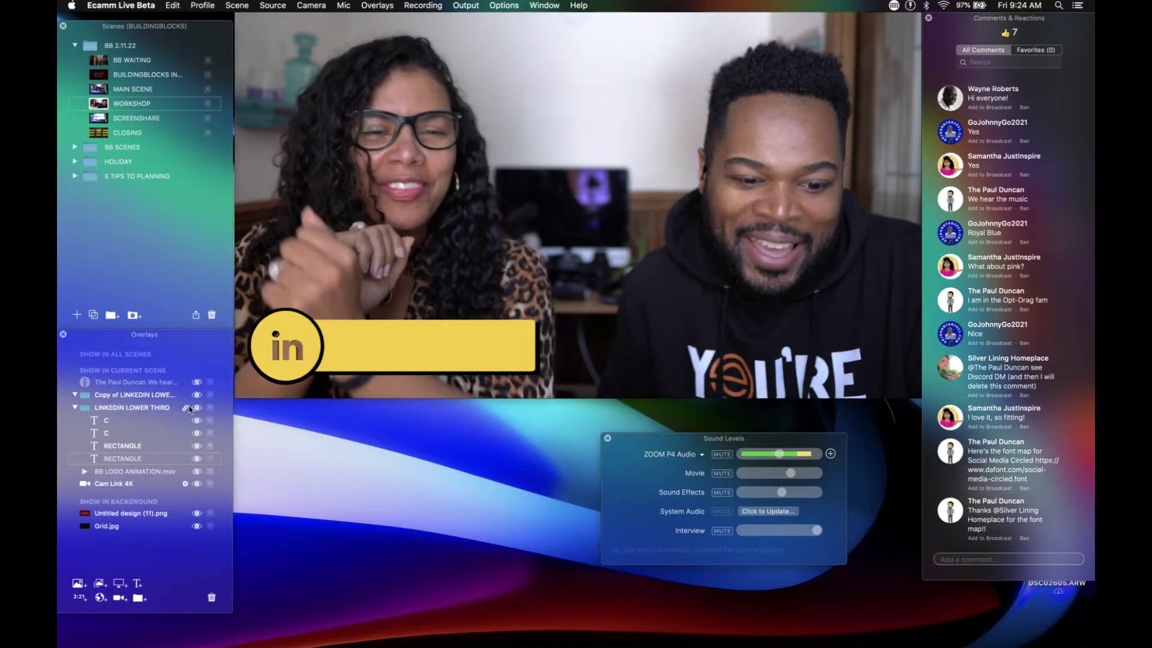
Step: Delete the lower-third copy, toggle the LinkedIn lower third back on, and start a new text overlay
left_click(74, 407)
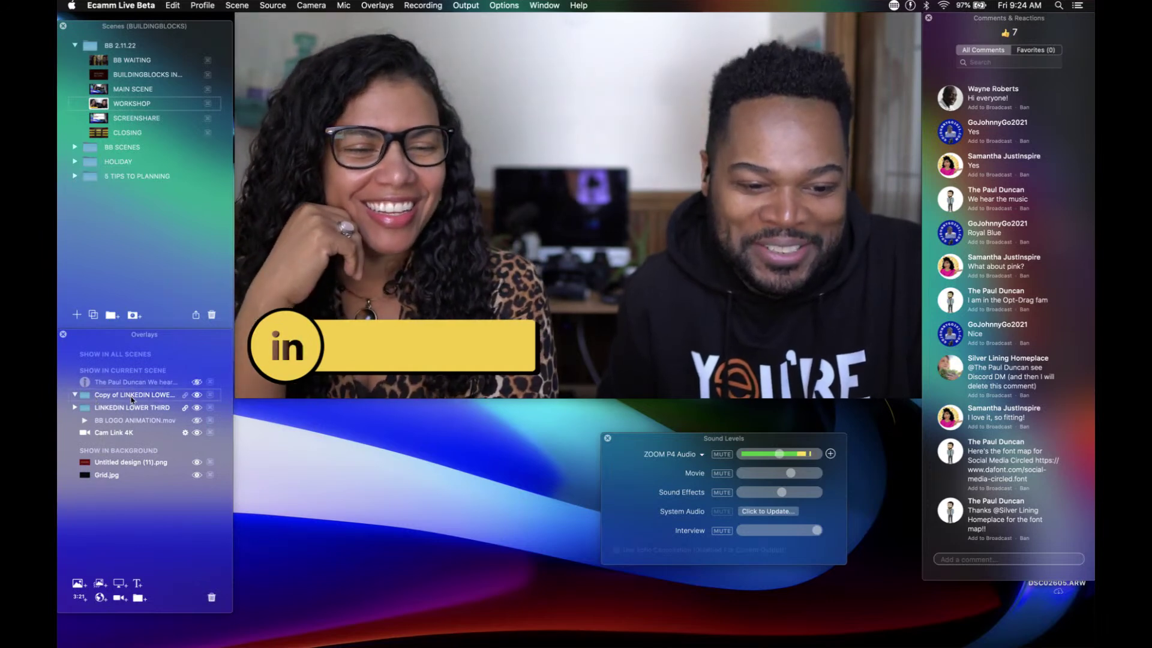
left_click(212, 598)
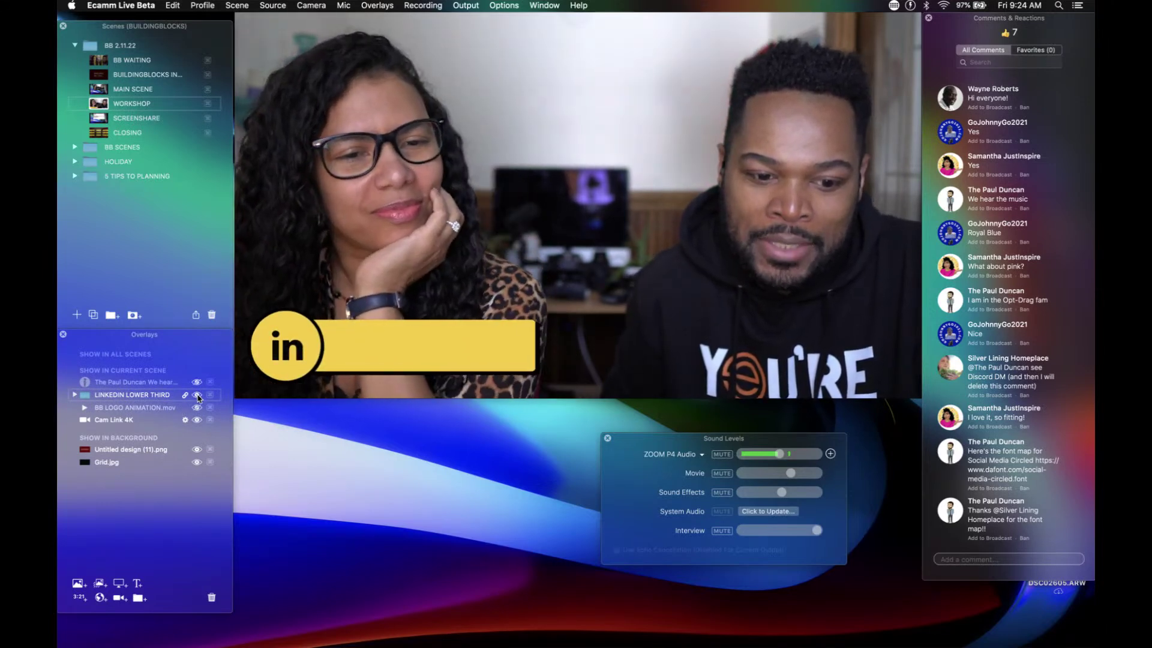
left_click(198, 396)
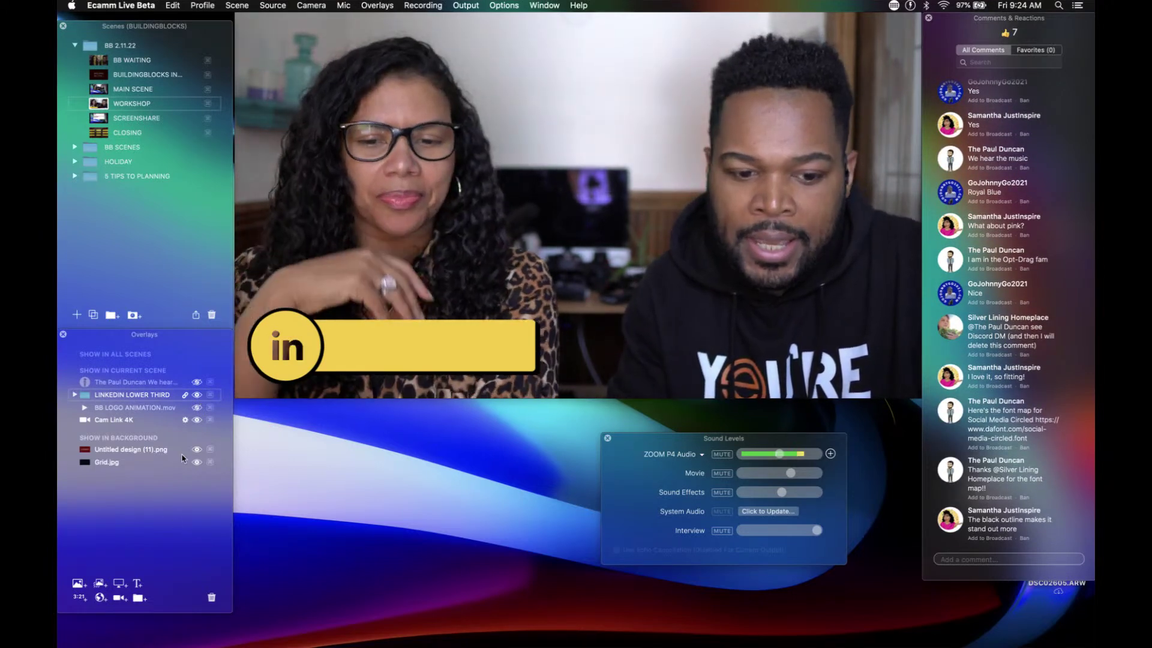
left_click(196, 395)
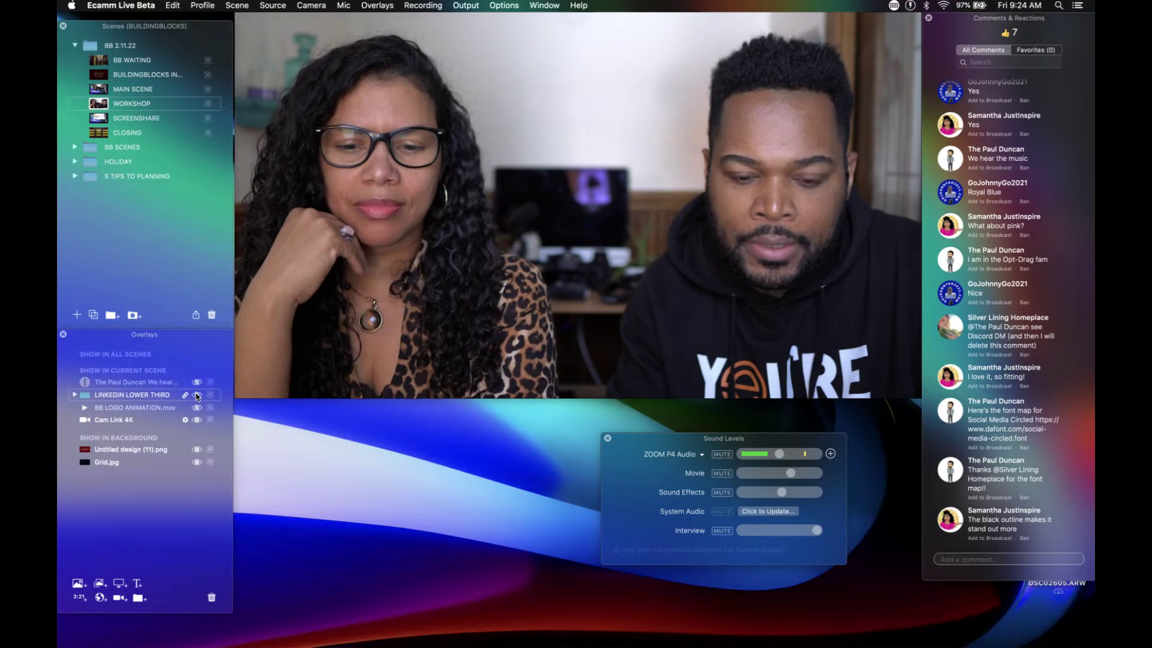
left_click(196, 394)
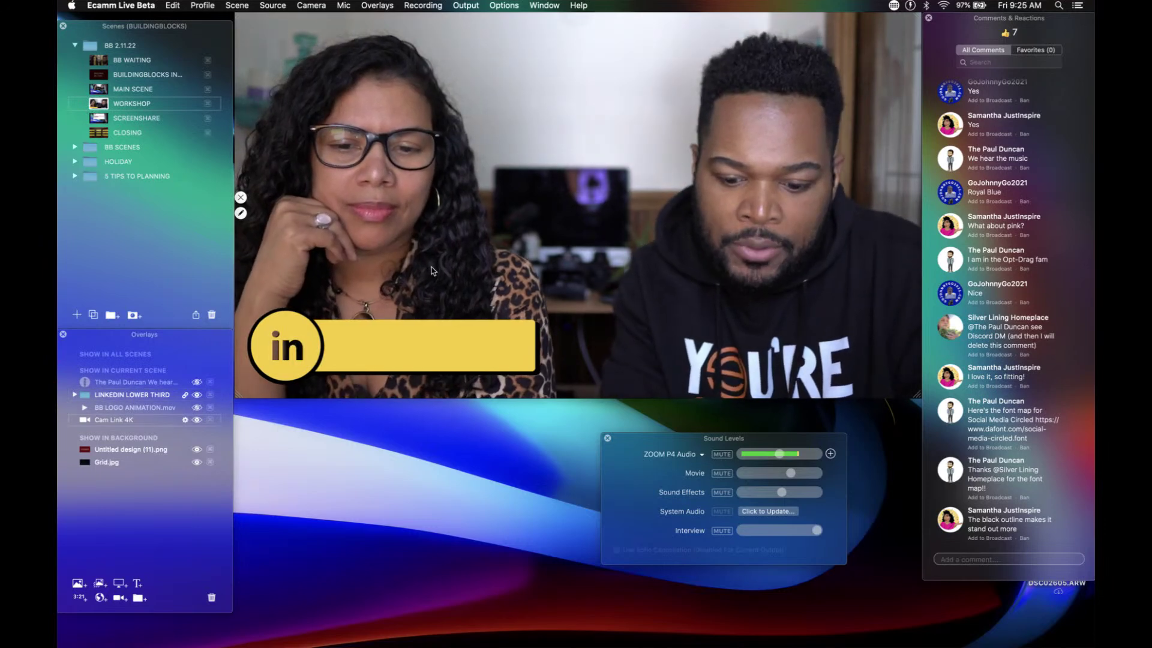
key("super+t")
left_click(450, 326)
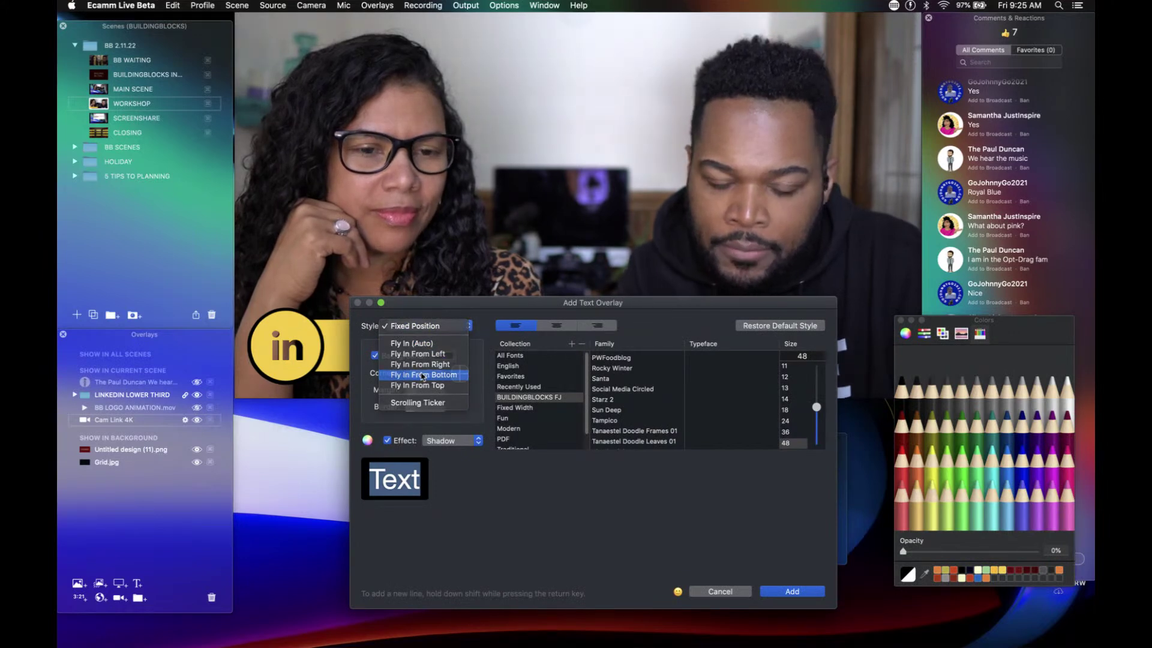
Step: Add a Fly In From Bottom text overlay with Maraschino background and place it over the man
left_click(423, 375)
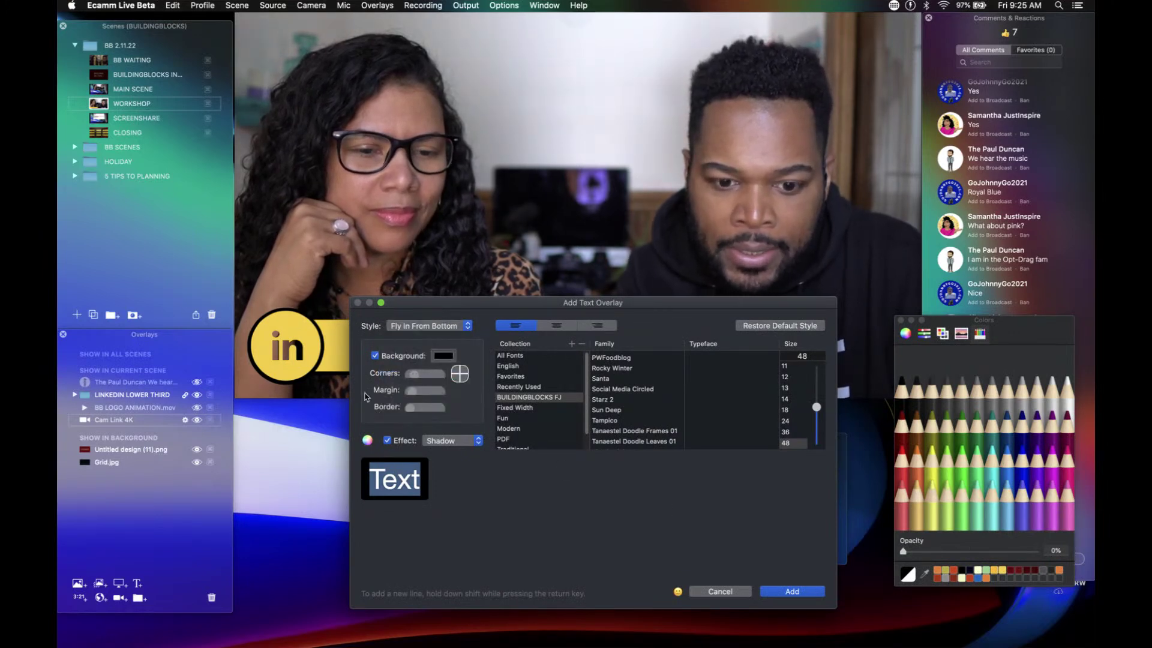
left_click(902, 458)
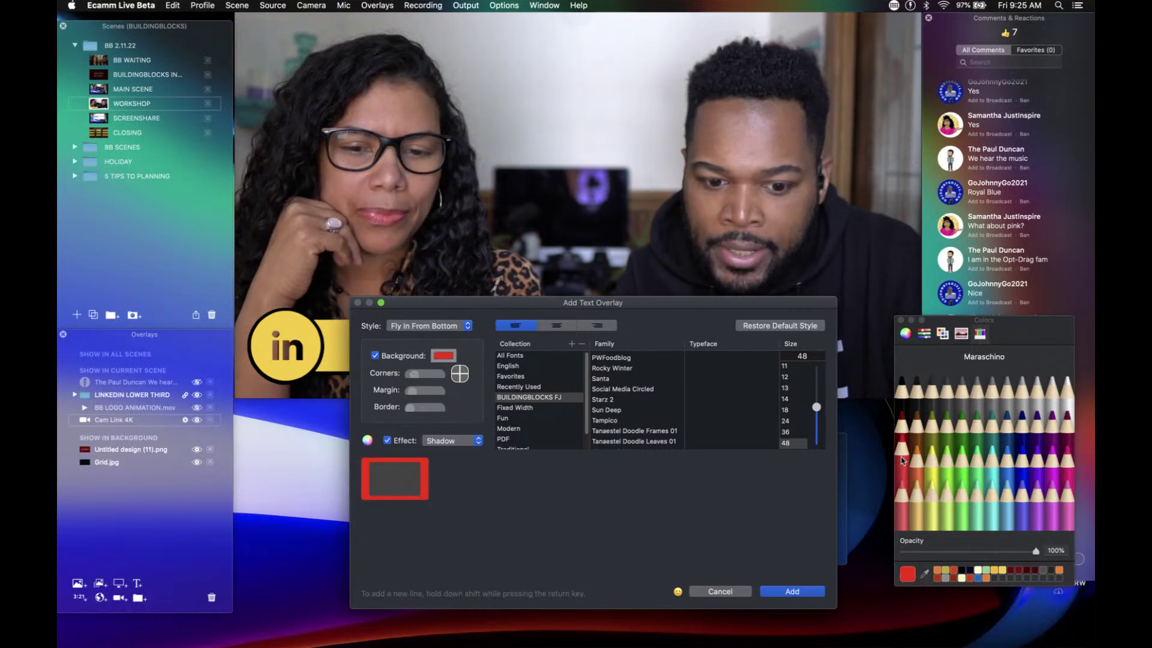
left_click(792, 591)
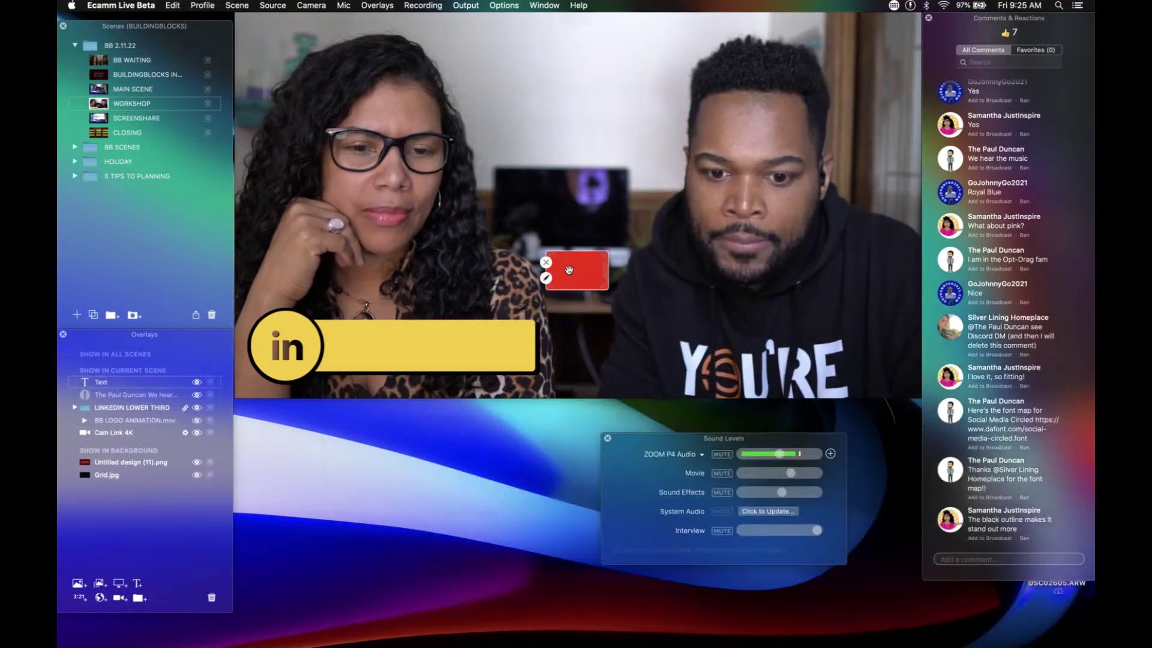
left_click_drag(569, 270, 810, 345)
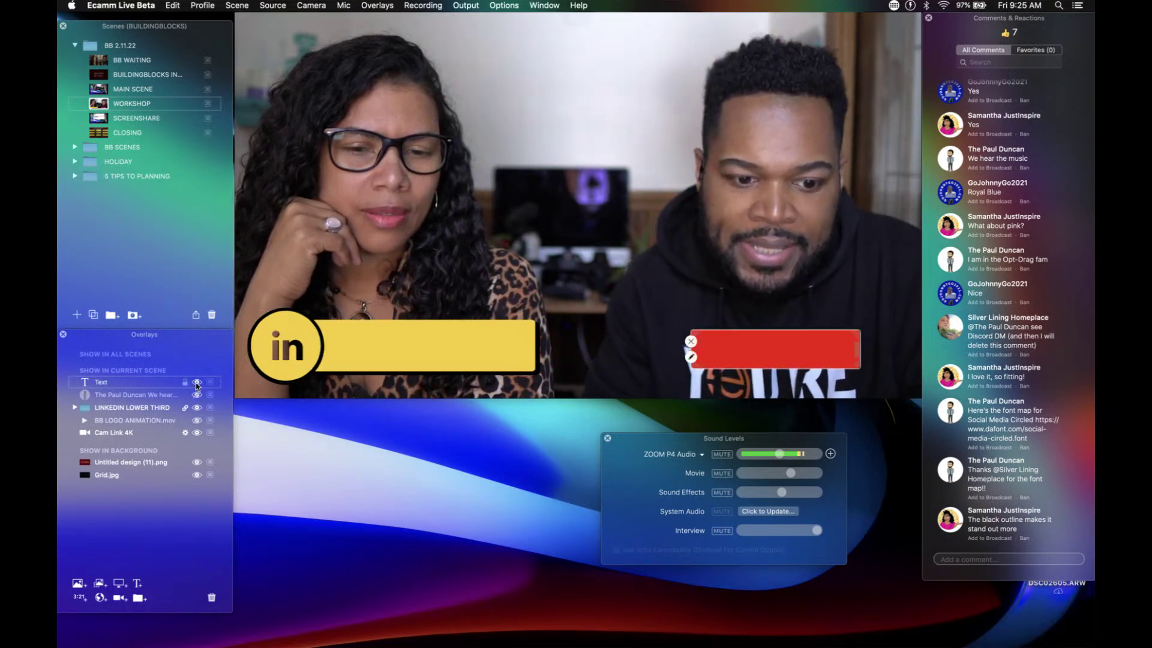
Step: Hide the red text overlay, keeping the LinkedIn lower third visible
left_click(196, 382)
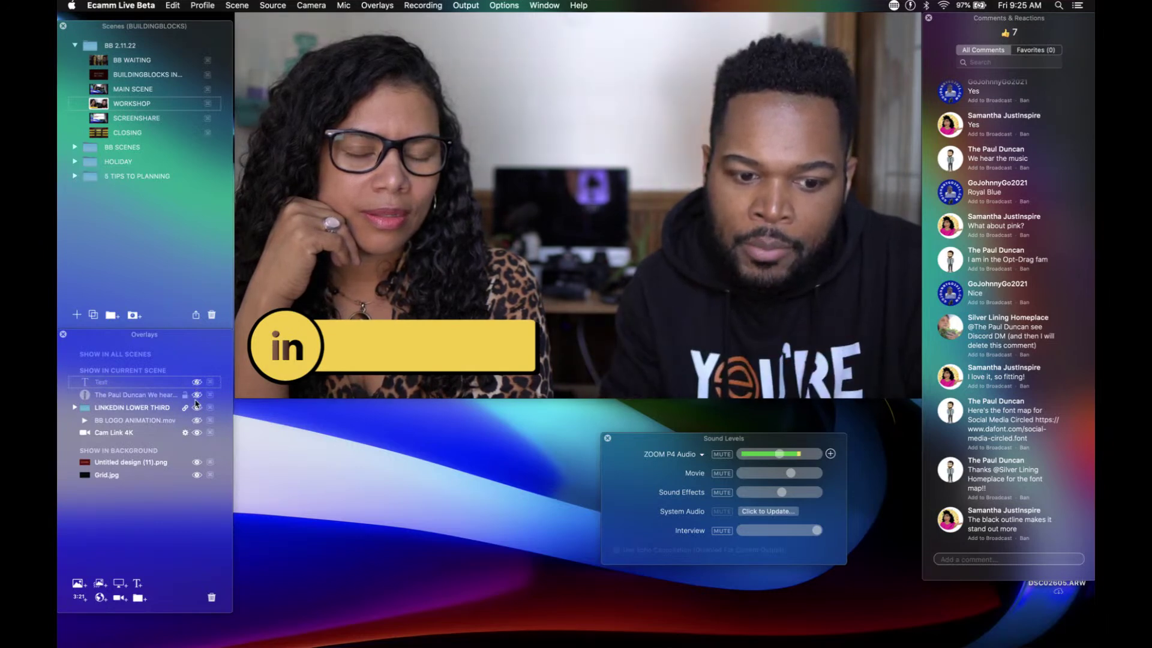
left_click(197, 408)
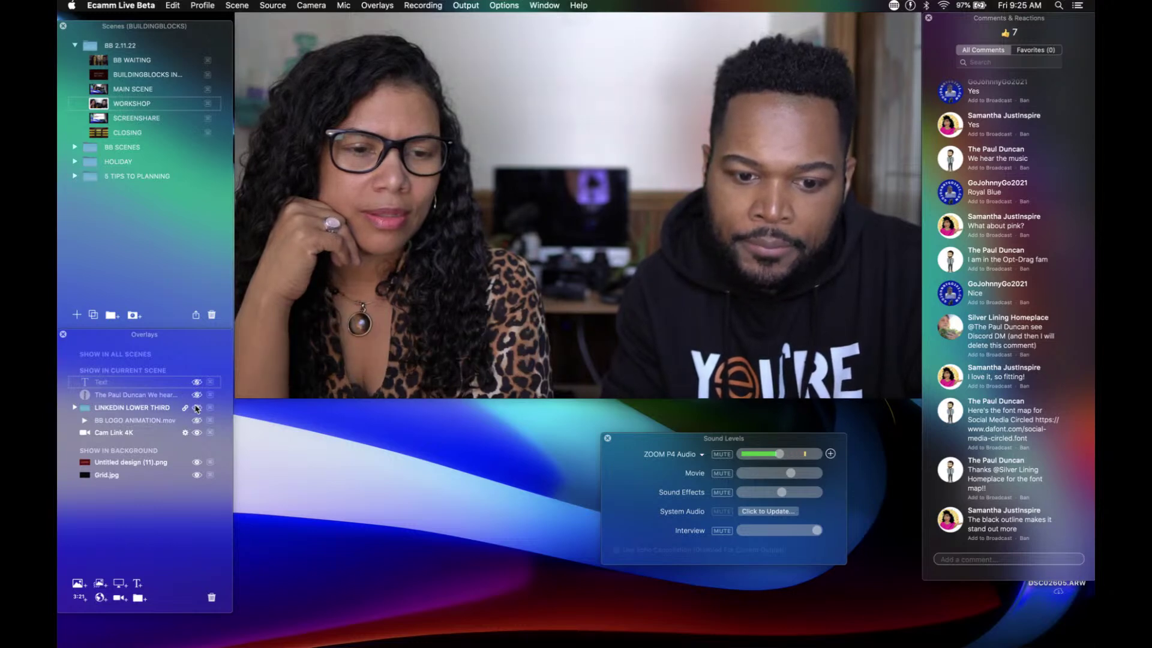
left_click(197, 408)
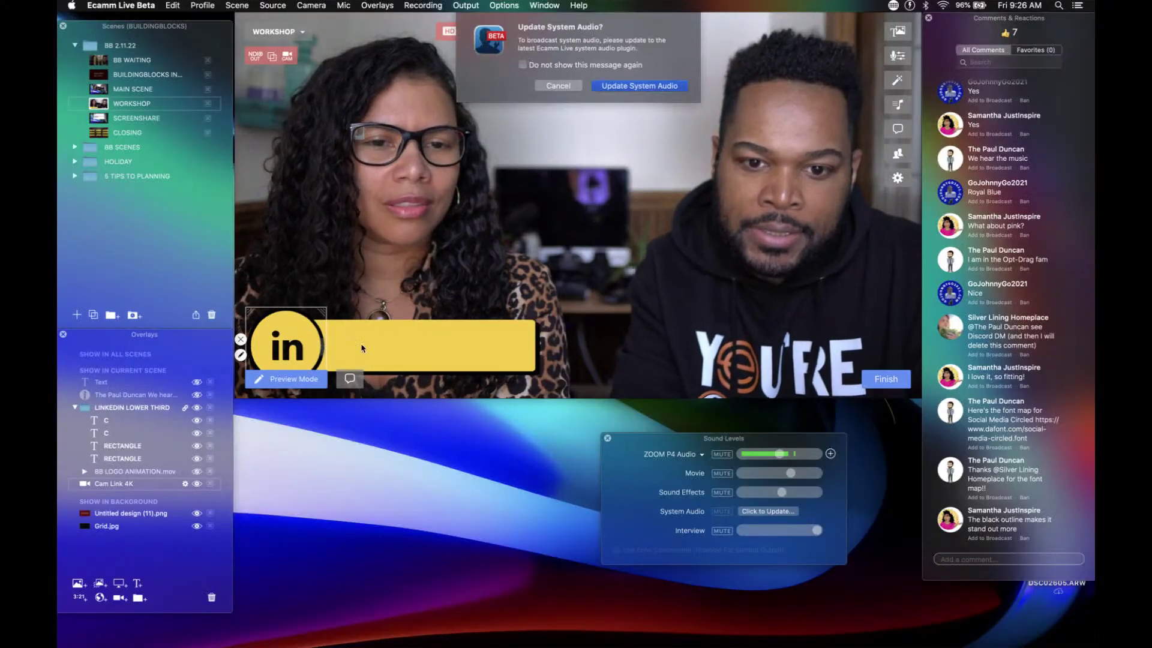
Step: Dismiss the audio alert, Option-drag a lower-third copy to the right, and air the font-map comment
left_click(558, 86)
mouse_move(387, 337)
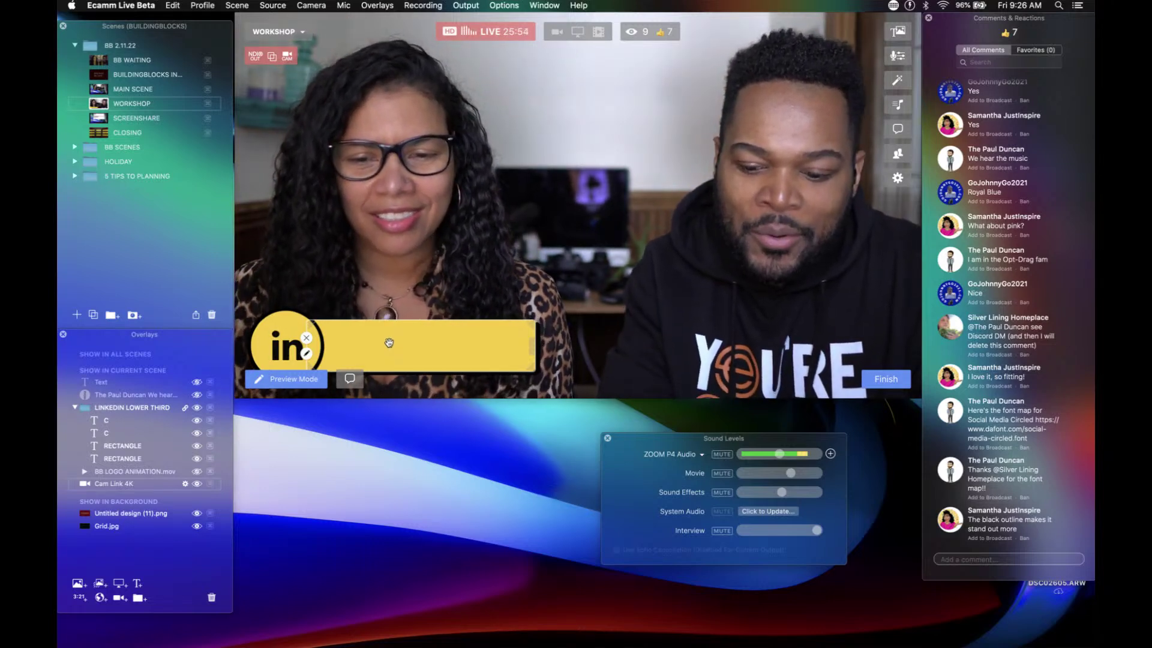
left_click_drag(409, 326, 767, 340)
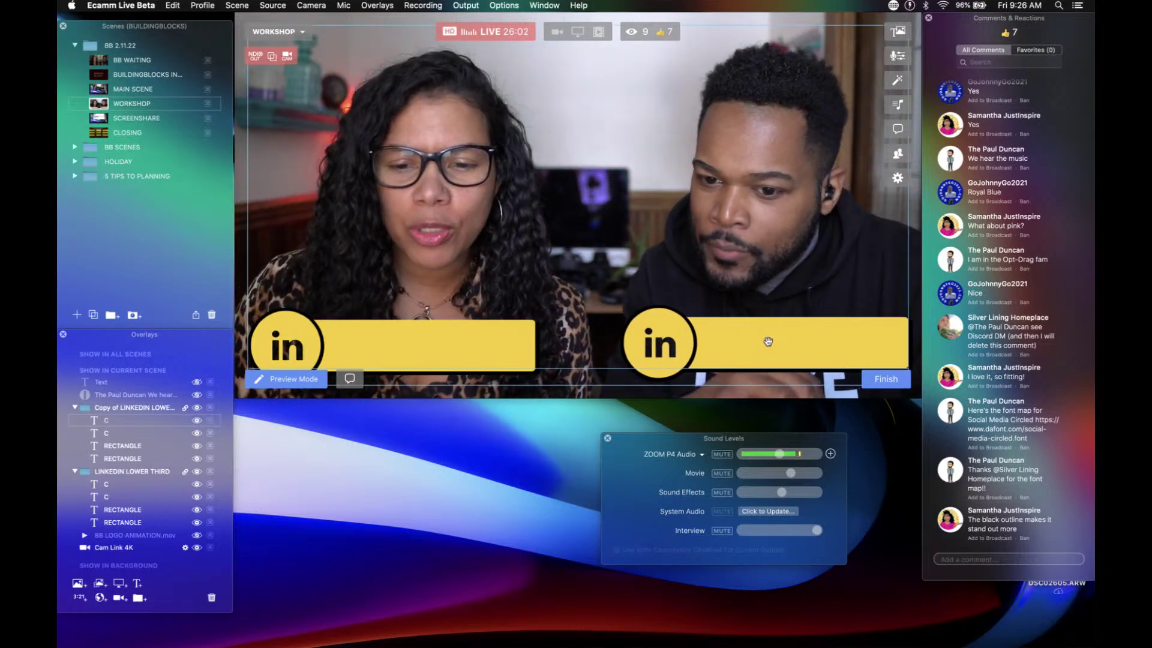
left_click(951, 414)
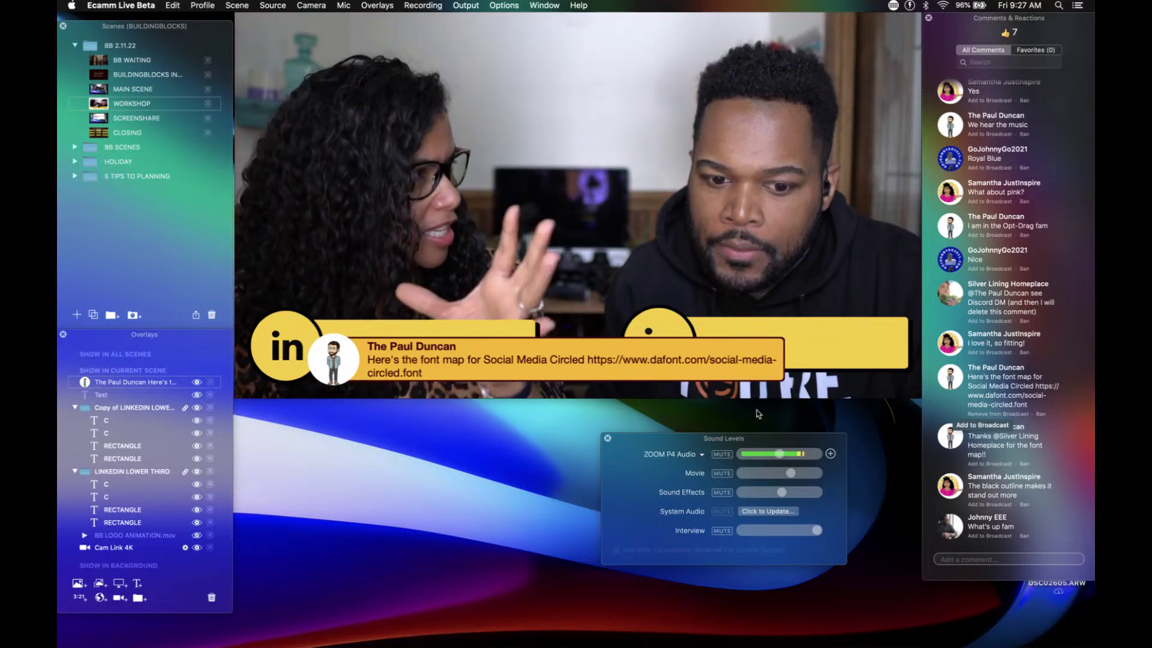
Step: Raise the comment banner, then remove it from the broadcast
mouse_move(655, 343)
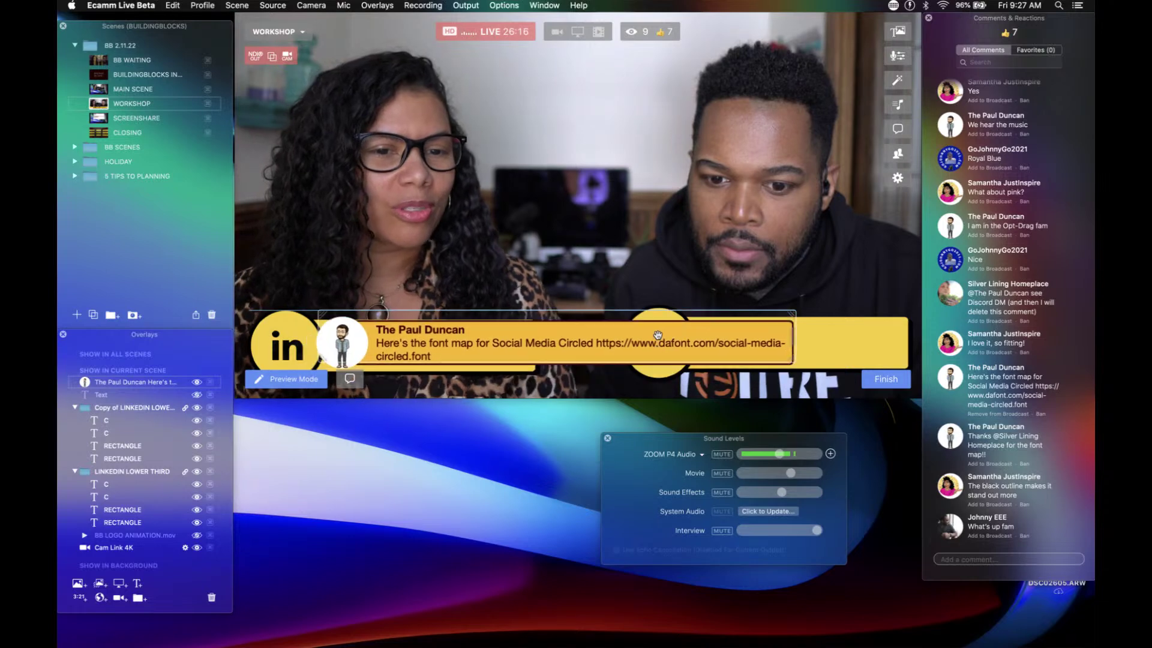
left_click_drag(646, 359, 674, 280)
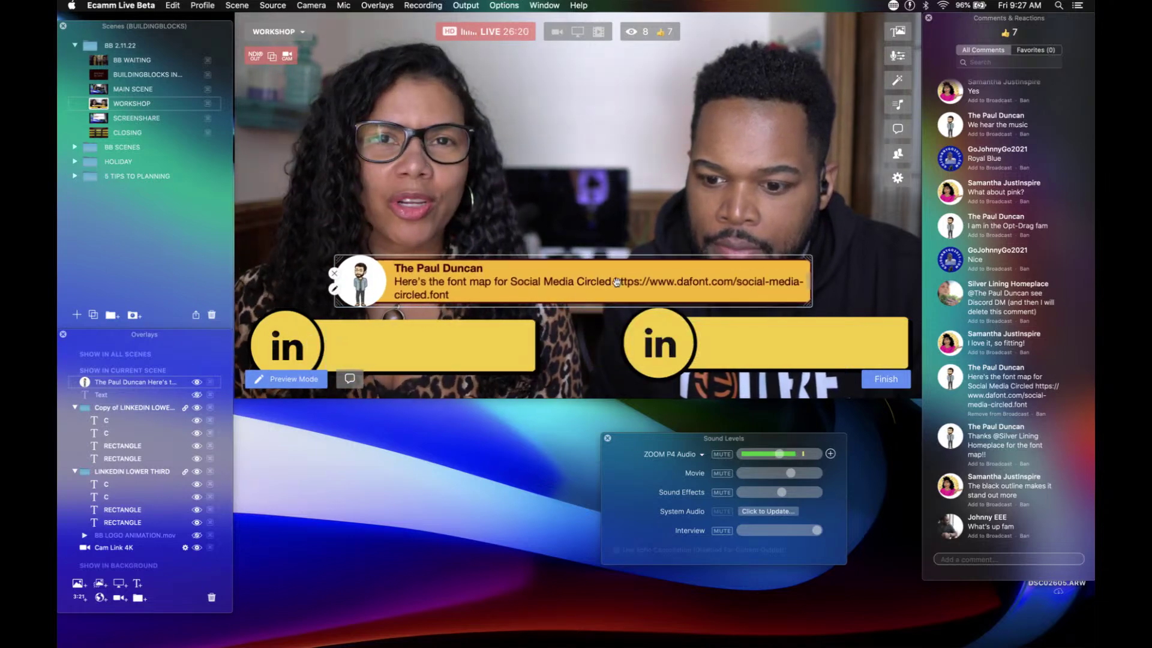
left_click(949, 378)
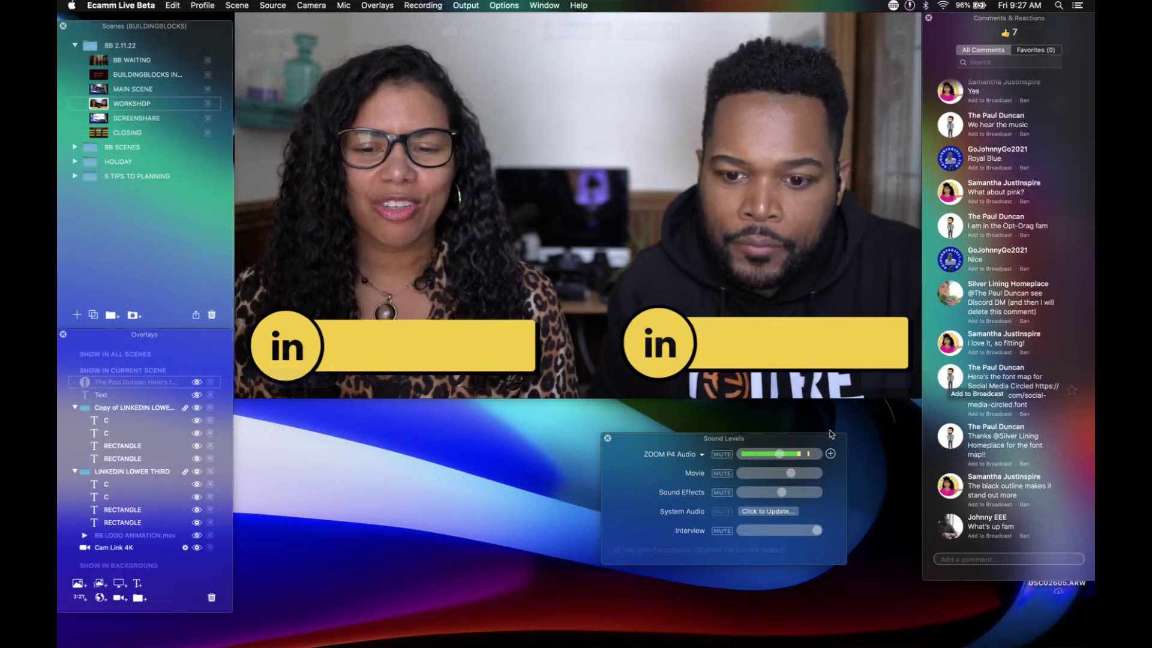
Step: Place the copied lower third level with the original, reaching the right edge
mouse_move(498, 338)
mouse_move(751, 348)
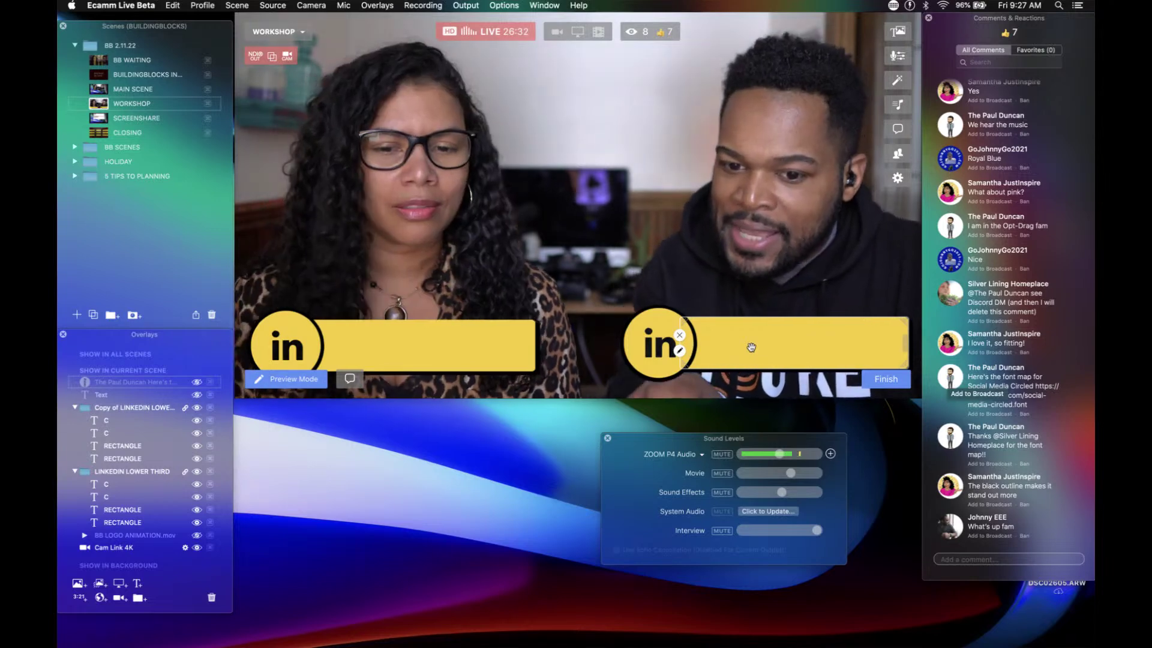
left_click_drag(751, 348, 381, 253)
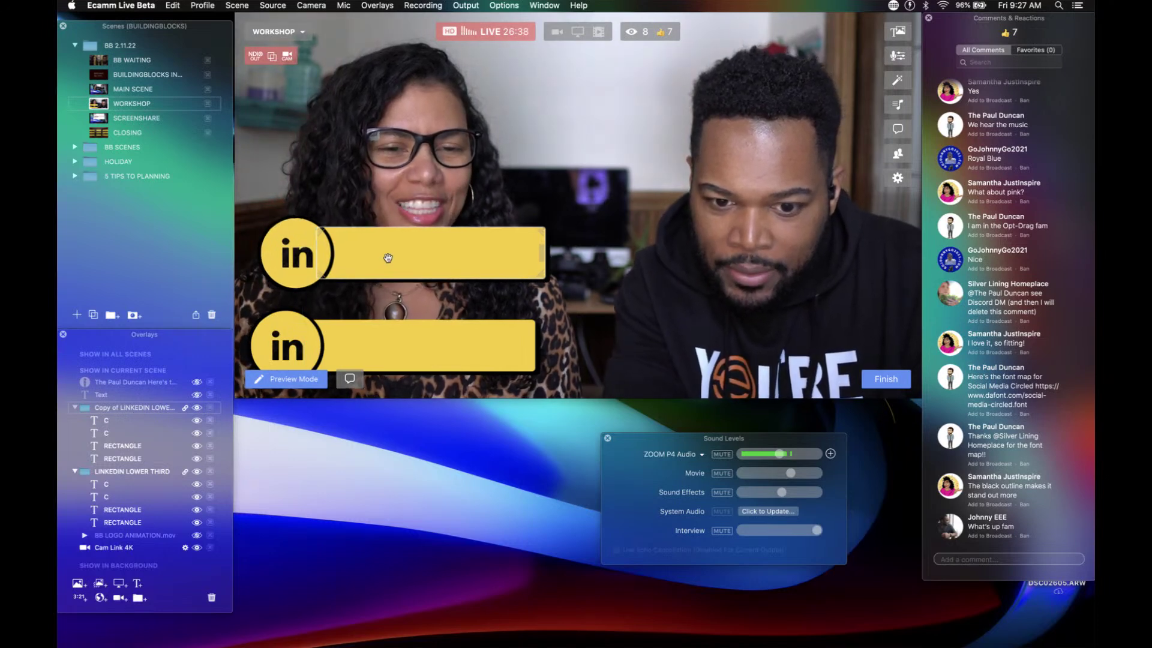
left_click_drag(387, 258, 683, 341)
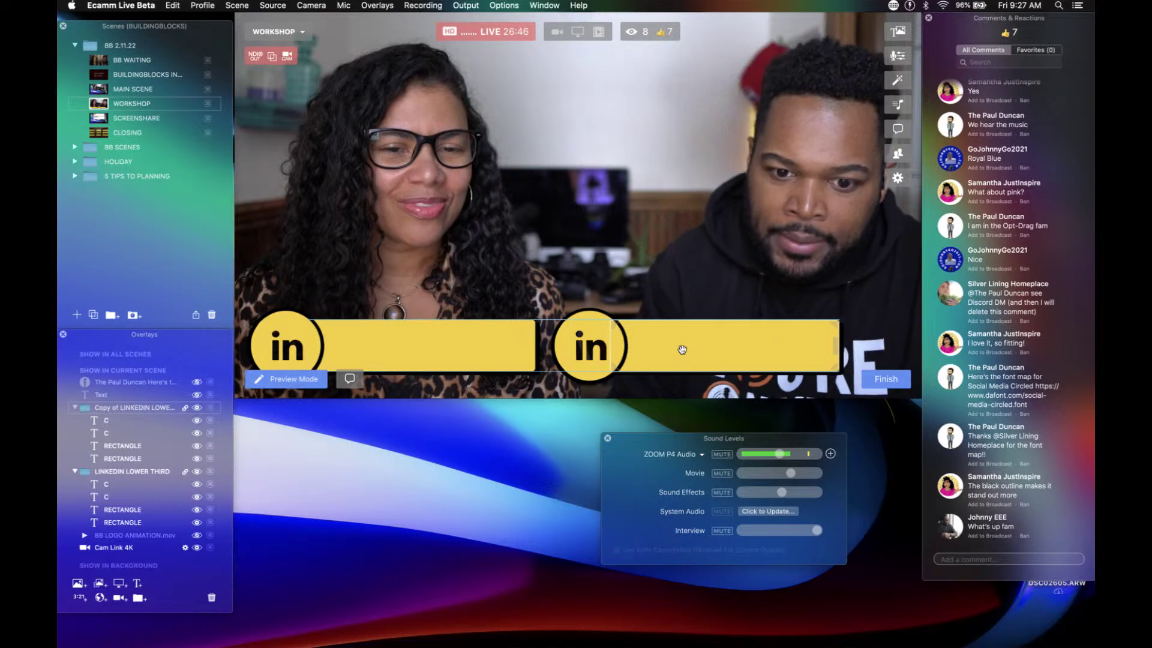
left_click_drag(682, 350, 752, 352)
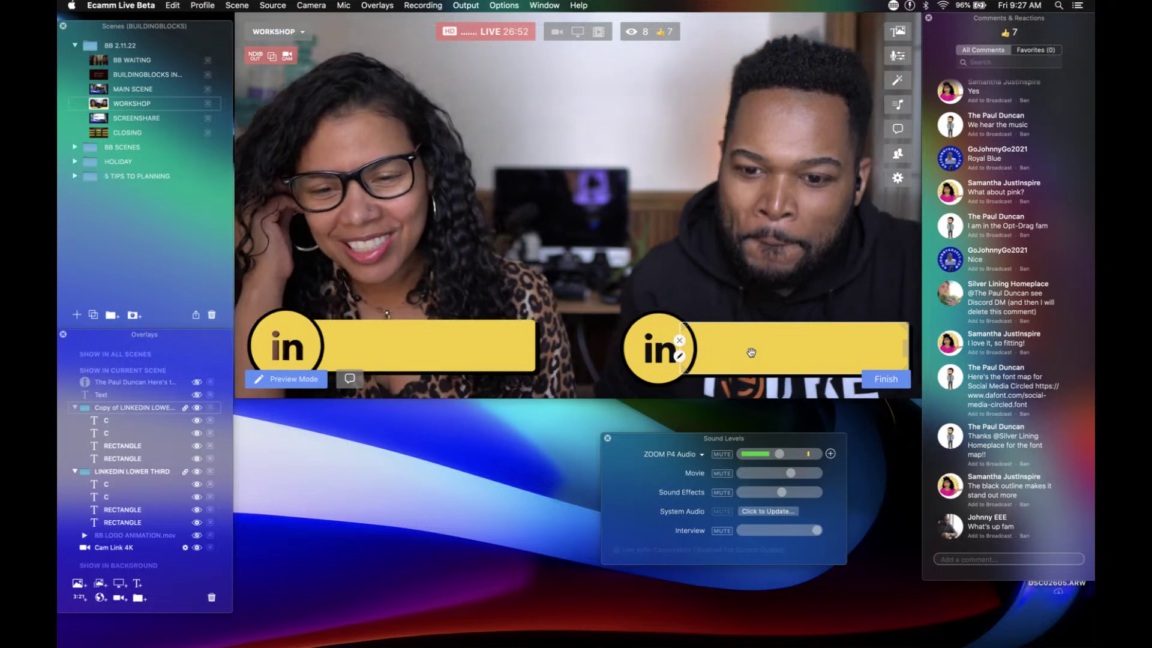
left_click(637, 349)
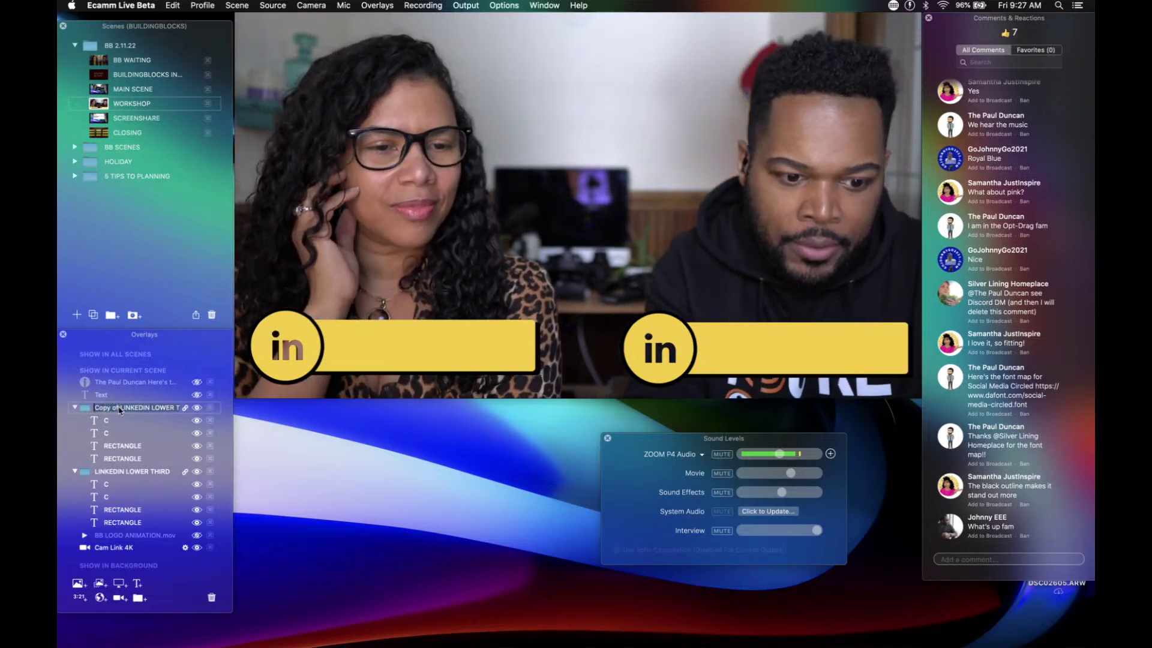
Step: Rename the copied group to PINK LINKEDIN LOWER THIRD and open its 'in' C layer
left_click_drag(106, 410, 94, 408)
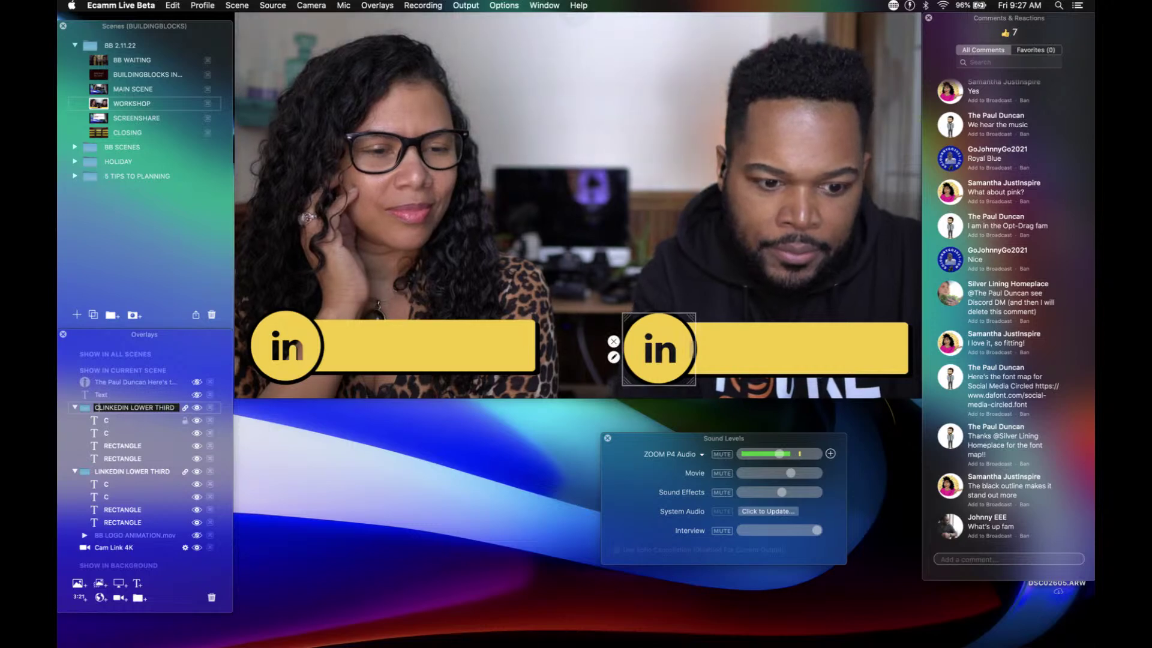
key("BackSpace")
type("PIN")
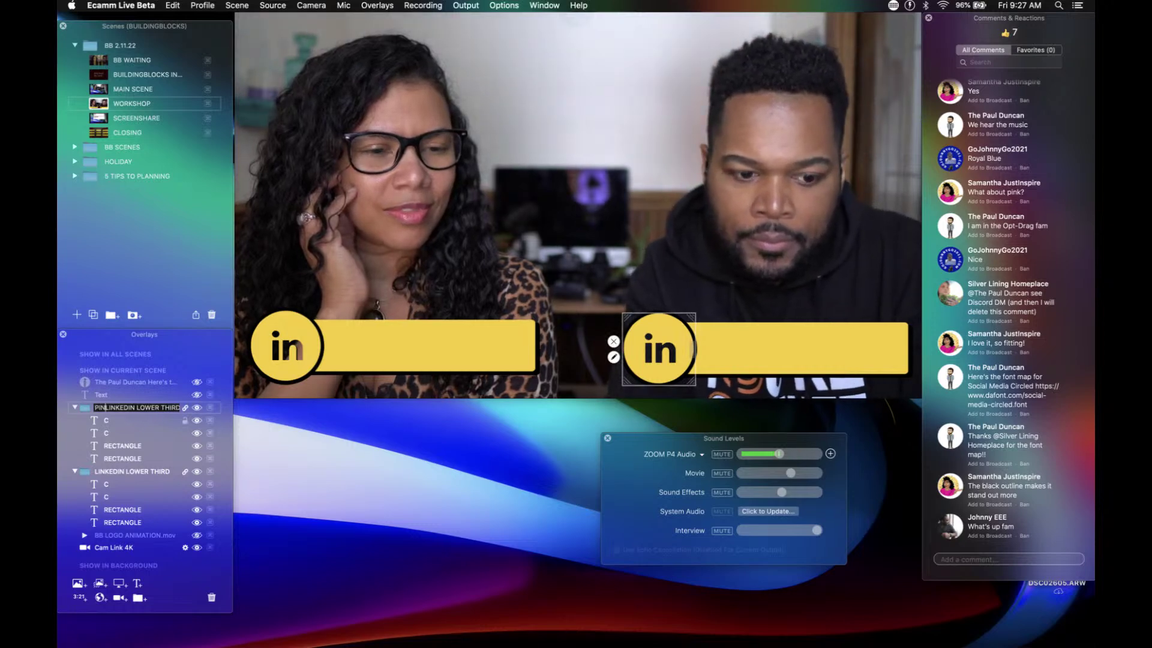
type("K")
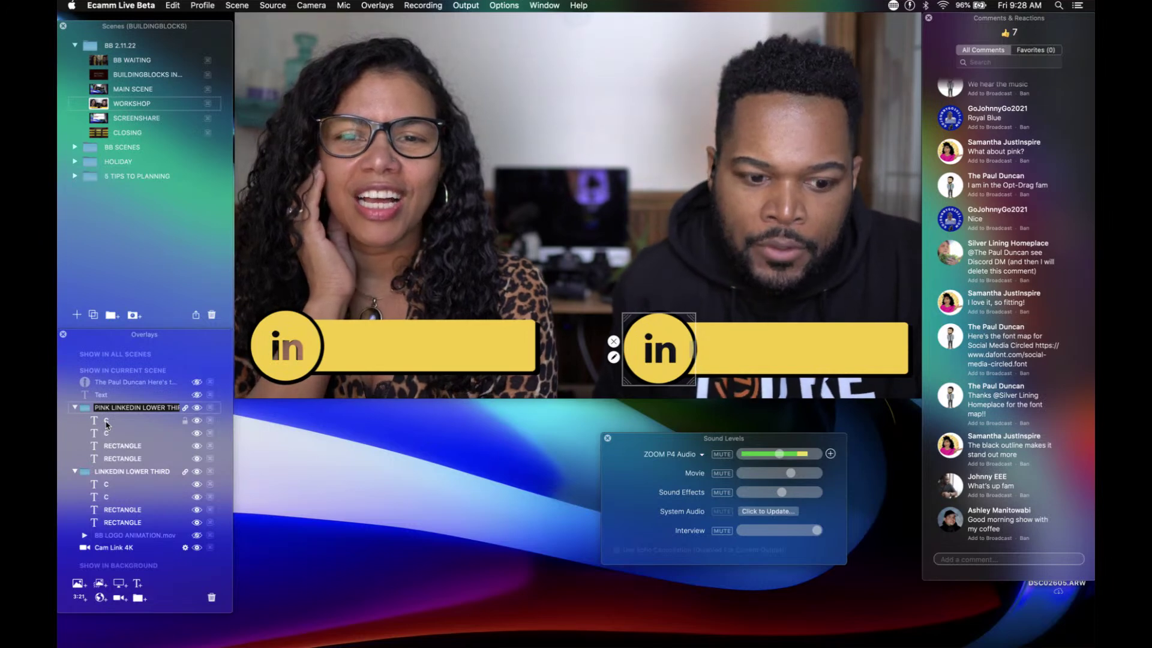
key("Return")
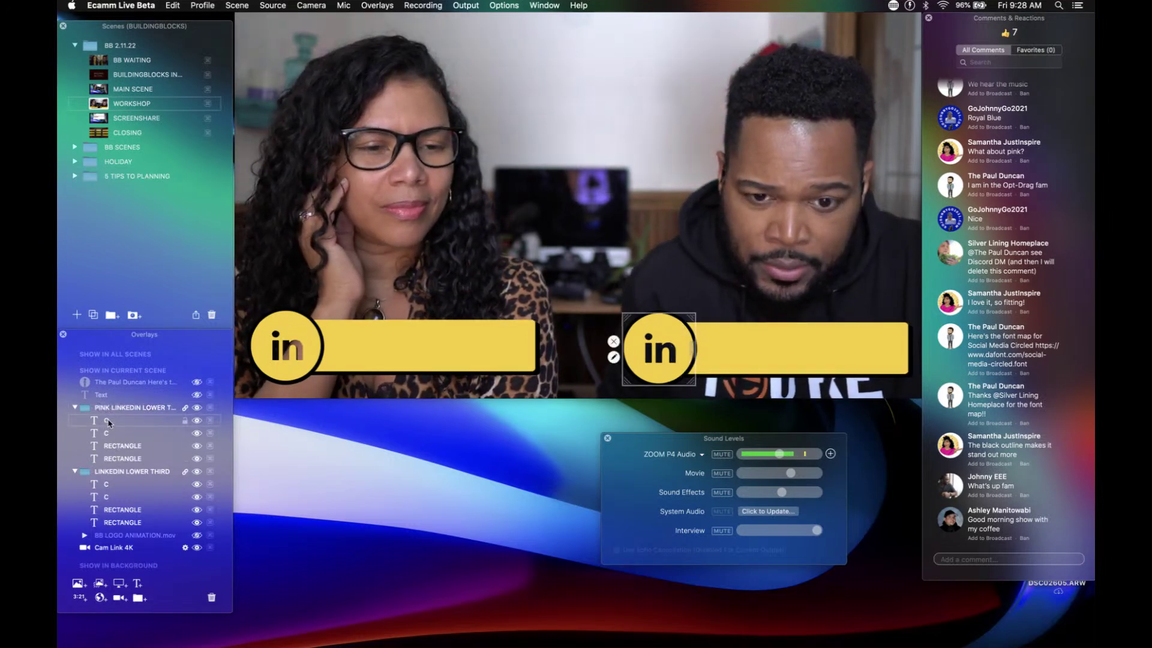
double_click(108, 423)
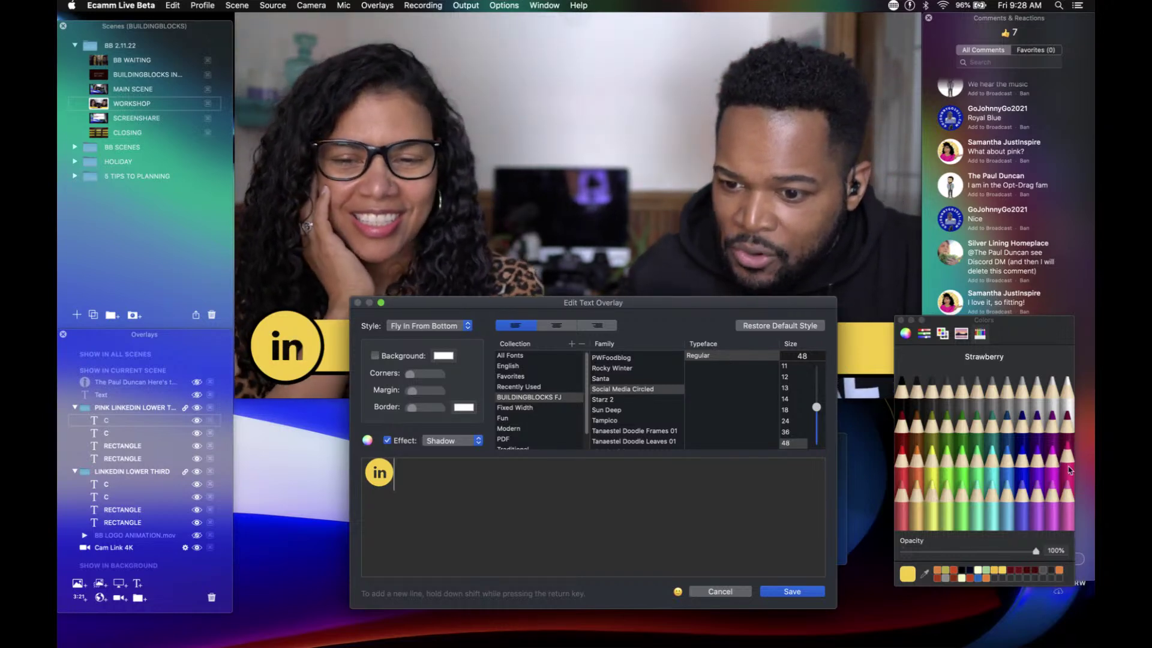
Step: Colour the copy's 'in' icon and bar background Strawberry pink, saving each change
left_click(1067, 471)
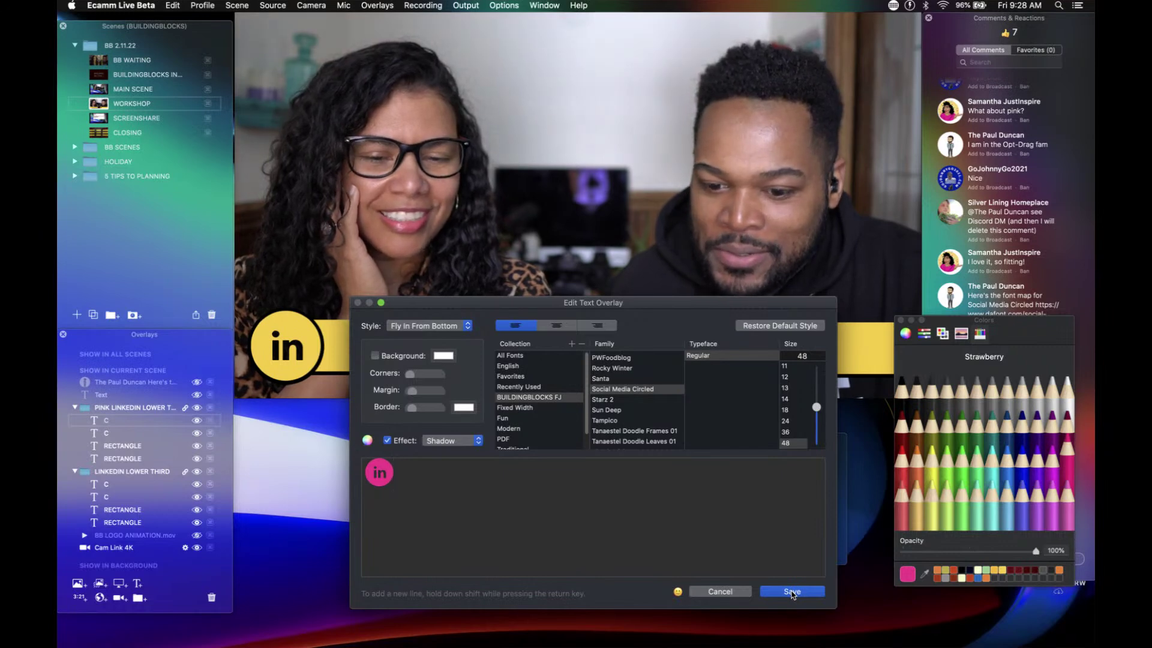
left_click(792, 592)
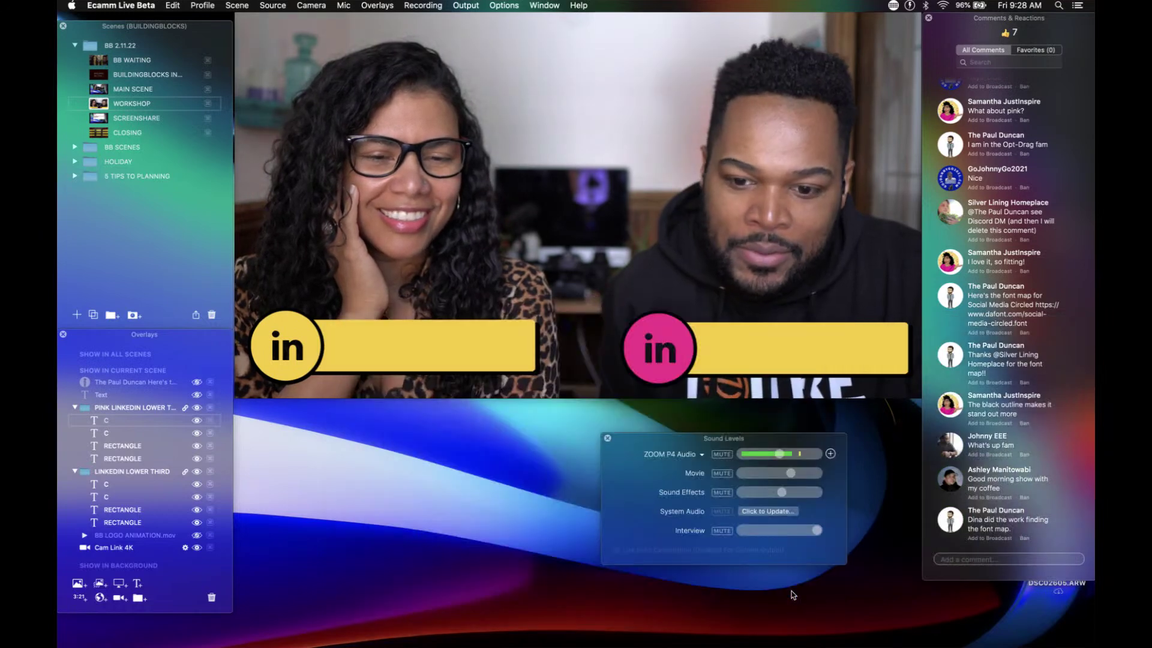
double_click(111, 450)
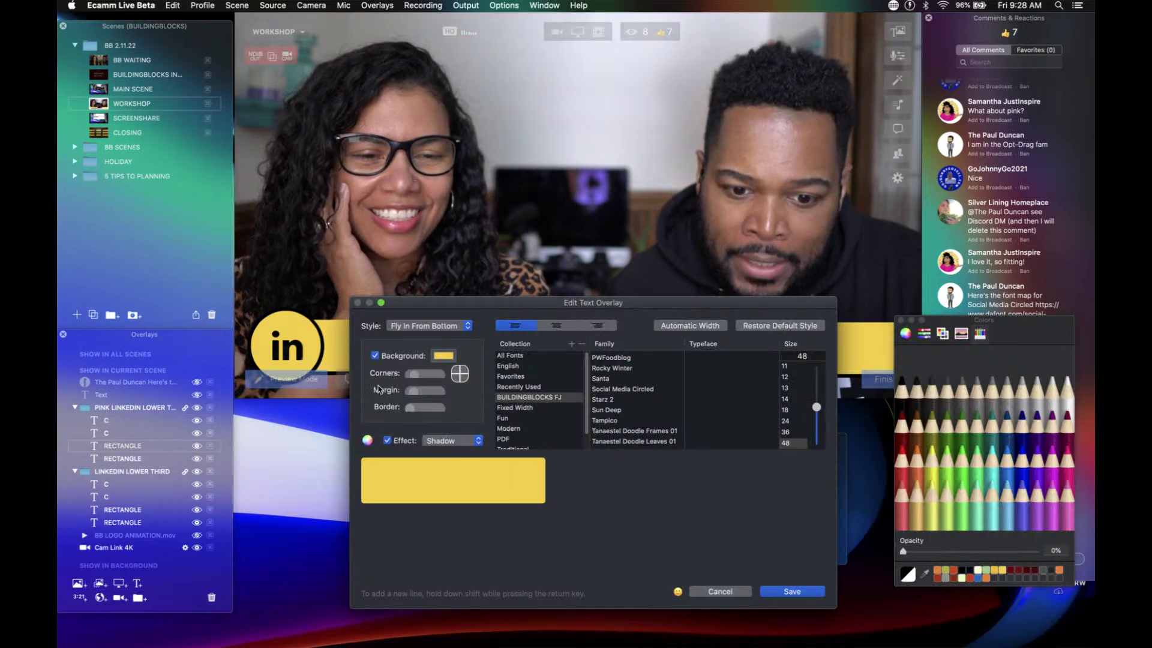
left_click(445, 357)
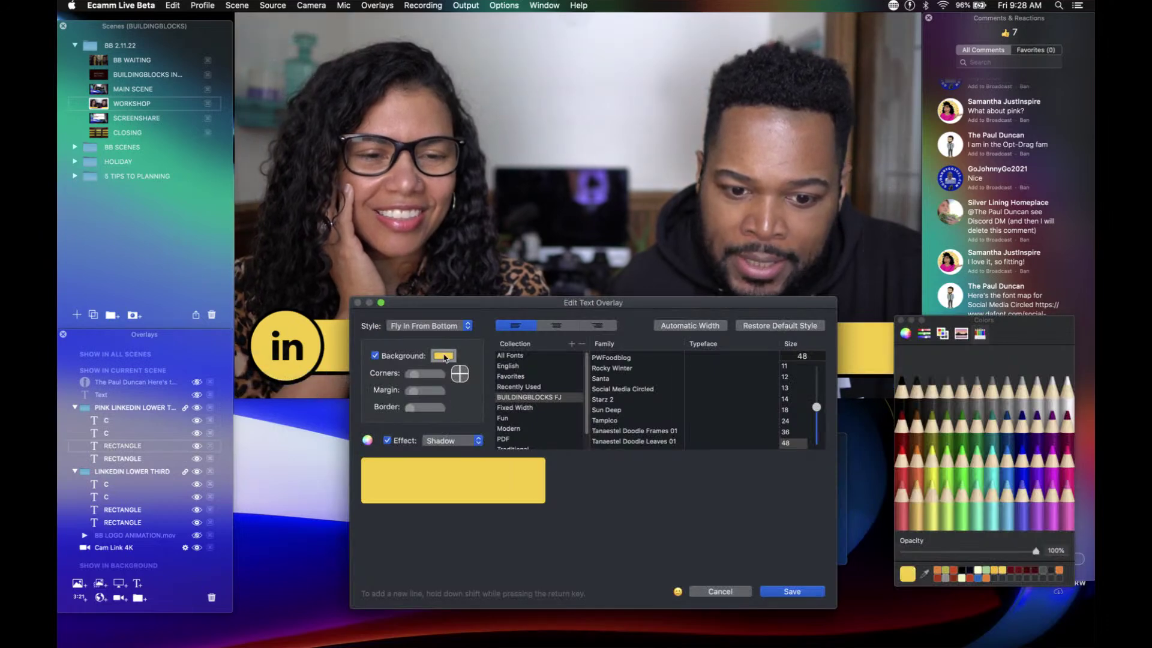
left_click(1066, 461)
left_click(817, 591)
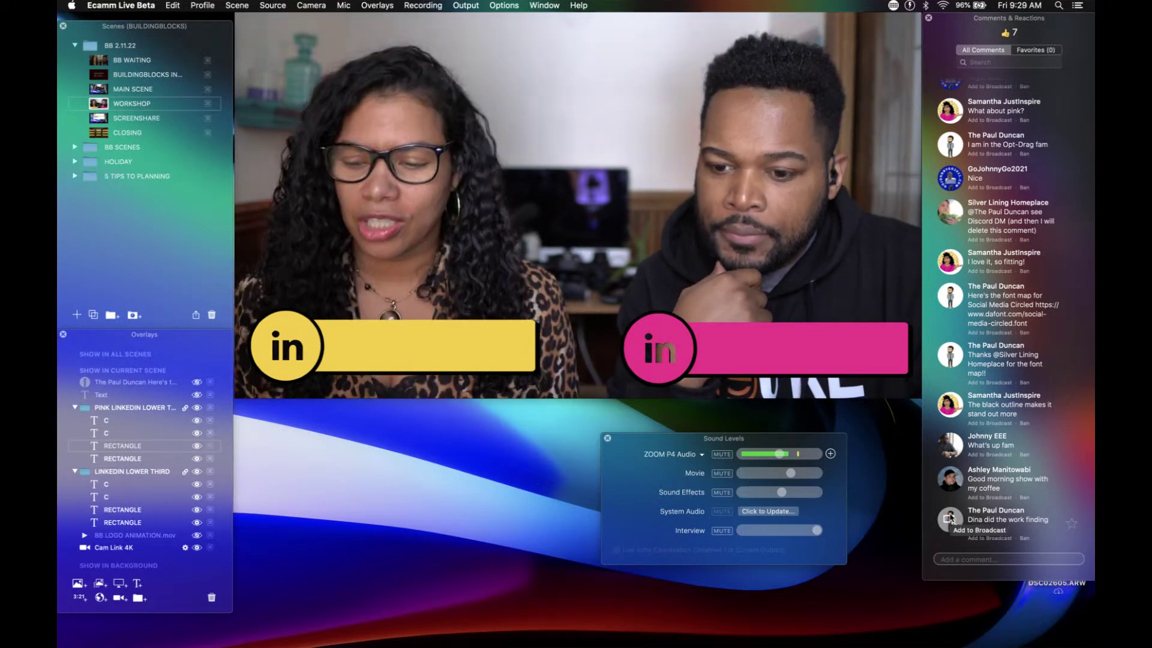
Step: Air a viewer comment, remove it, then put the 'What's up fam' comment on air
left_click(950, 518)
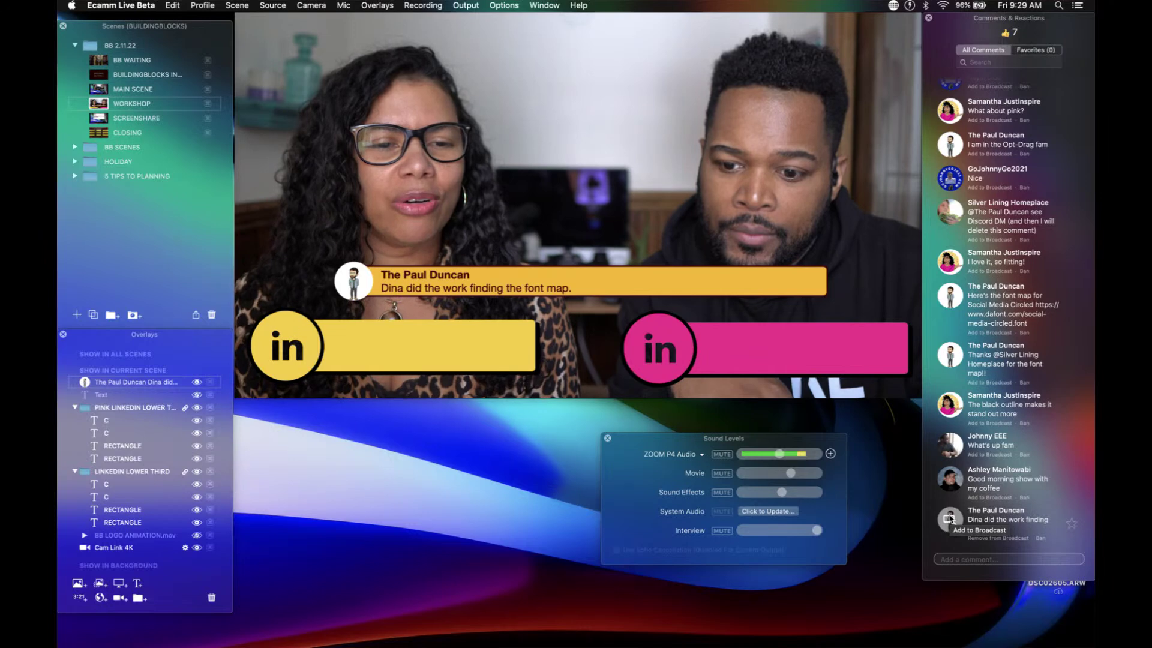
left_click(950, 518)
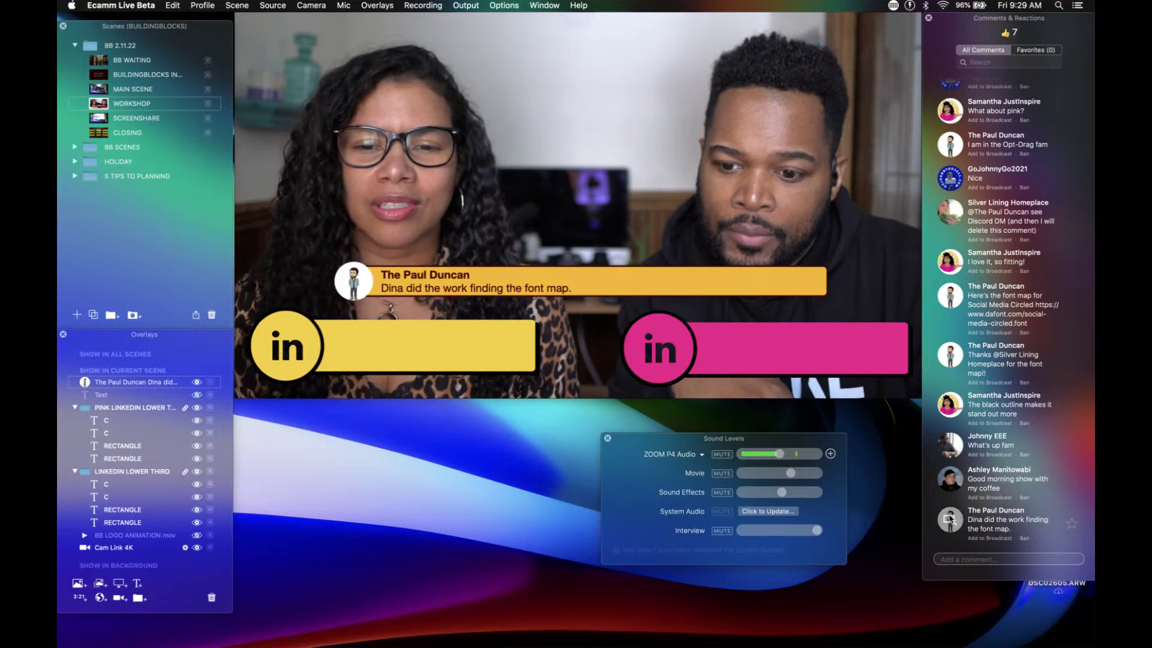
left_click(950, 479)
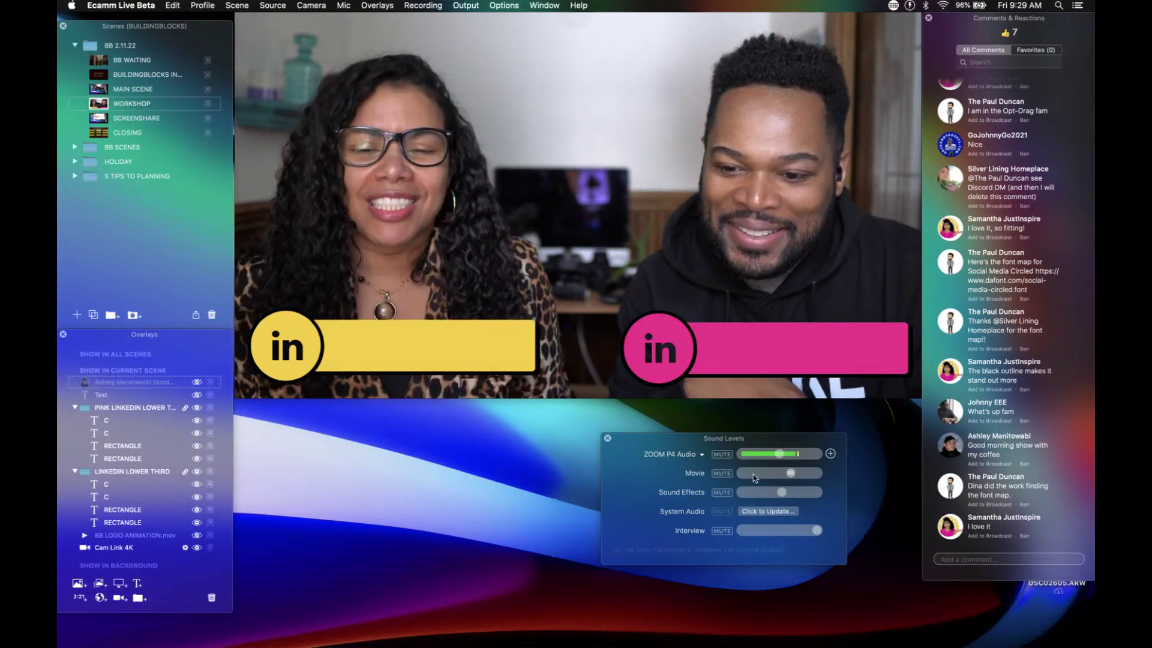
left_click(947, 413)
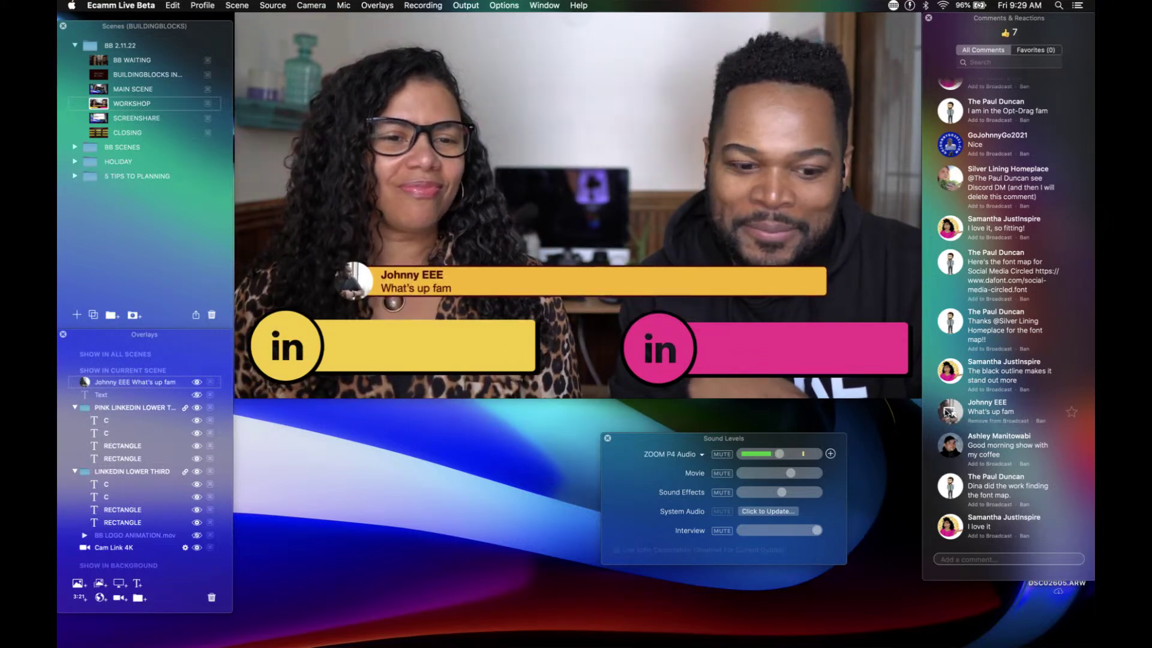
Step: Take the comment off air and Option-drag a copy of the pink lower third, centred above the pair
left_click(948, 413)
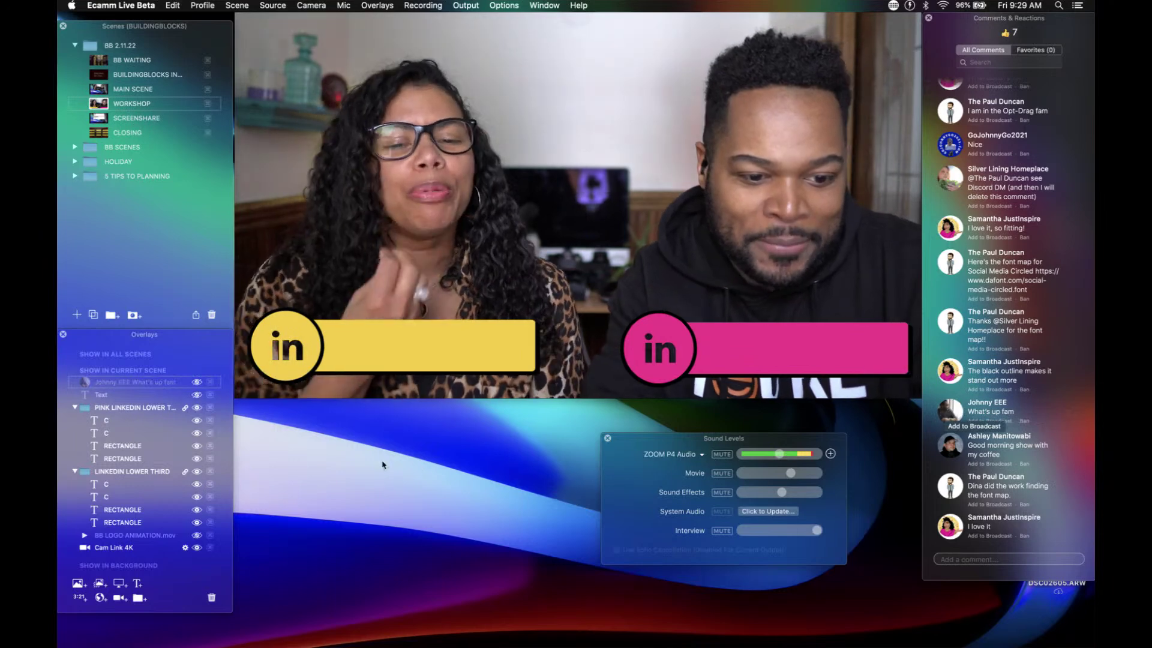
mouse_move(496, 353)
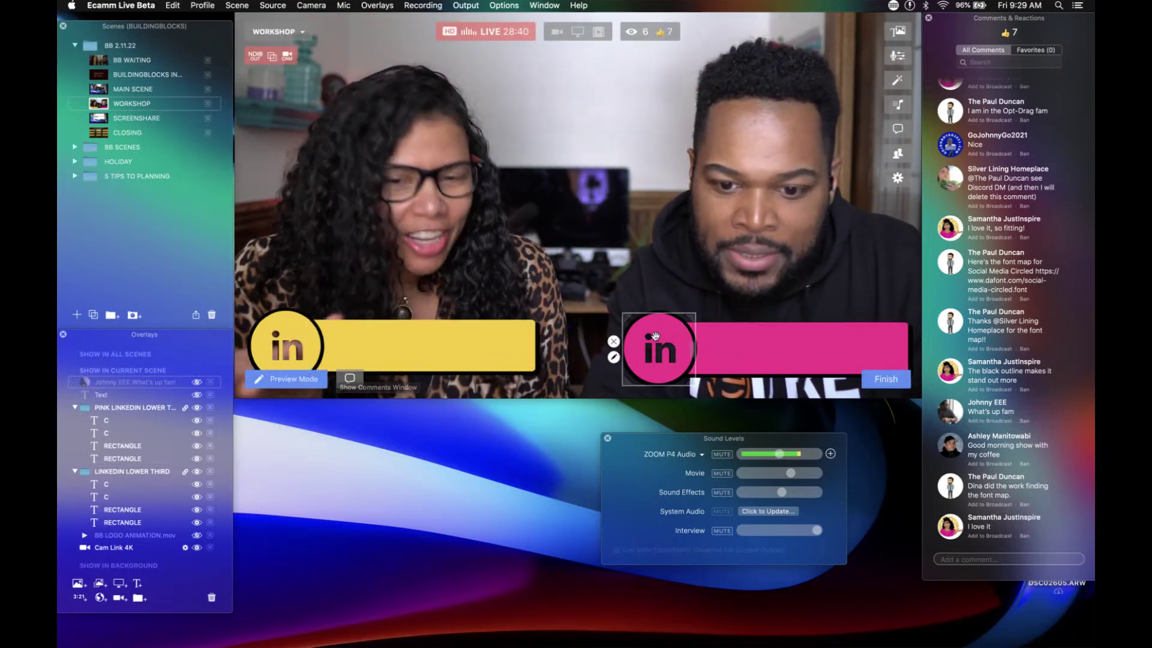
mouse_move(720, 339)
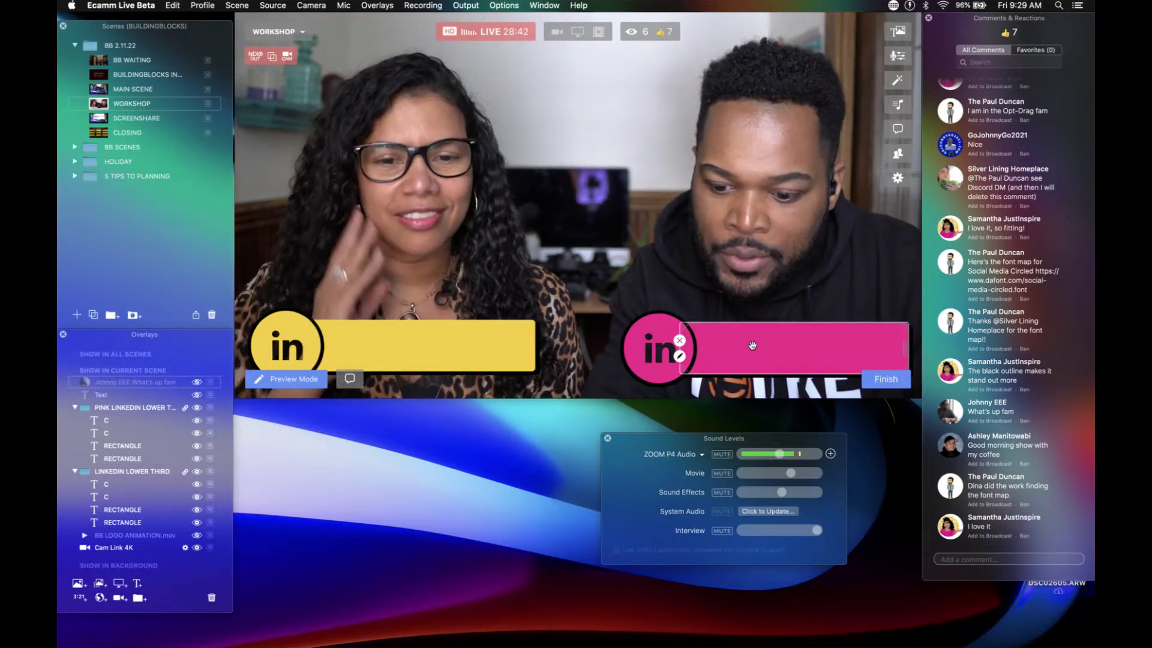
left_click(753, 347)
mouse_move(753, 348)
left_mouse_down()
mouse_move(747, 255)
mouse_move(554, 250)
mouse_move(560, 265)
mouse_move(586, 268)
mouse_move(533, 268)
left_mouse_up()
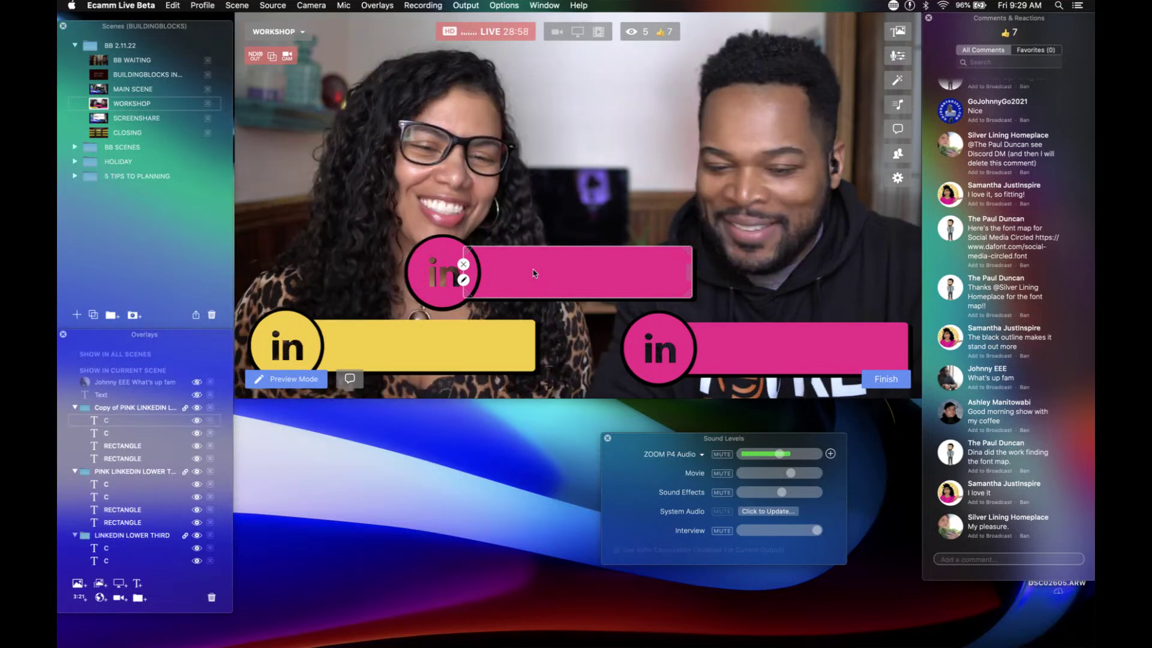
left_click_drag(534, 273, 561, 282)
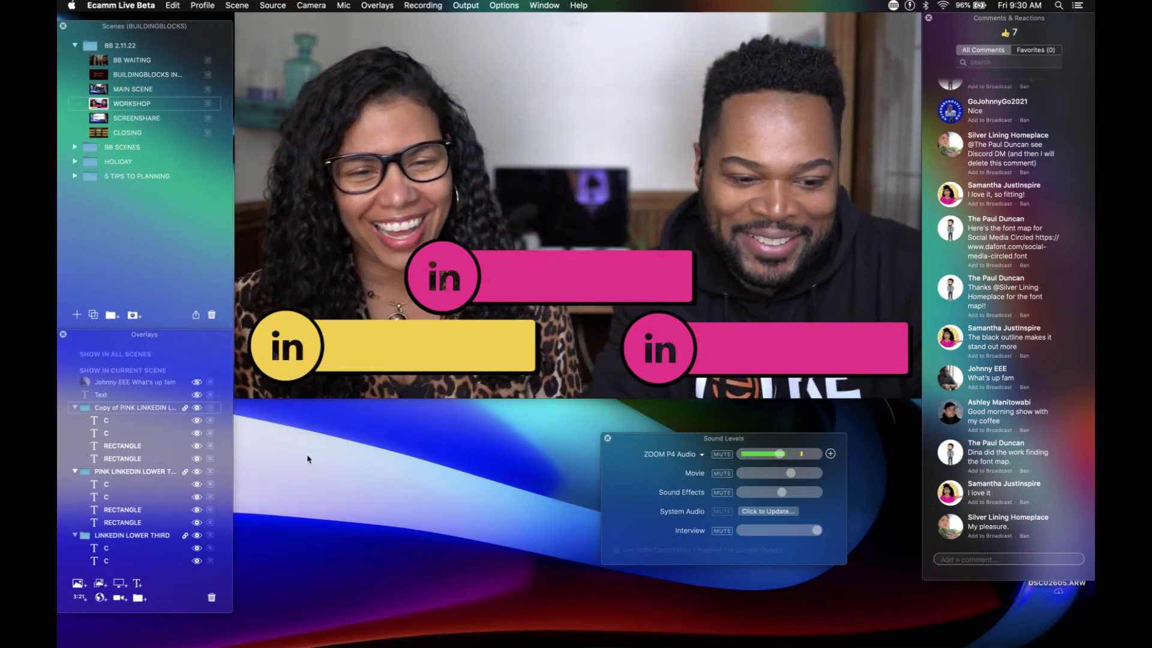
left_click(116, 411)
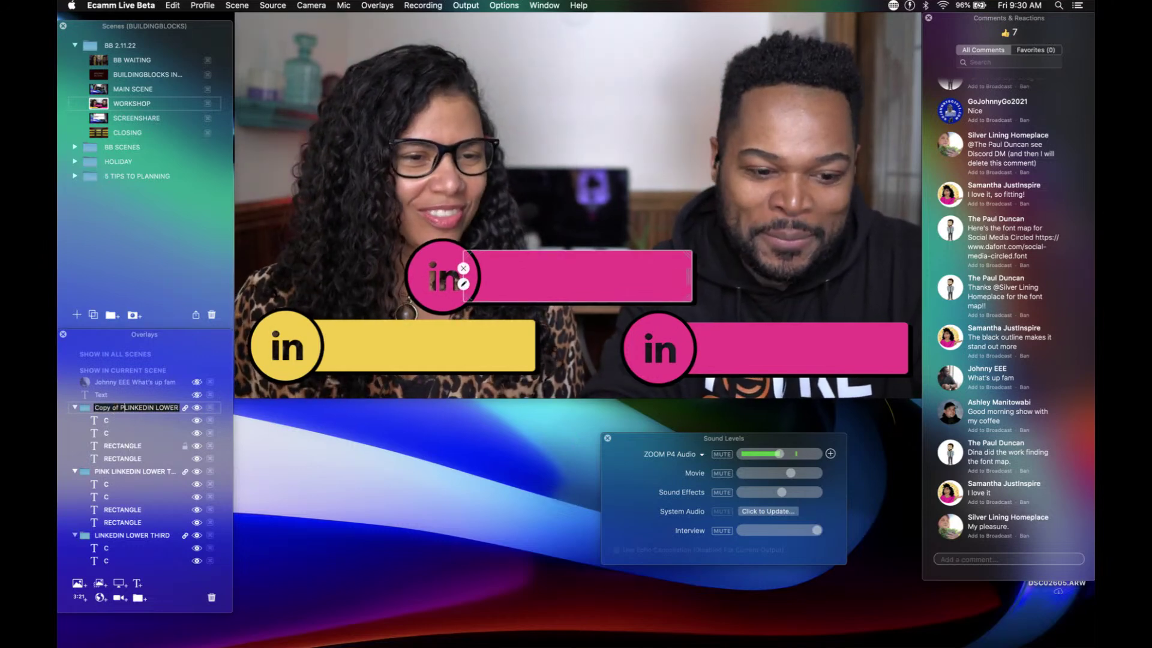
Step: Rename the copied group to BLUE LINKEDIN LOWER THIRD
key("BackSpace")
key("BackSpace")
key("BackSpace")
key("BackSpace")
key("BackSpace")
key("BackSpace")
key("BackSpace")
key("BackSpace")
key("BackSpace")
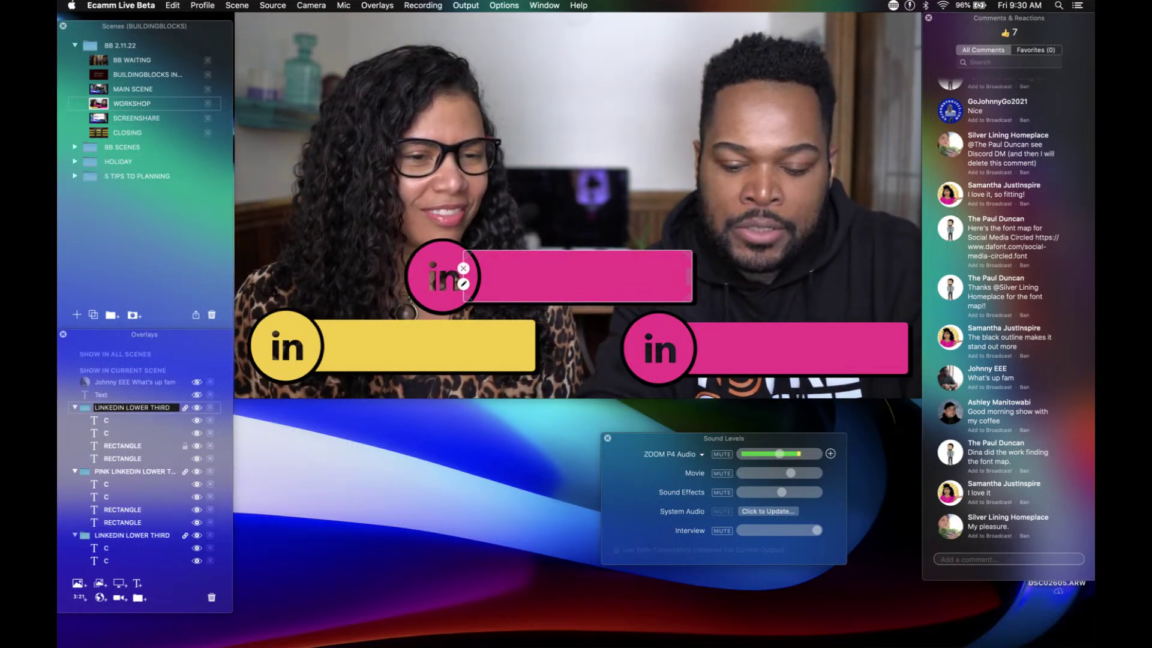
type("BLUE")
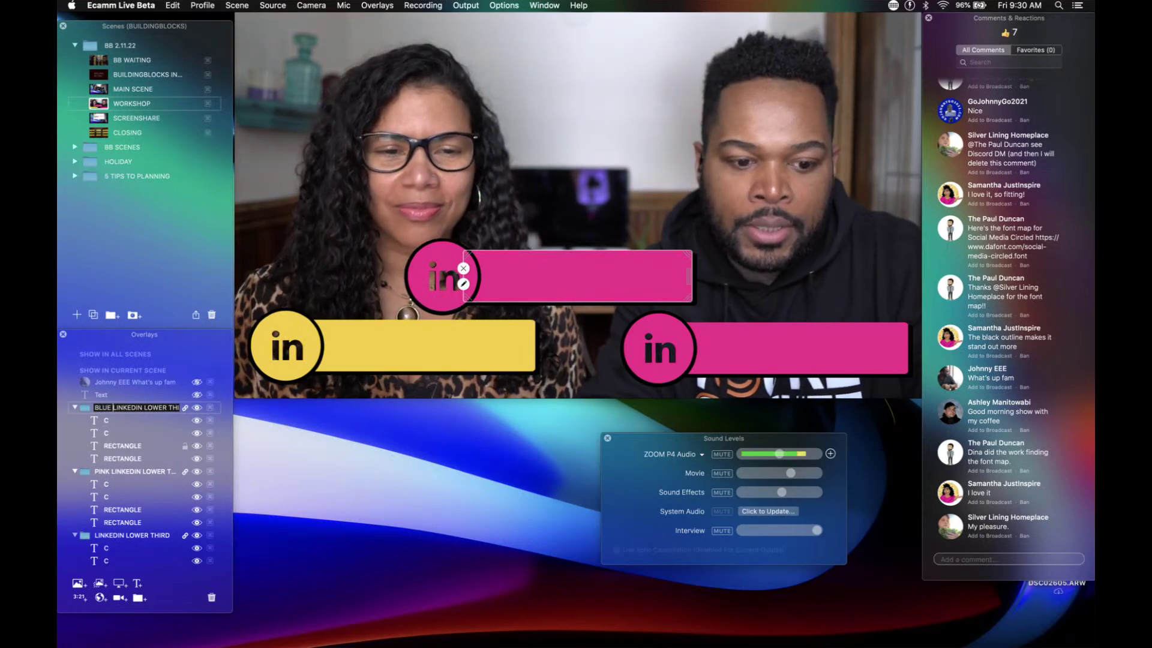
left_click(105, 421)
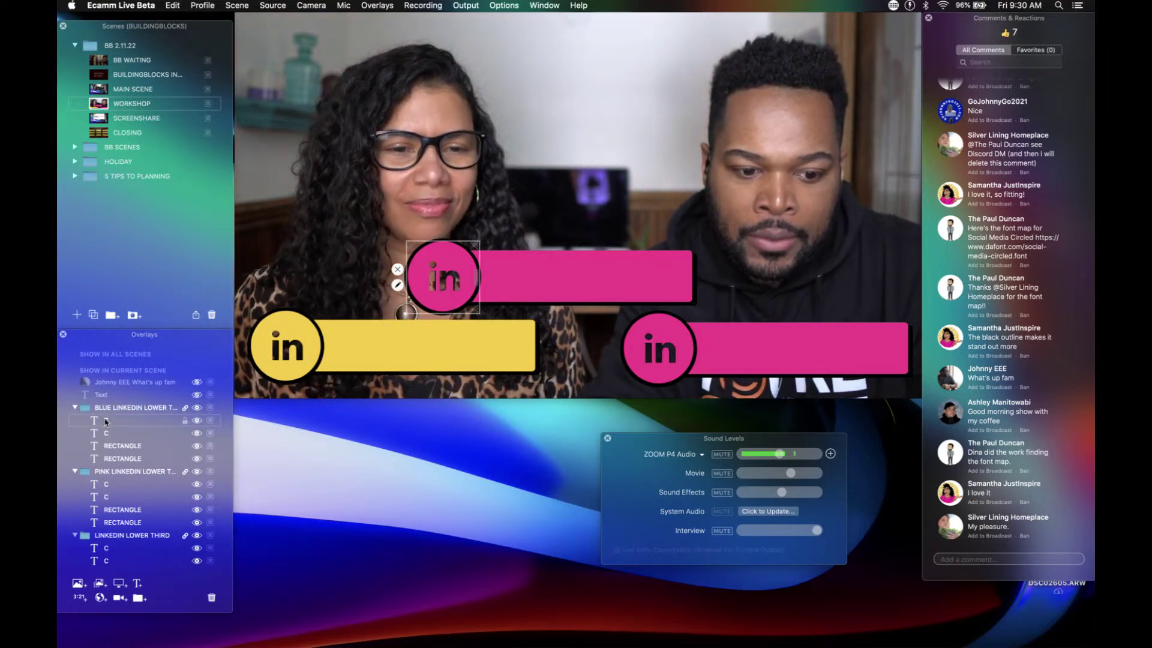
Step: Eyedrop a dark blue, keep it as a swatch, and apply it to the copy's 'in' circle
double_click(105, 421)
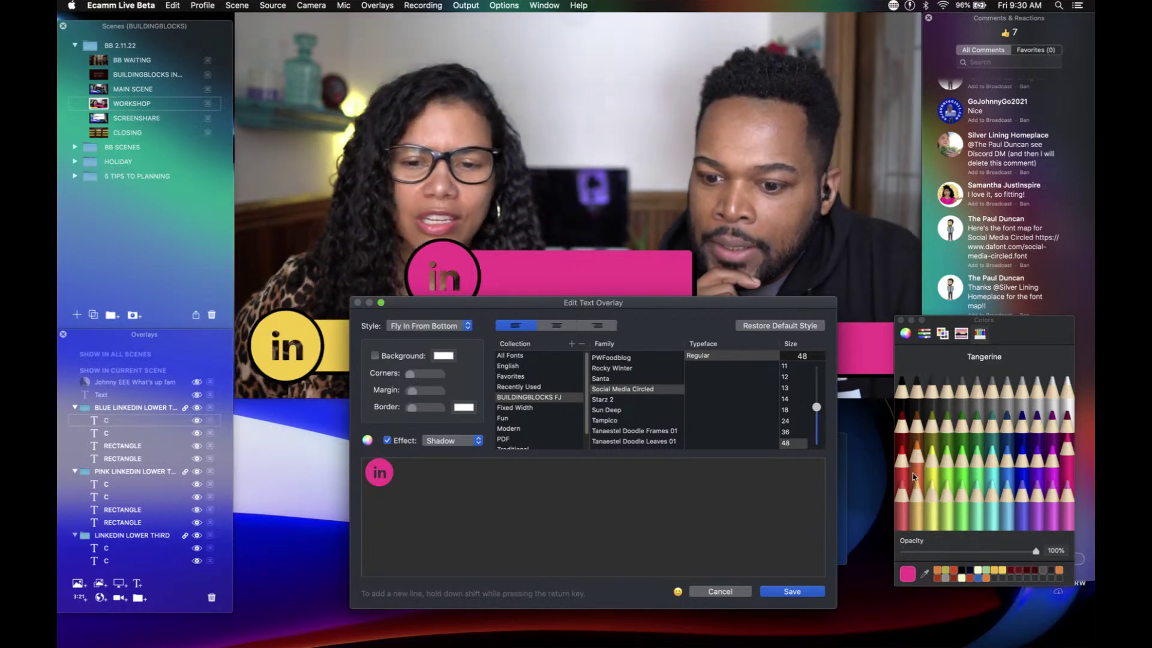
left_click(925, 576)
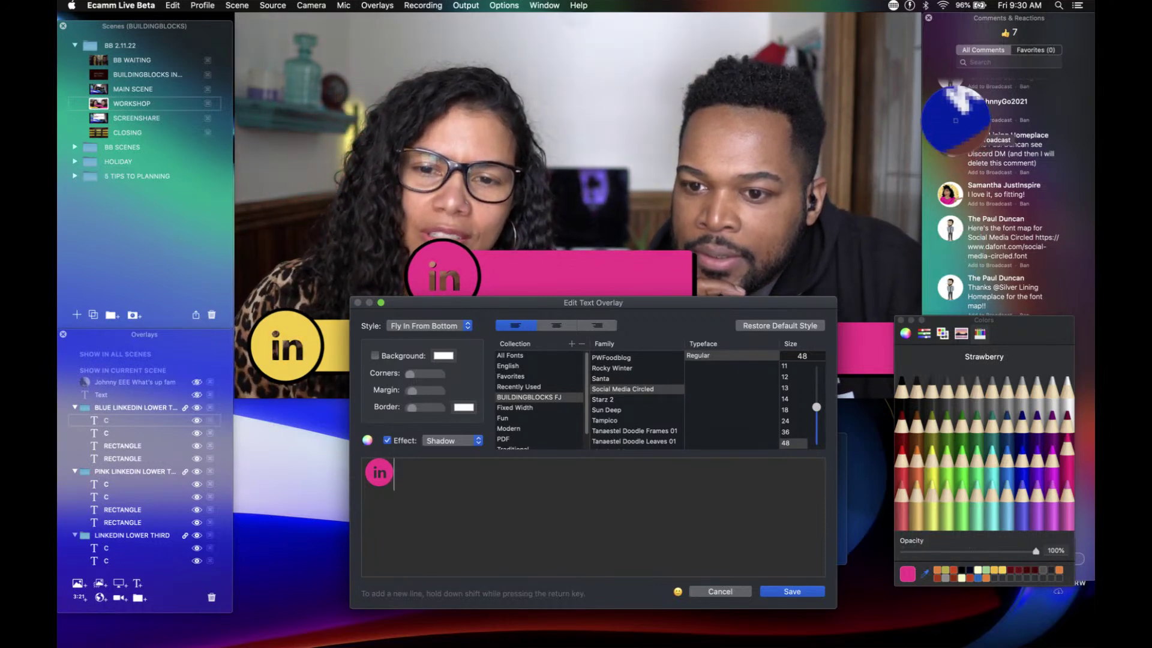
left_click(955, 120)
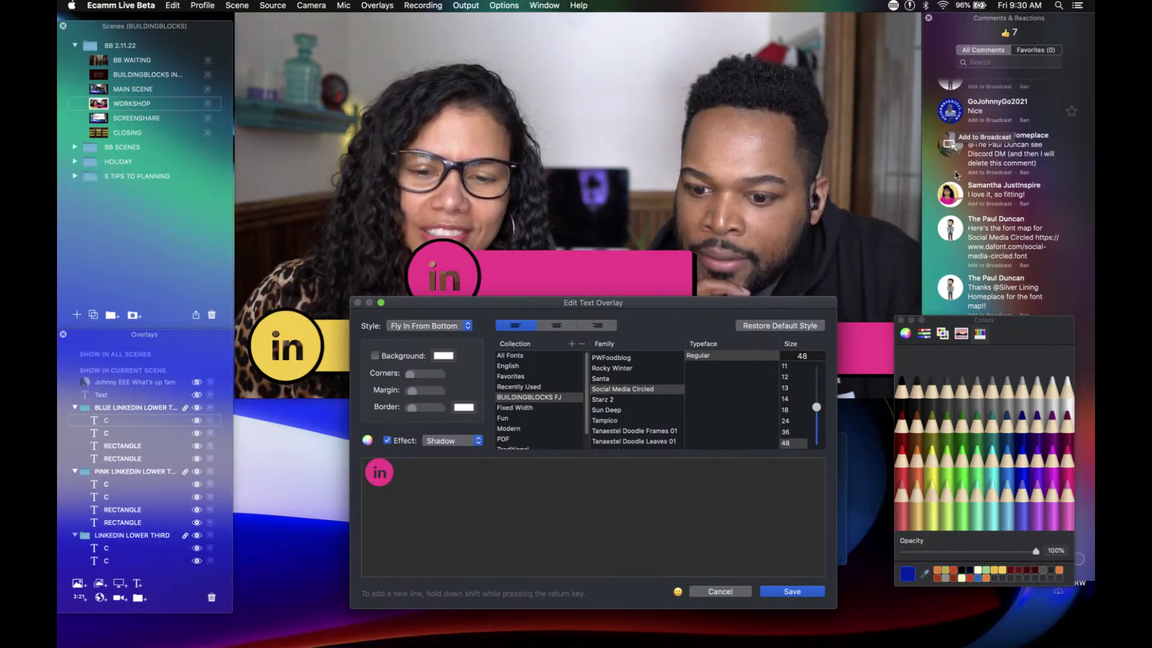
left_click_drag(906, 574, 999, 580)
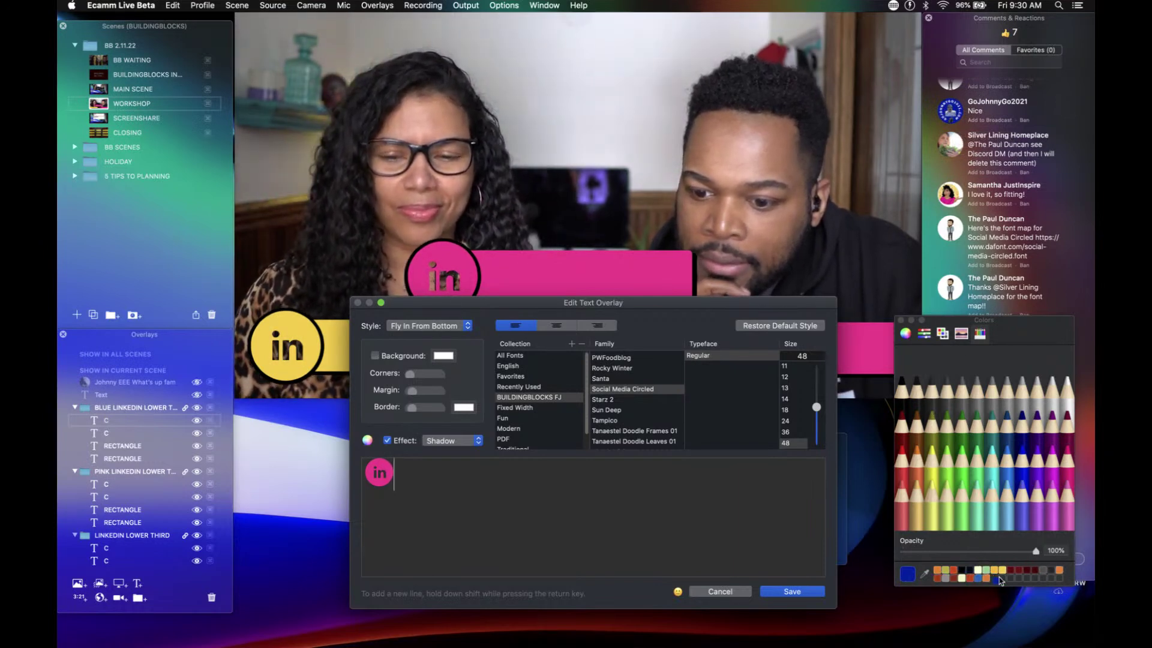
left_click(993, 578)
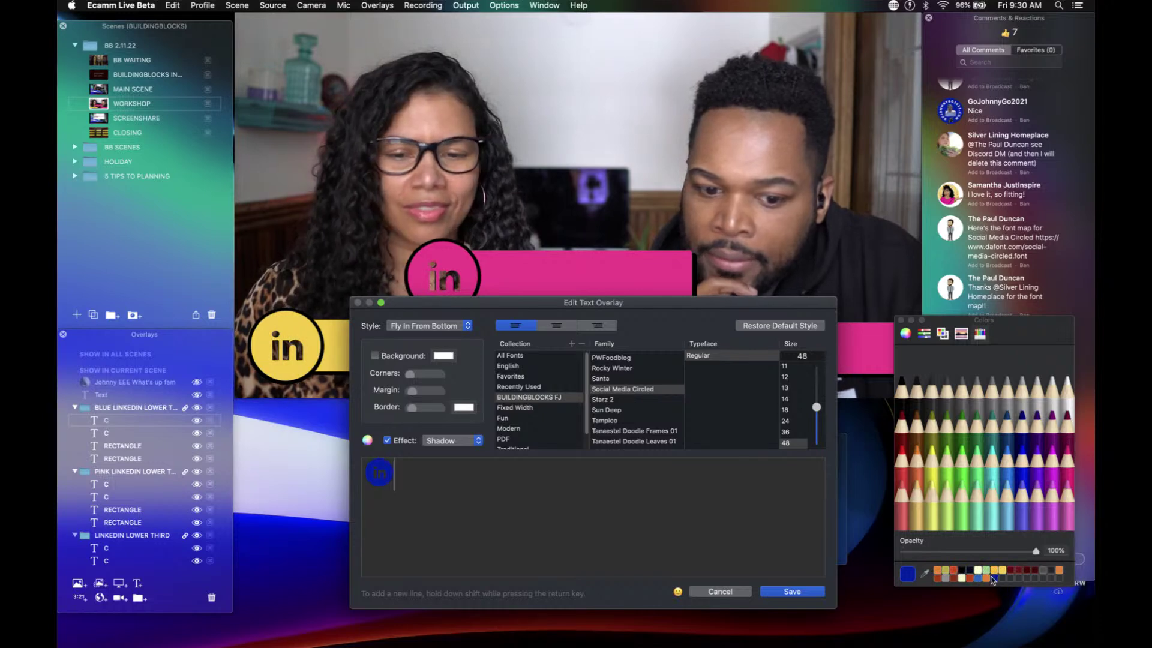
left_click(792, 591)
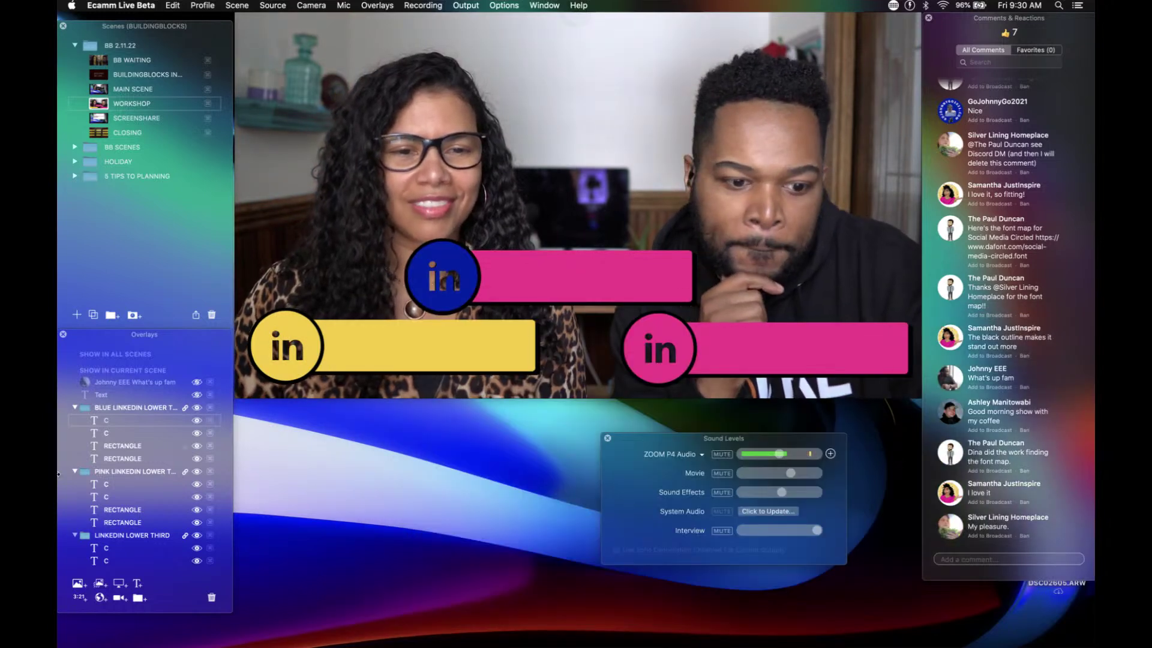
double_click(116, 450)
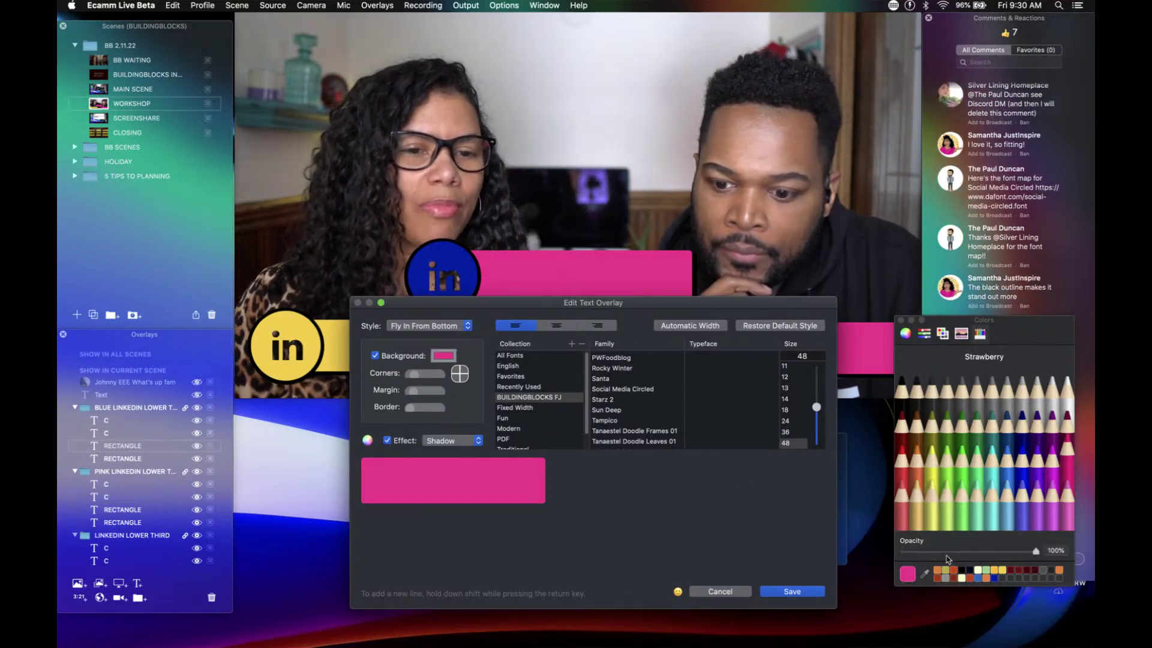
Step: Make the copy's bar dark blue and its 'in' lettering white
left_click(993, 579)
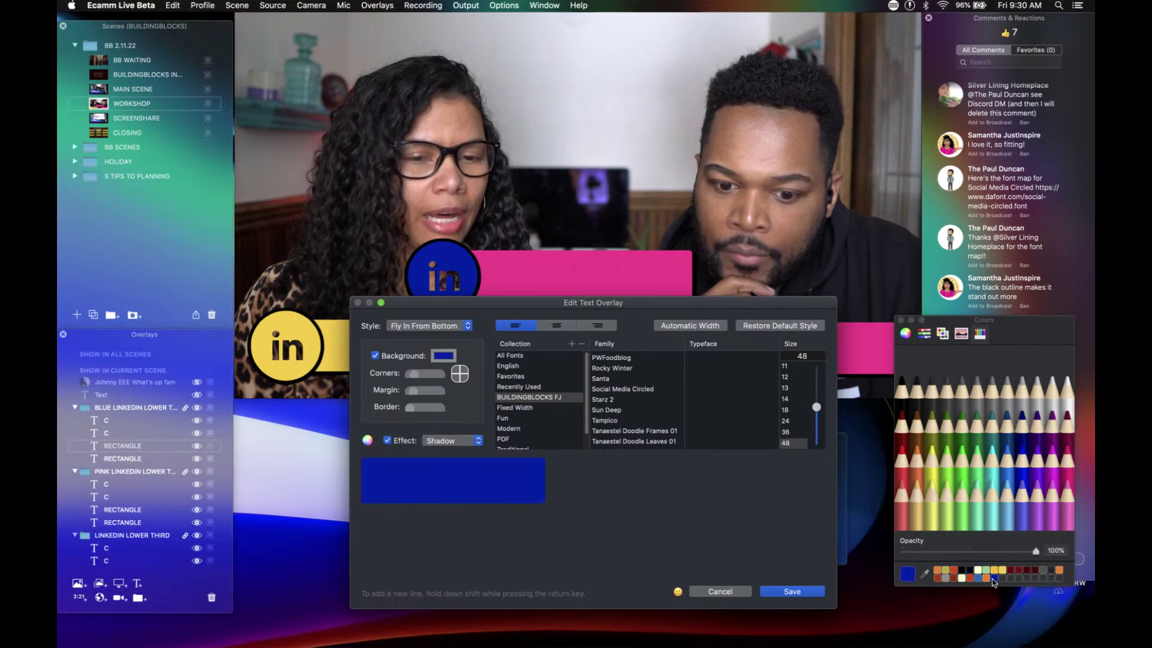
left_click(798, 592)
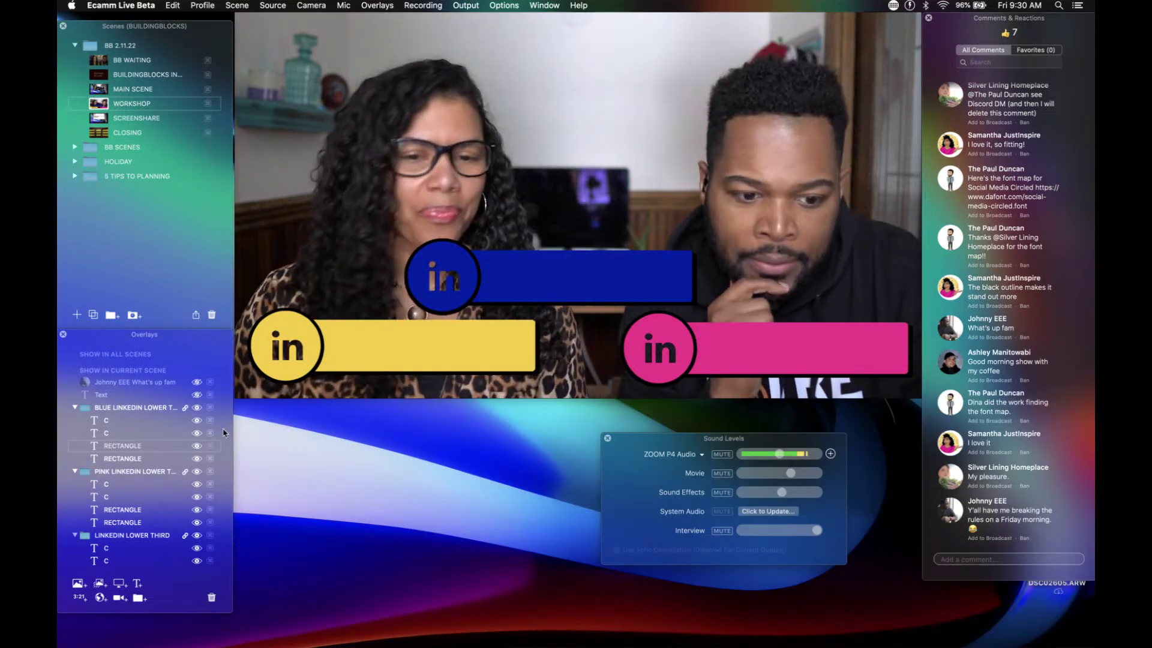
mouse_move(94, 438)
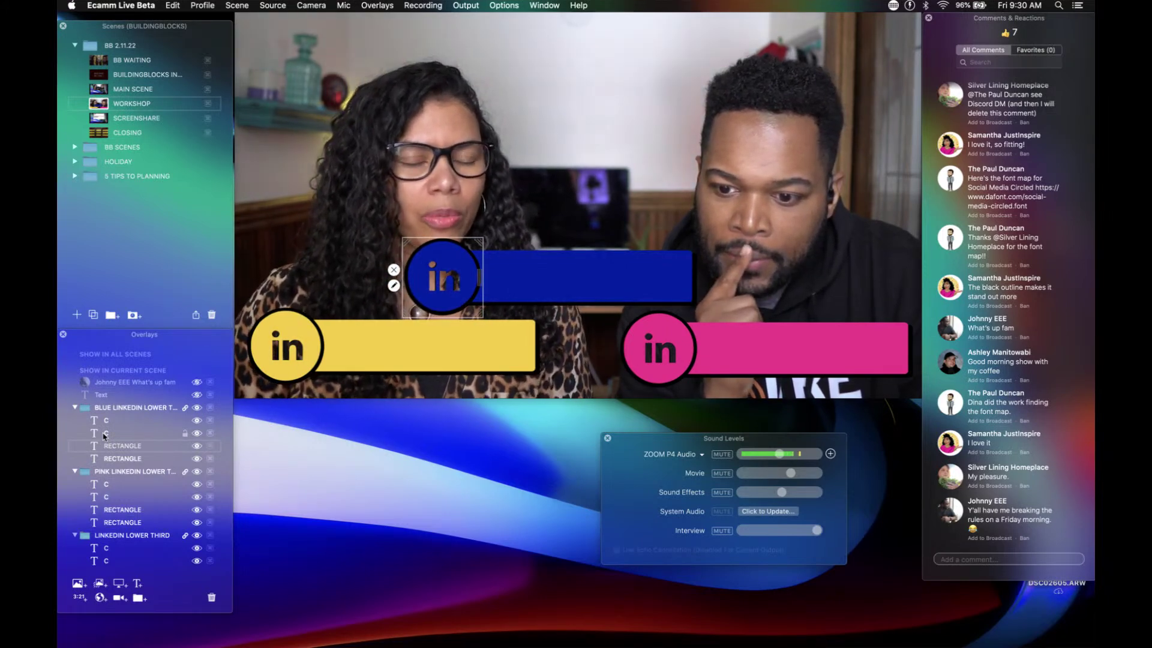
double_click(104, 434)
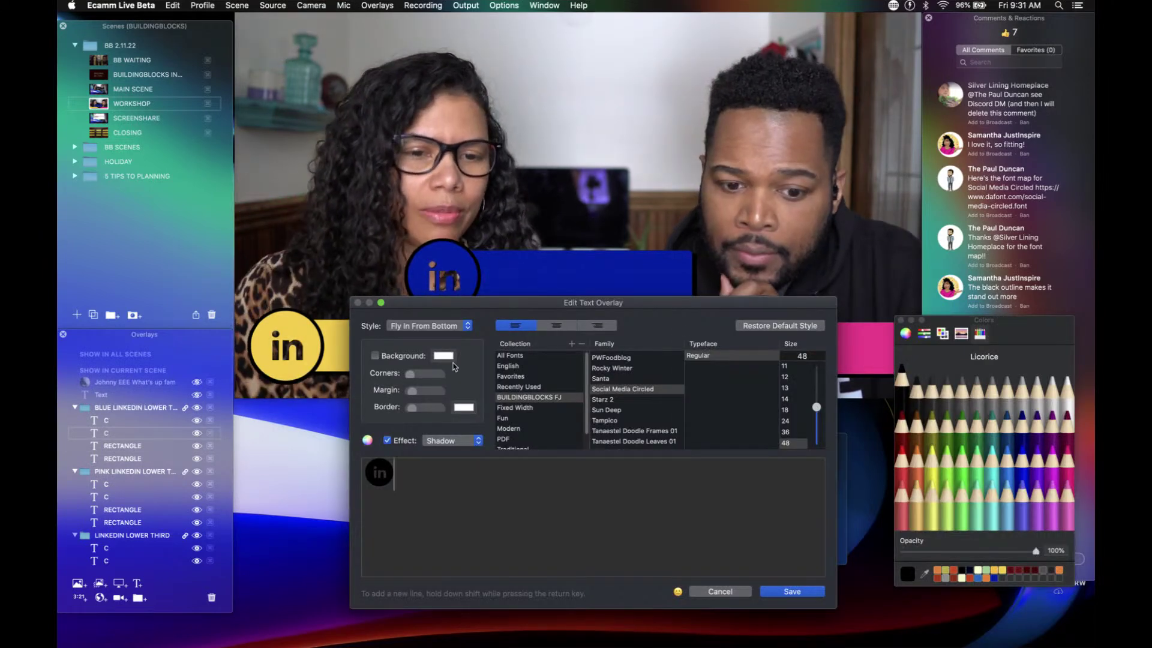
left_click(1068, 384)
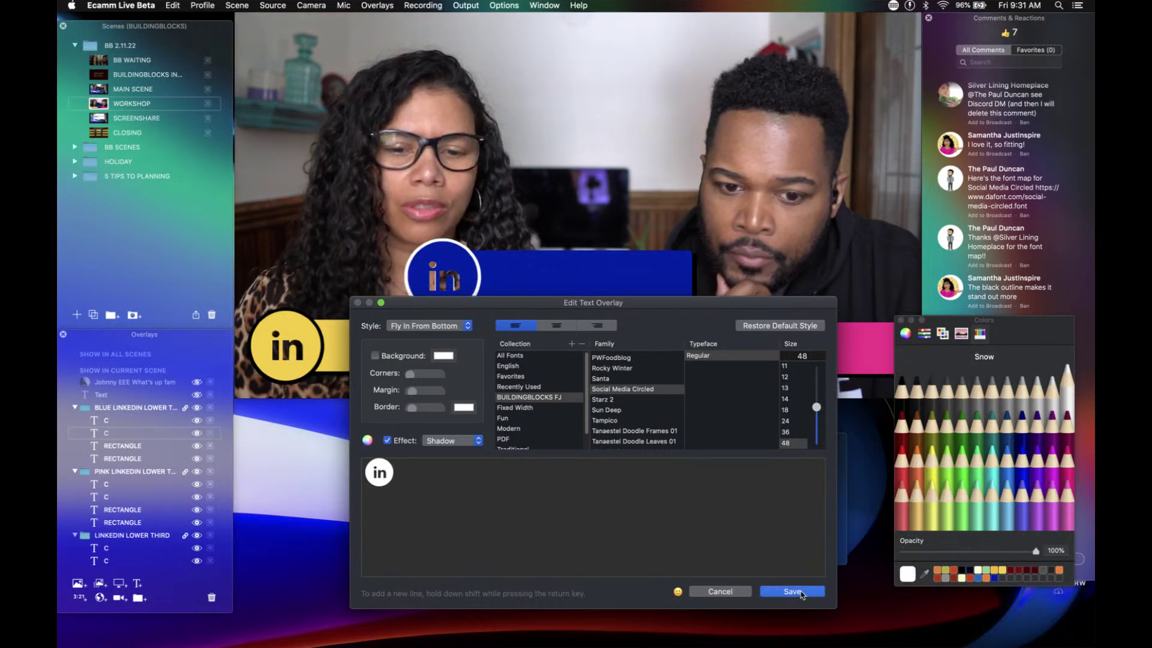
left_click(807, 591)
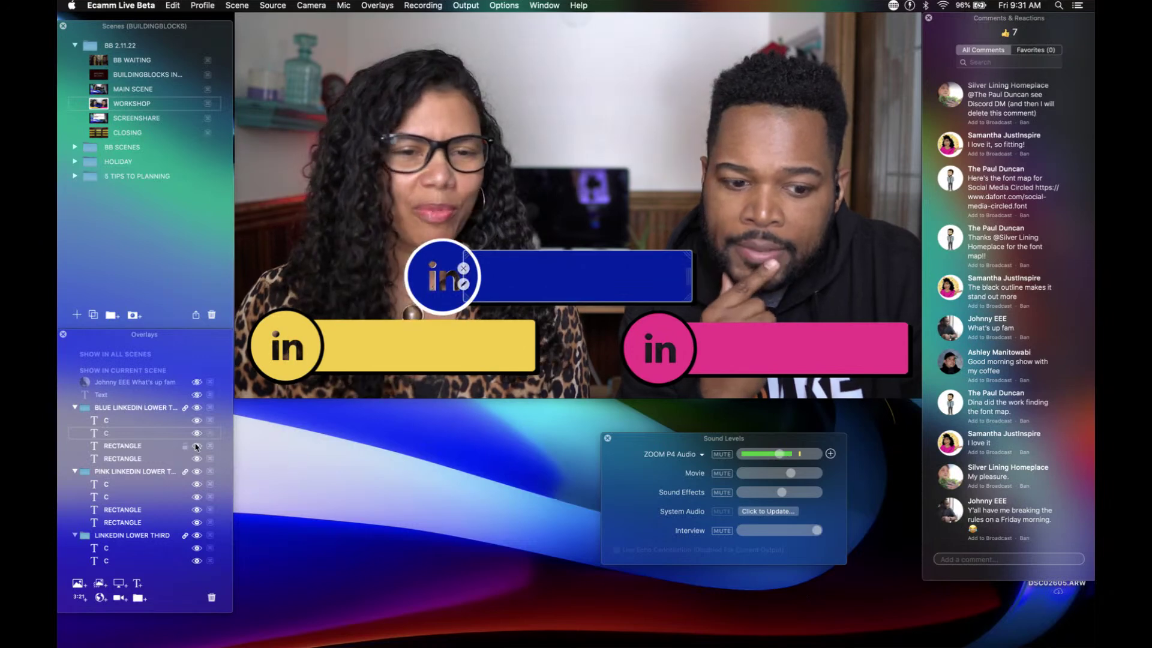
Step: Change the 'in' lettering to a light silver grey
double_click(106, 438)
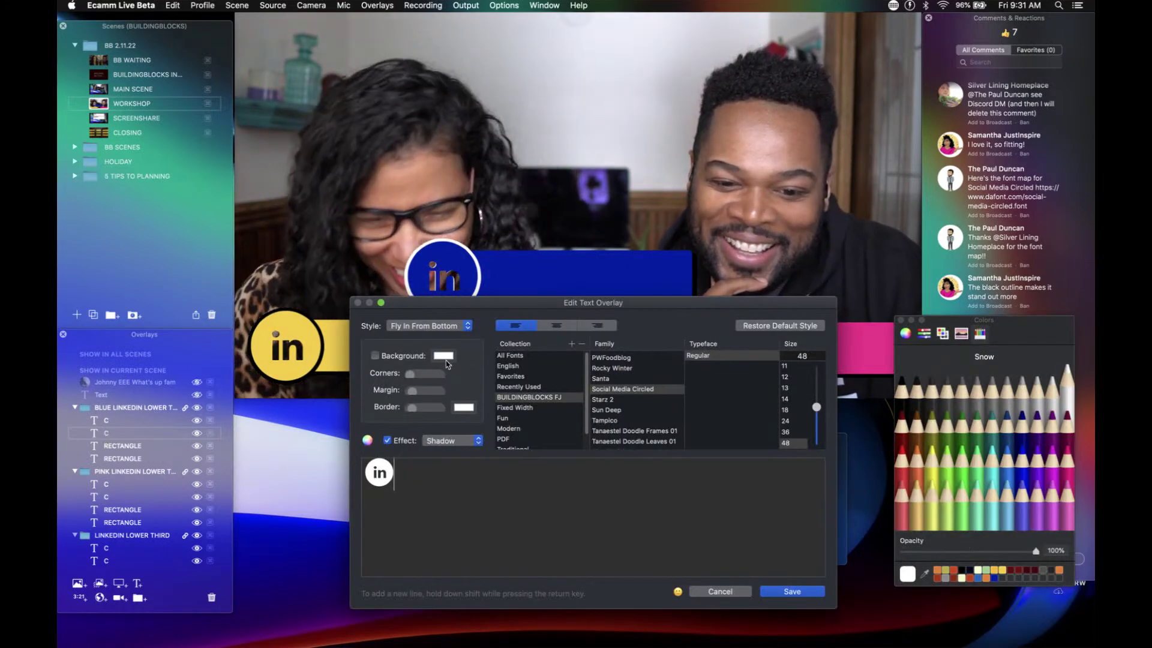
left_click(1042, 393)
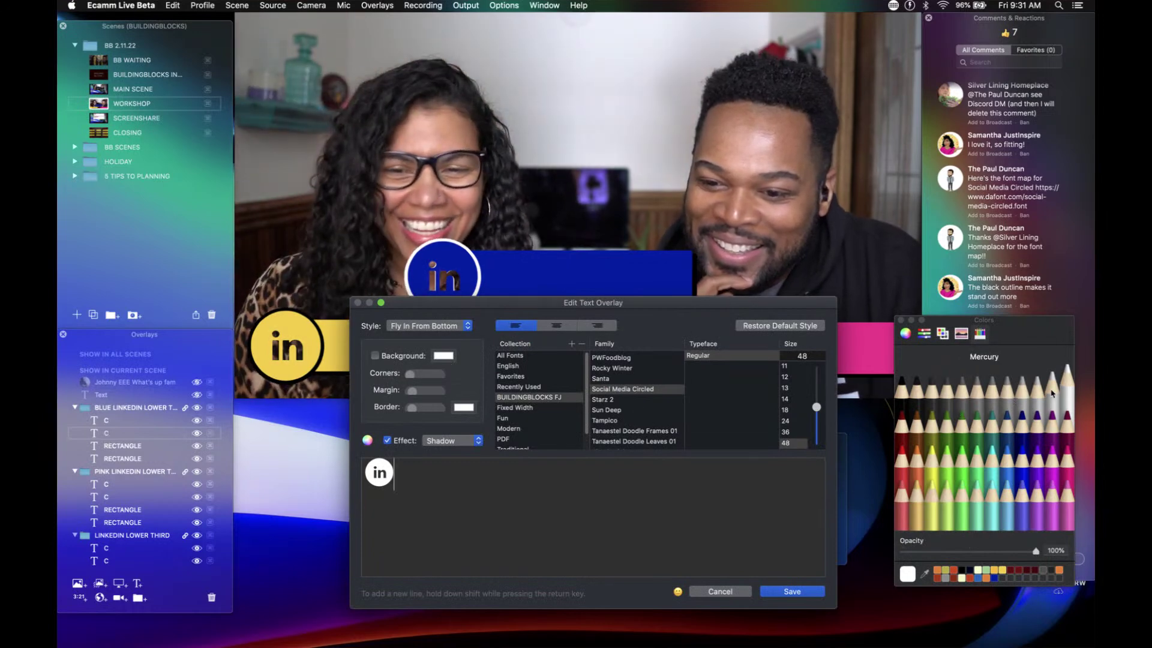
left_click(1042, 393)
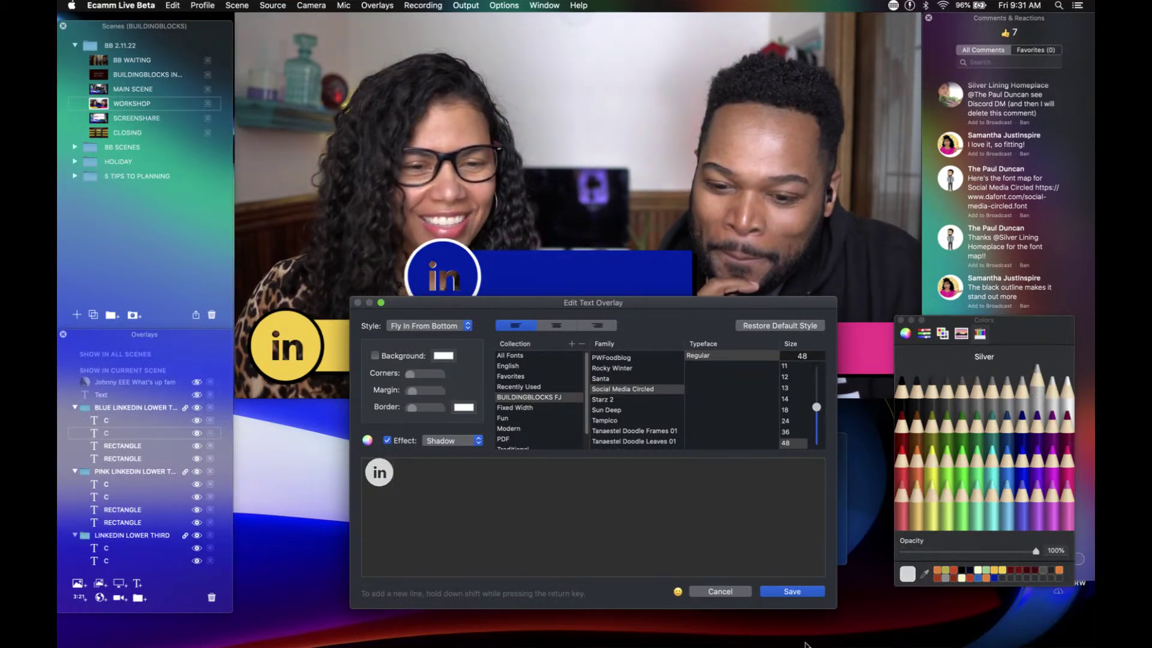
left_click(792, 594)
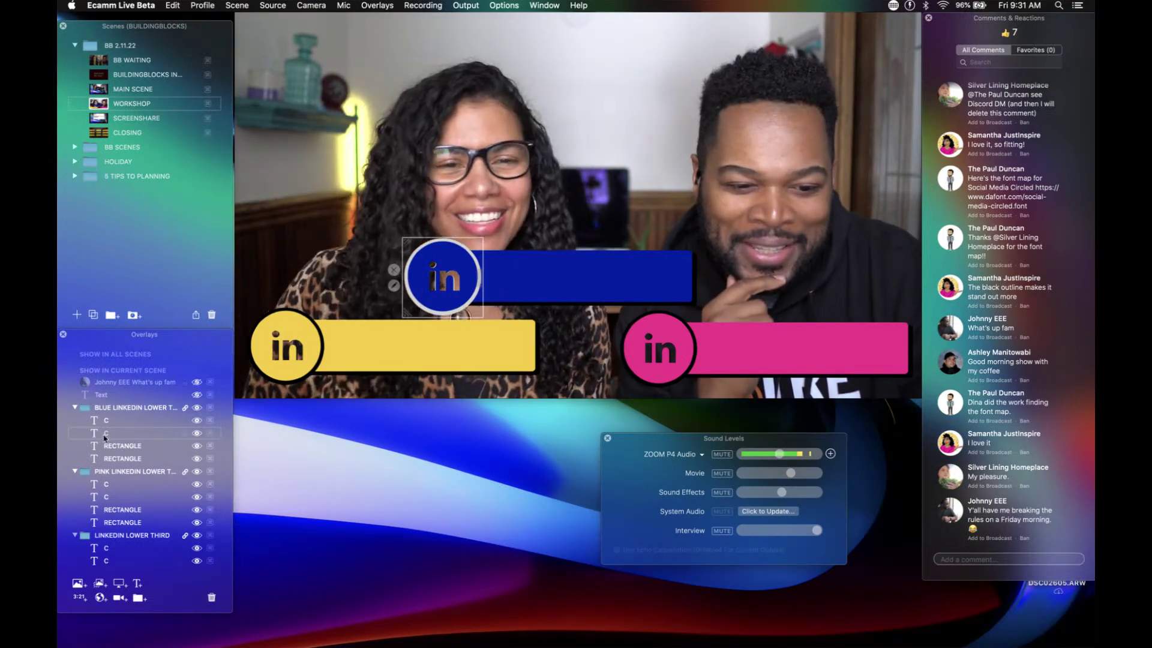
Step: Give the second rectangle a solid silver-grey backing fill
double_click(115, 459)
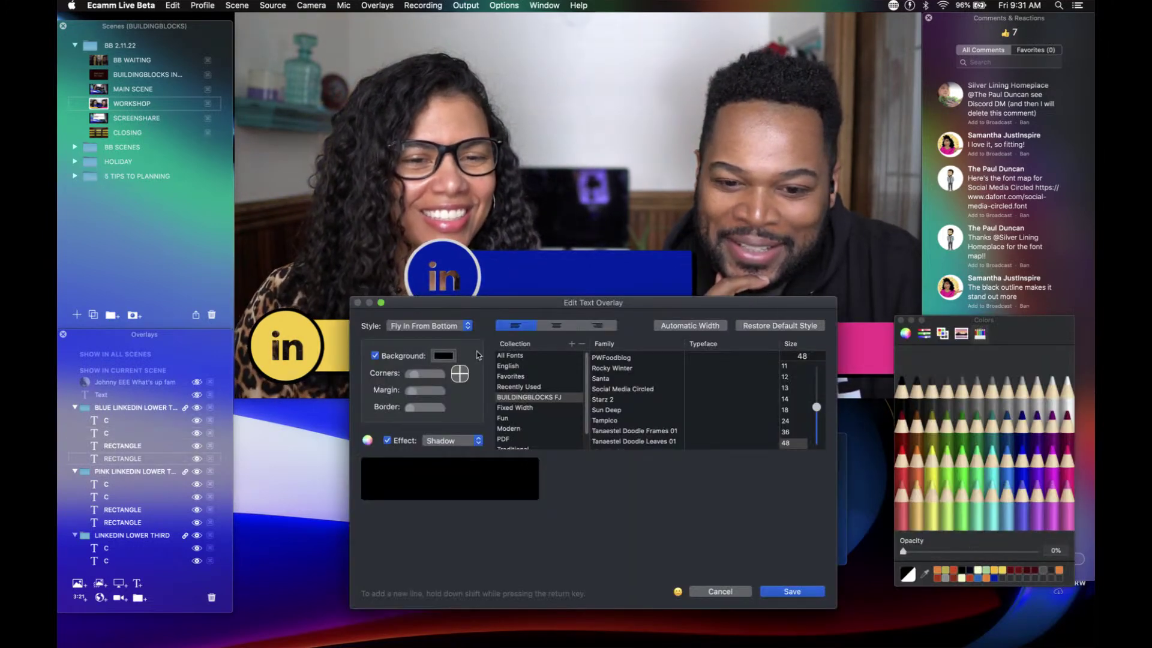
left_click(447, 358)
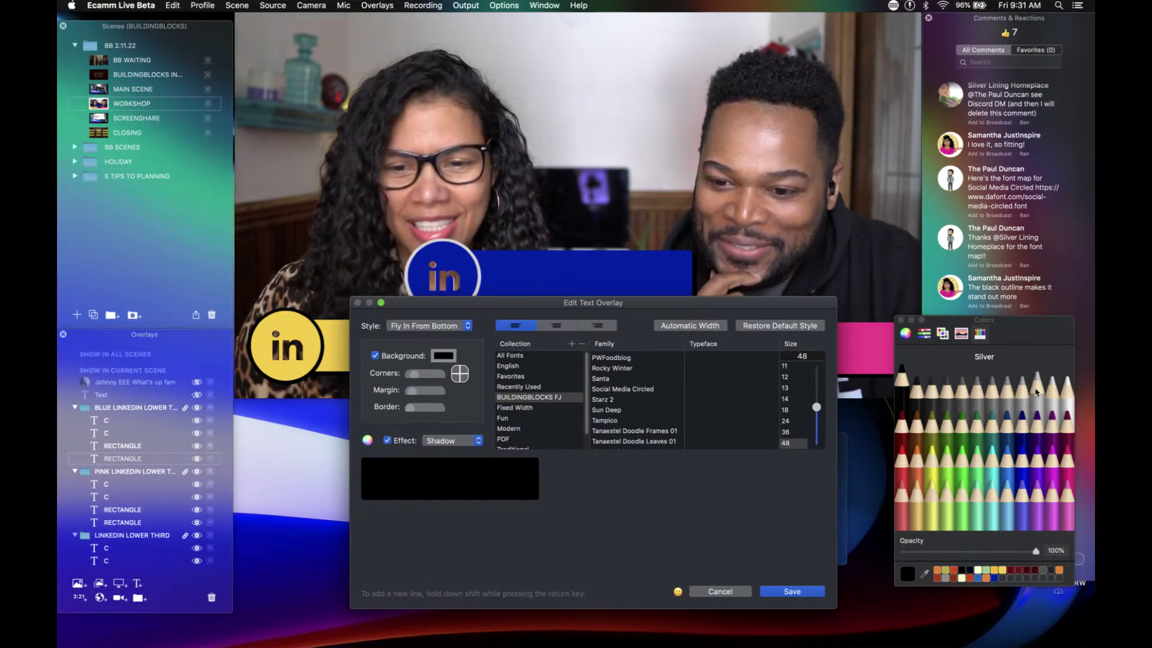
left_click(1036, 384)
left_click(792, 592)
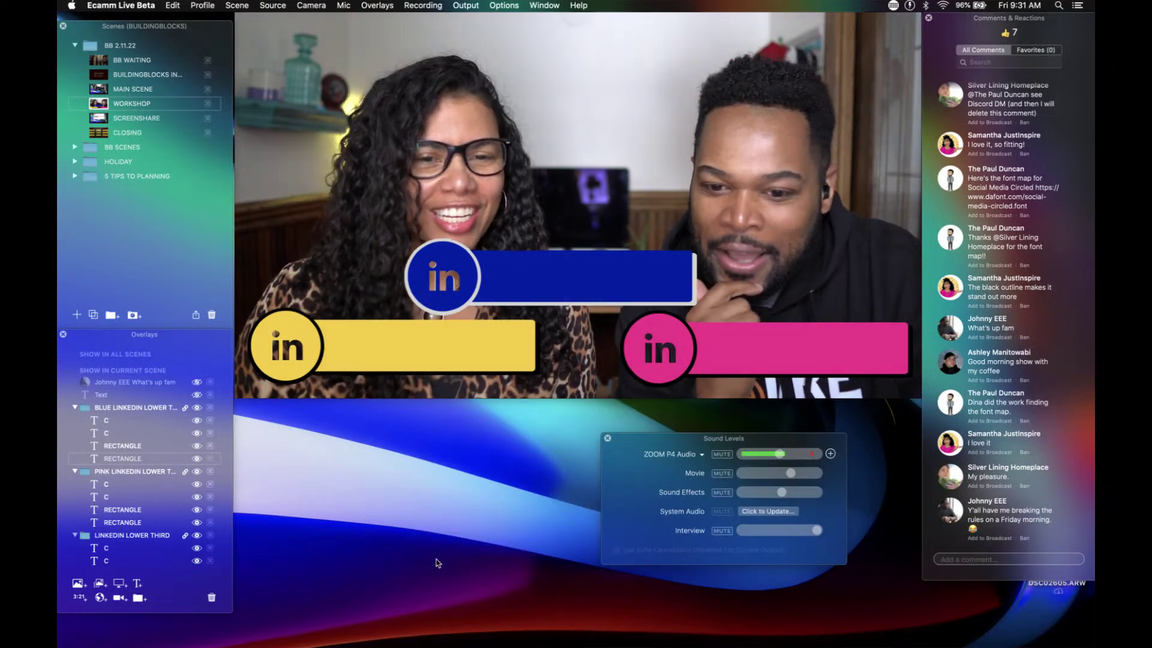
mouse_move(696, 287)
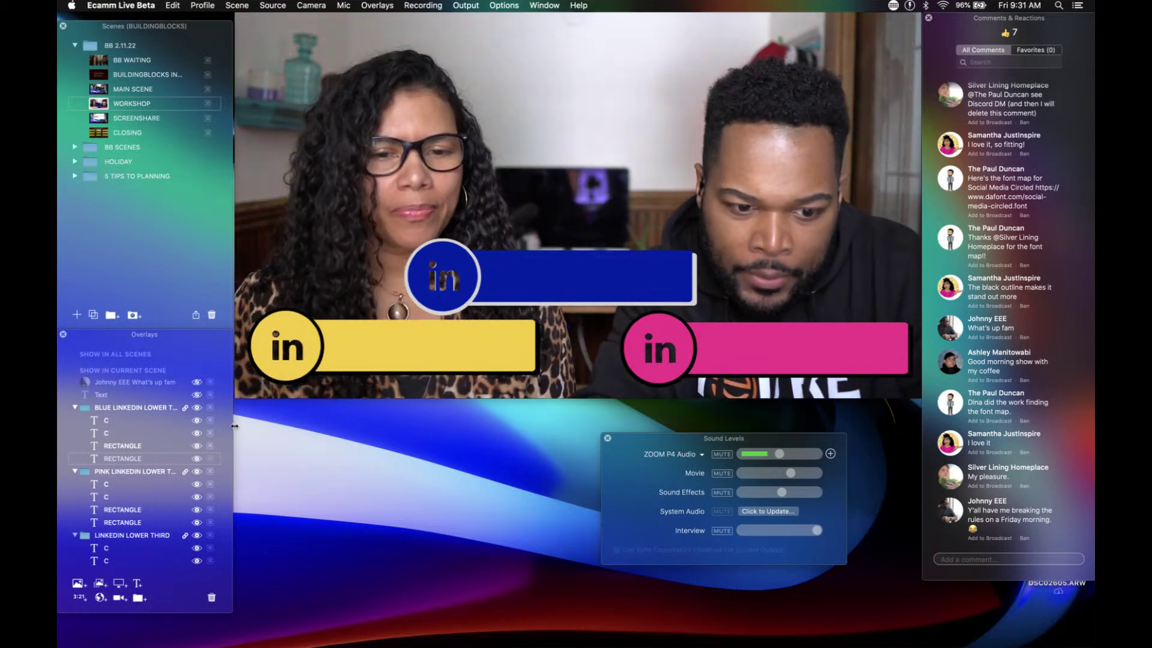
Step: Enlarge the silver backing slightly and try reordering the two RECTANGLE layers
mouse_move(462, 318)
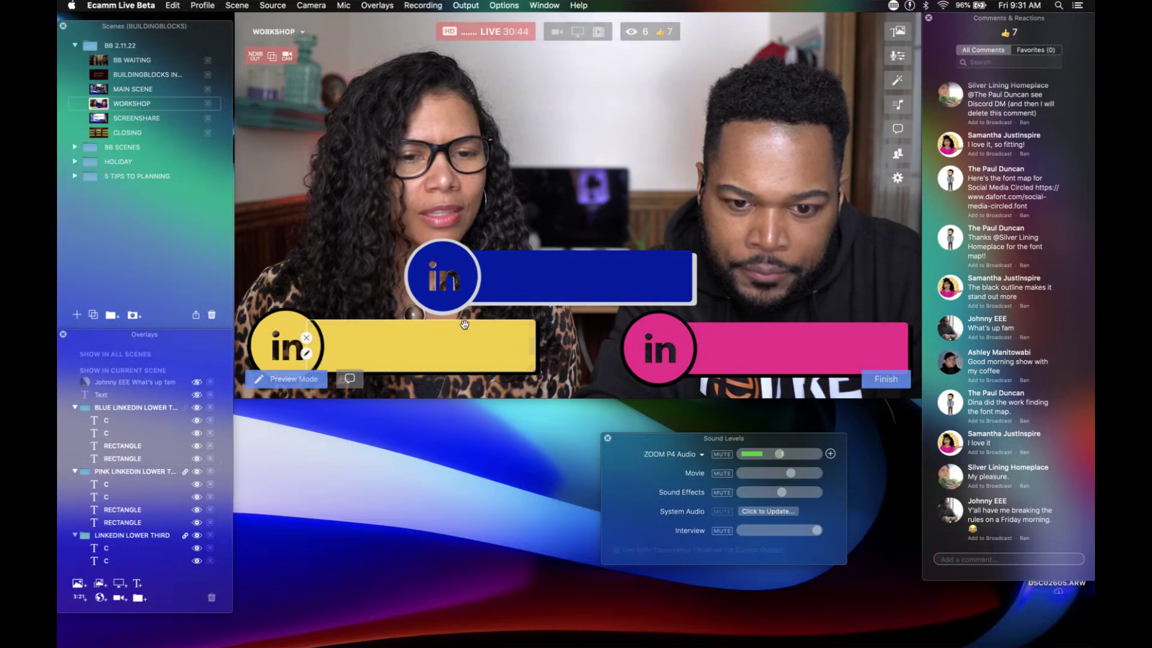
left_click_drag(690, 297, 694, 305)
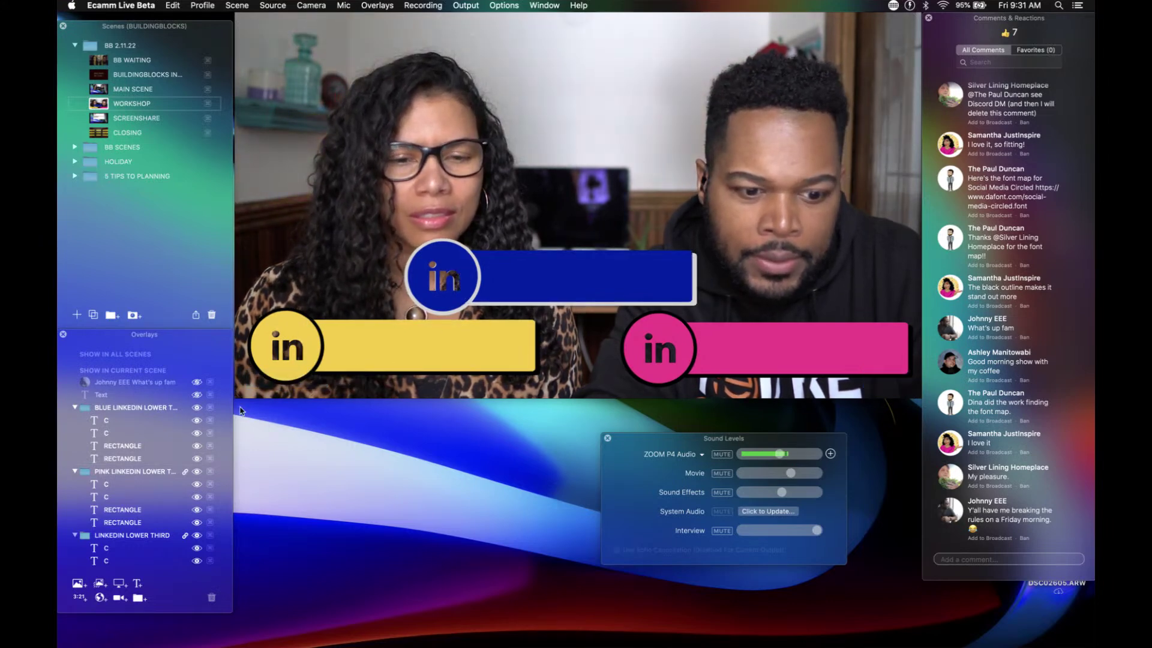
left_click(120, 445)
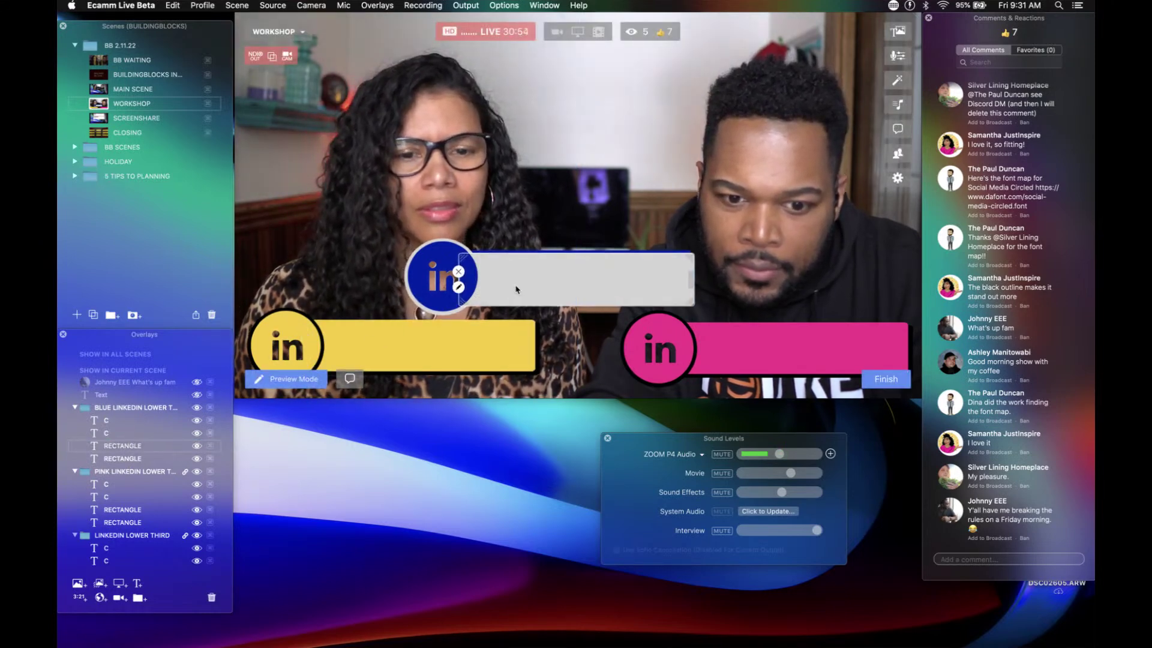
left_click_drag(115, 446, 116, 461)
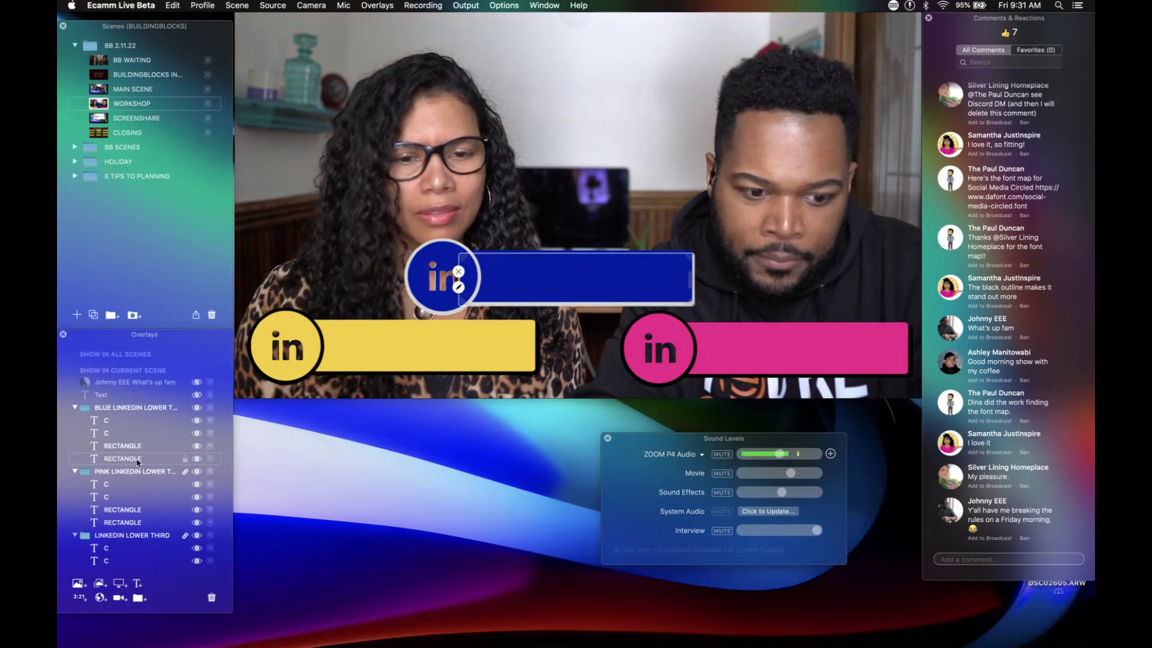
left_click_drag(138, 461, 136, 446)
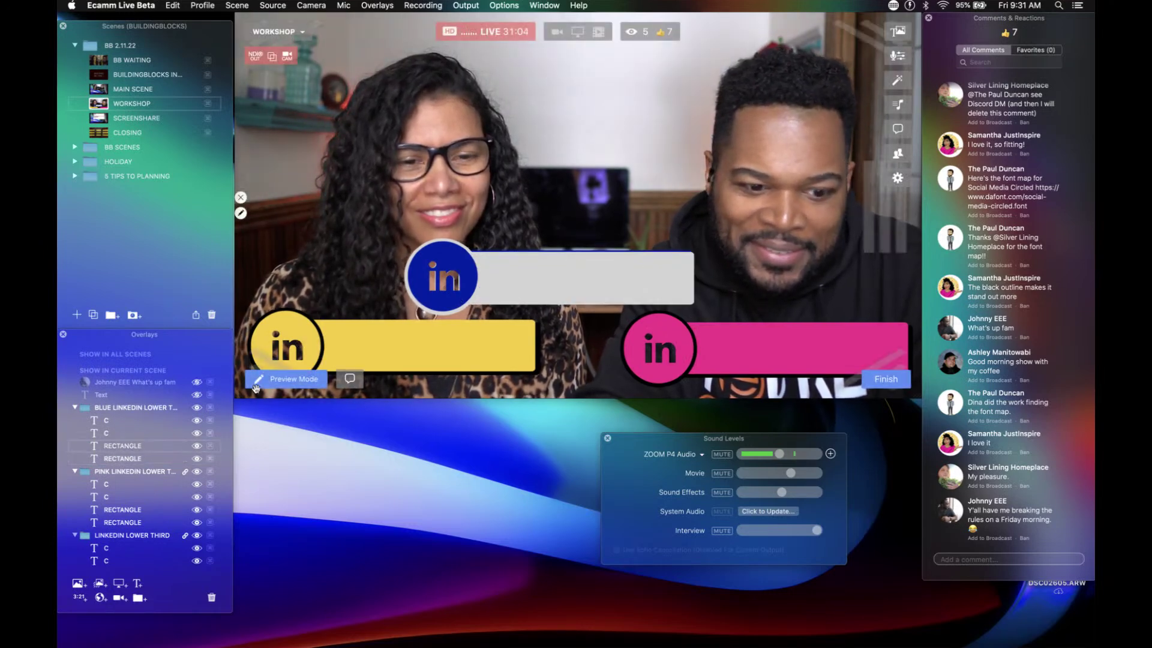
left_click_drag(157, 447, 158, 460)
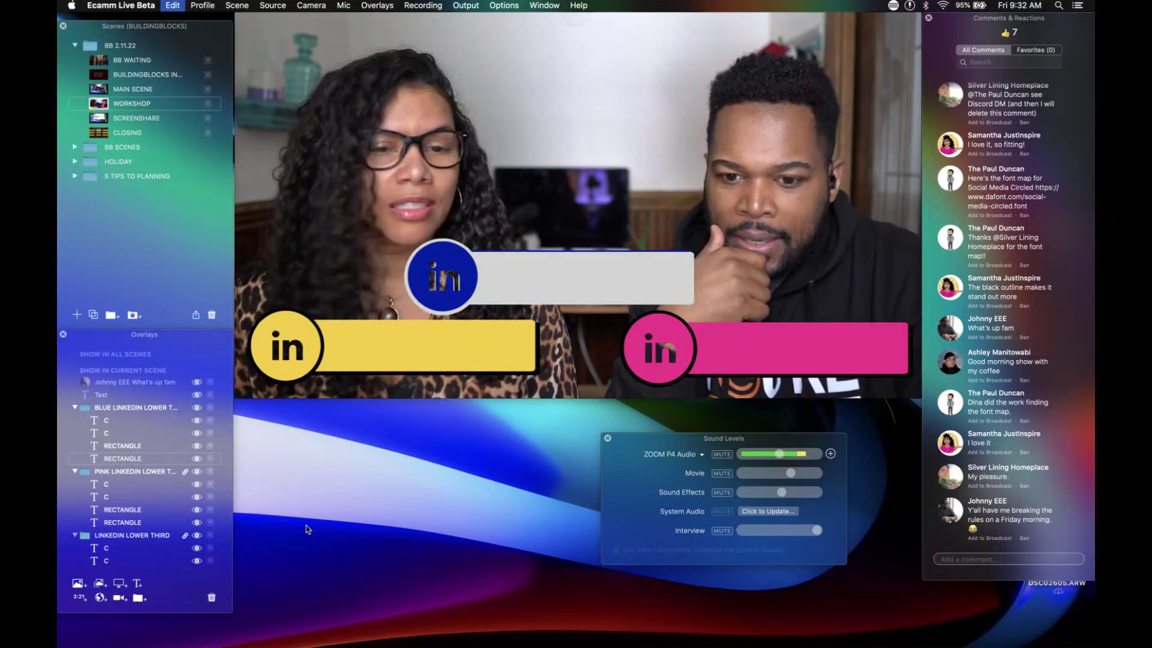
Step: Undo the layer reordering so the blue bar sits back on top of the backing
key("super+z")
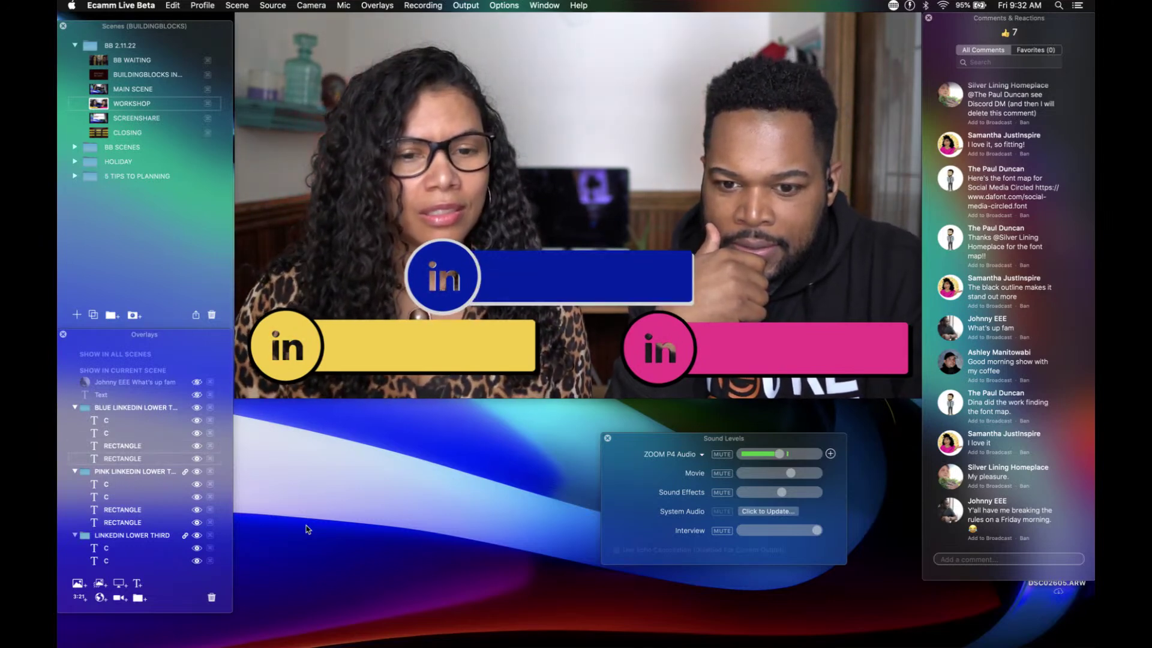
key("super+shift+z")
key("super+z")
key("super+z")
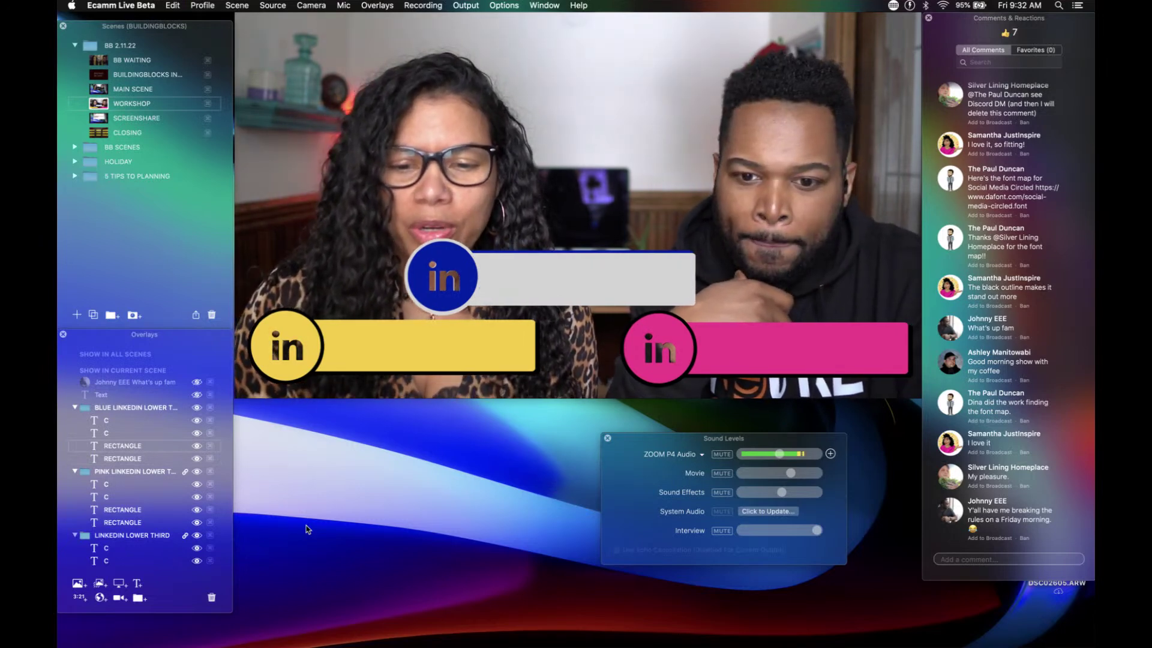
key("super+z")
key("super+z")
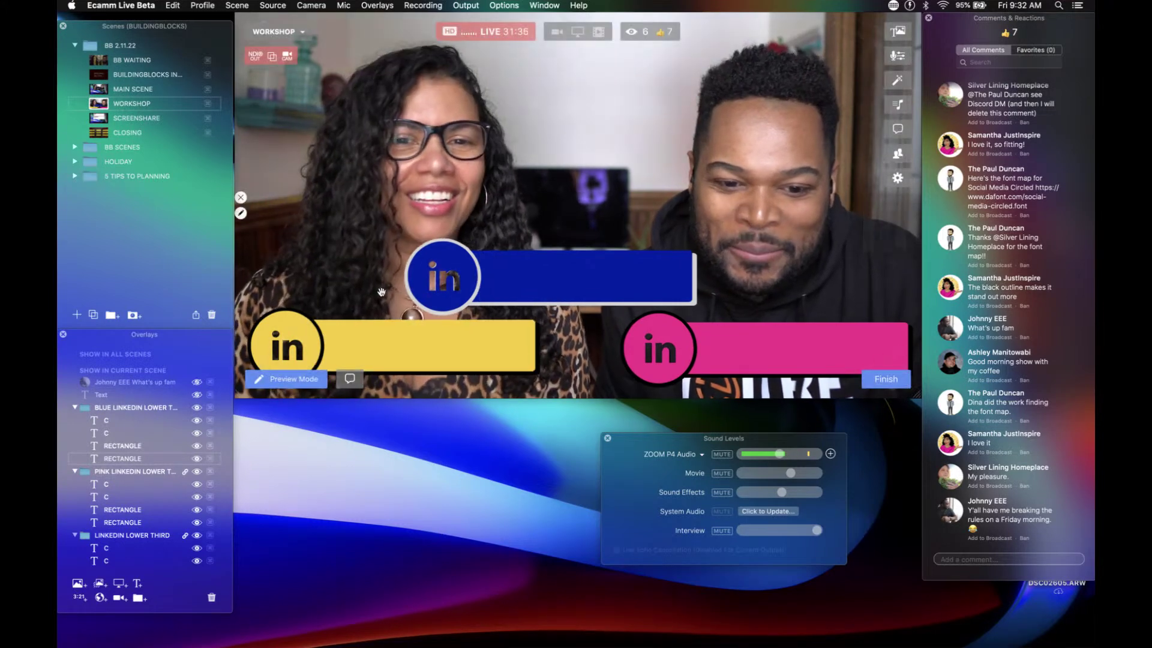
mouse_move(405, 295)
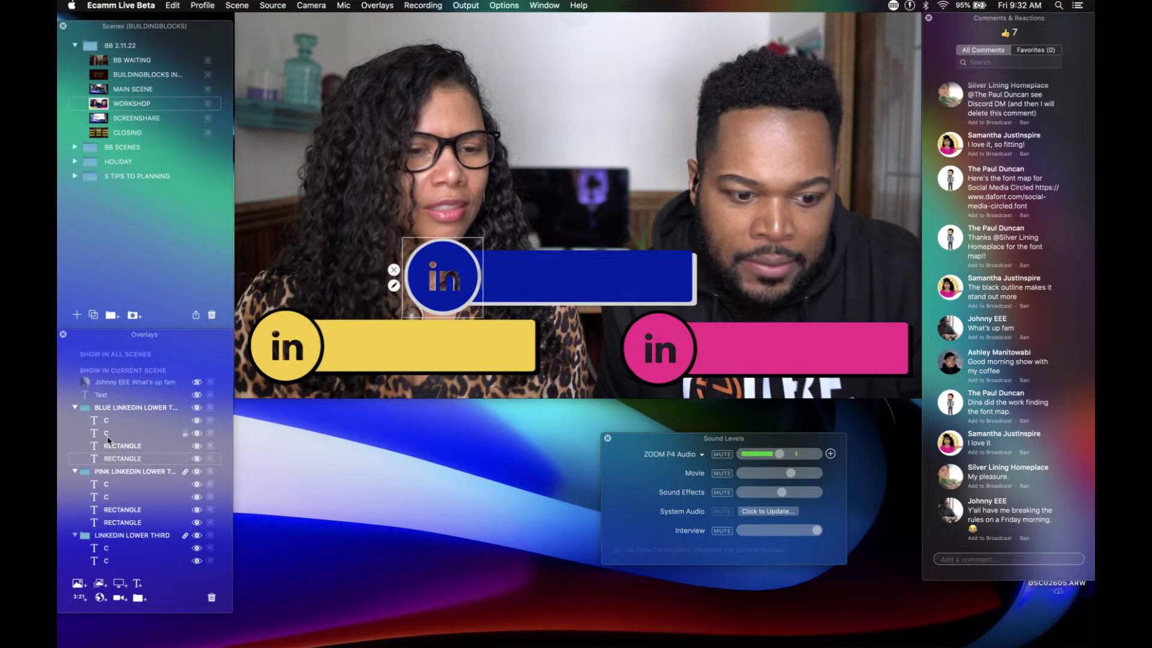
double_click(109, 438)
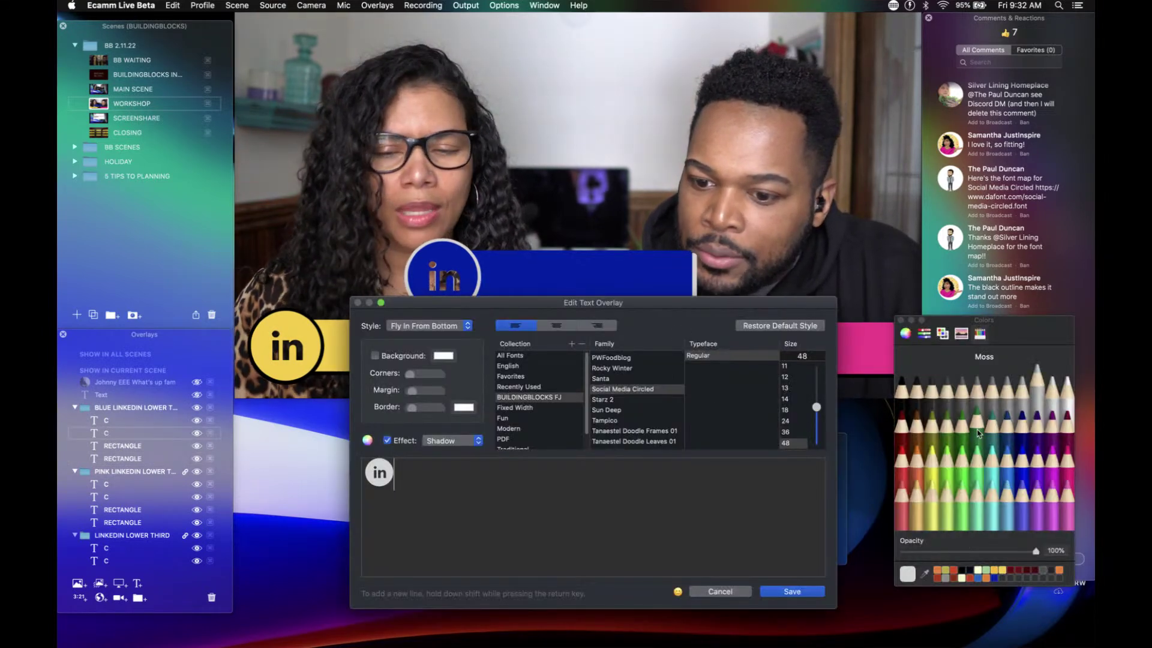
Step: After trying Ocean and Silver, colour the badge's 'in' lettering a brightened dark blue
left_click(1007, 423)
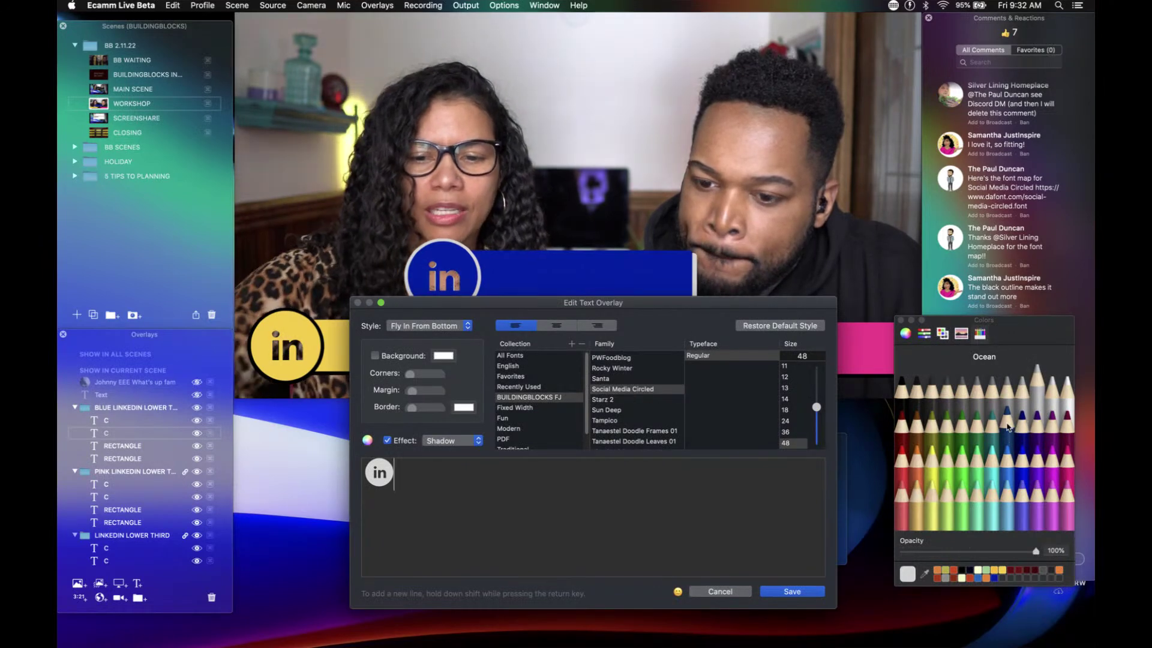
left_click(994, 579)
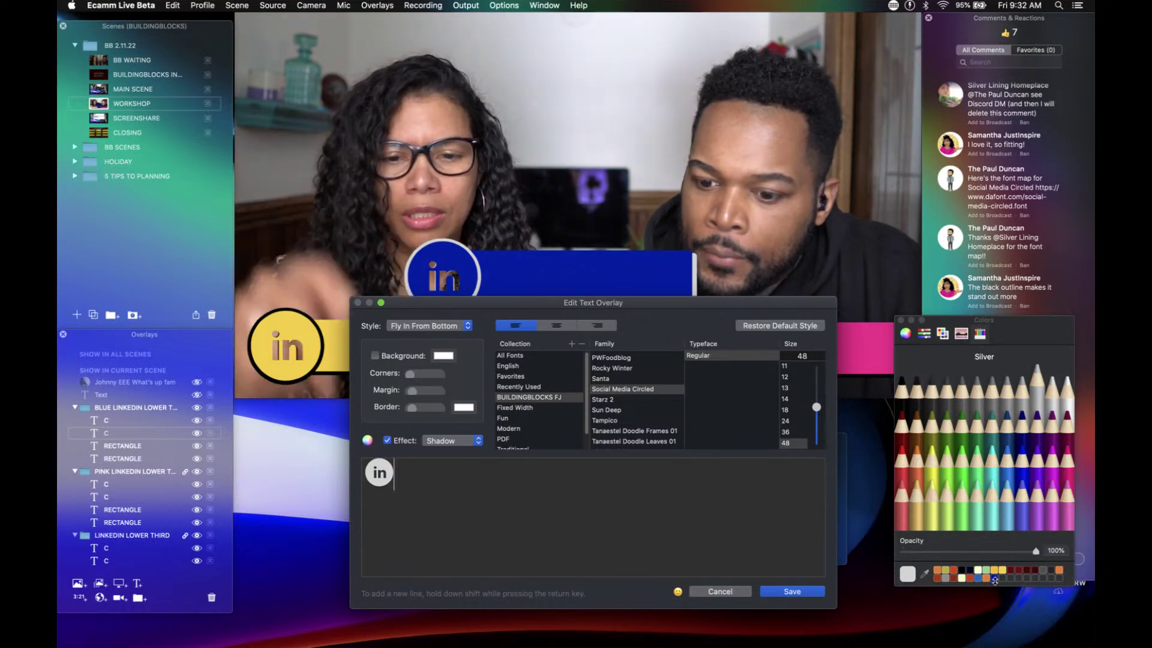
left_click(994, 577)
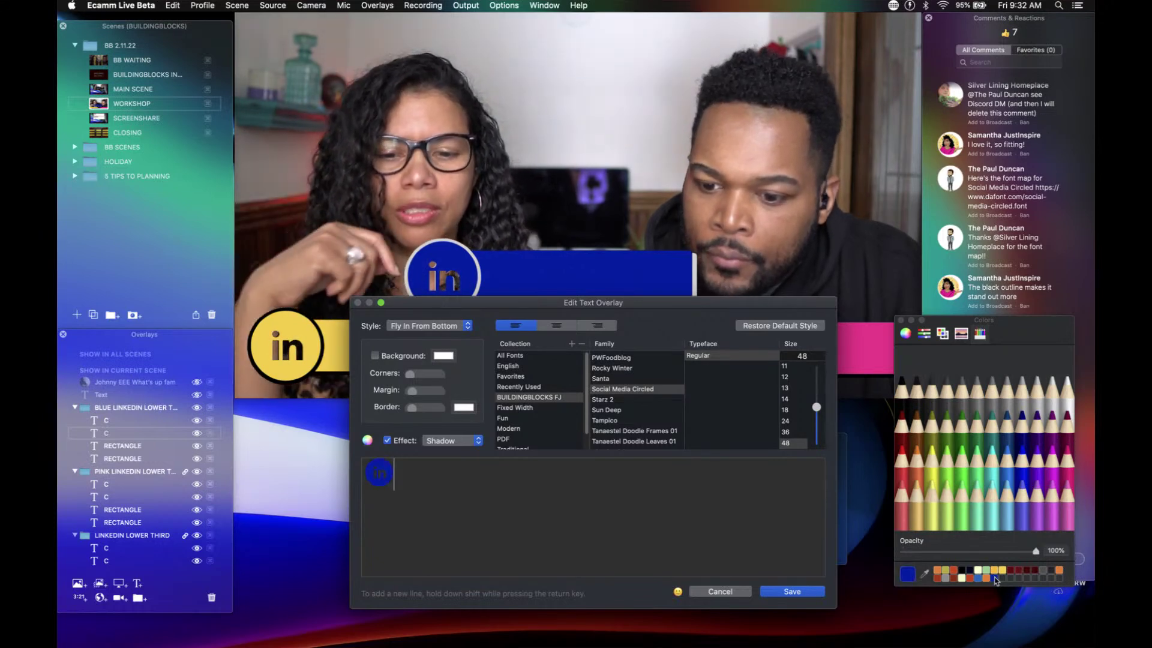
left_click(906, 334)
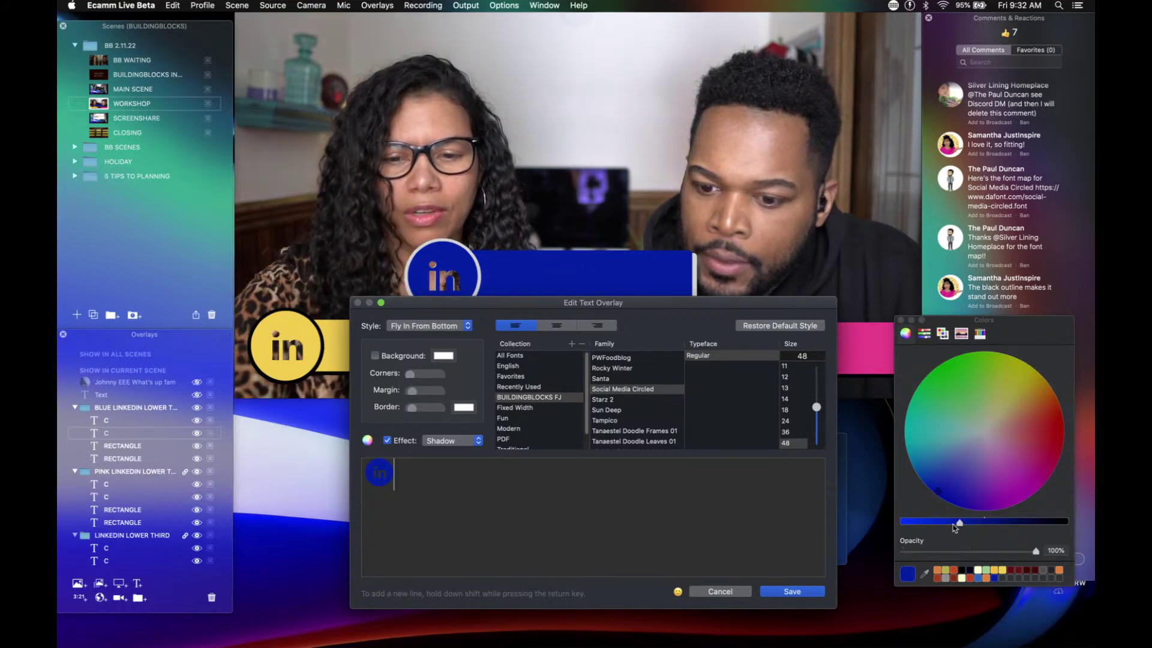
left_click_drag(960, 524, 902, 522)
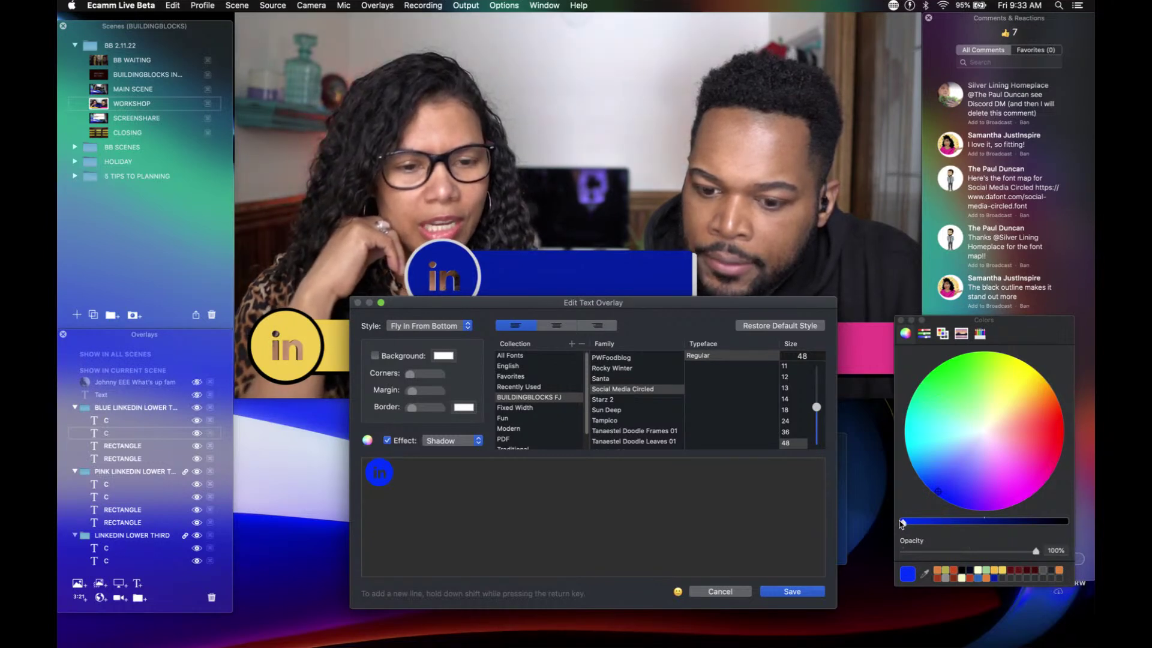
left_click(805, 592)
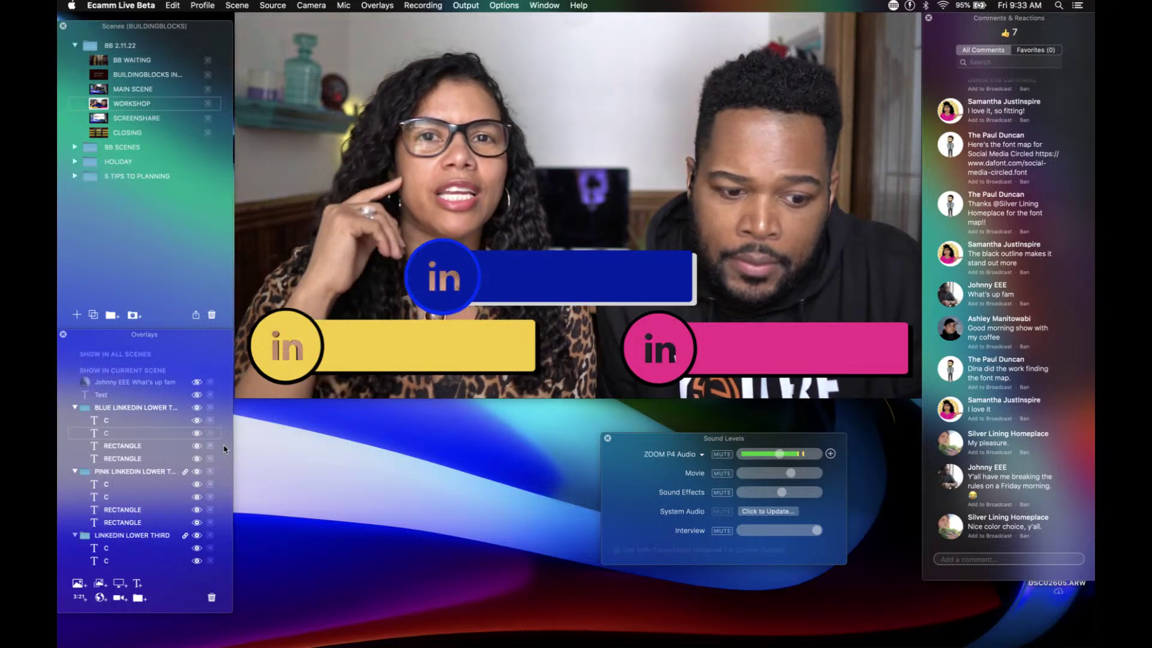
Step: Change the backing rectangle to an opaque, brightened blue instead of silver-grey
double_click(120, 460)
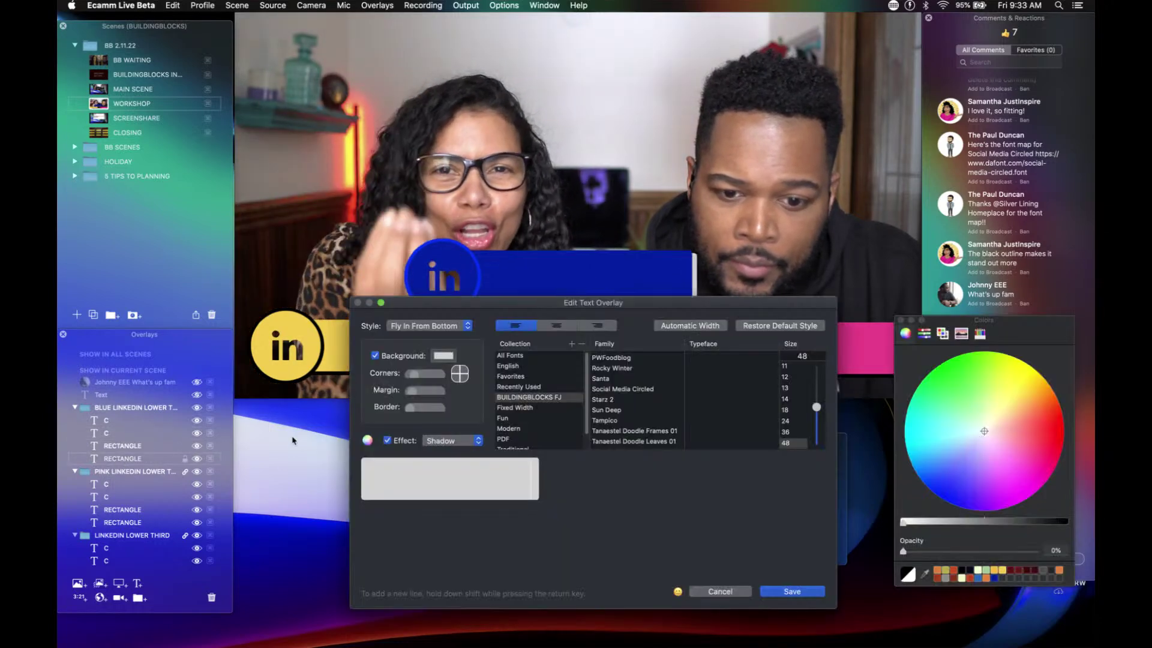
left_click(443, 356)
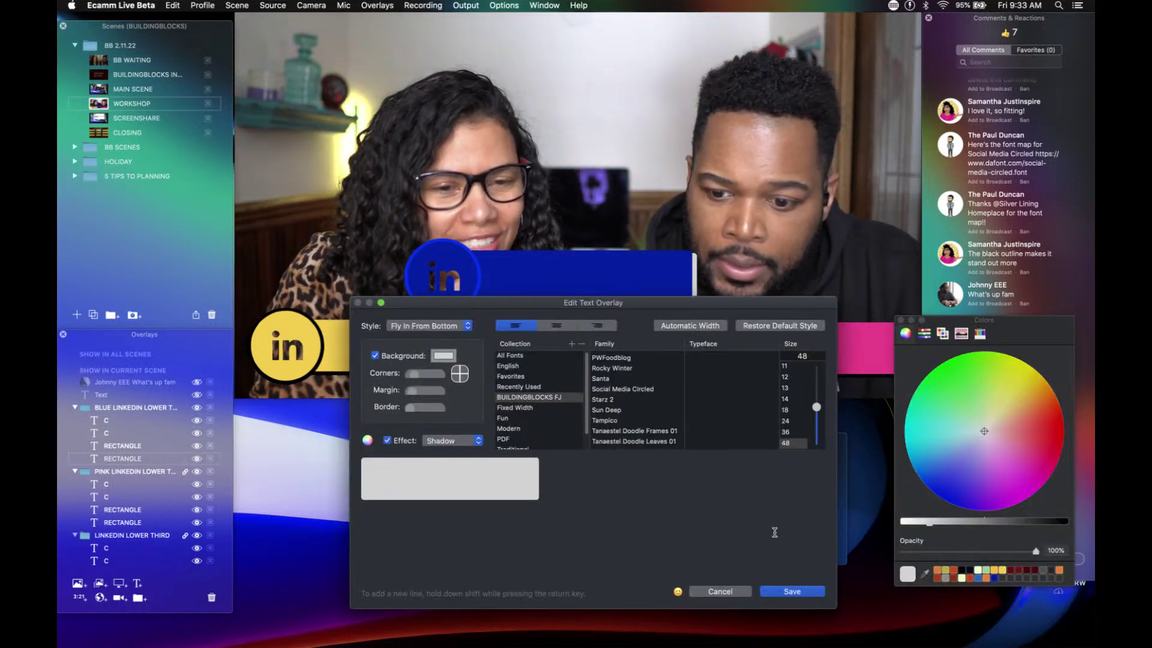
left_click(993, 579)
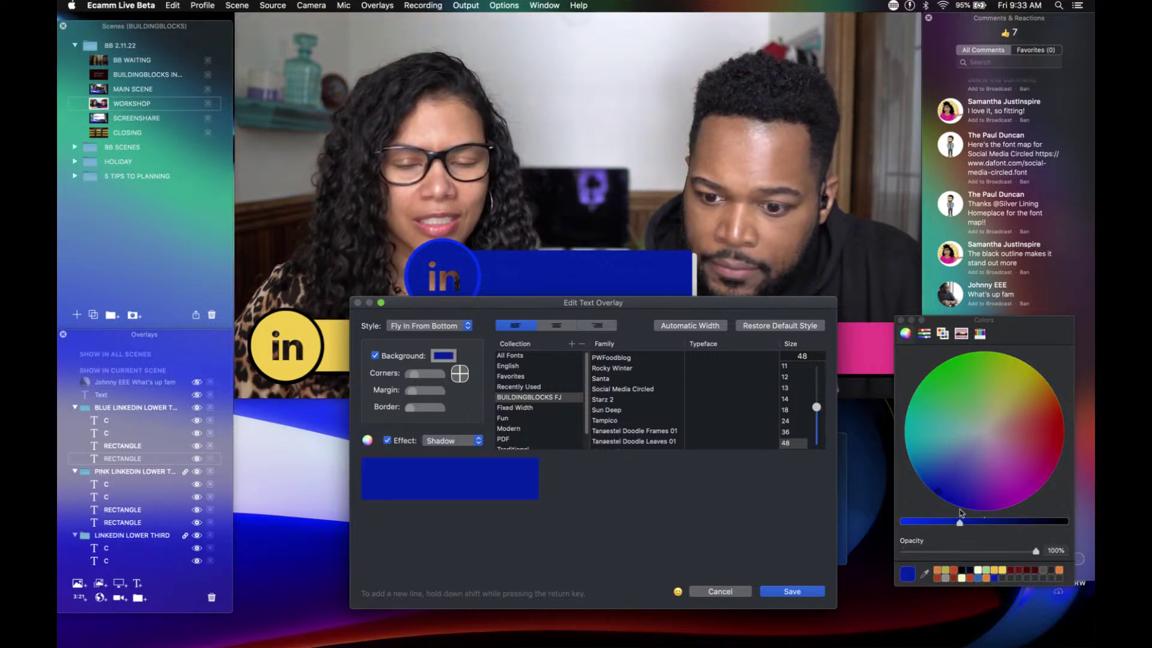
left_click_drag(960, 524, 875, 517)
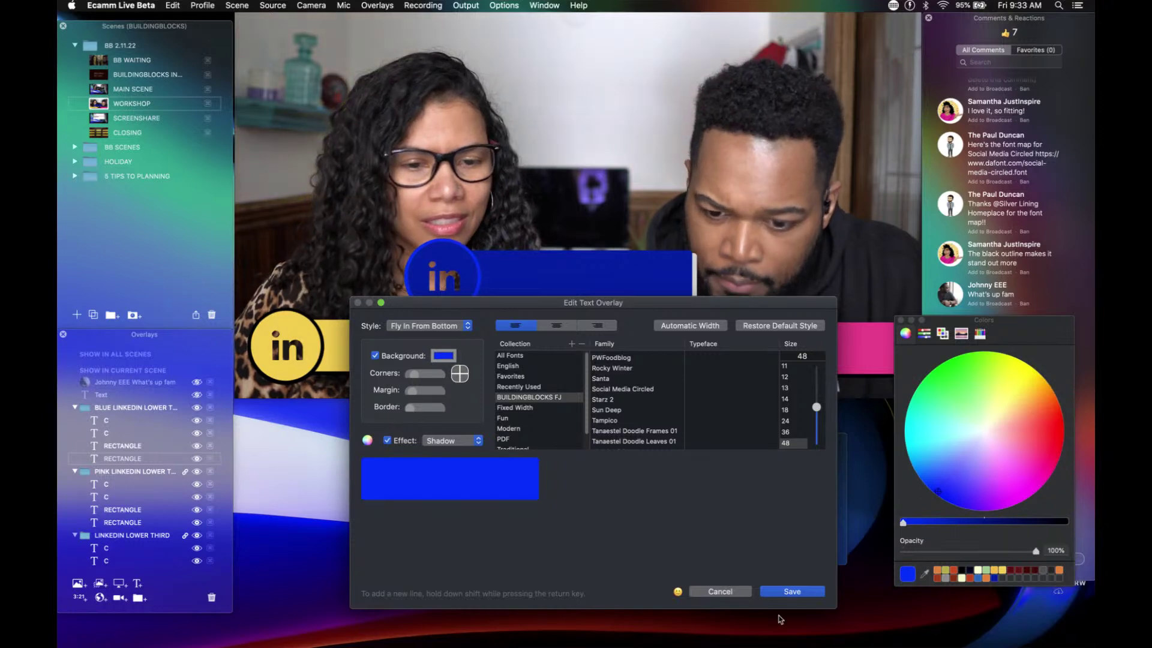
left_click(791, 591)
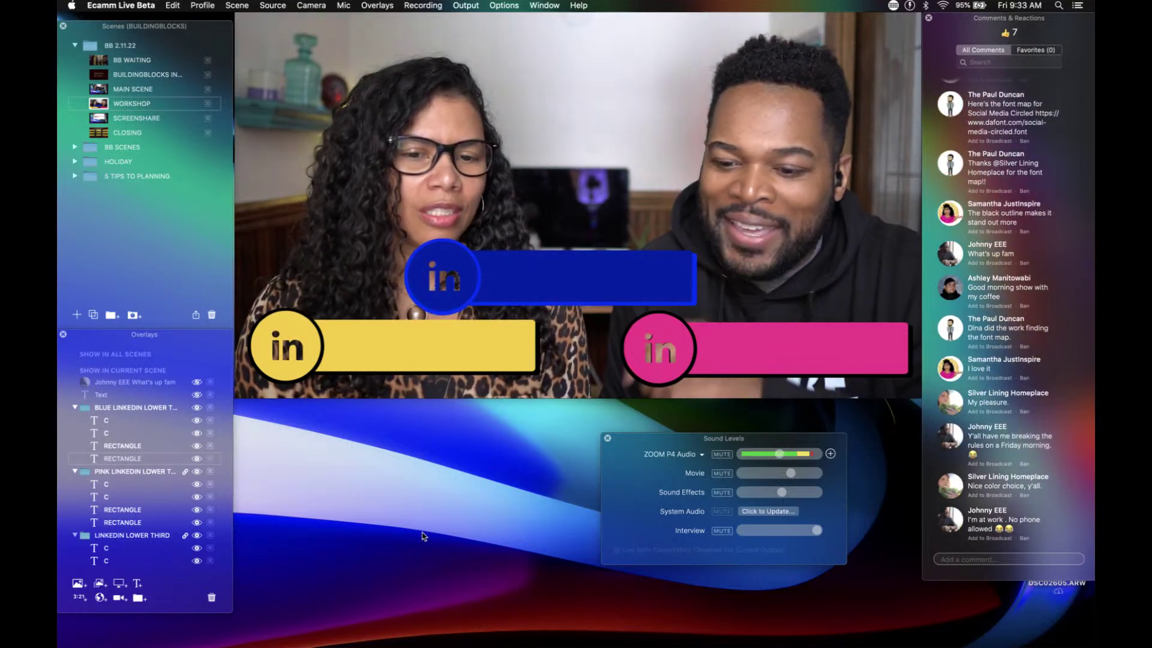
Step: Briefly show and hide the viewer comment, then lock the blue lower-third's lettering layer
left_click(950, 519)
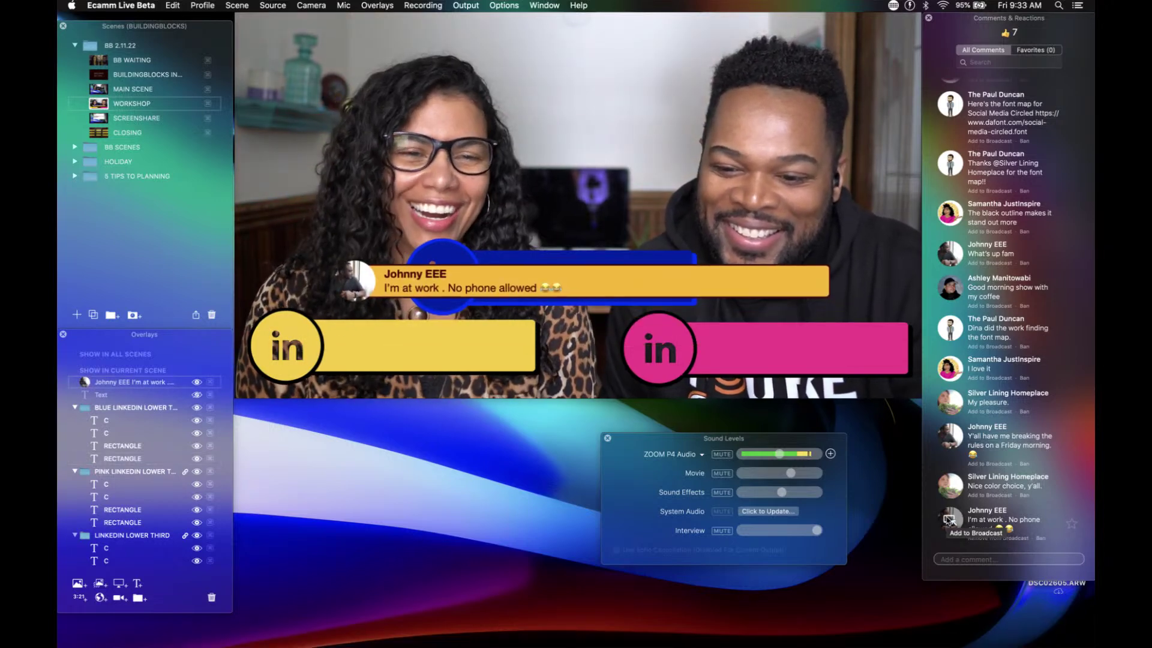
left_click(950, 520)
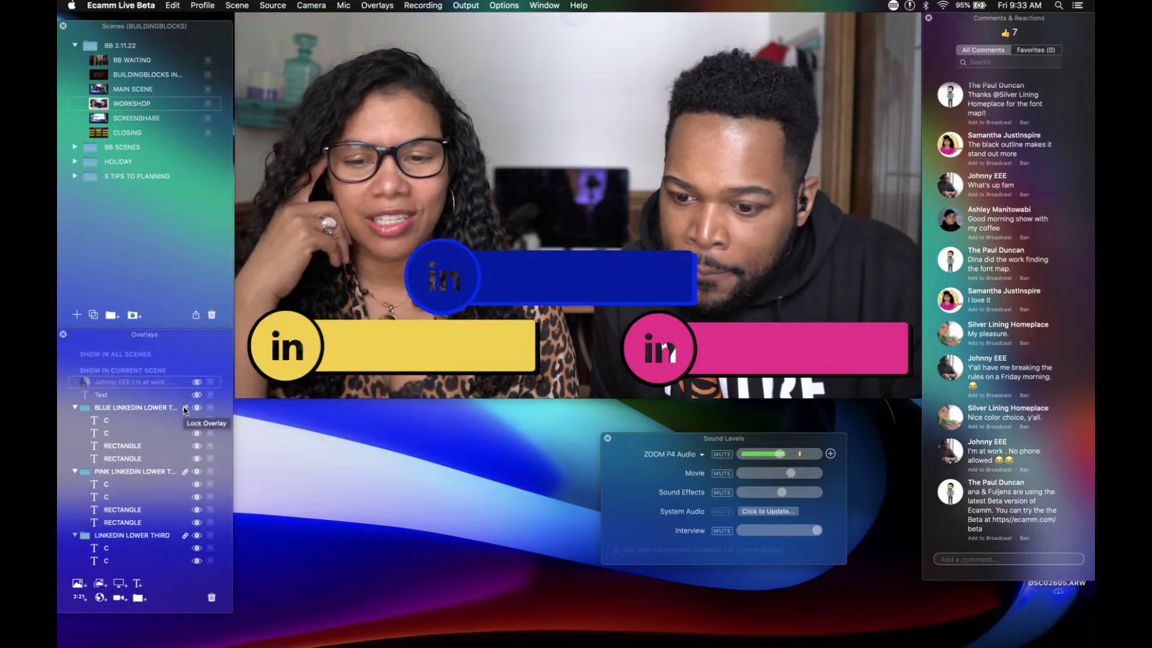
left_click(183, 432)
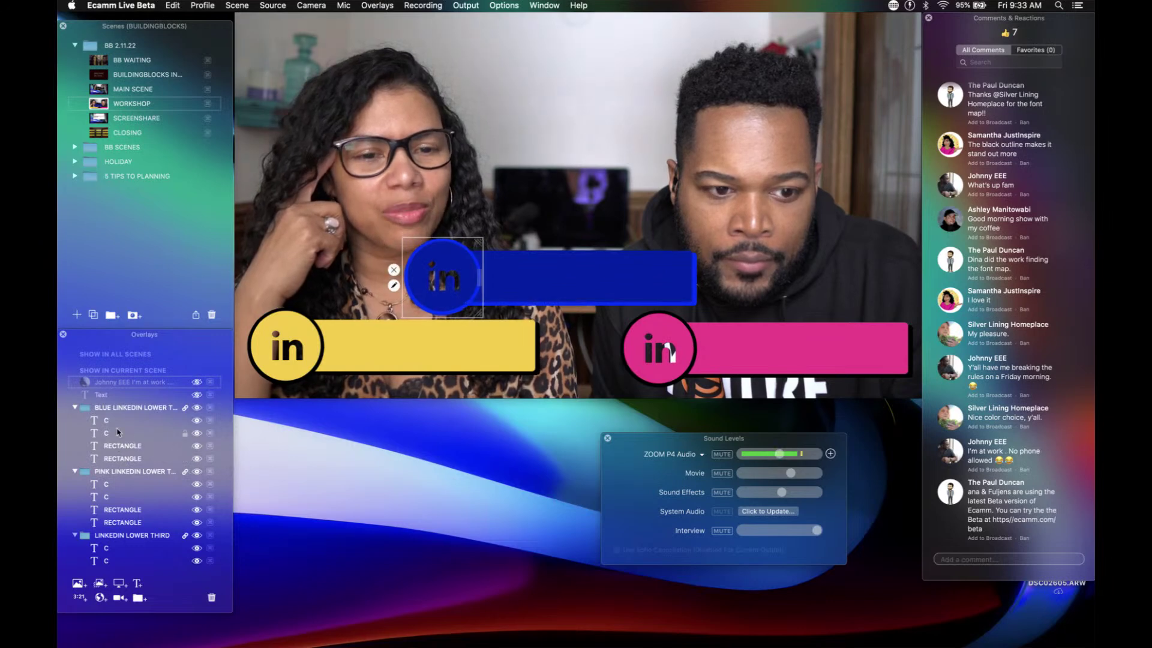
Step: Set the Cam Link 4K camera's transition to None in the Workshop scene
left_click(99, 90)
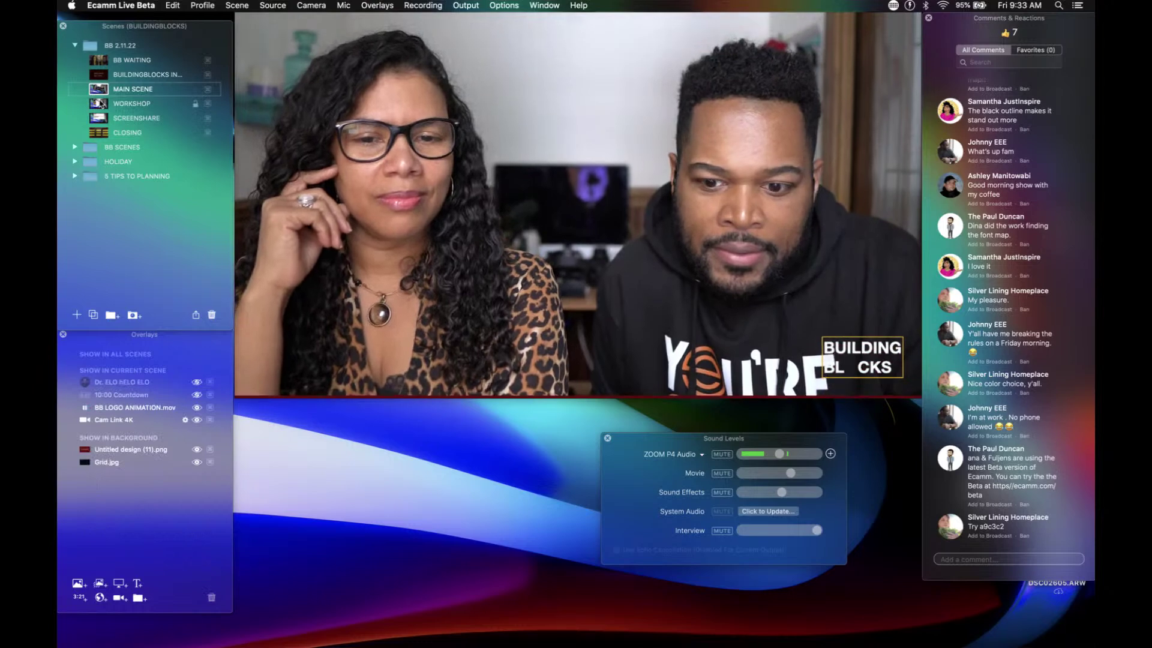
left_click(100, 104)
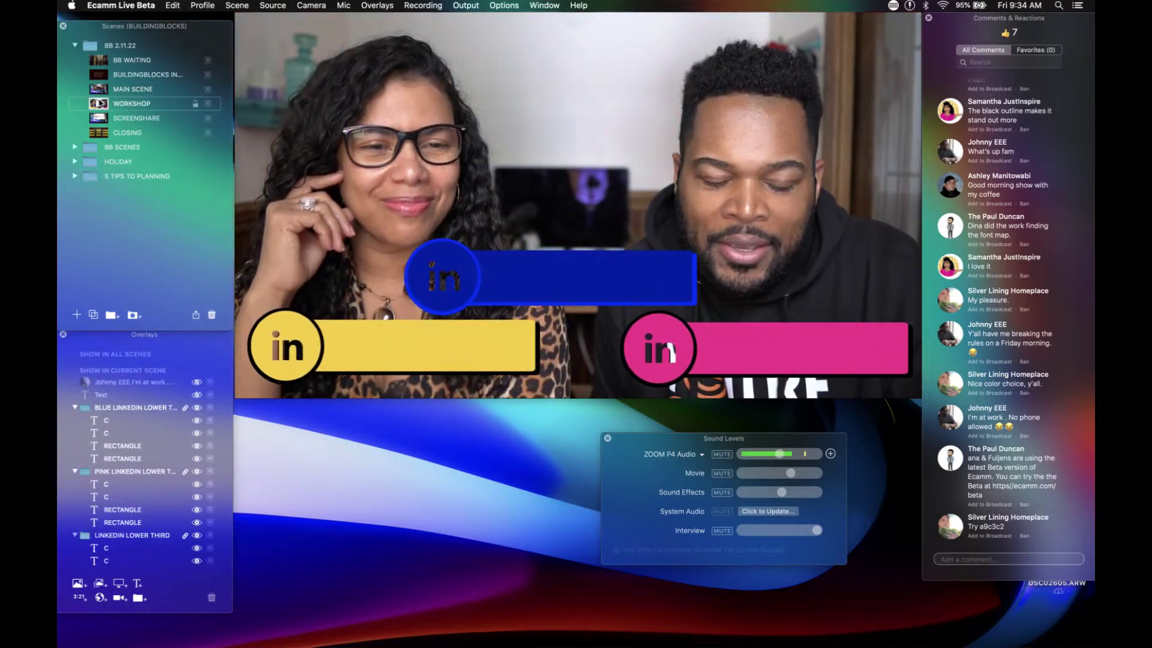
mouse_move(255, 236)
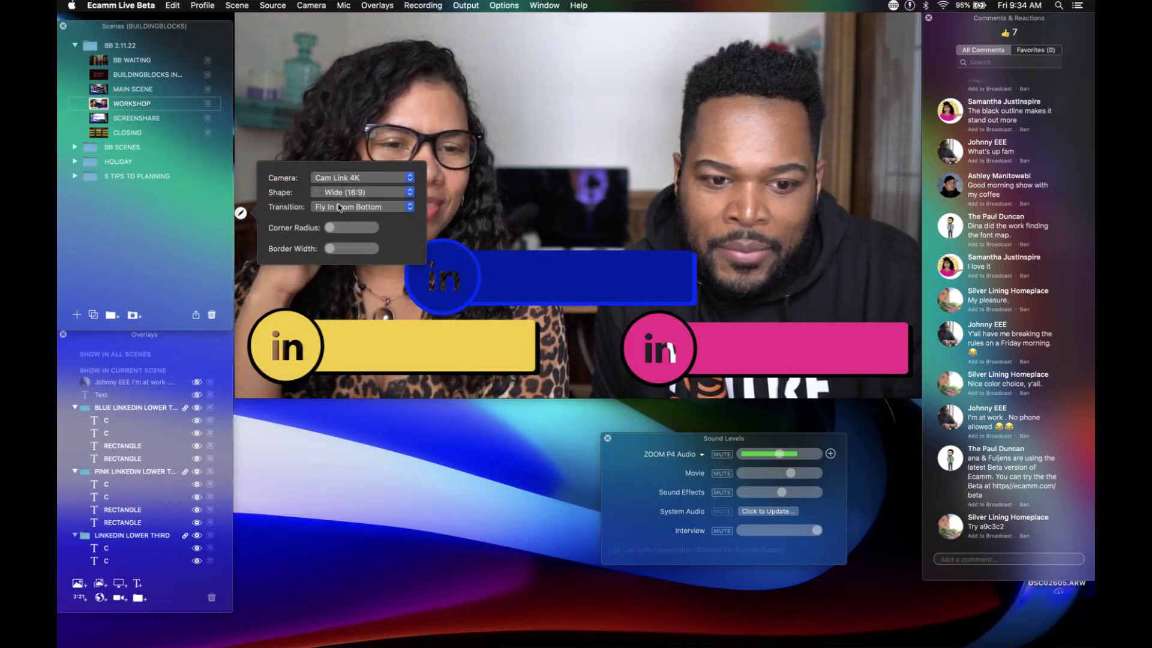
left_click(340, 207)
left_click(325, 159)
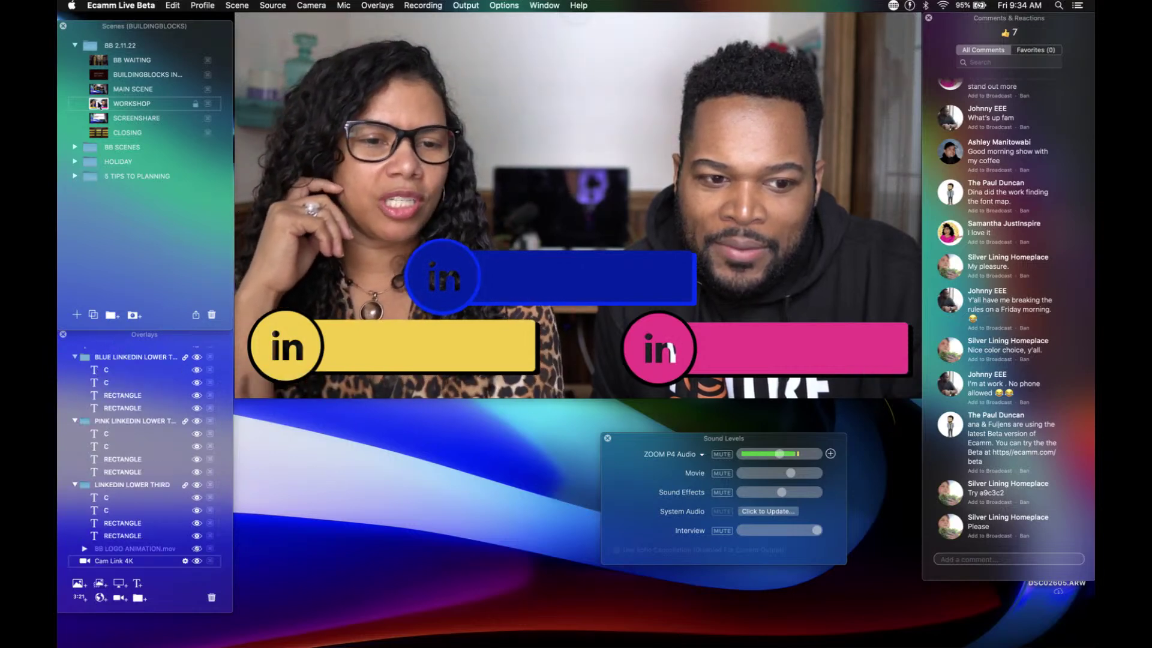
Step: Move the blue lower third to the top-right and place a duplicate mid-frame
left_click(98, 105)
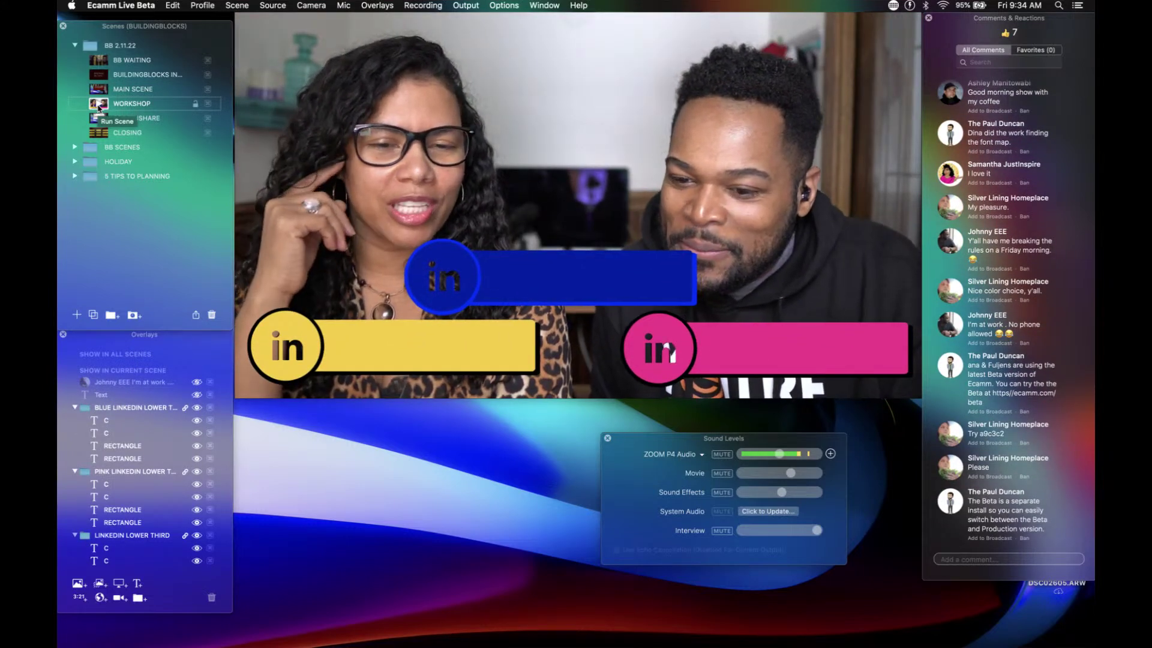
mouse_move(489, 179)
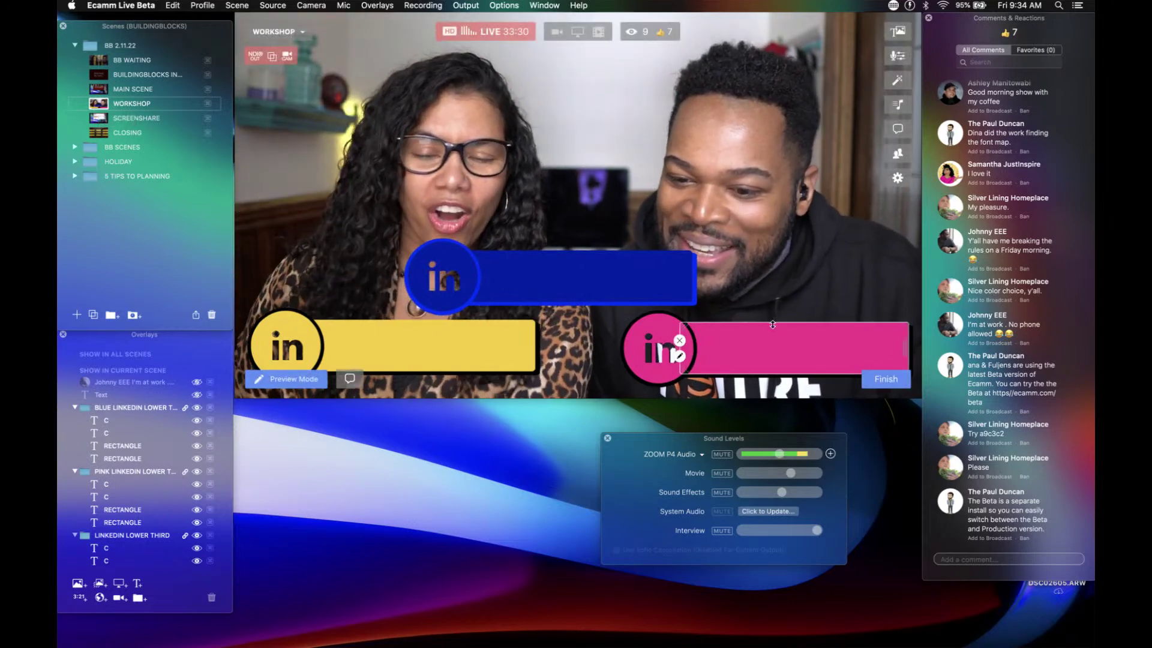
mouse_move(959, 444)
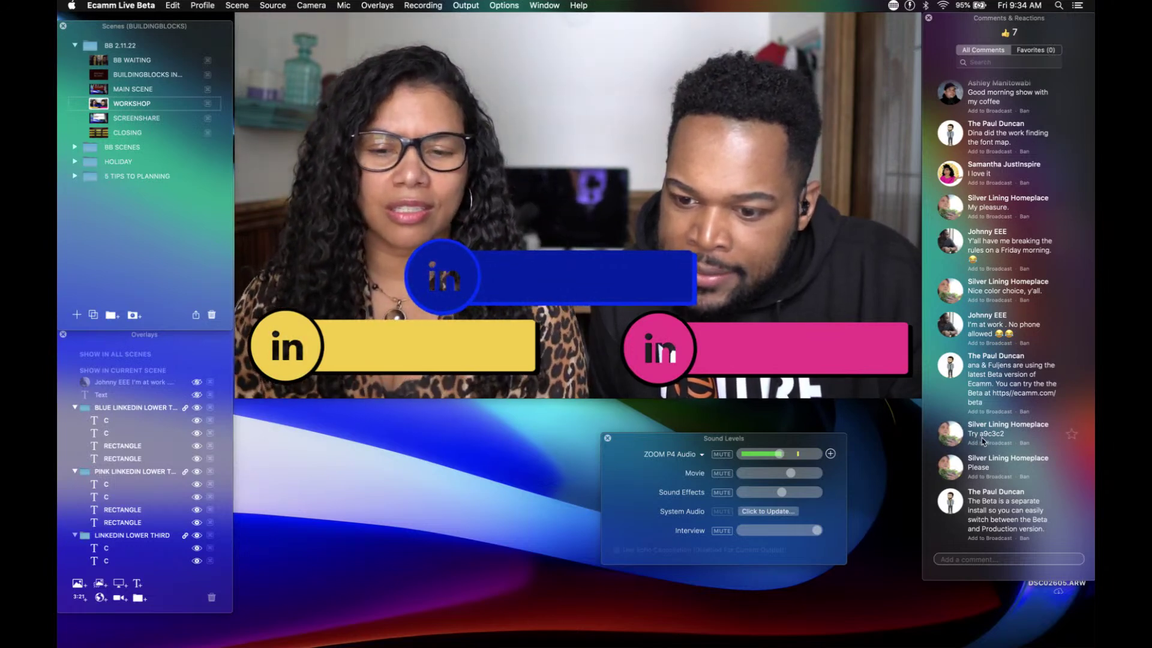
mouse_move(613, 281)
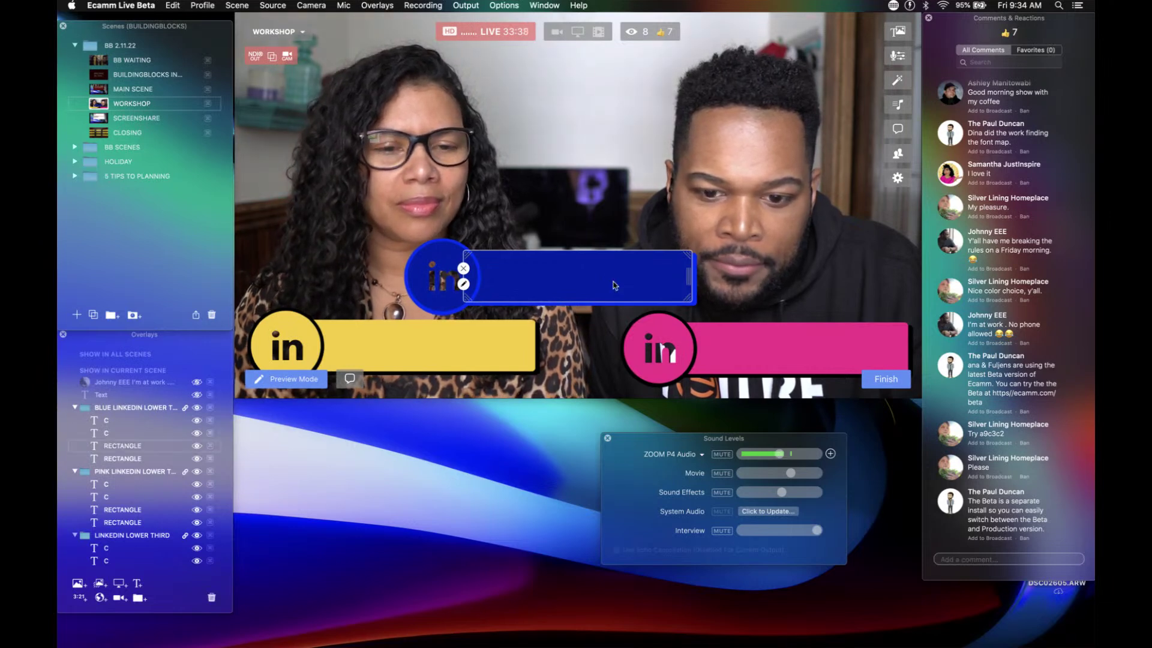
left_click_drag(614, 282, 834, 54)
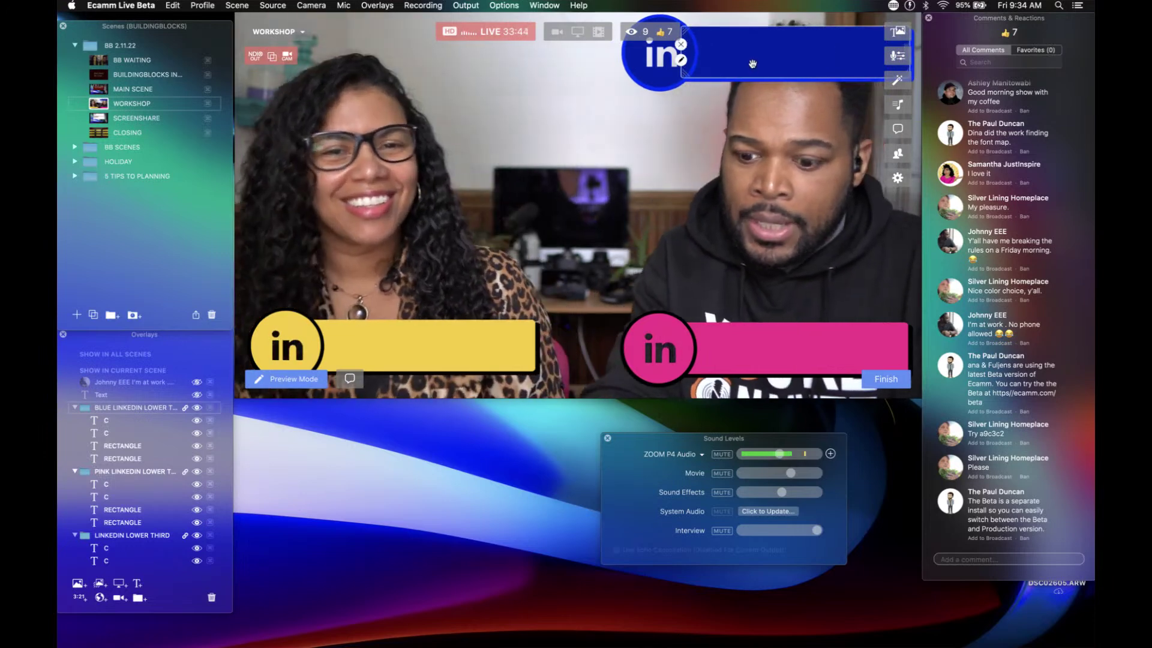
left_click_drag(753, 62, 542, 286)
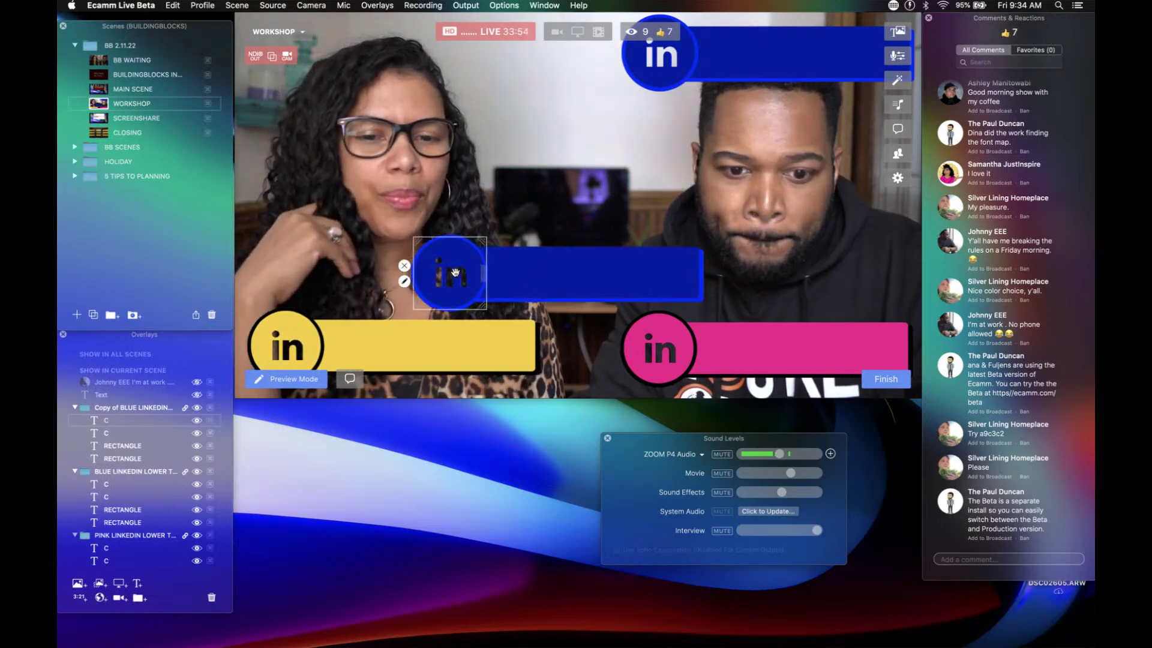
Step: Colour the mid-frame copy's 'in' circle sage hex A9C3C2 and keep it as a swatch
double_click(109, 424)
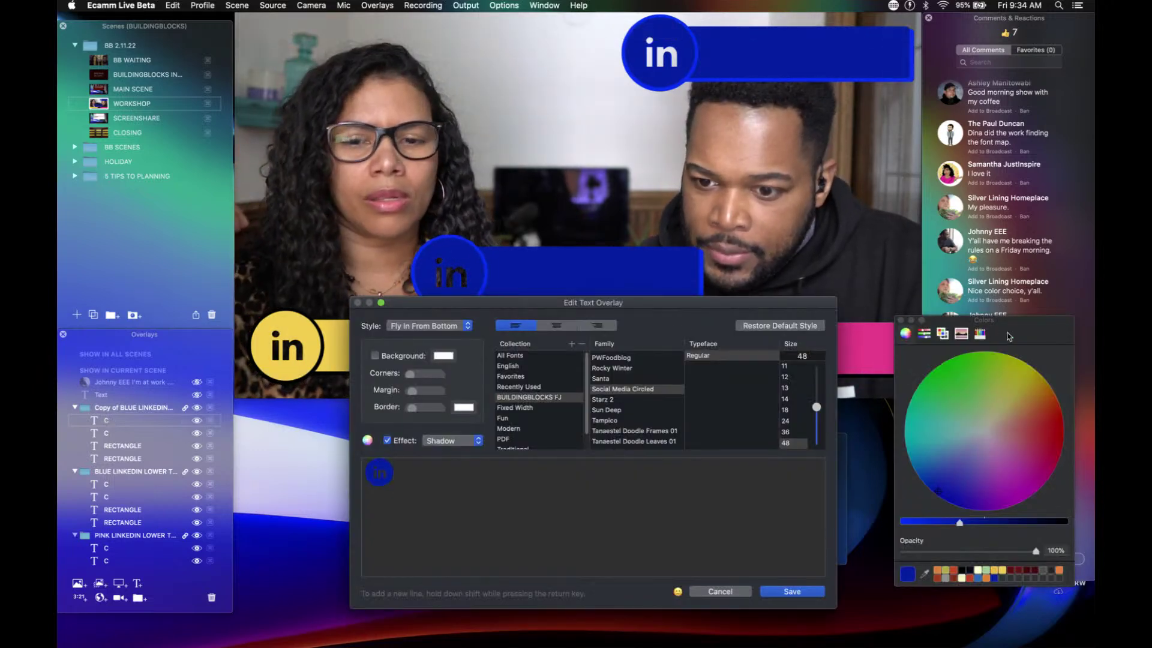
left_click_drag(1009, 336, 939, 324)
left_click(834, 323)
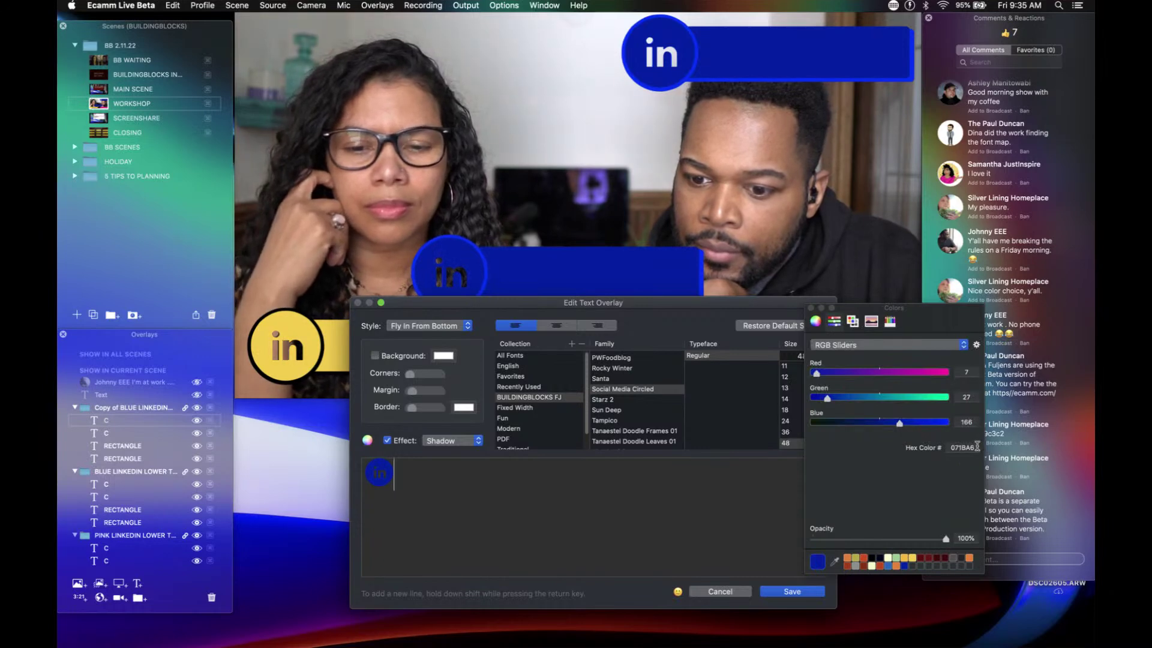
double_click(977, 446)
type("A9")
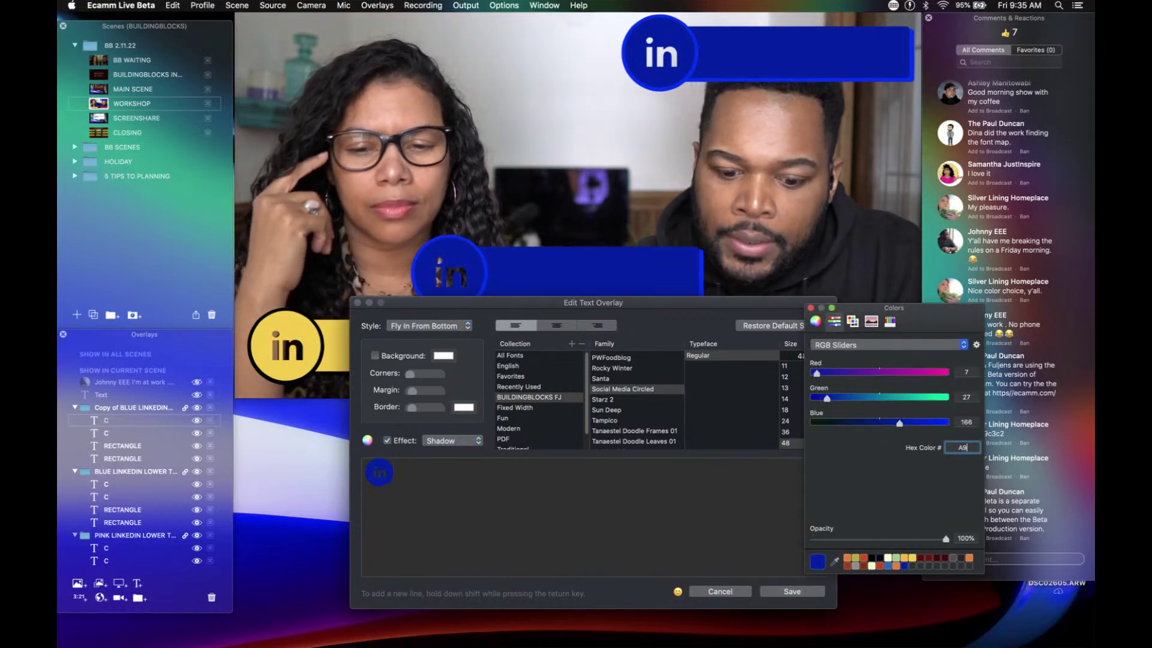
type("C3")
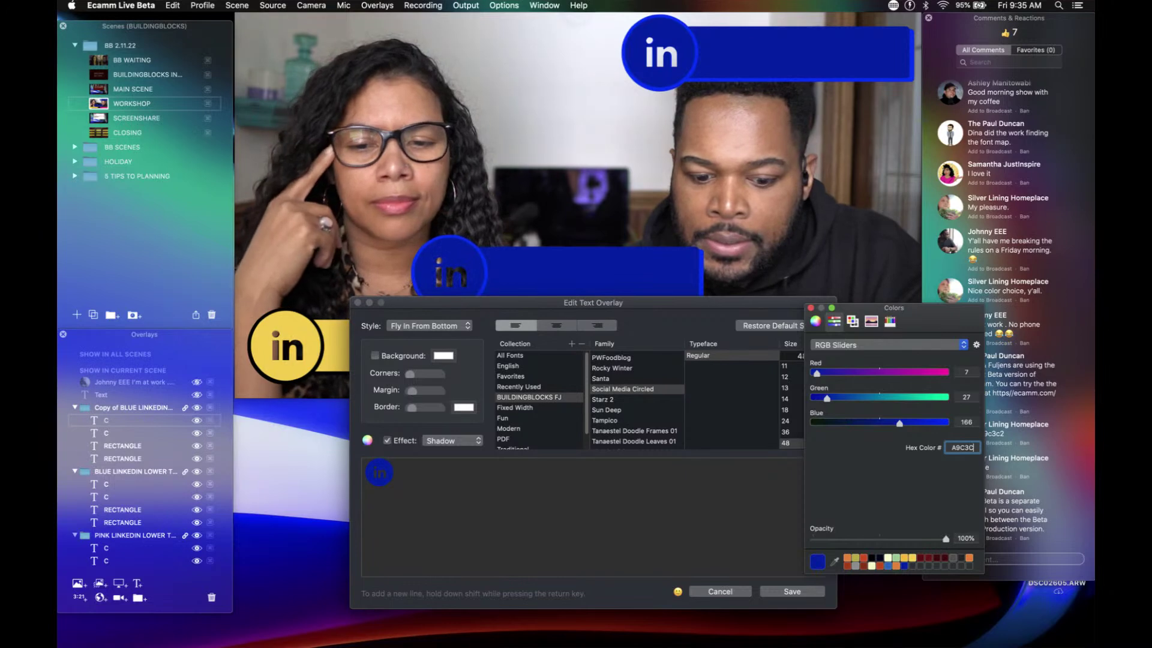
type("C2")
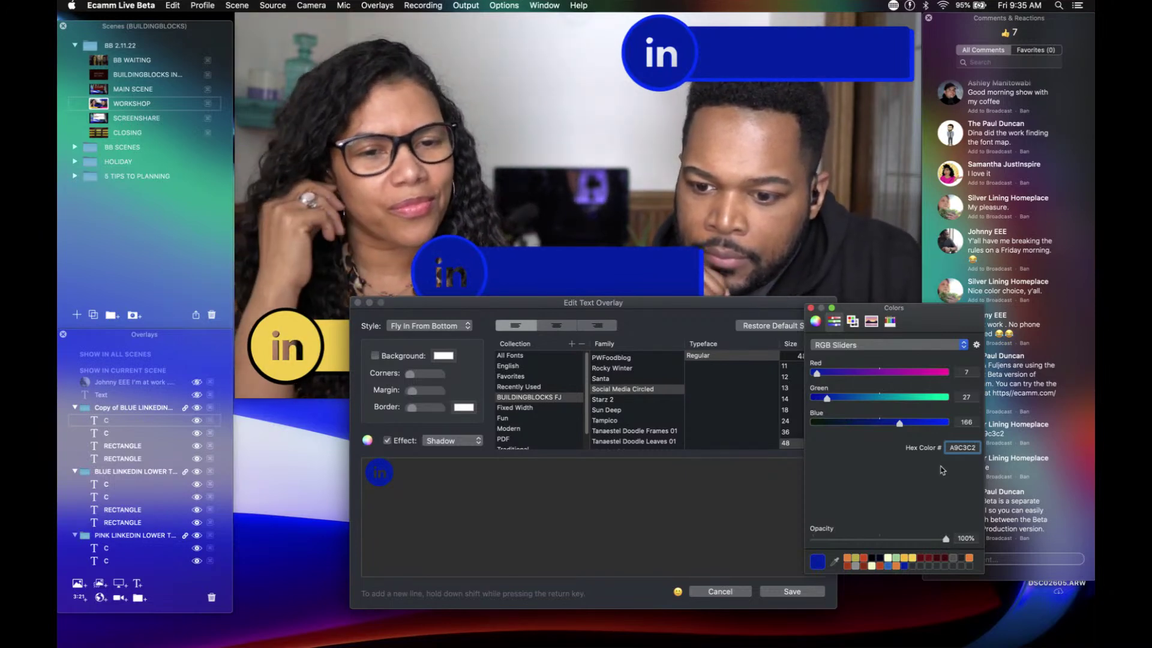
key("Return")
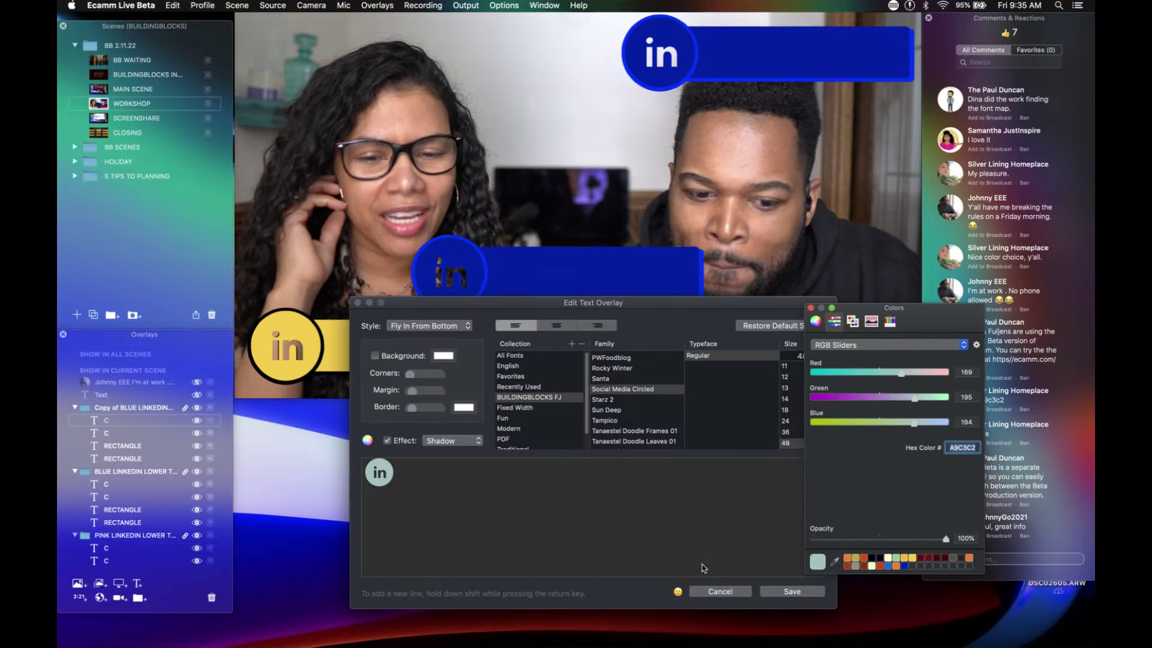
left_click_drag(821, 566, 915, 570)
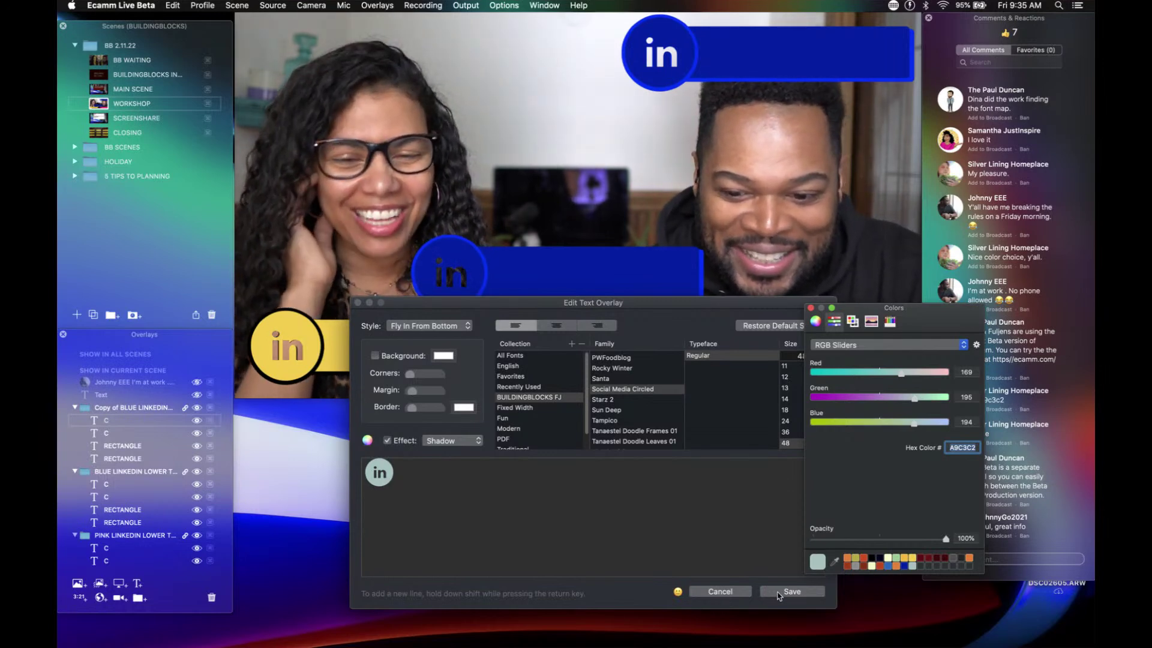
left_click(791, 592)
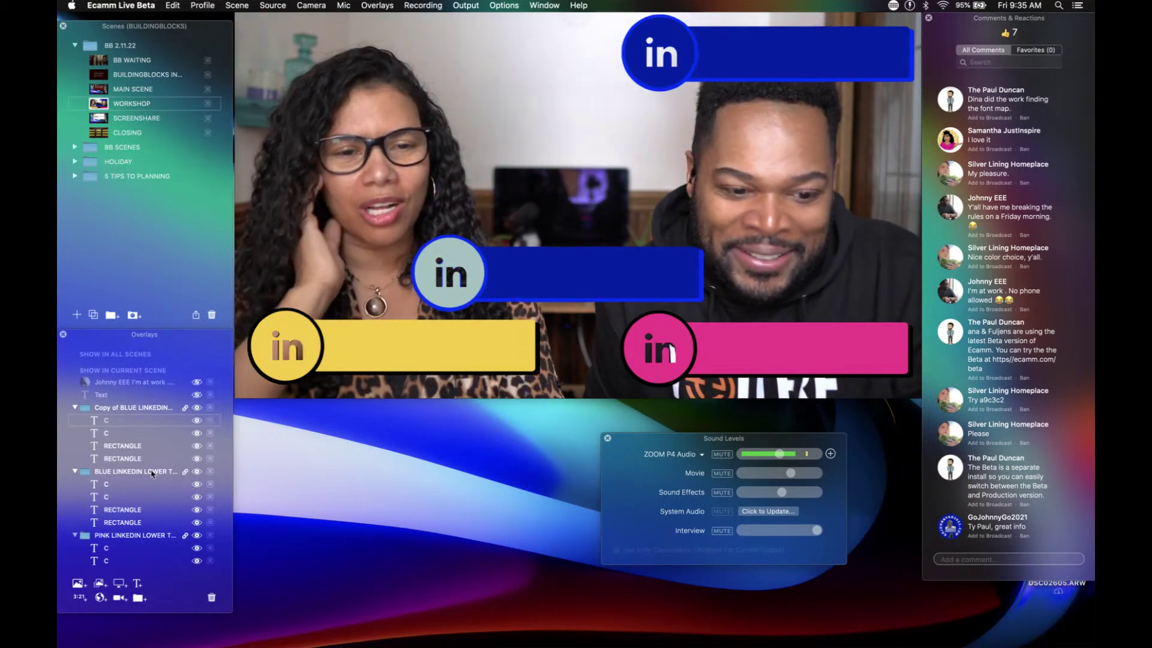
Step: Apply the saved sage A9C3C2 swatch to the copy's bar background
double_click(116, 447)
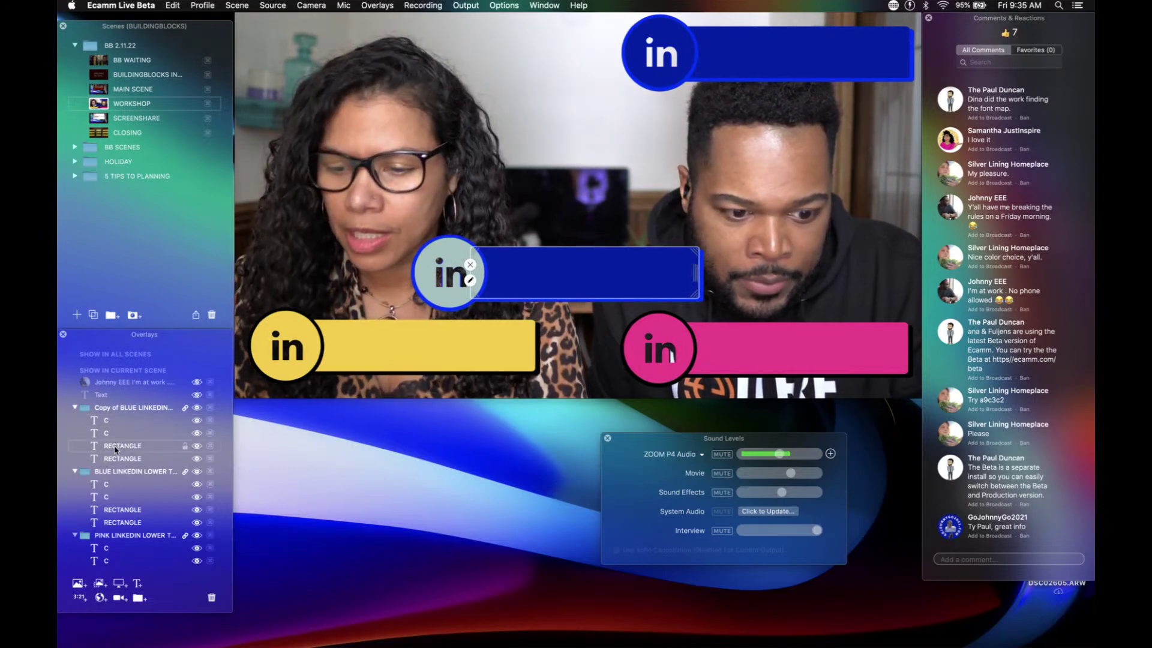
left_click(442, 357)
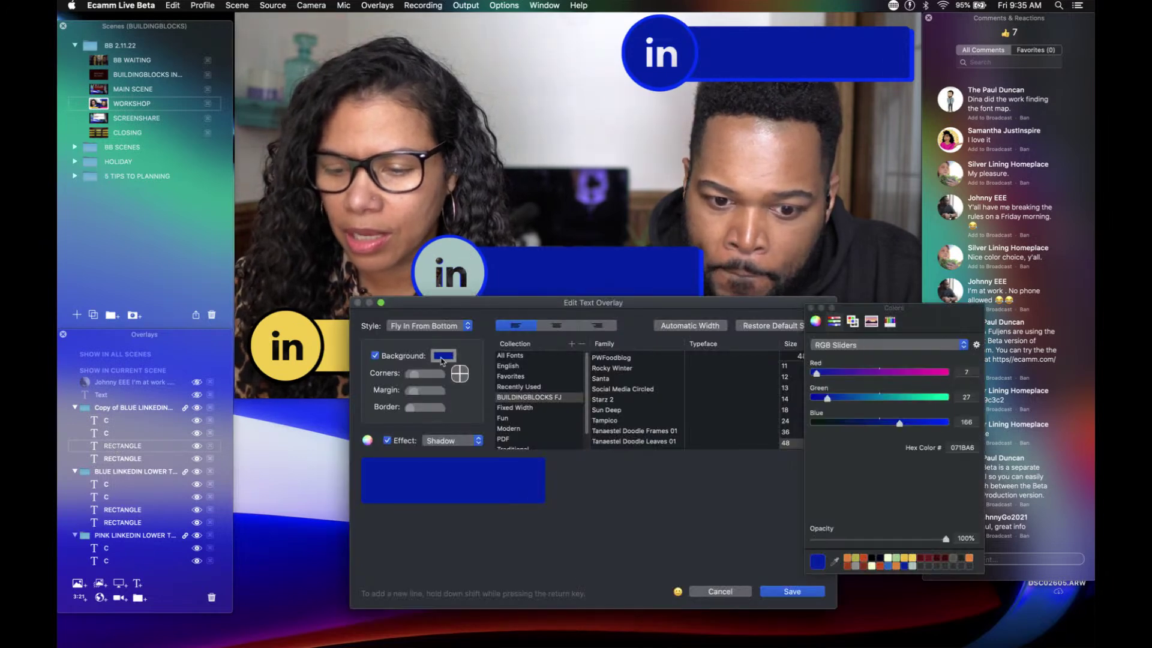
left_click(913, 567)
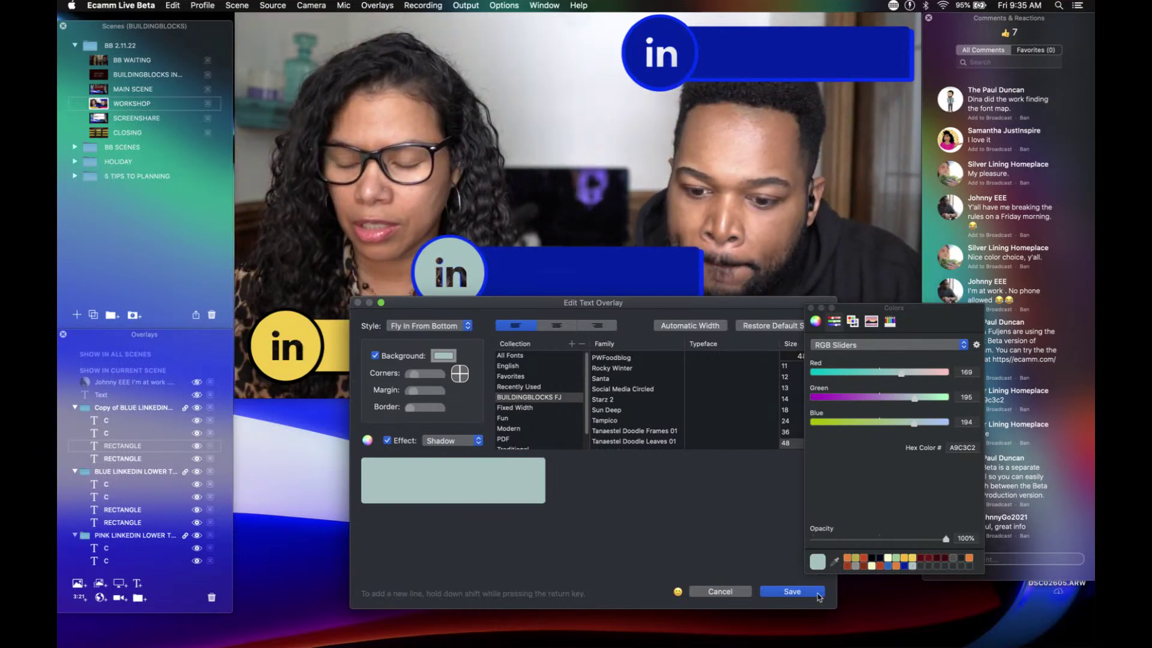
left_click(808, 593)
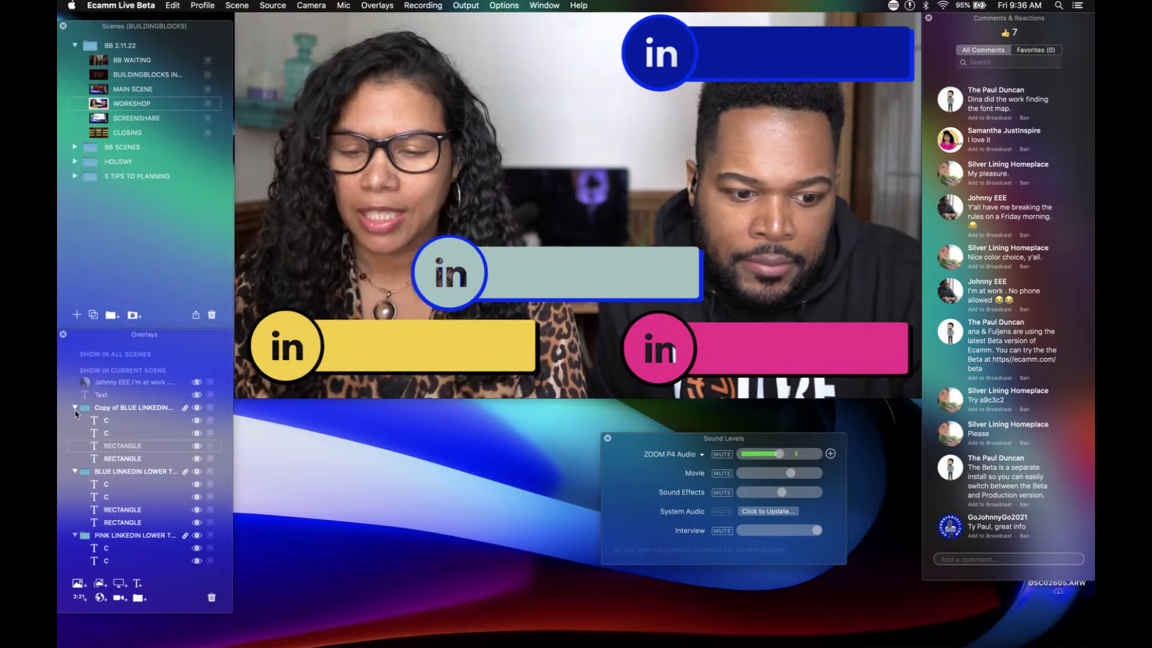
Step: Rename the copied overlay group, replacing 'Copy of BLUE' with the host's first name
double_click(106, 408)
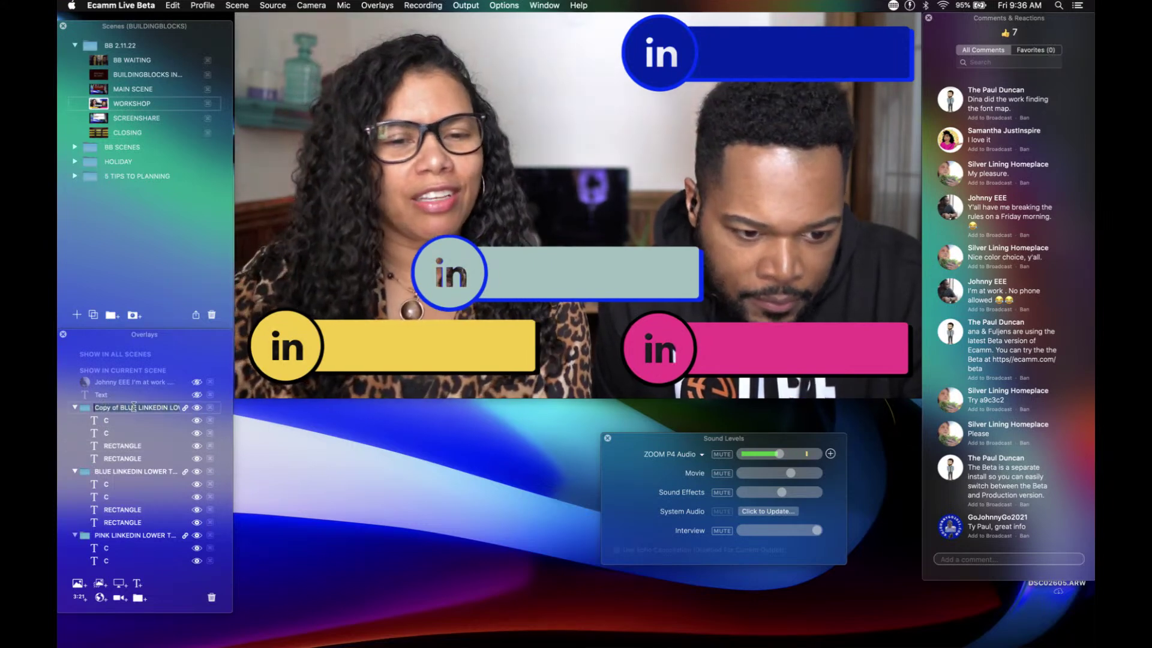
key("super+a")
left_click_drag(137, 408, 100, 401)
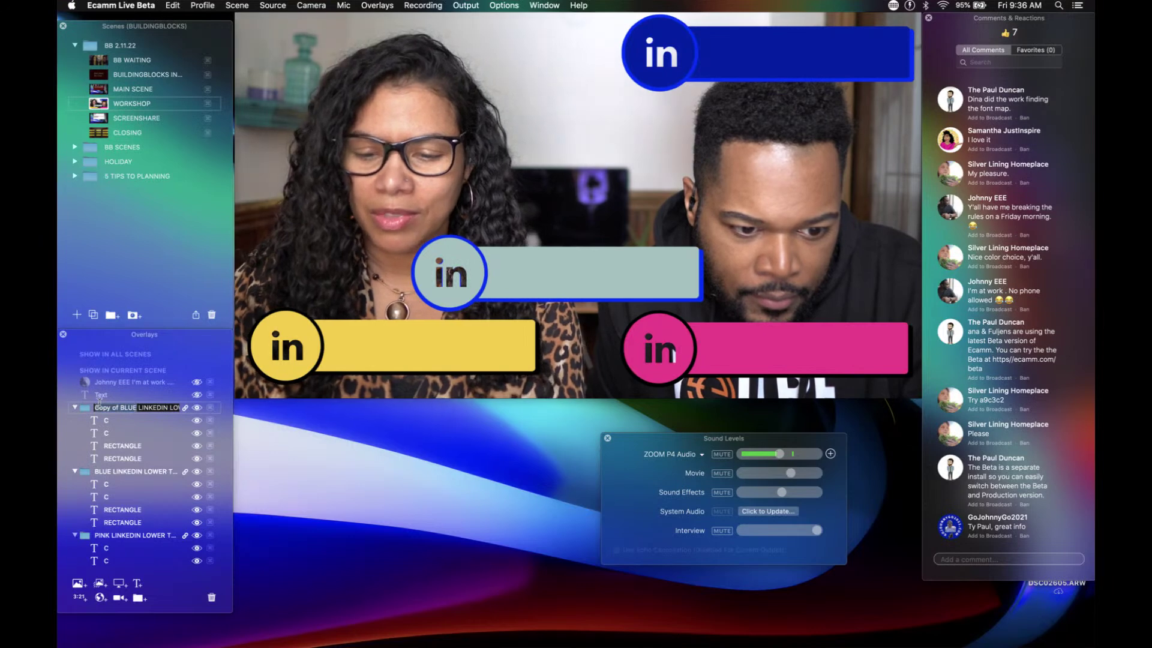
type("DIN")
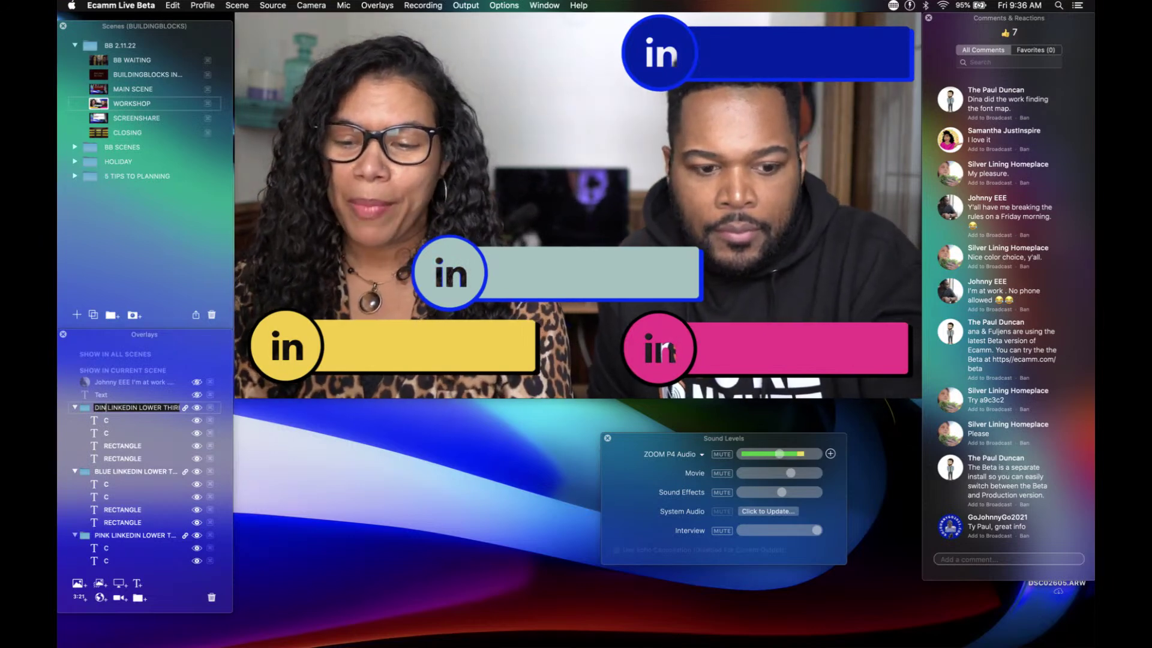
type("A")
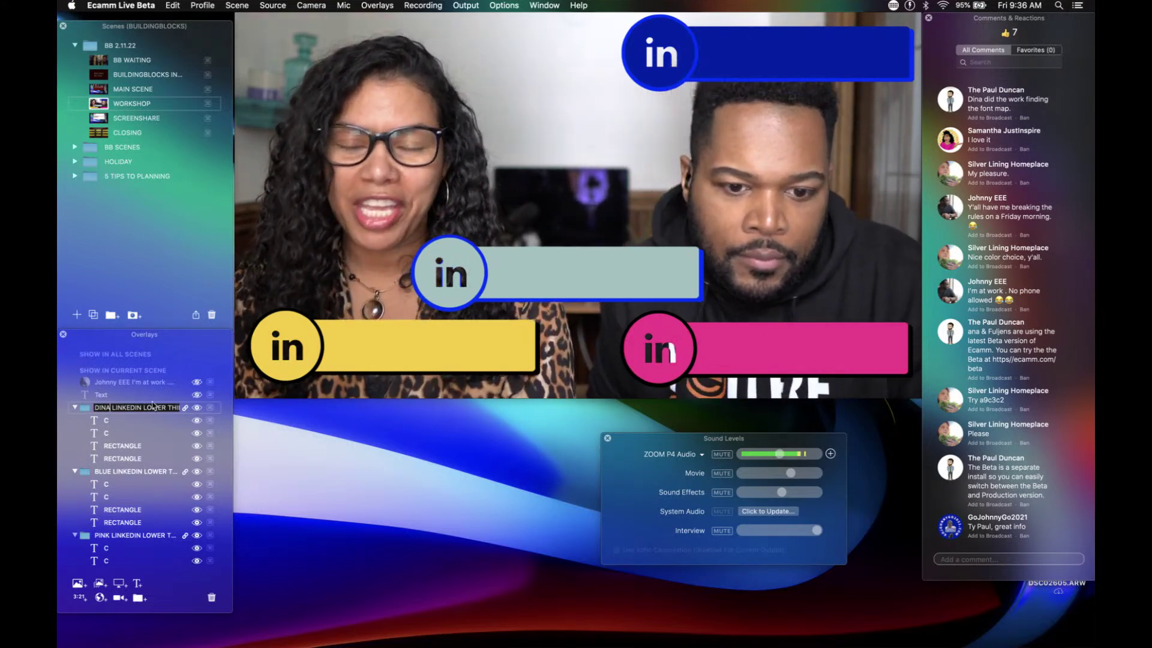
Step: Confirm the new group name and collapse the BLUE, PINK and plain LINKEDIN LOWER THIRD groups
left_click(305, 283)
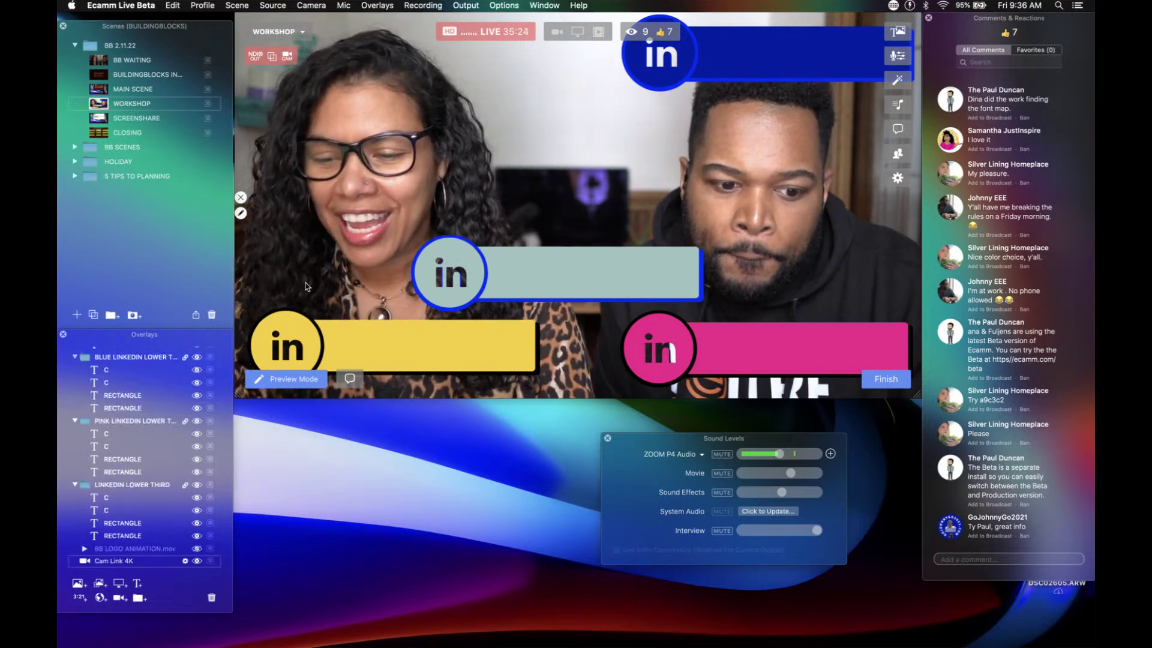
scroll(101, 396, "up", 3)
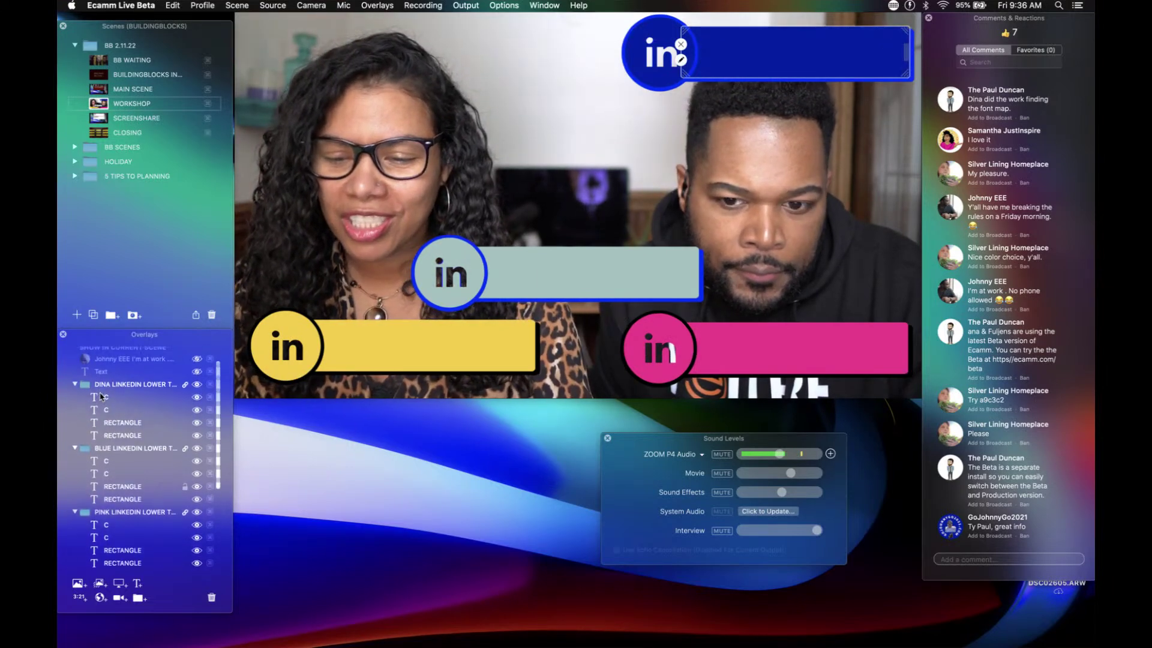
left_click(75, 449)
left_click(75, 462)
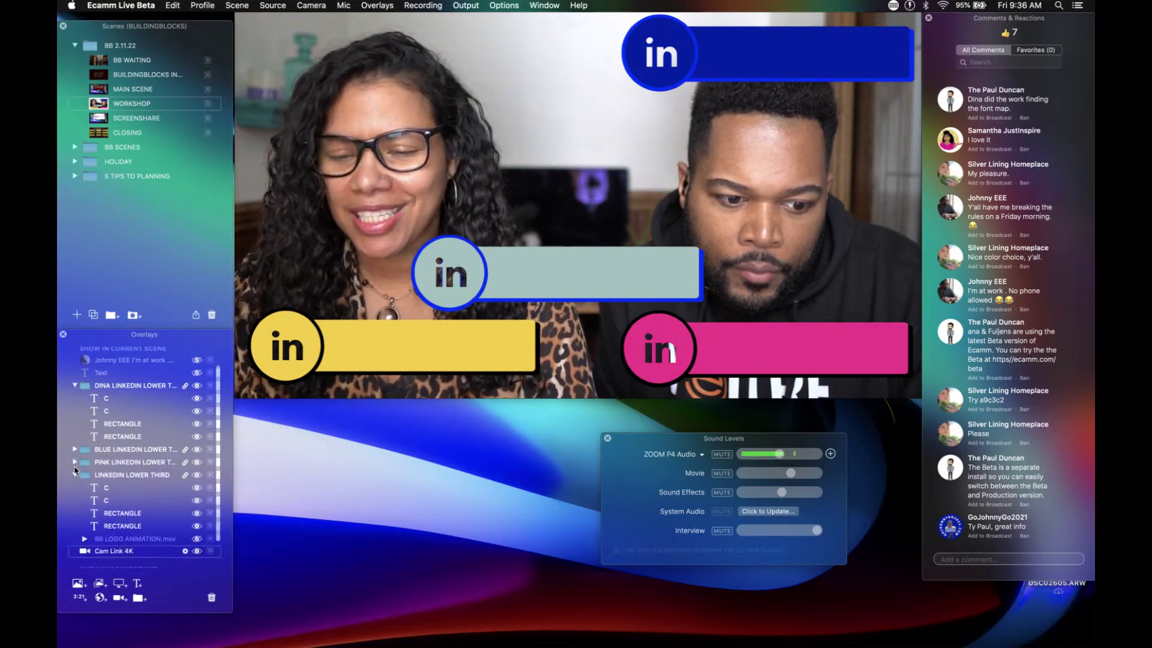
left_click(75, 475)
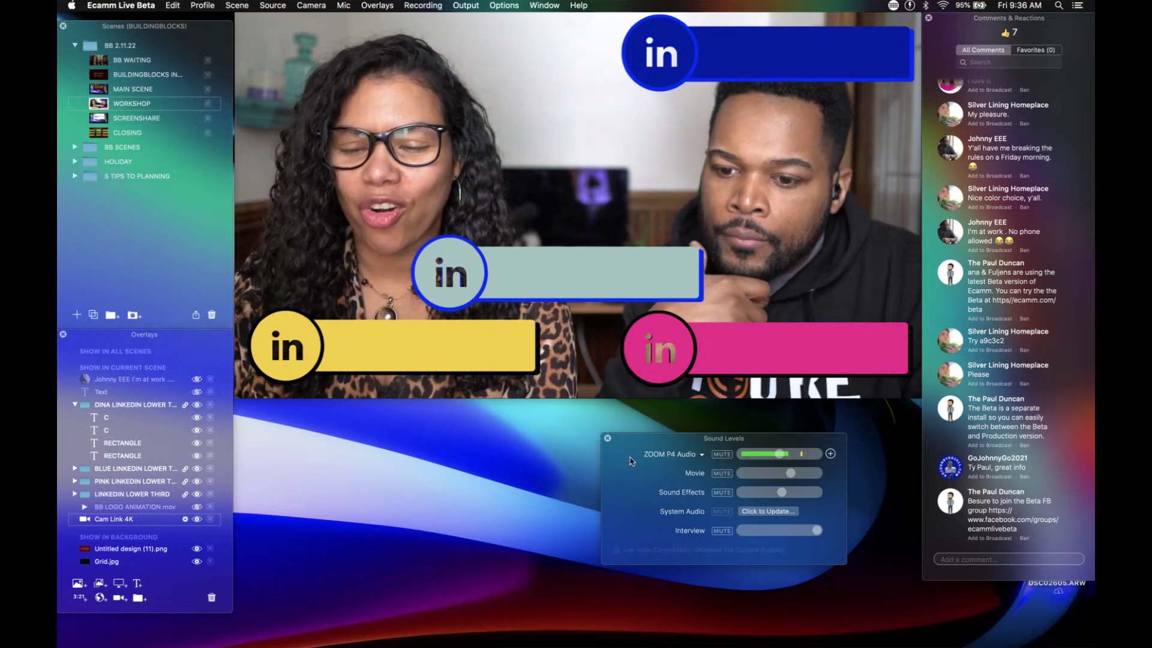
left_click(952, 411)
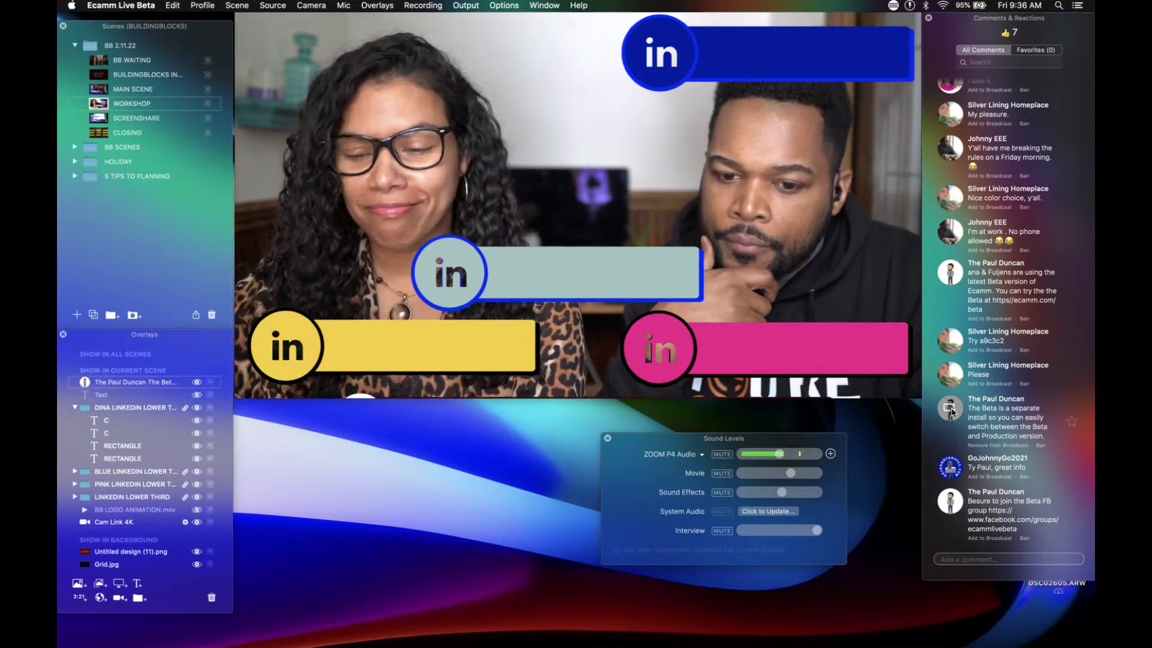
mouse_move(658, 326)
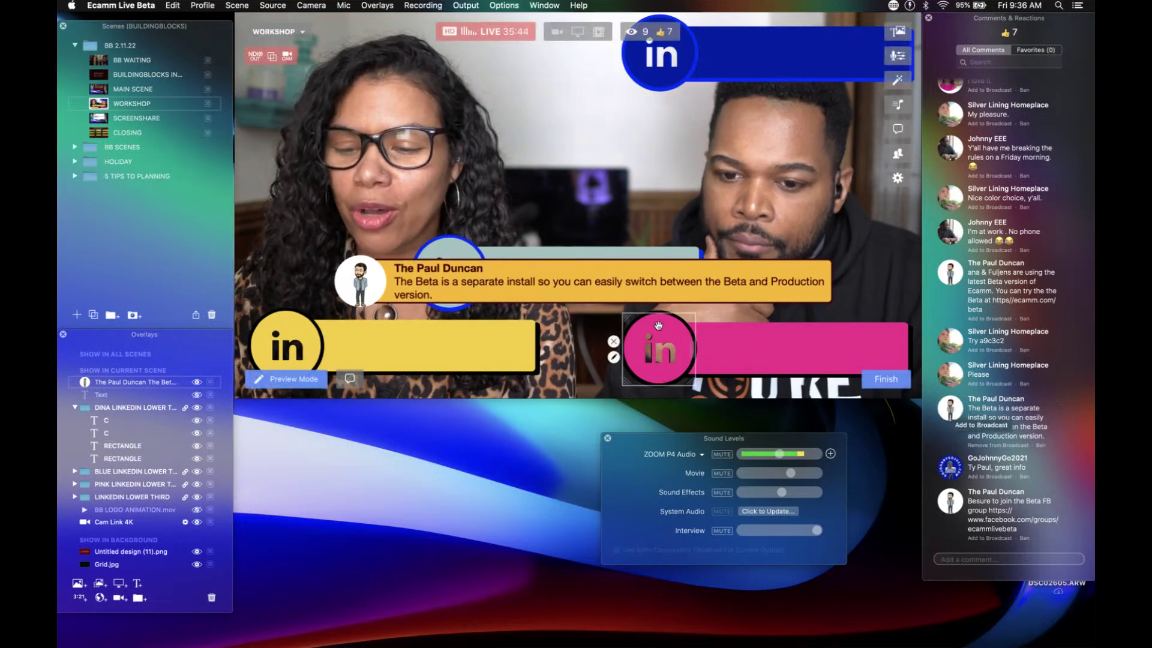
left_click_drag(589, 279, 594, 309)
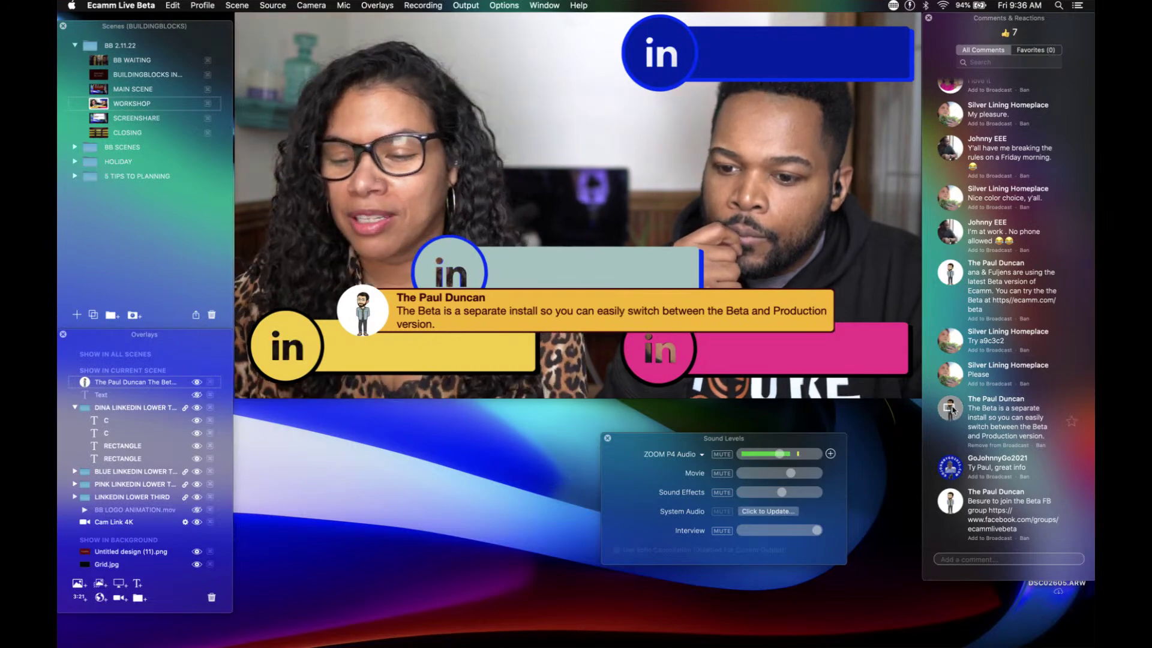
left_click(949, 408)
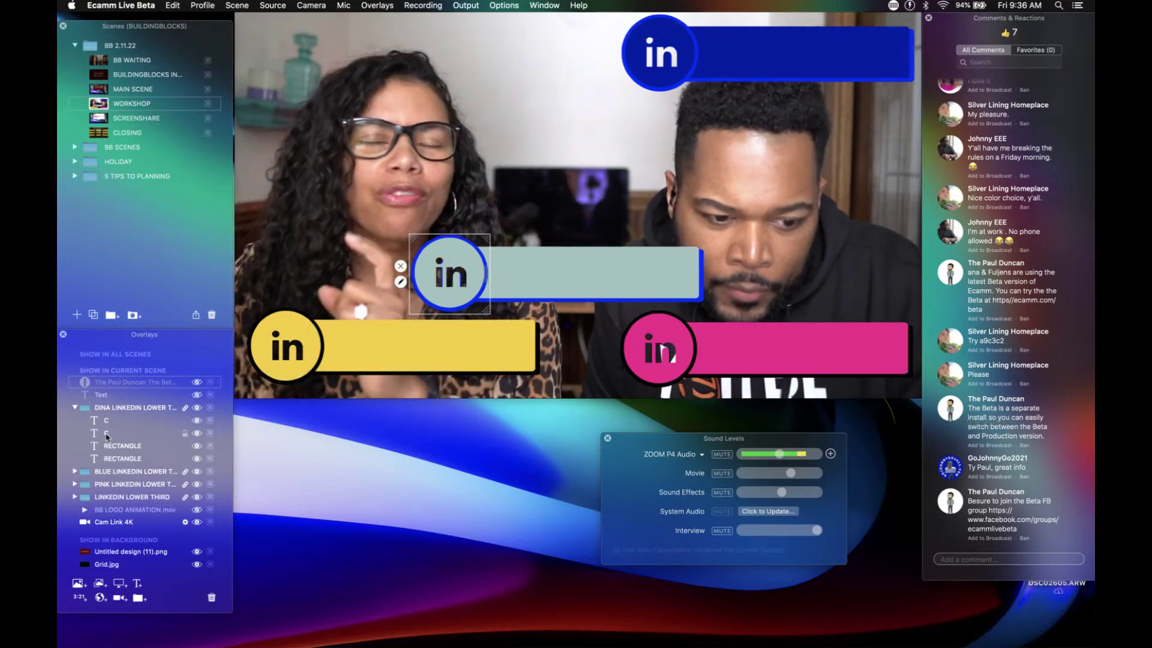
Step: Briefly feature the viewer's 'Brand color' comment over the scene, then take it off again
double_click(106, 433)
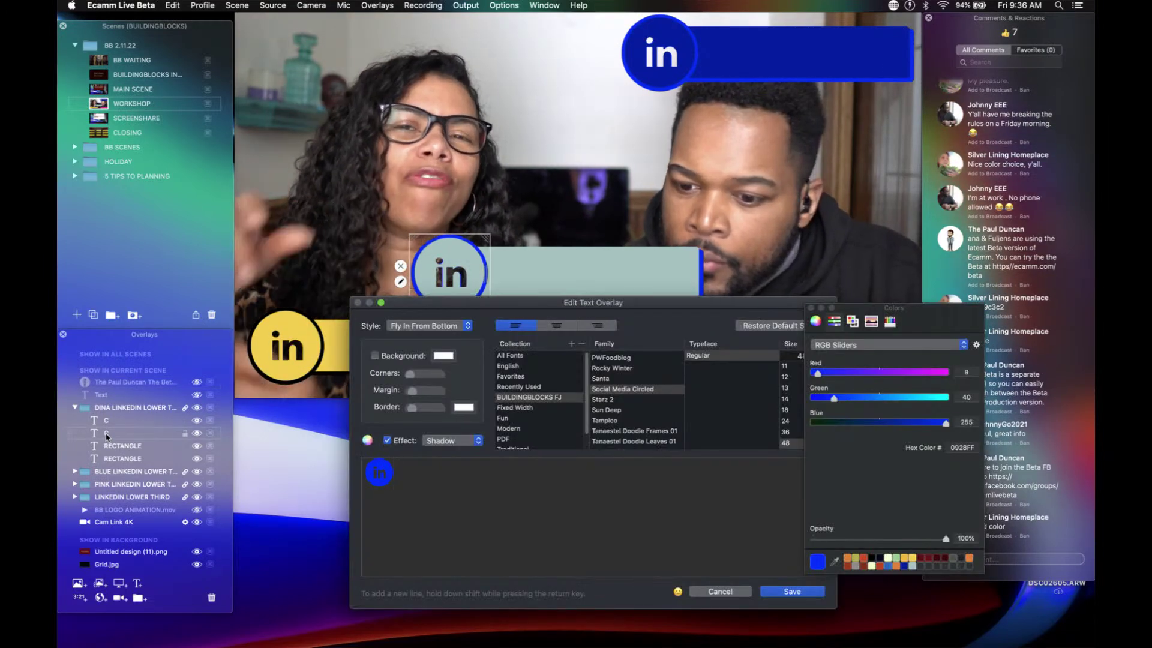
left_click(703, 593)
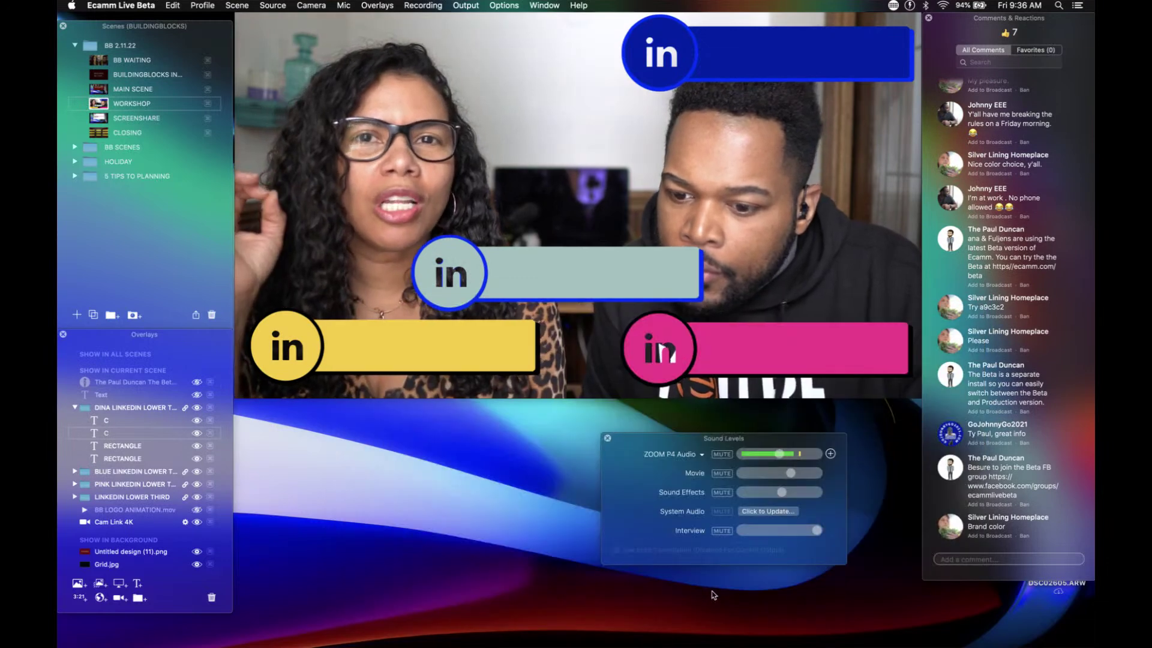
left_click(949, 528)
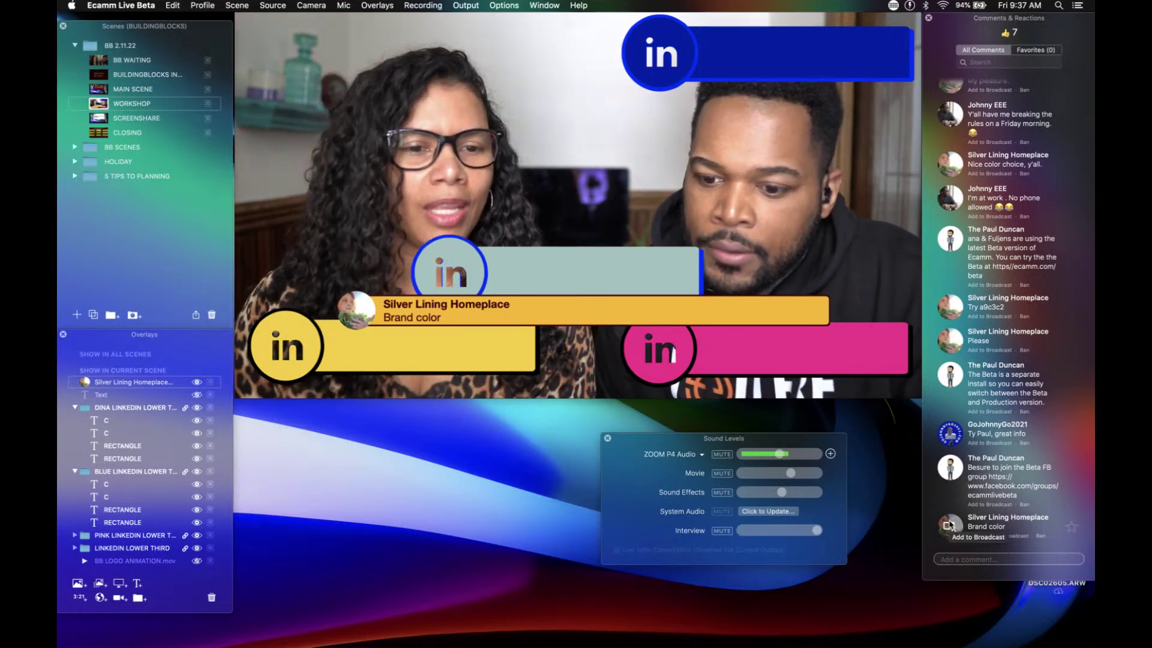
left_click(950, 526)
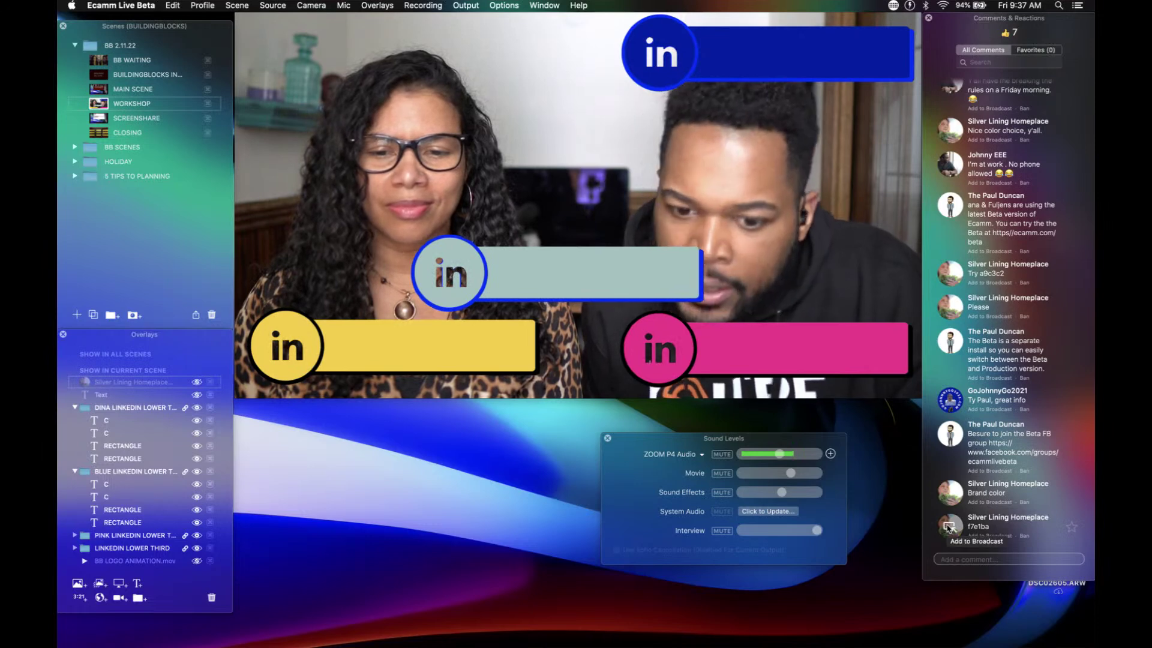
Step: Change the middle lower third's 'in' icon colour to pink hex F7B1BA and save
double_click(107, 433)
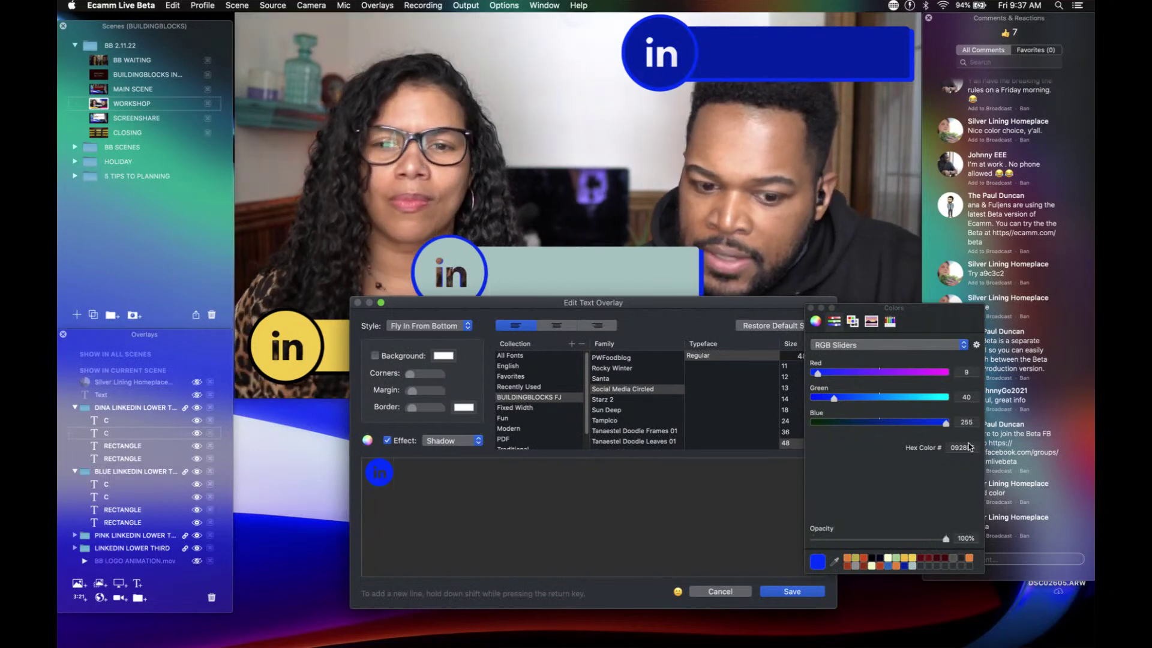
left_click_drag(973, 447, 942, 447)
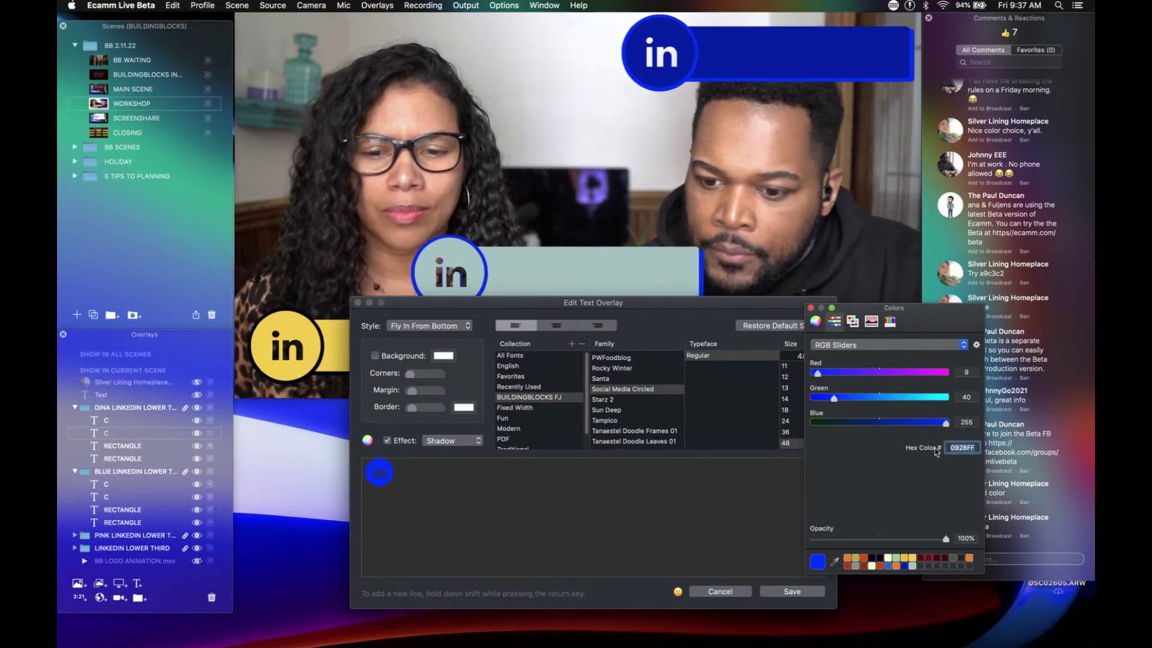
type("F7")
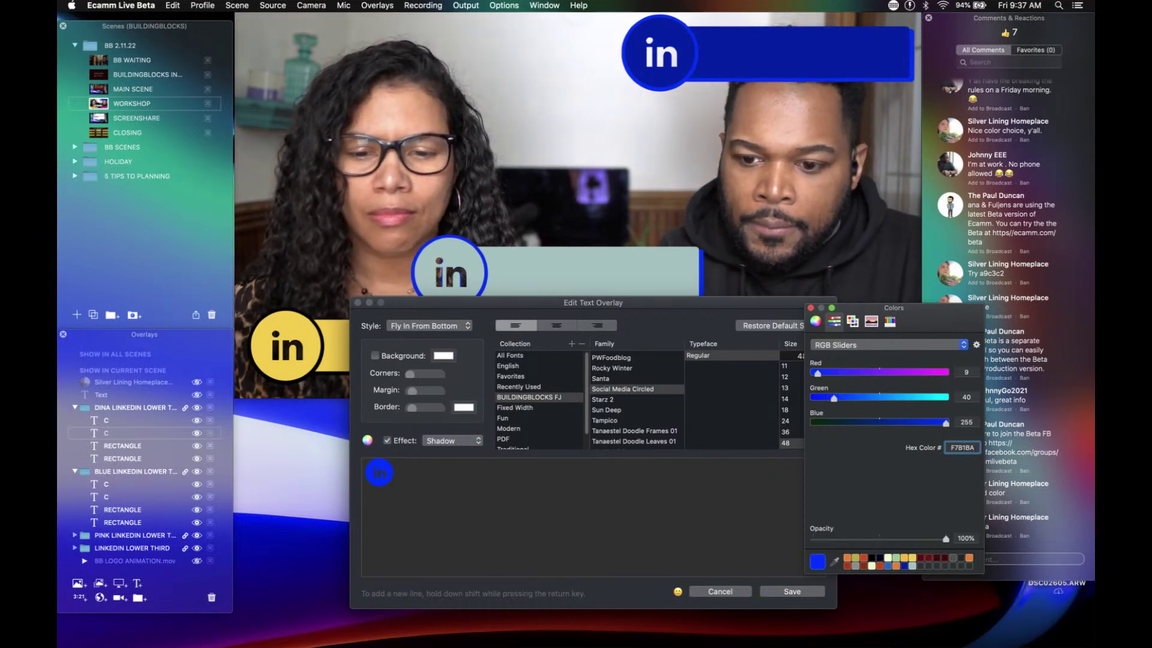
type("B1BA")
key("Return")
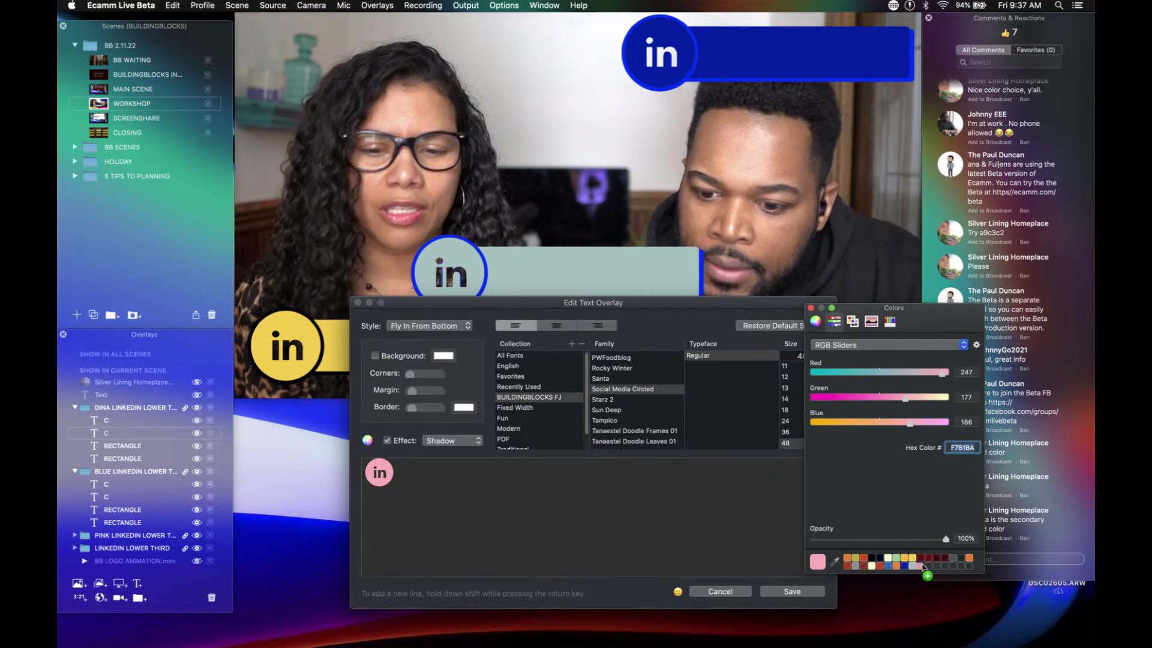
left_click(799, 591)
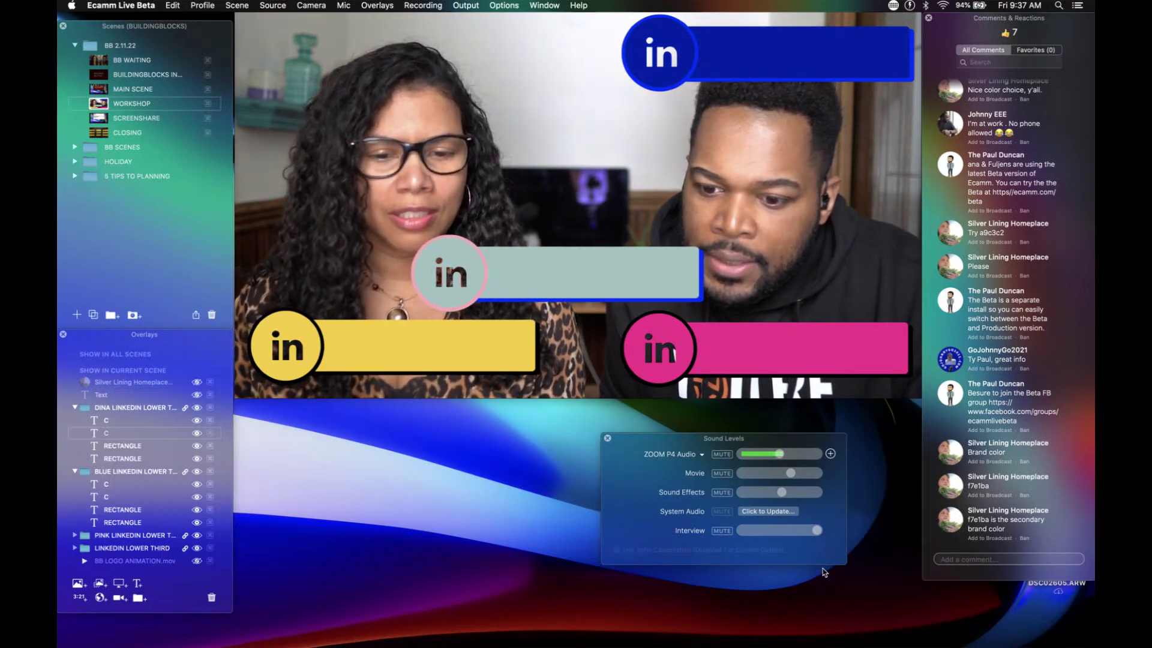
Step: Set the rectangle behind the sage bar to the pink palette swatch, re-picking the colour once more
double_click(127, 459)
left_click(443, 358)
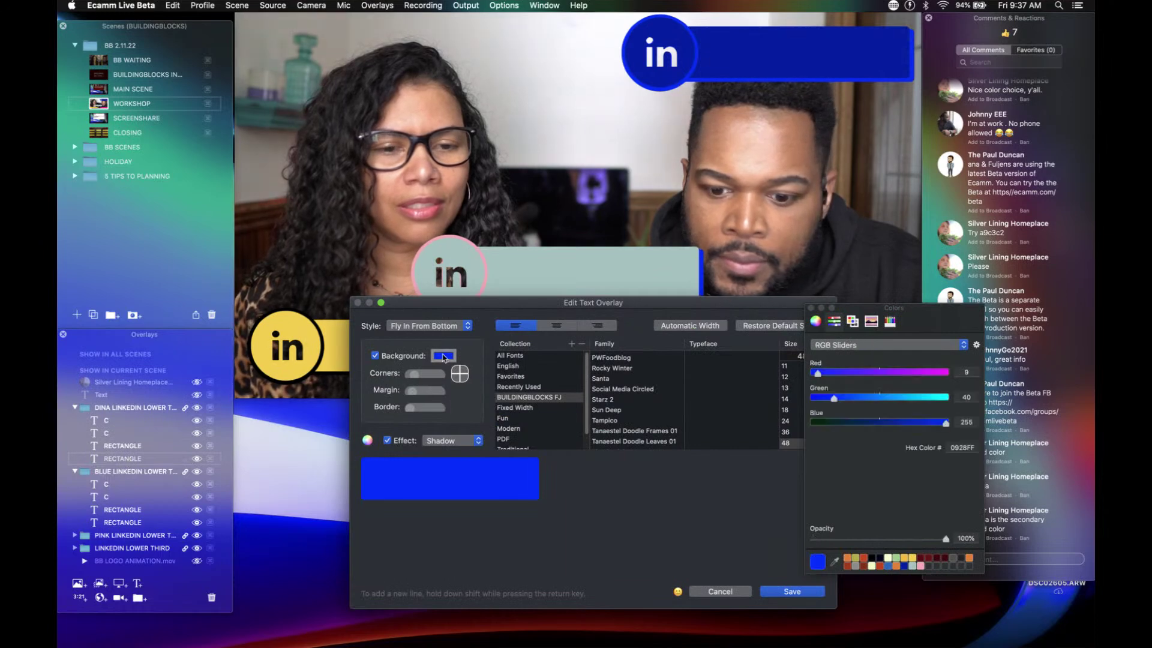
left_click(921, 566)
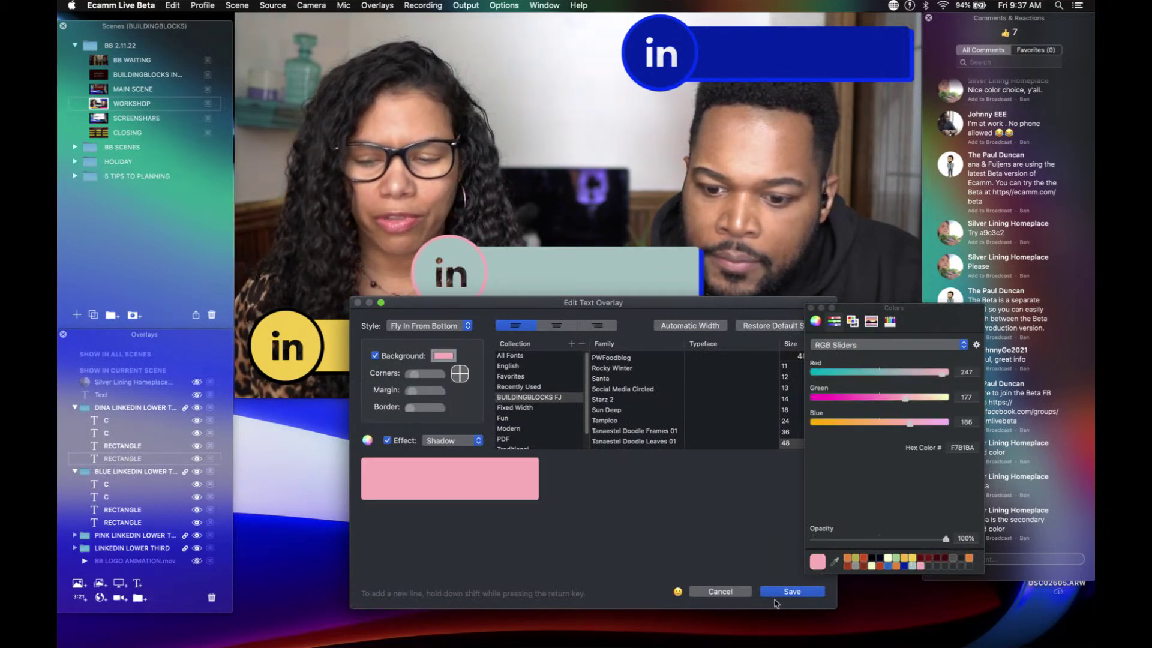
left_click(787, 593)
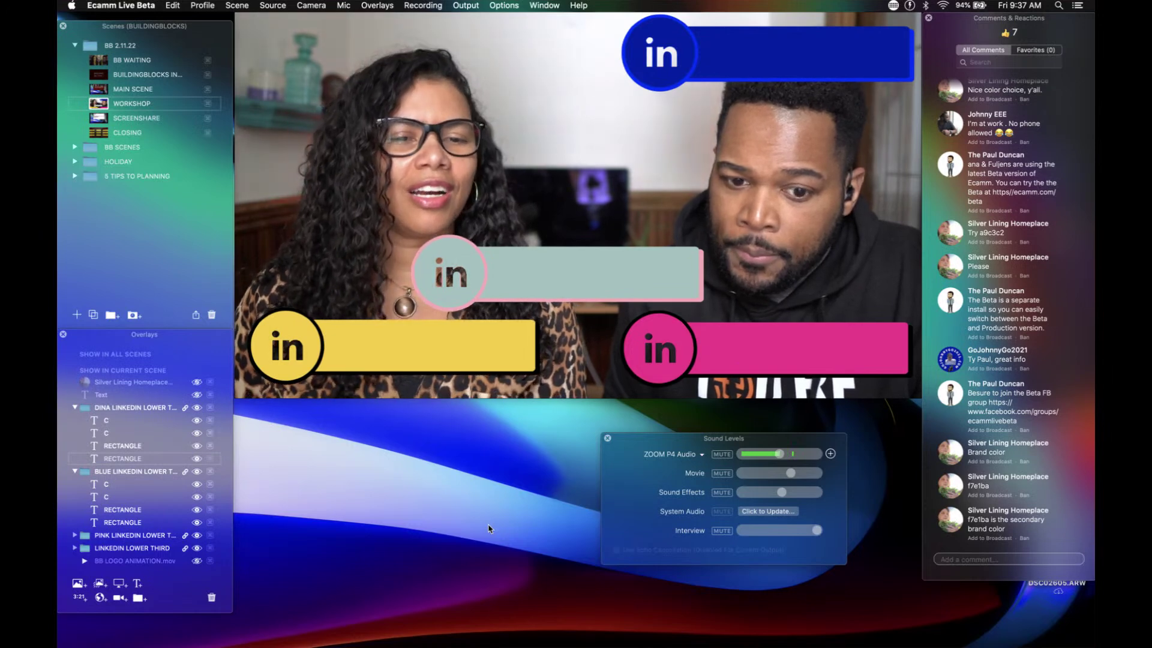
double_click(114, 461)
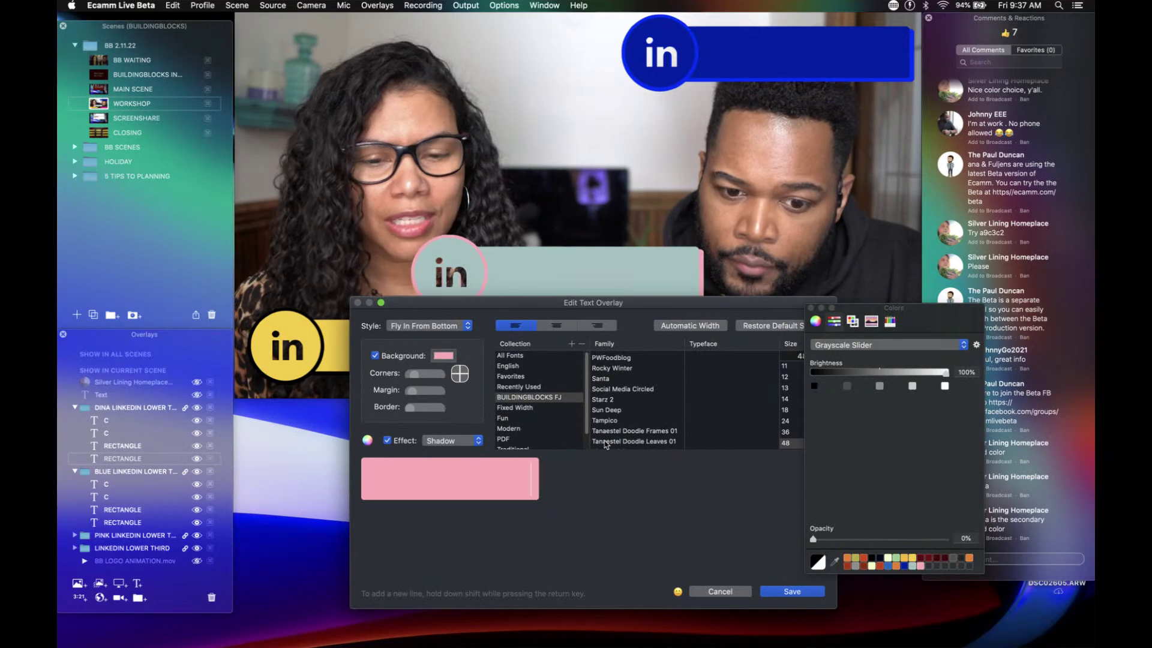
left_click(444, 355)
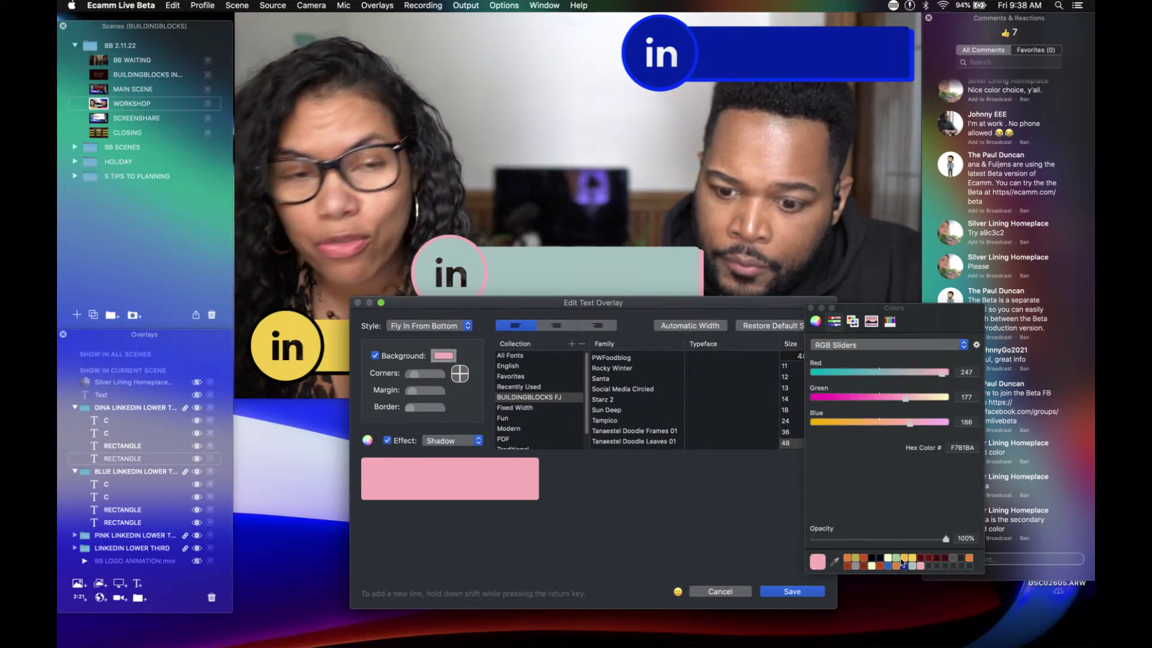
left_click(912, 566)
left_click(792, 592)
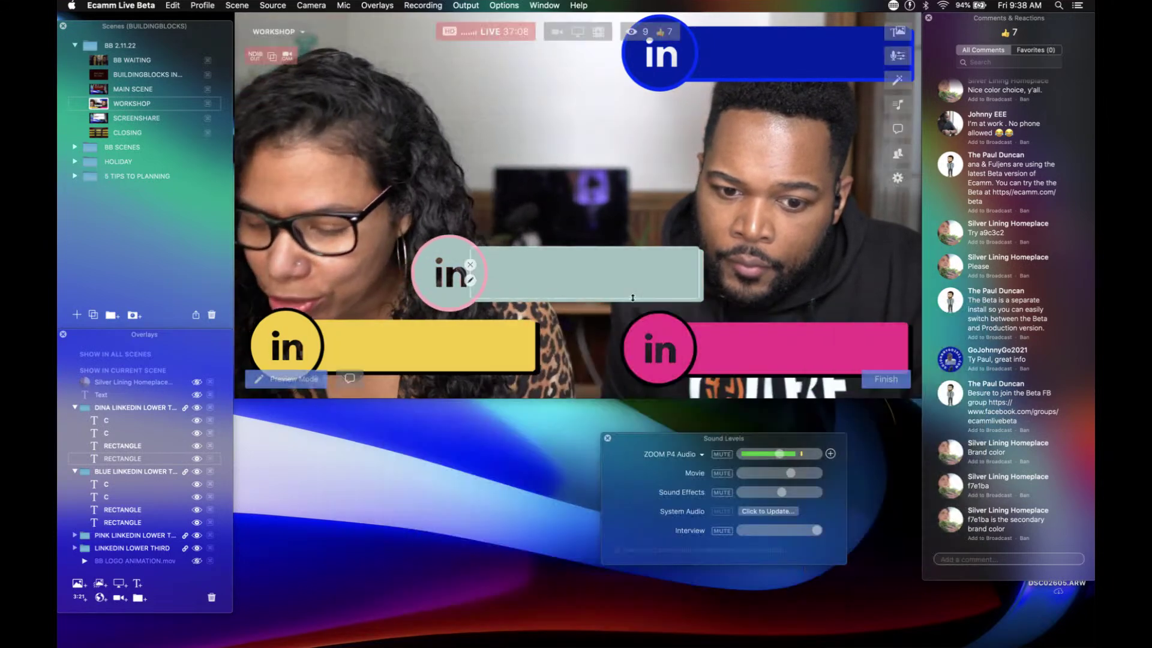
Step: Turn the middle lower third's sage bar background pink
double_click(589, 263)
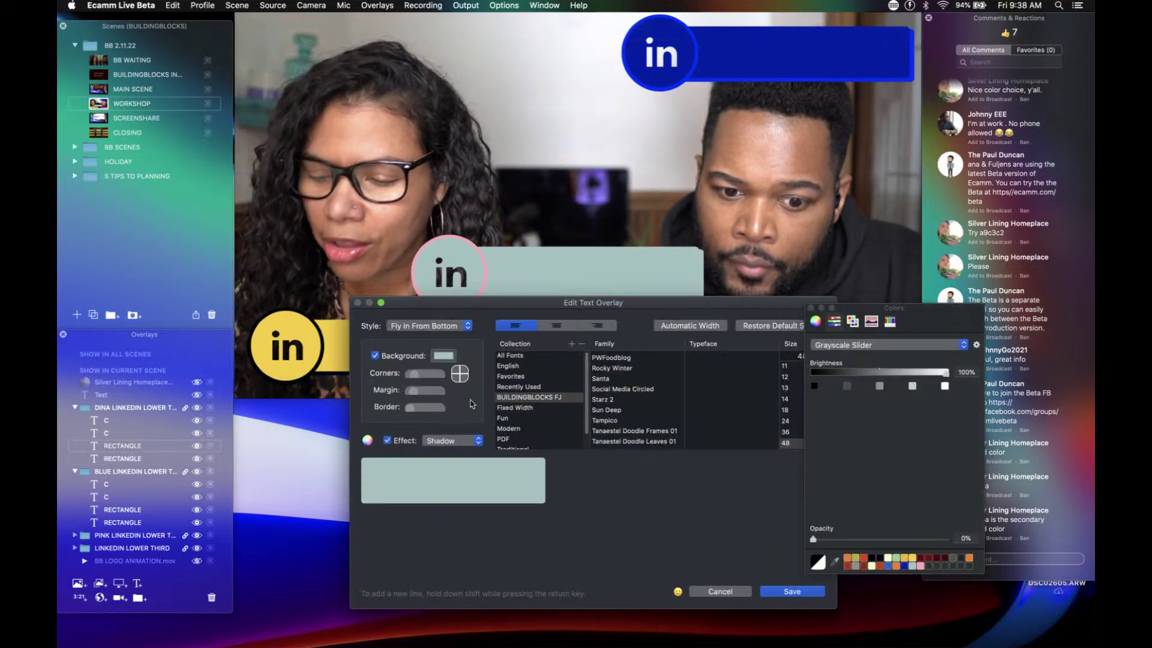
left_click(445, 357)
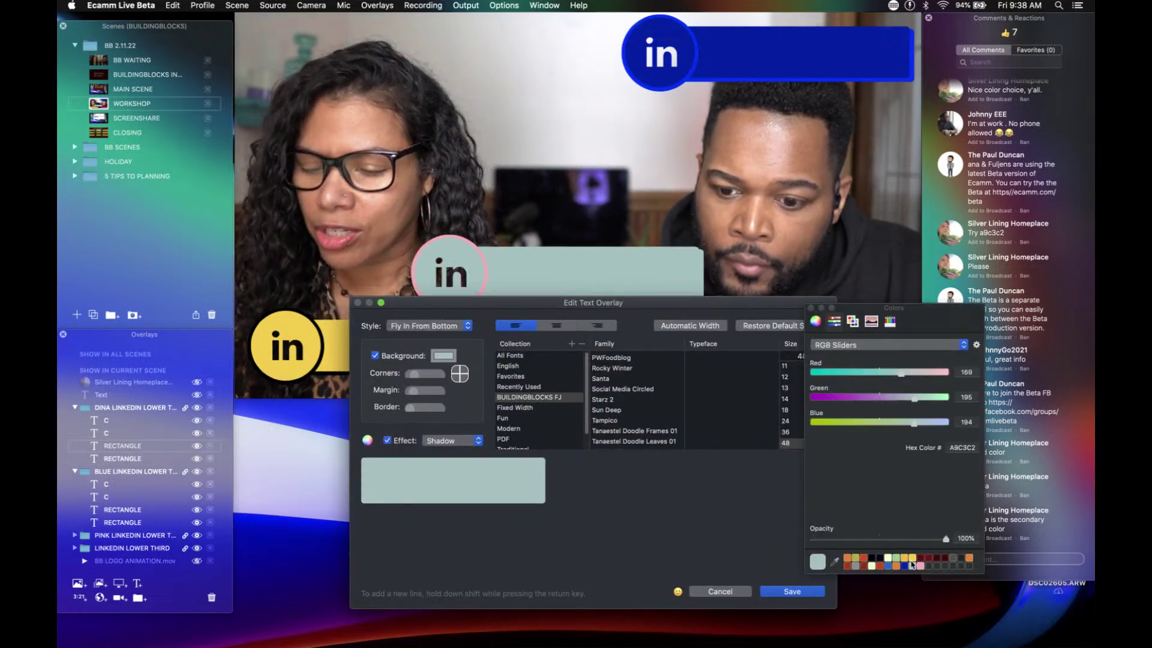
left_click(921, 567)
left_click(791, 591)
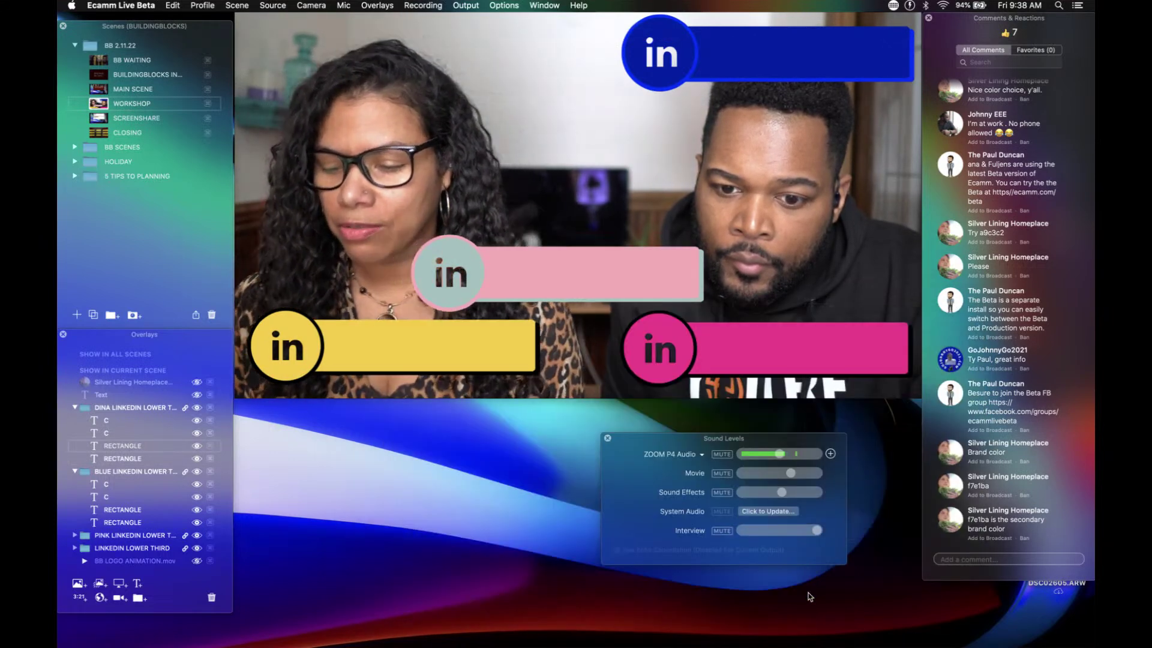
mouse_move(541, 282)
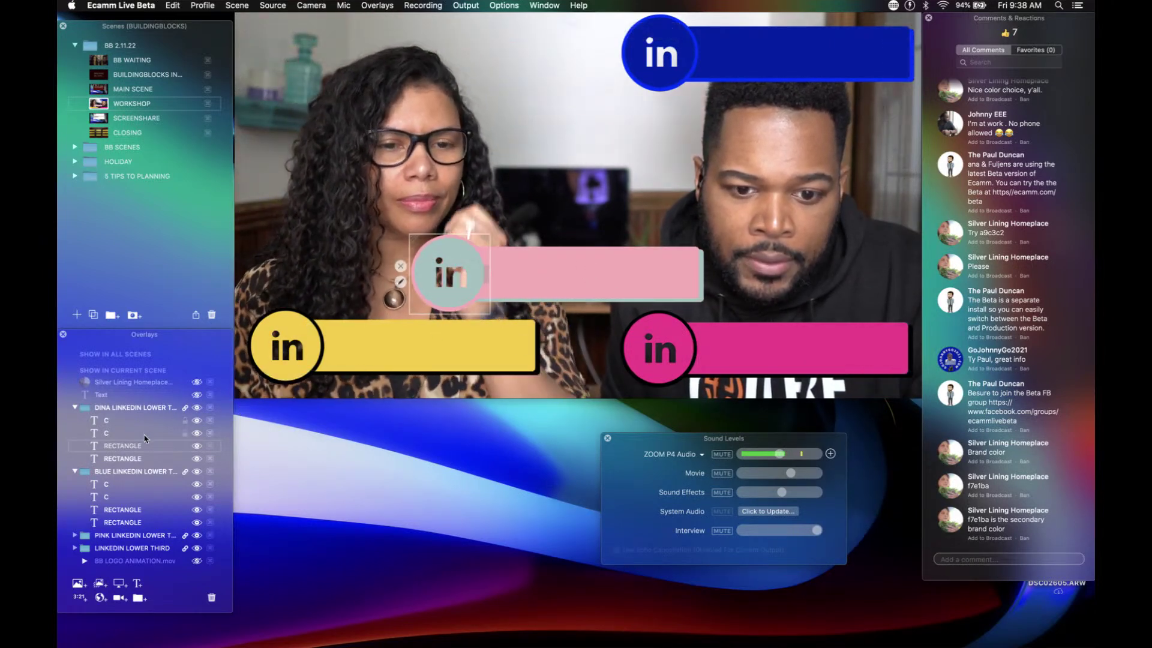
Step: Make the first 'in' icon layer pink and the second sage green (A9C3C2)
double_click(108, 422)
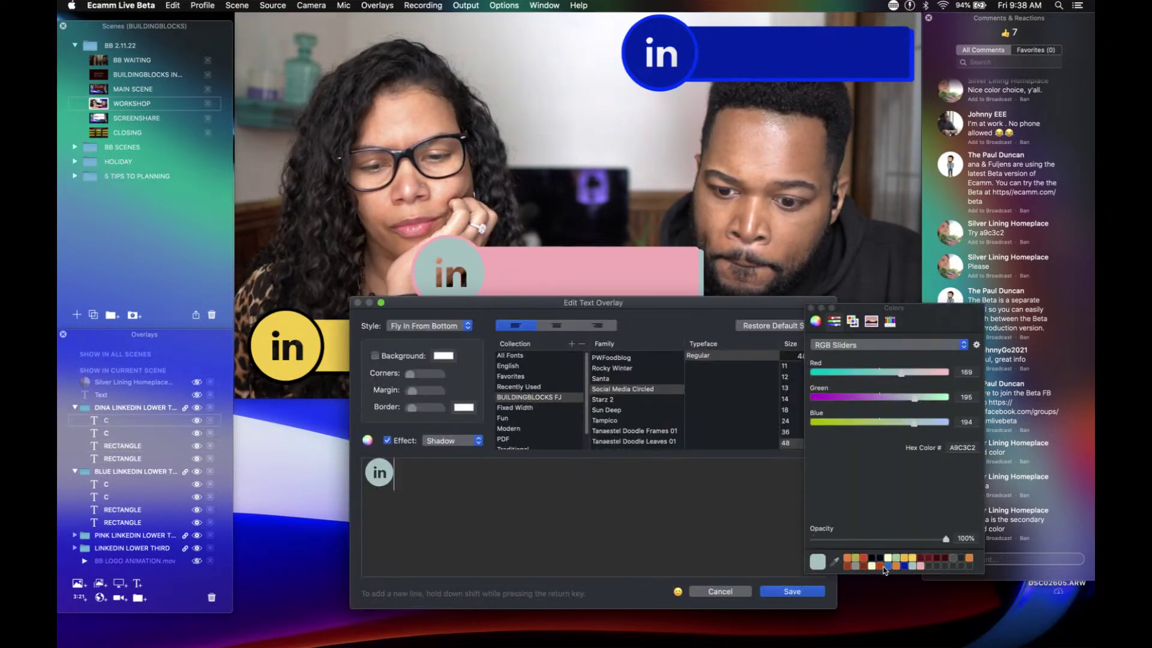
left_click(920, 566)
left_click(792, 592)
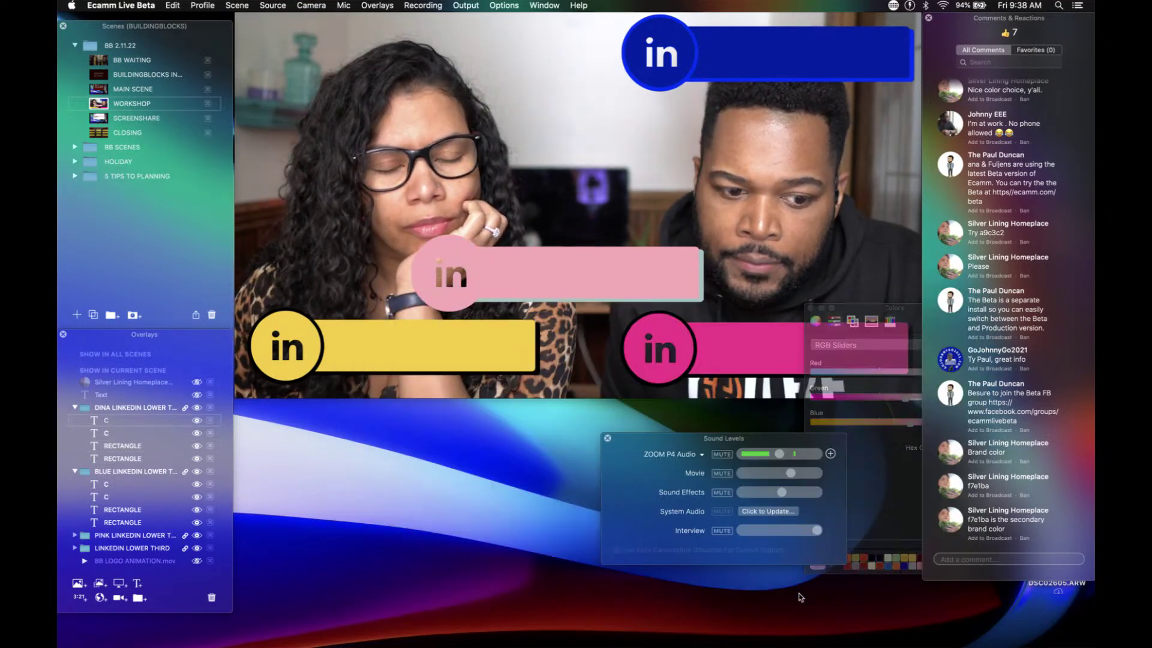
double_click(107, 435)
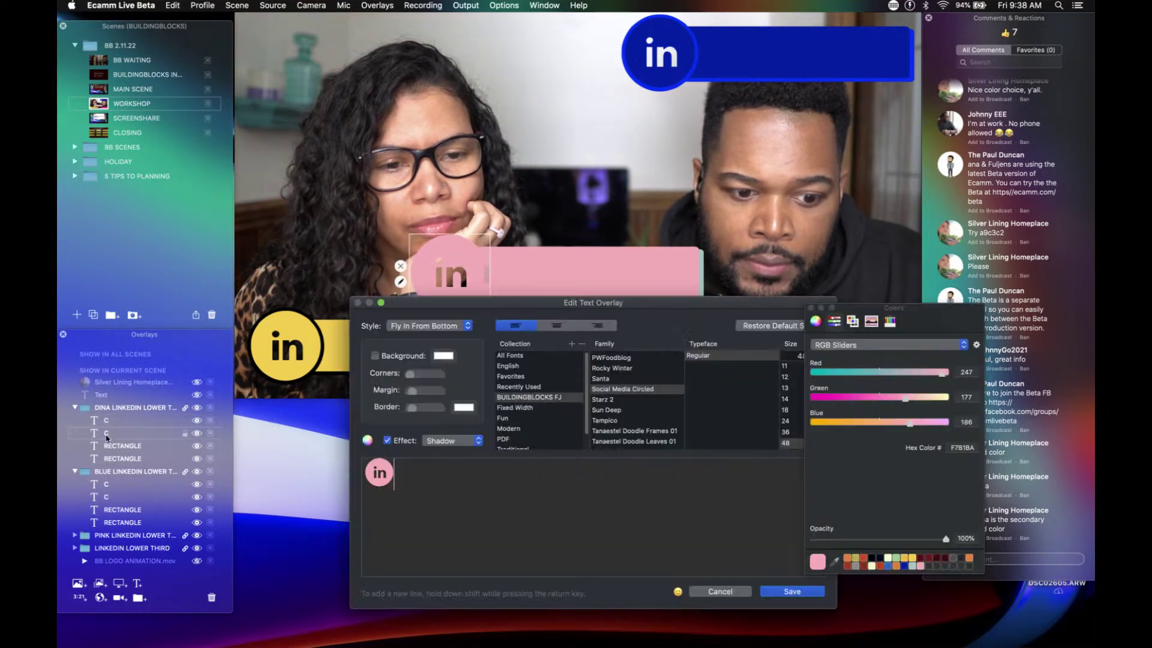
left_click(905, 566)
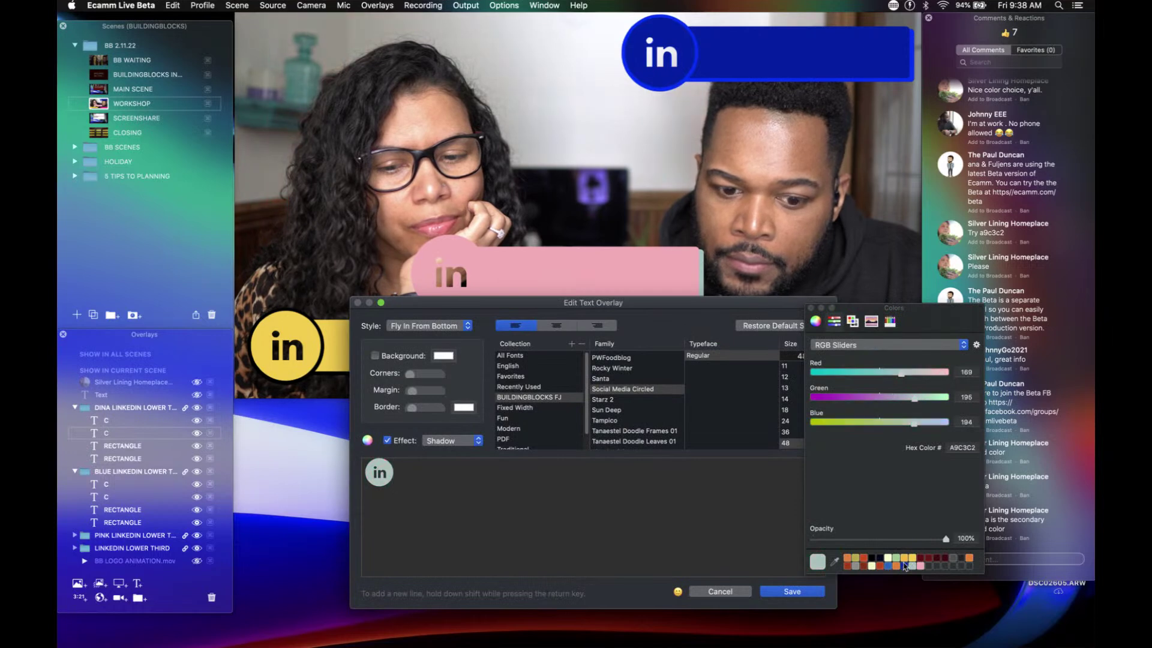
left_click(792, 592)
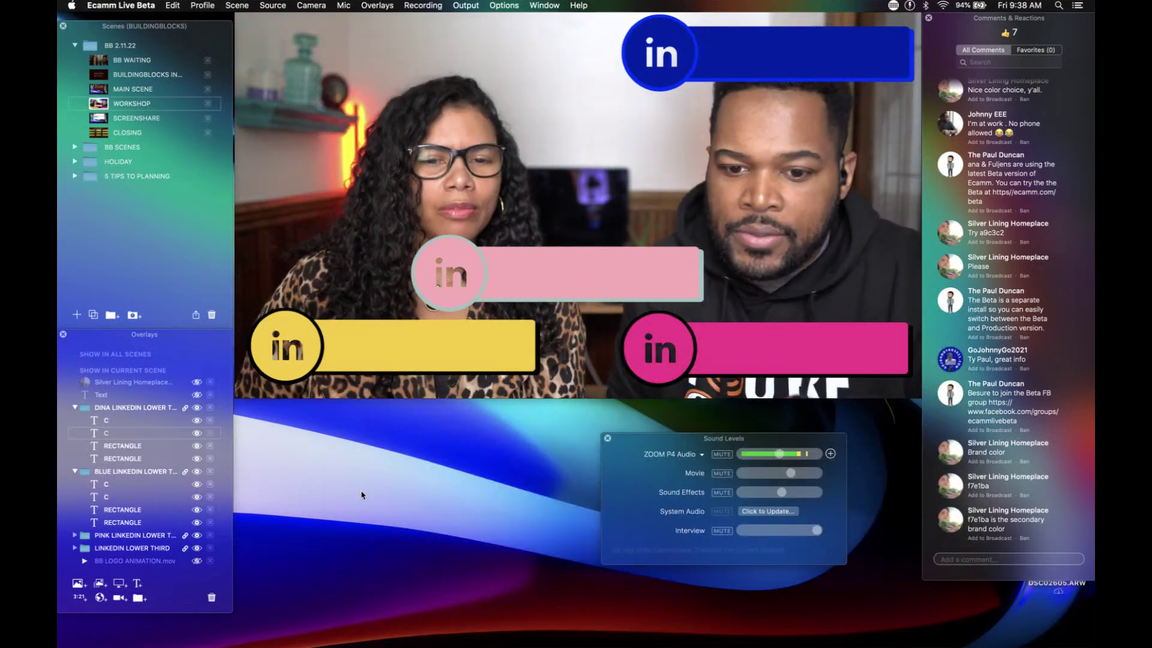
mouse_move(339, 339)
scroll(365, 214, "down", 10)
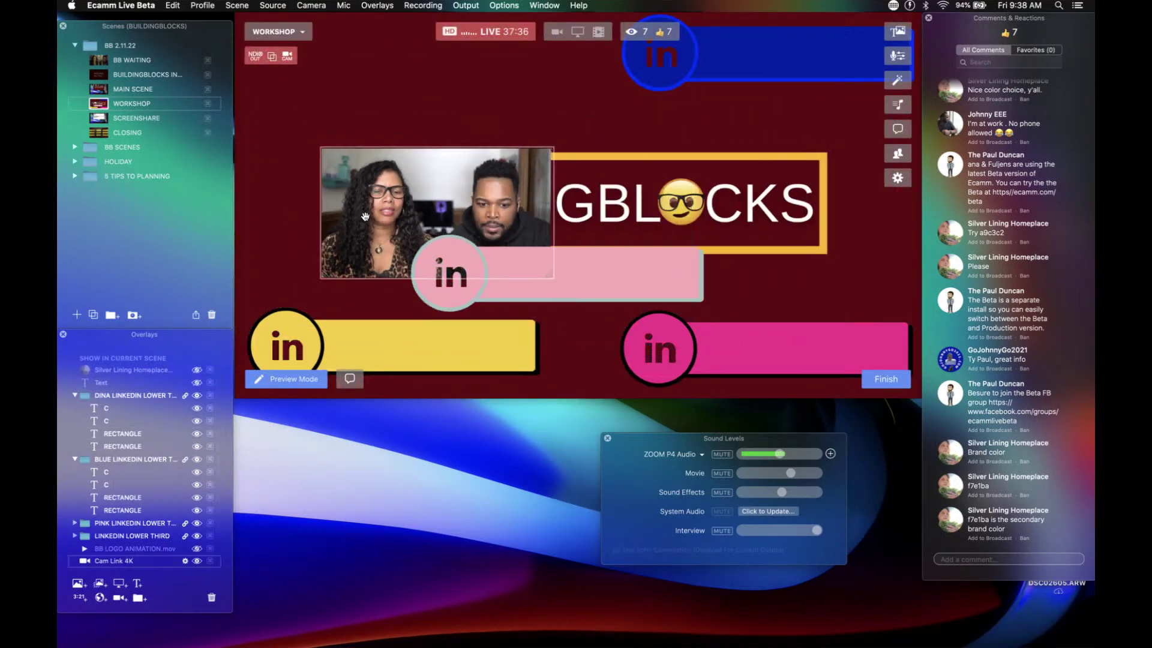
left_click_drag(364, 214, 321, 136)
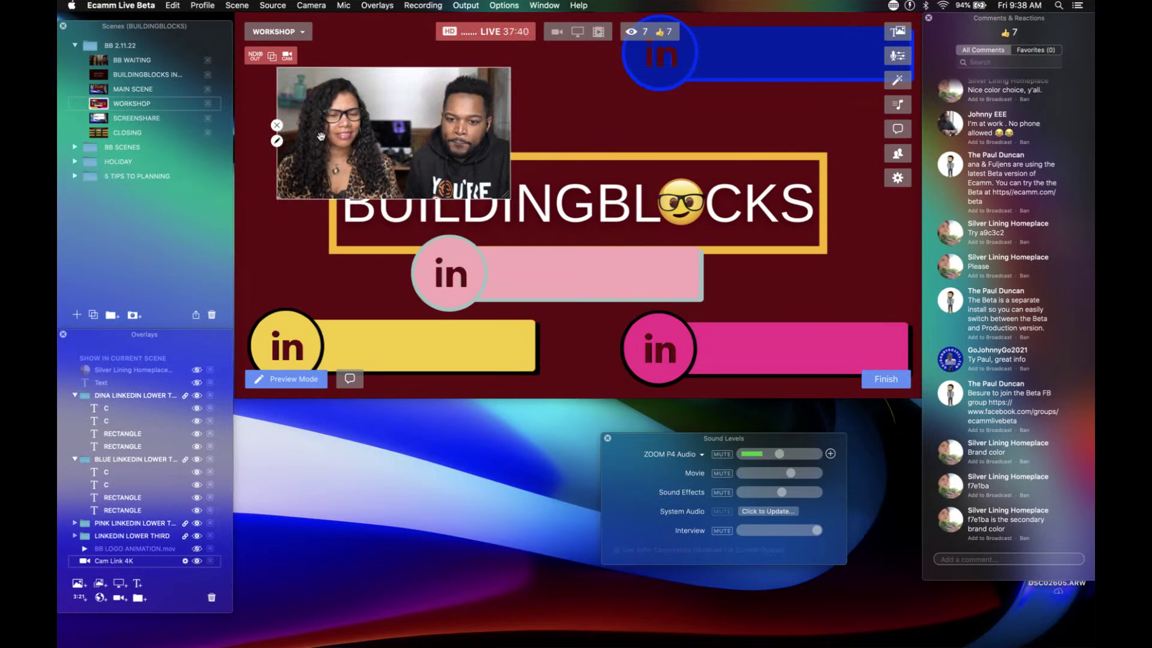
scroll(321, 136, "up", 10)
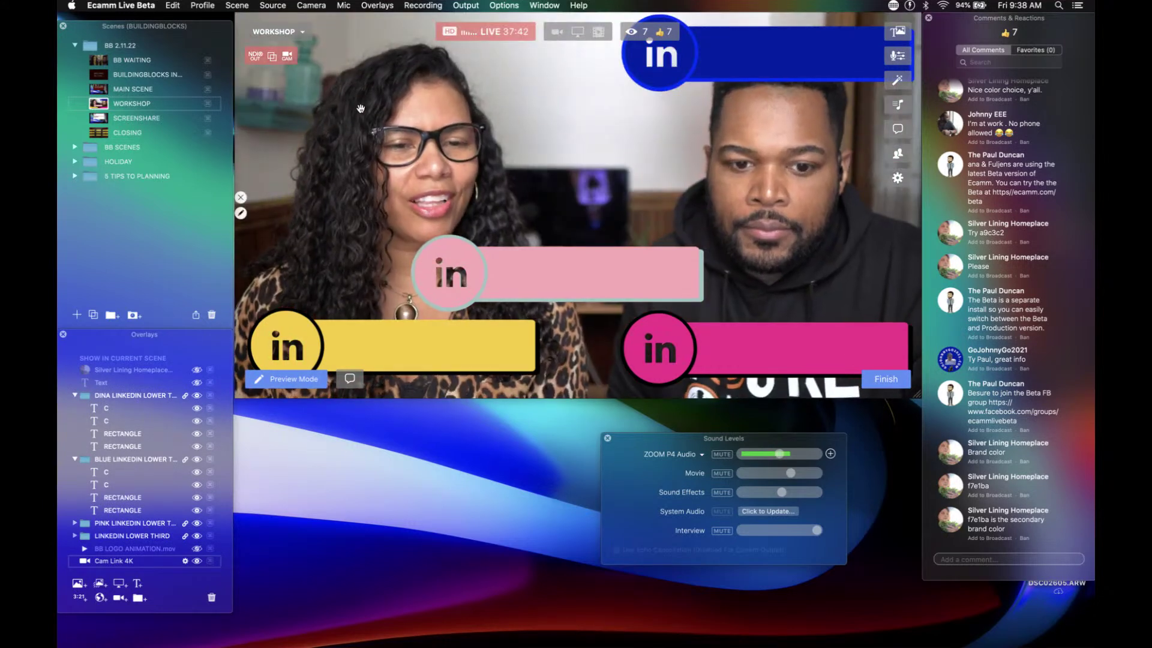
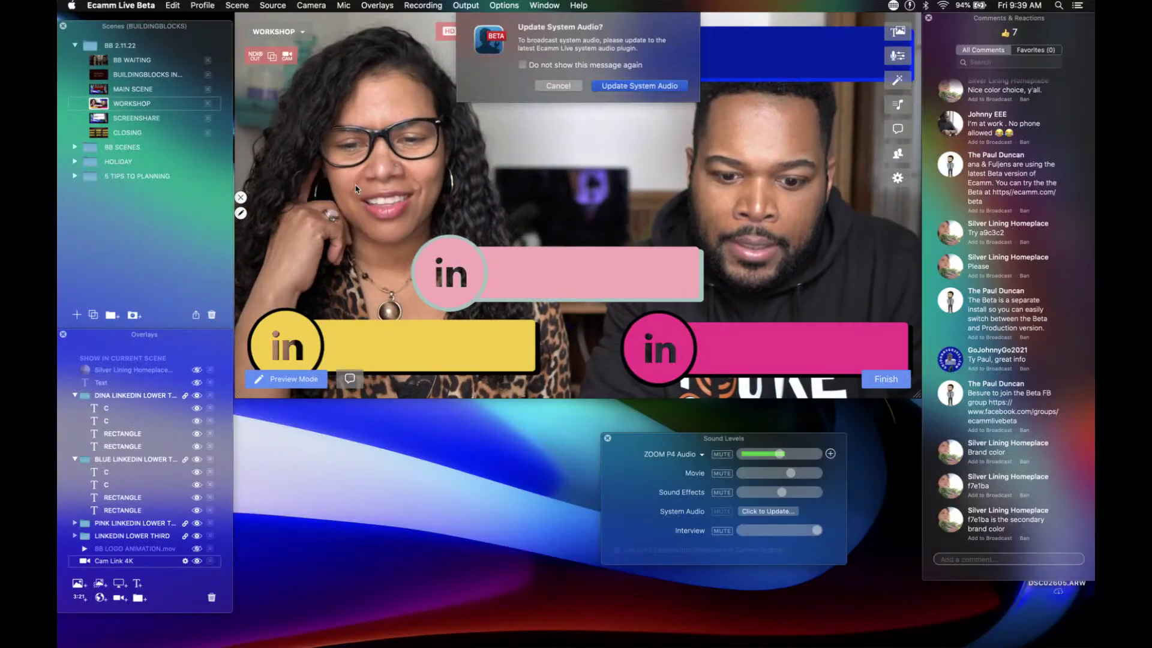
Step: Dismiss the 'Update System Audio?' prompt without updating
left_click(557, 85)
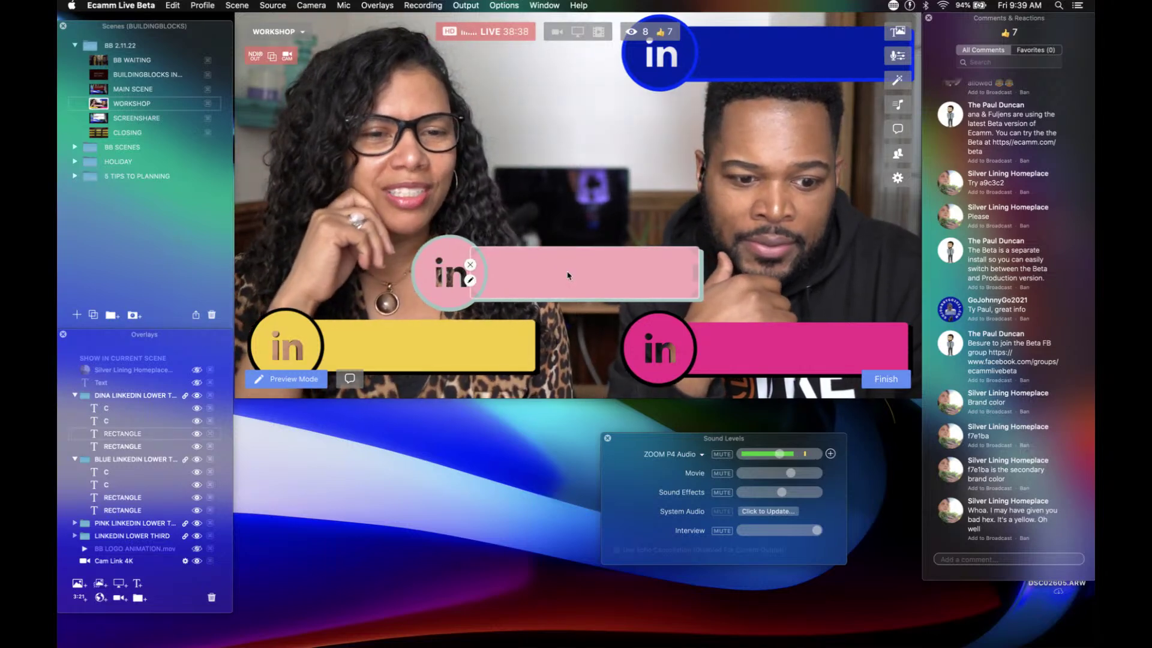
Step: Move the pink lower third left above the yellow bar and the blue one down above the magenta bar
left_click_drag(568, 276, 435, 278)
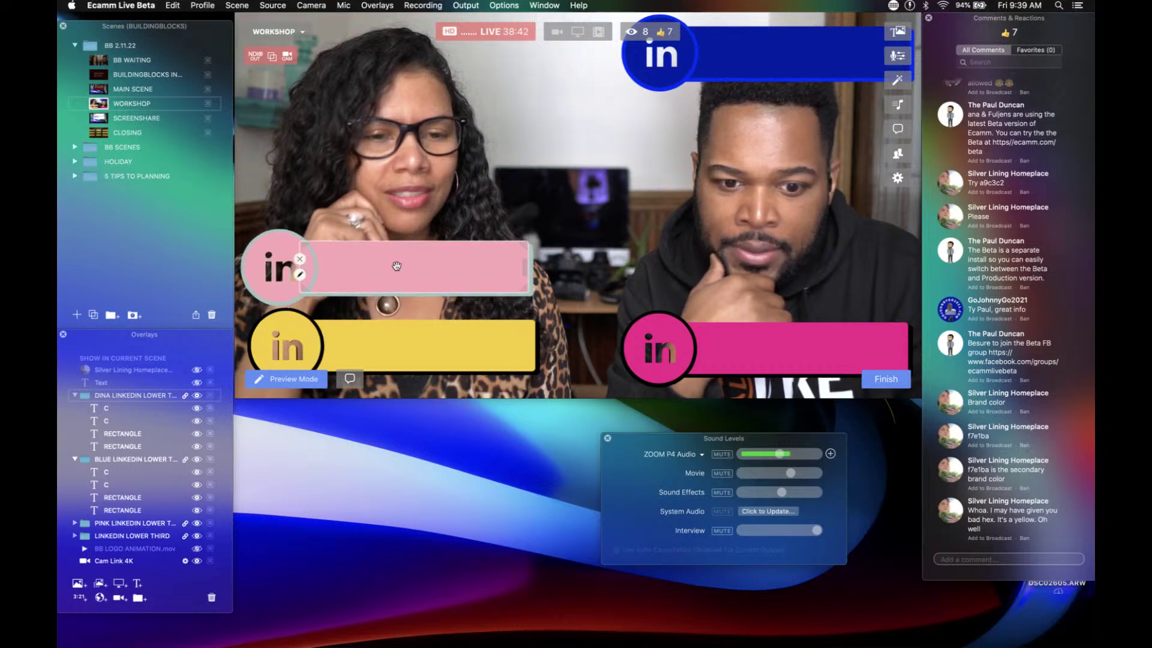
left_click_drag(756, 69, 753, 287)
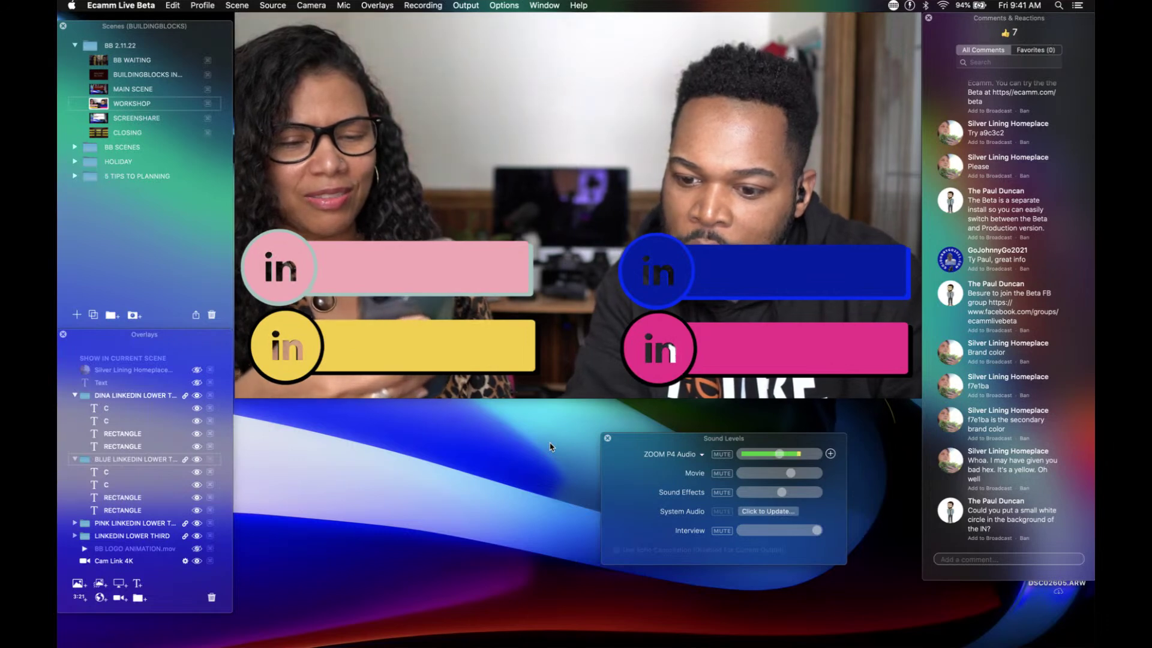
mouse_move(558, 373)
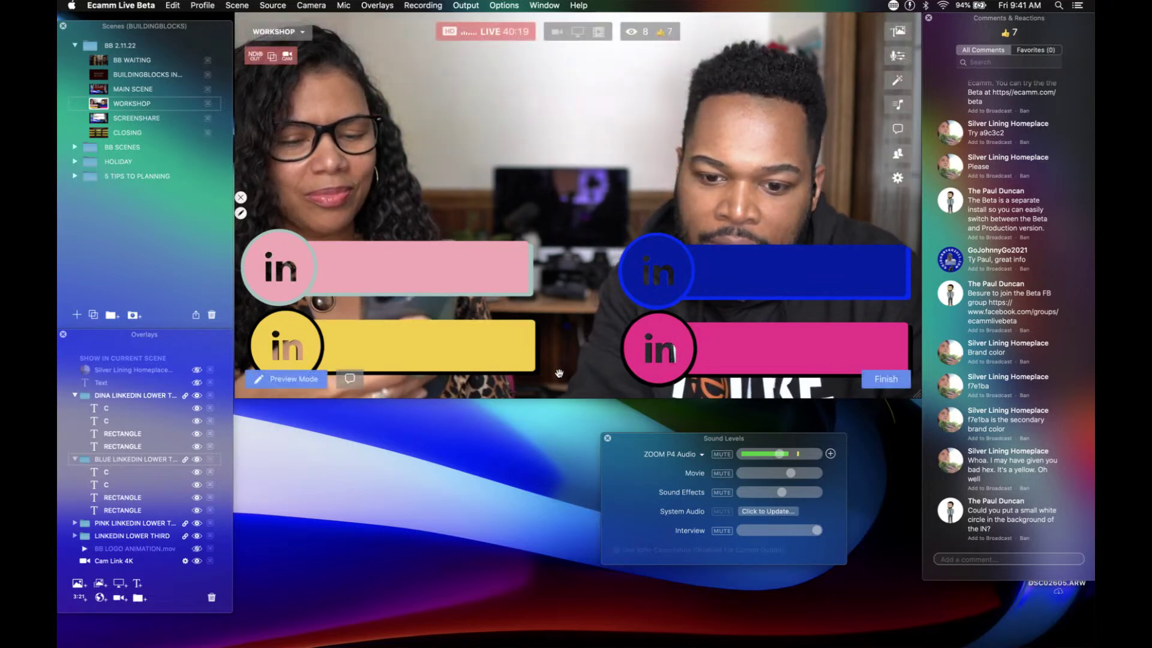
Step: Add a text overlay holding a white ● circle character picked from the Character Viewer
double_click(587, 330)
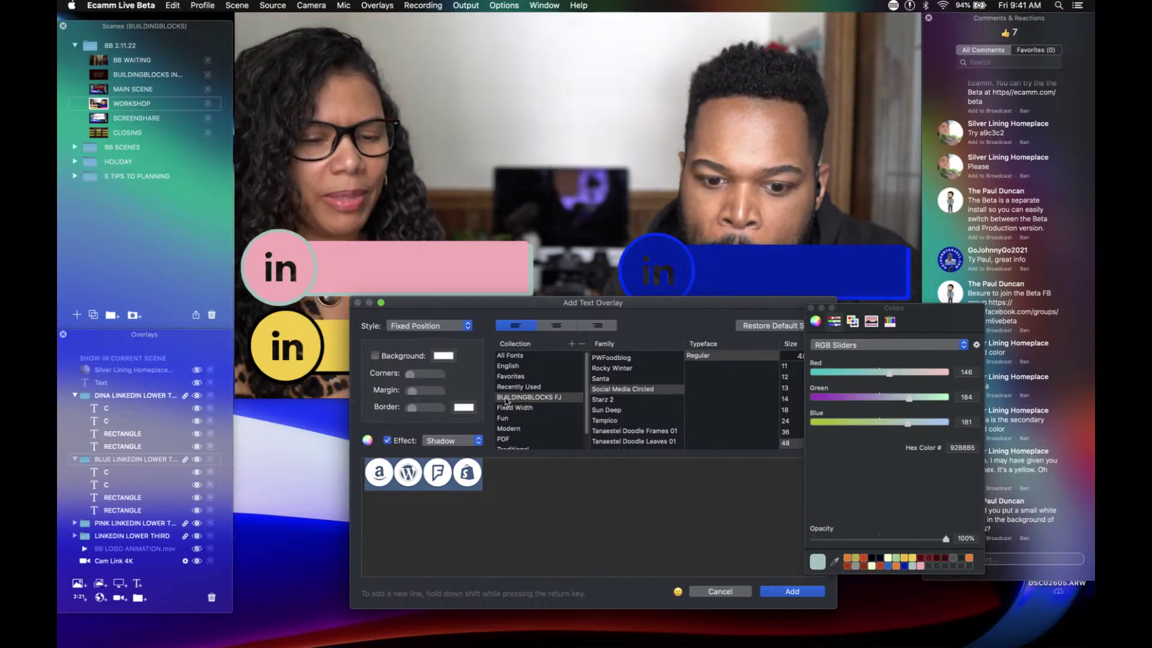
key("BackSpace")
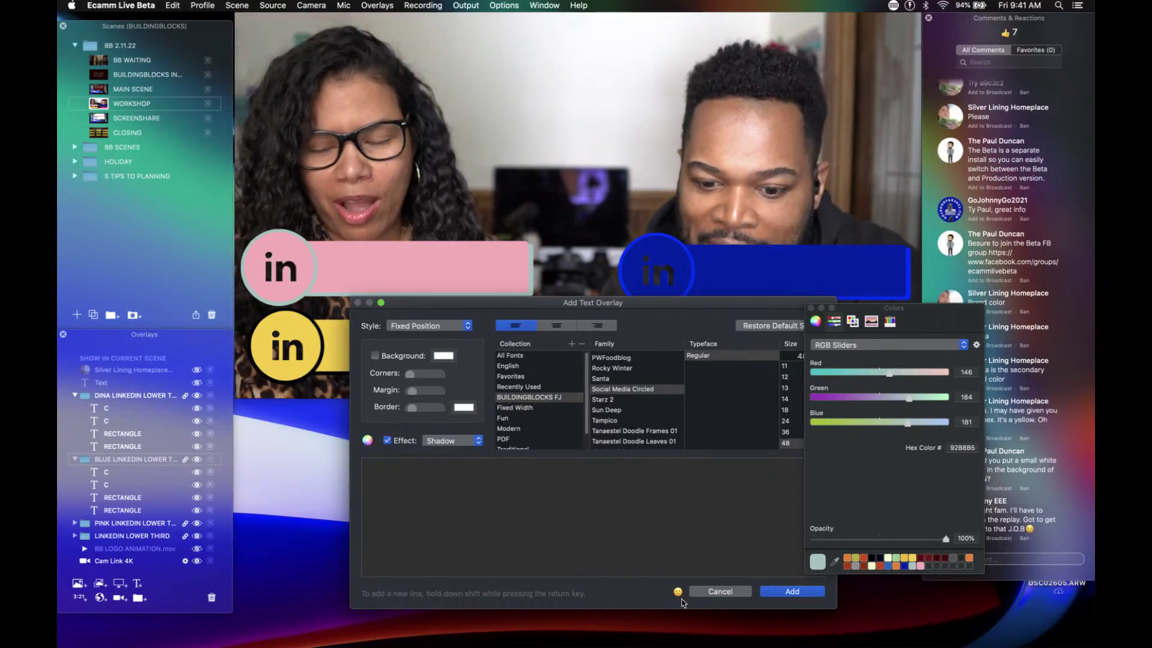
left_click(677, 593)
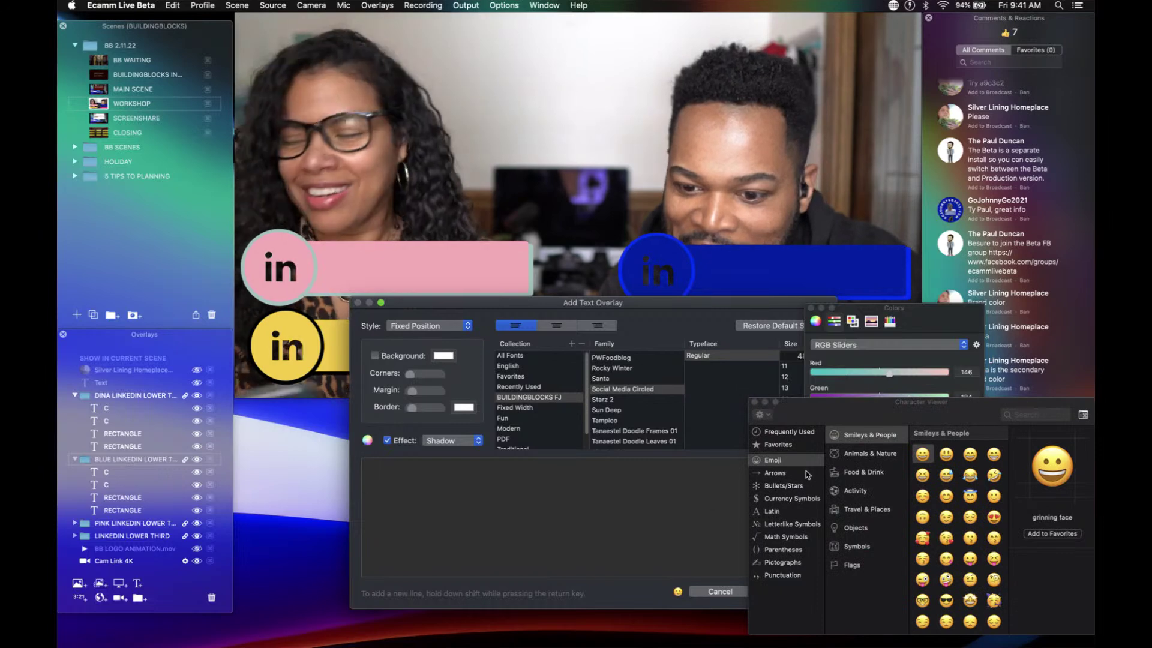
left_click(783, 433)
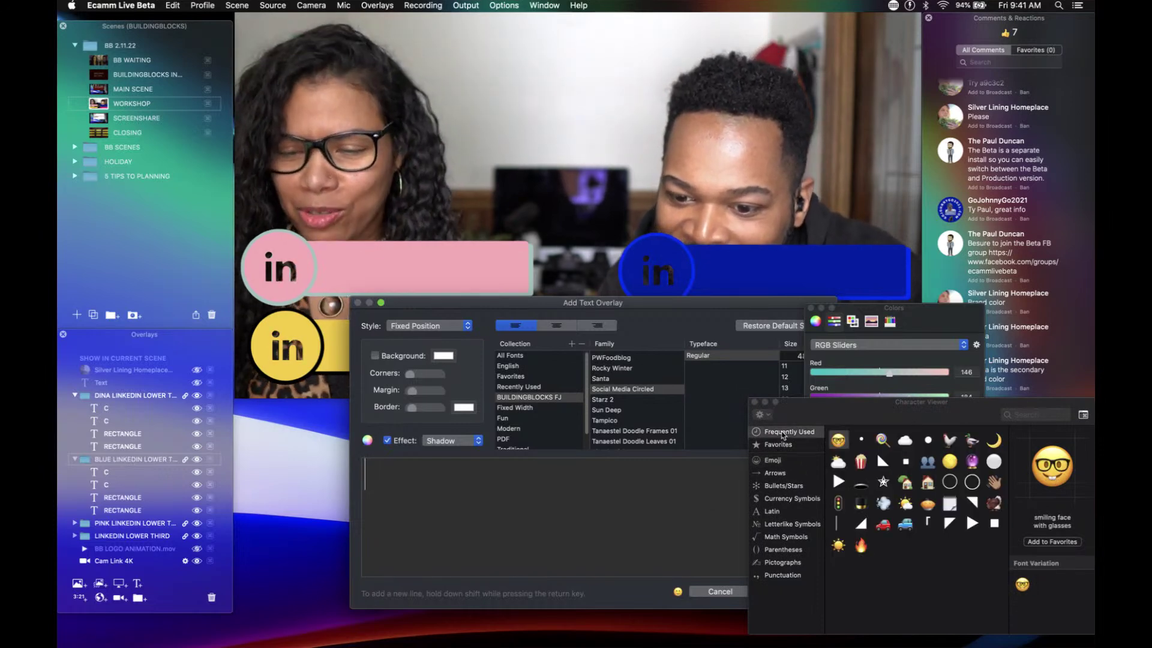
left_click(928, 441)
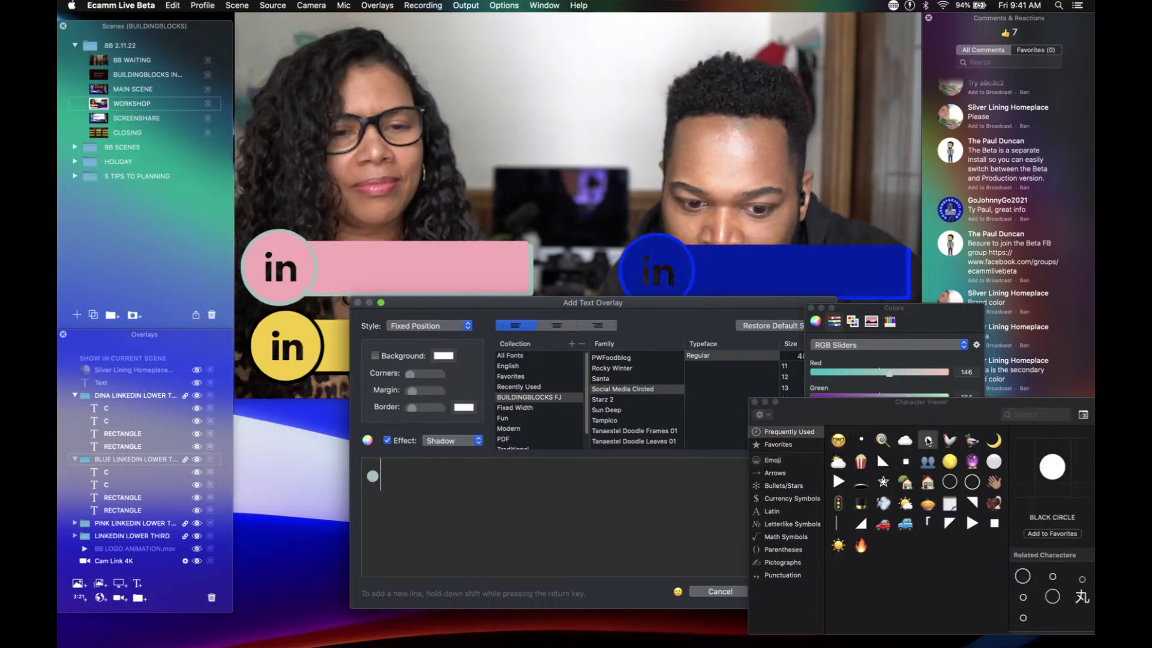
left_click(754, 402)
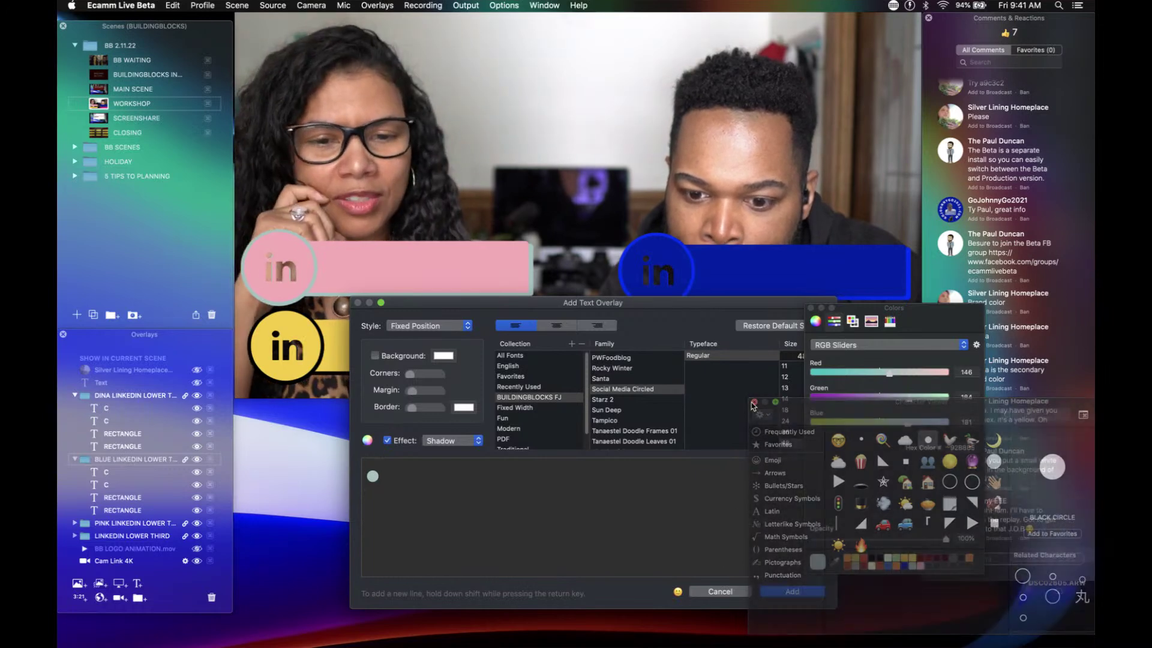
left_click(891, 321)
left_click(977, 372)
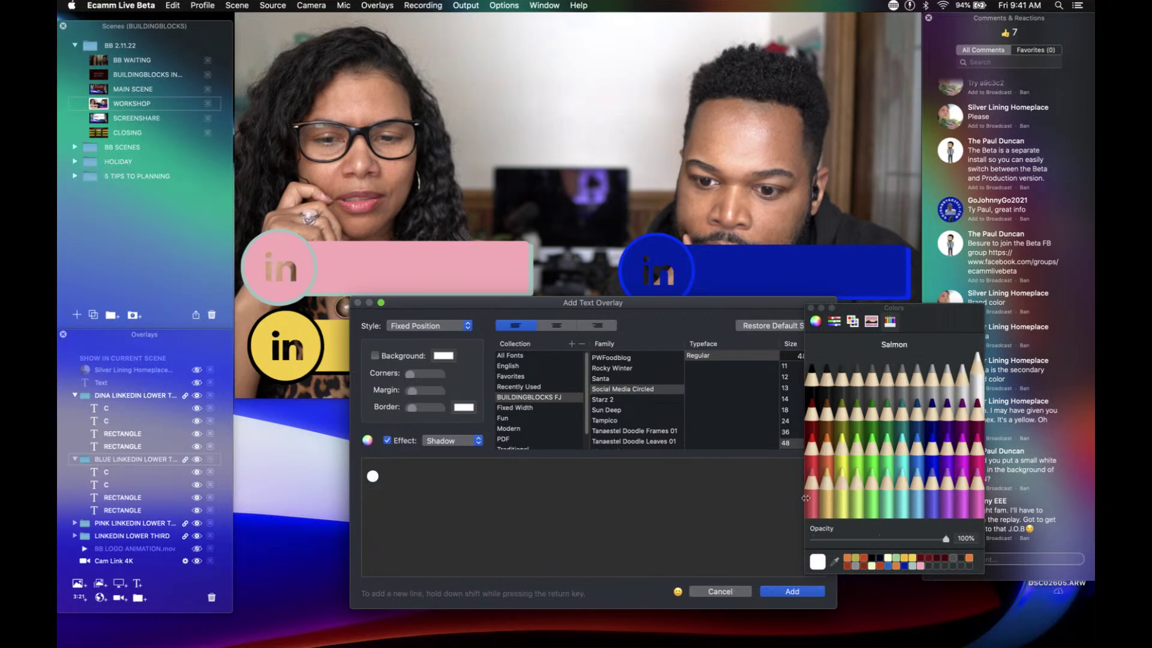
left_click(788, 591)
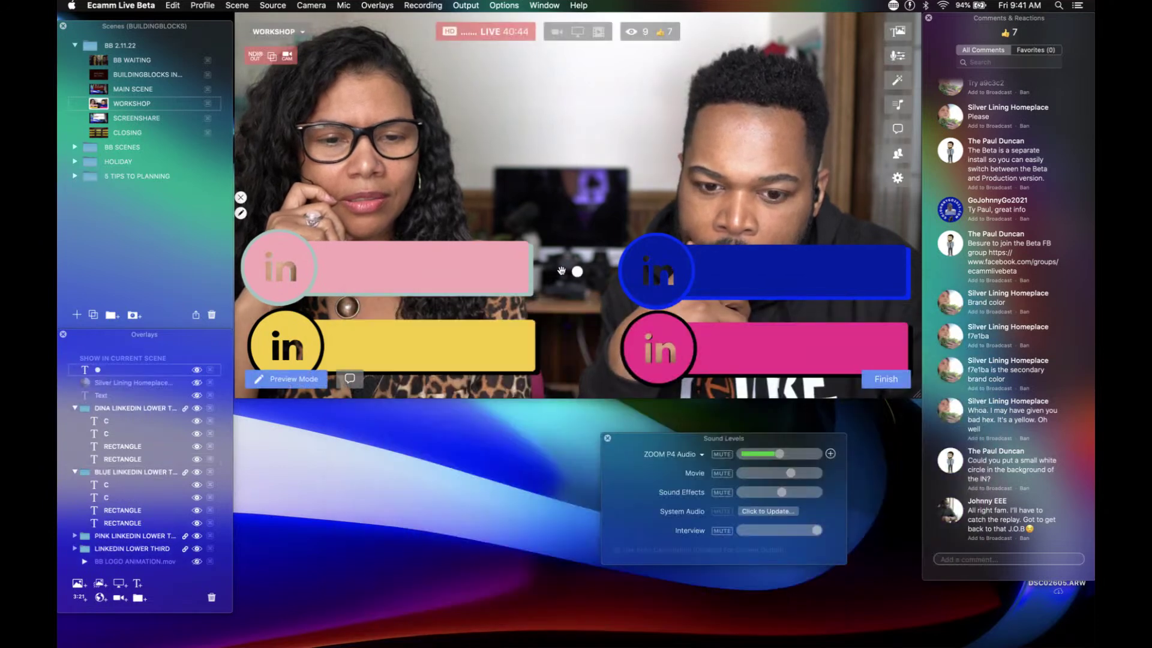
Step: Enlarge the white circle, place it on the blue bar's badge, and nest its layer in the blue group
scroll(576, 274, "up", 5)
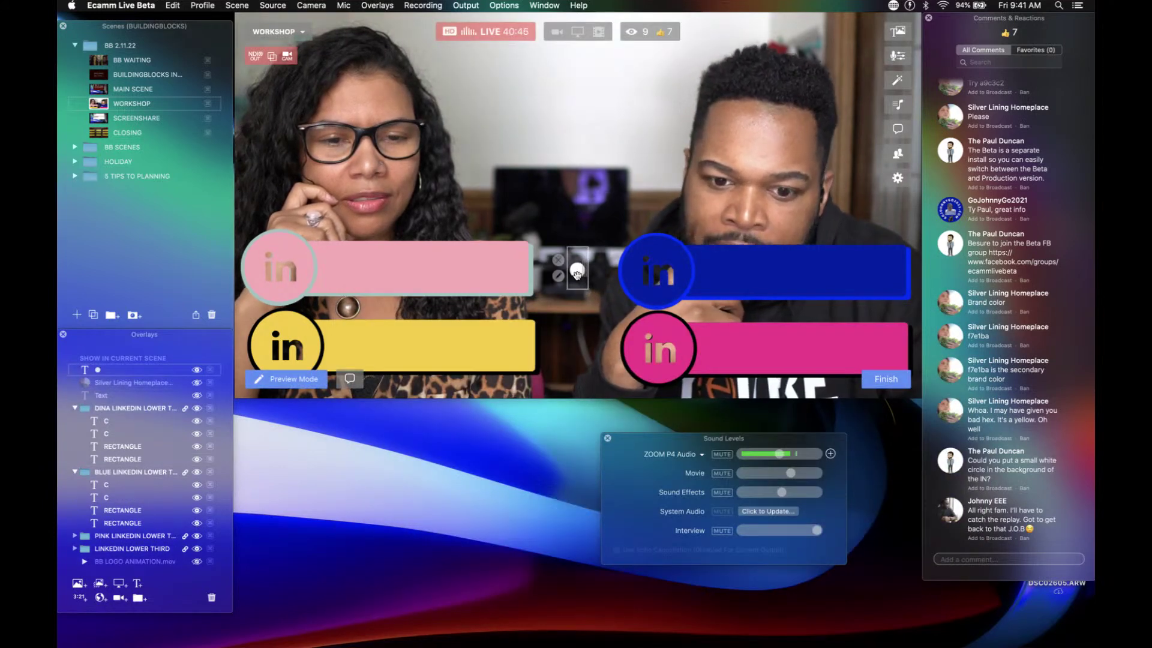
scroll(577, 274, "up", 8)
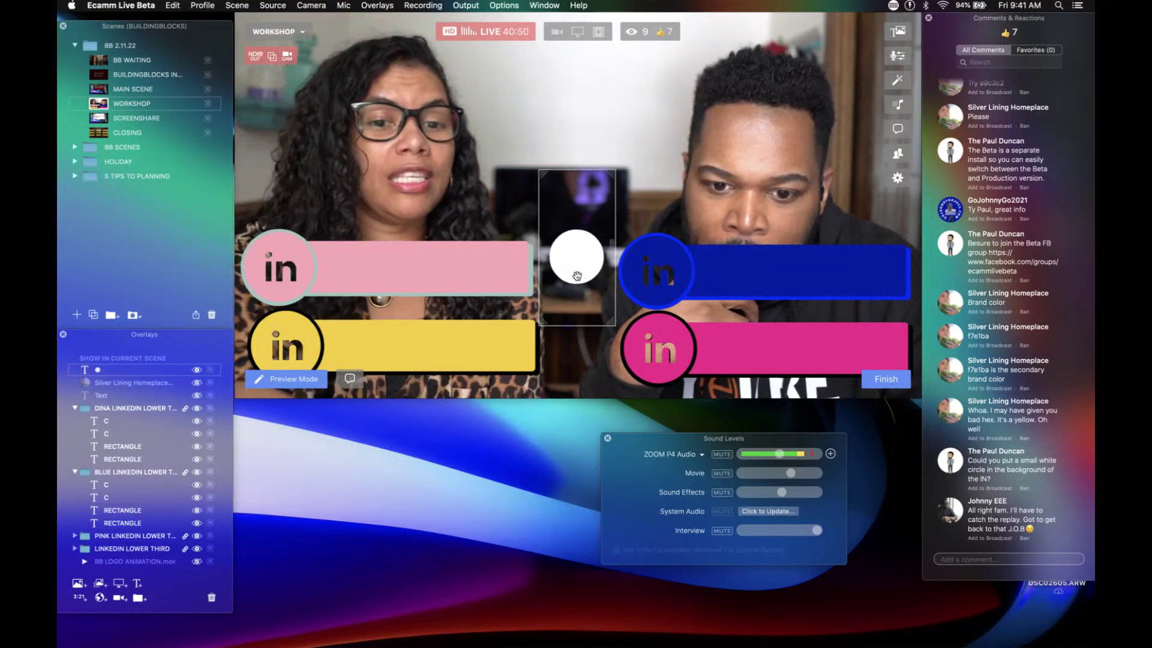
left_click_drag(577, 276, 659, 283)
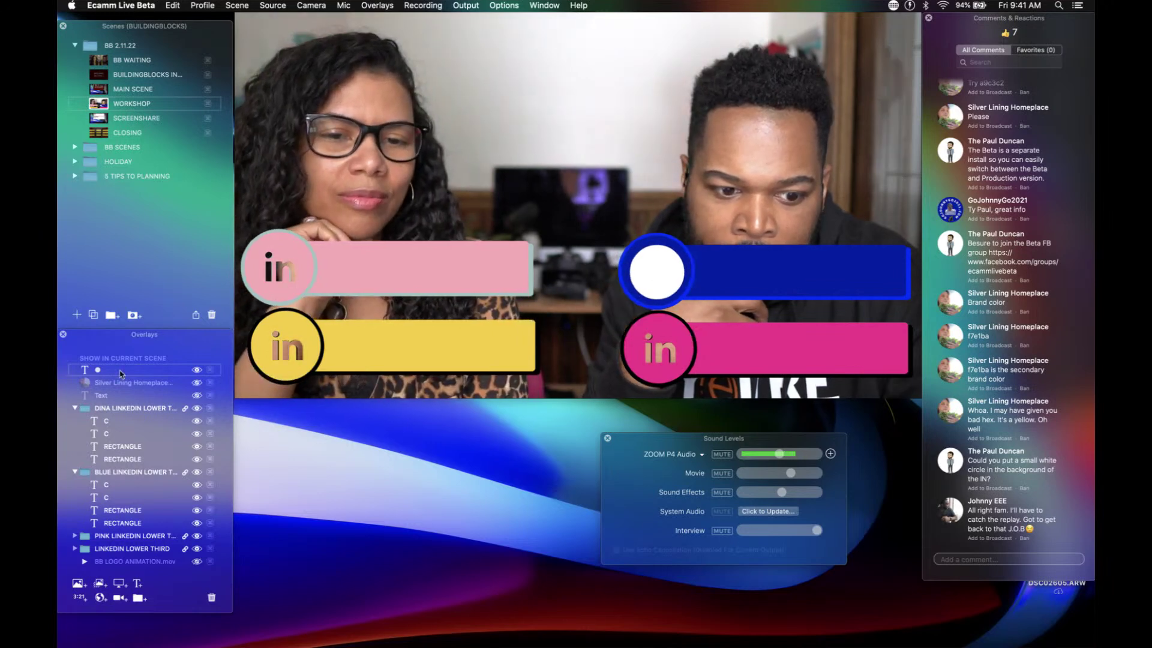
left_click_drag(124, 371, 133, 532)
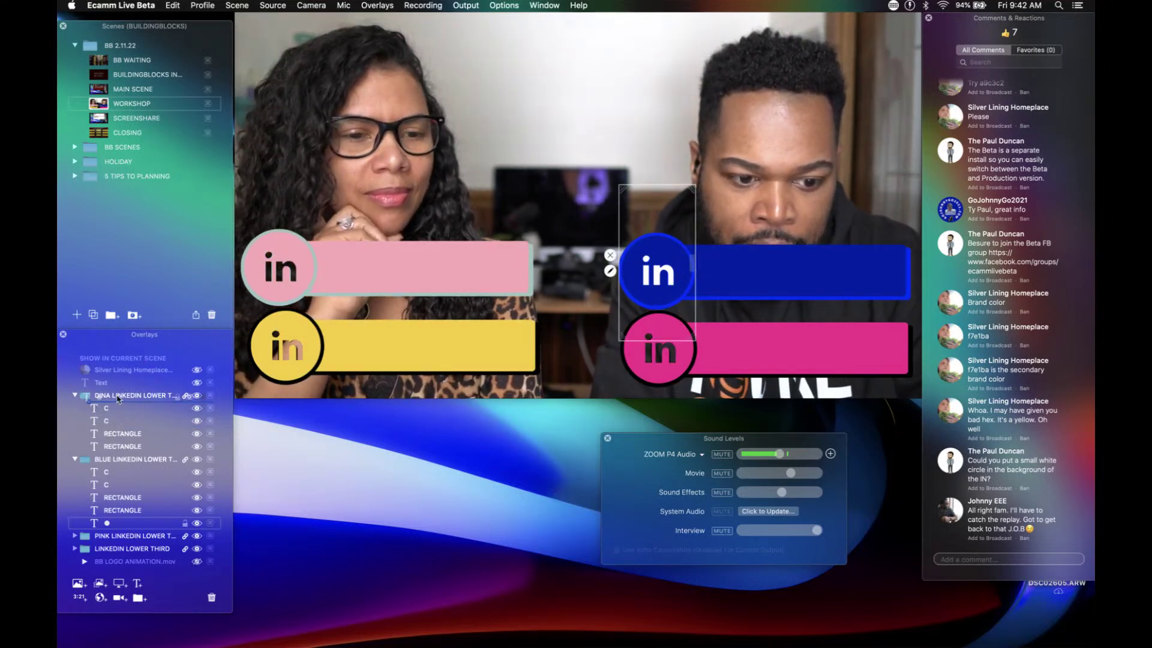
Step: Raise the white circle layer to the top and Option-drag copies onto the other bars' badges
left_click_drag(107, 523, 105, 390)
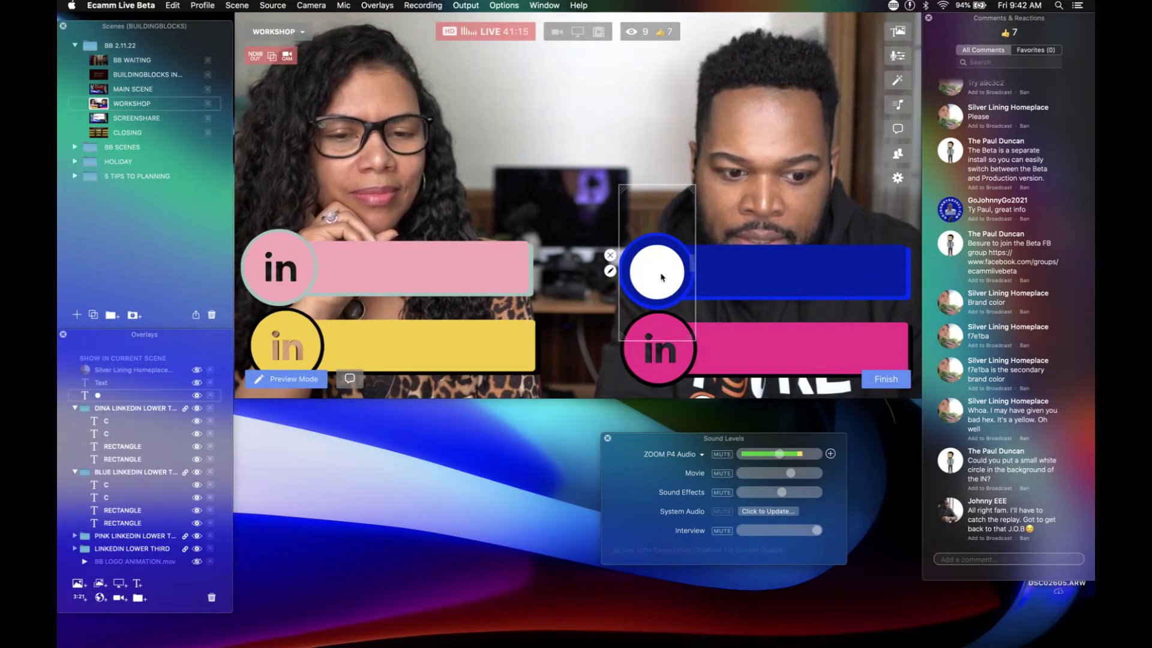
left_click_drag(660, 274, 403, 364)
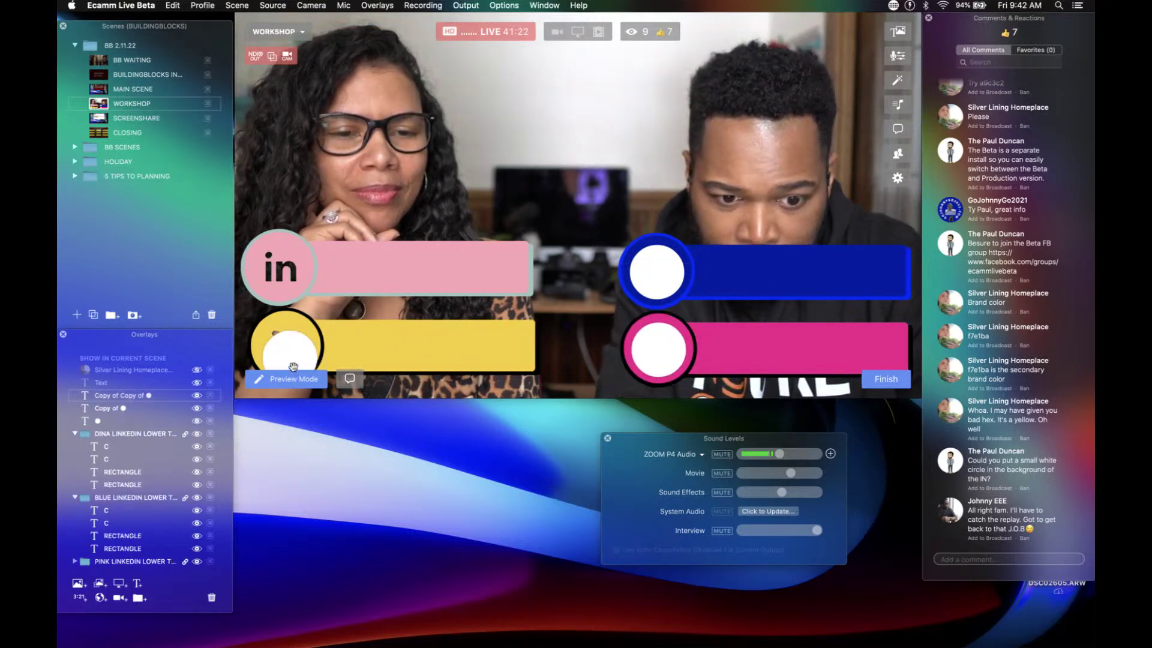
left_click_drag(293, 367, 283, 266)
left_click(649, 331)
Step: Drag one more circle copy along the yellow bar, then delete that extra copy
left_click_drag(655, 342, 518, 286)
left_click_drag(512, 332, 350, 342)
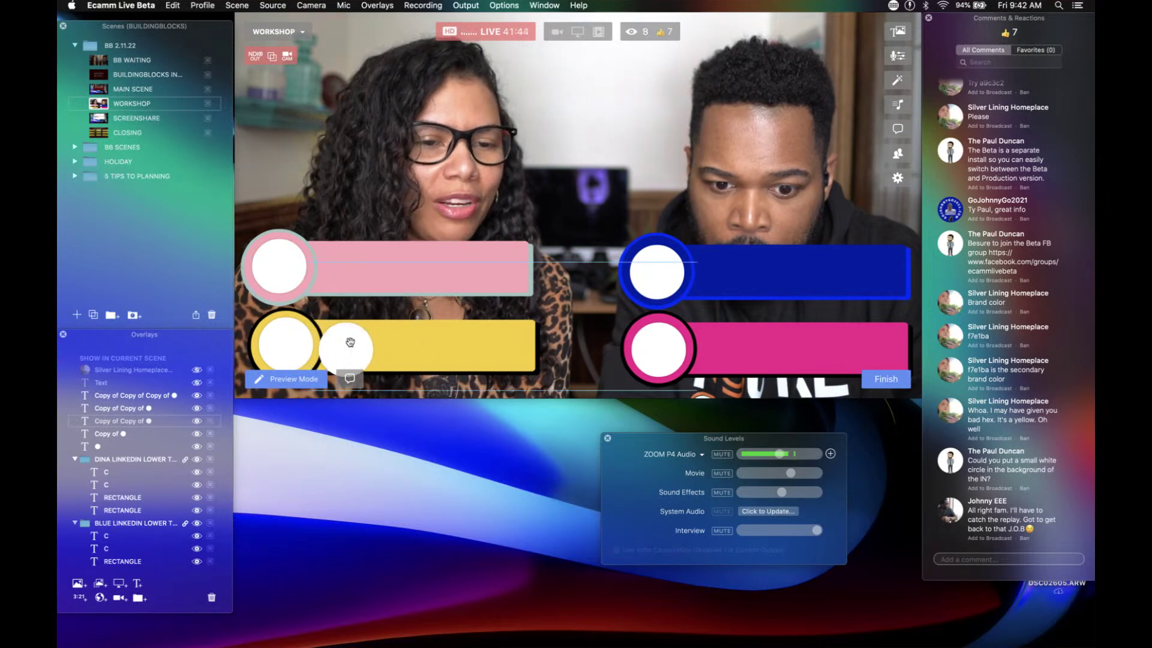
left_click_drag(429, 343, 478, 348)
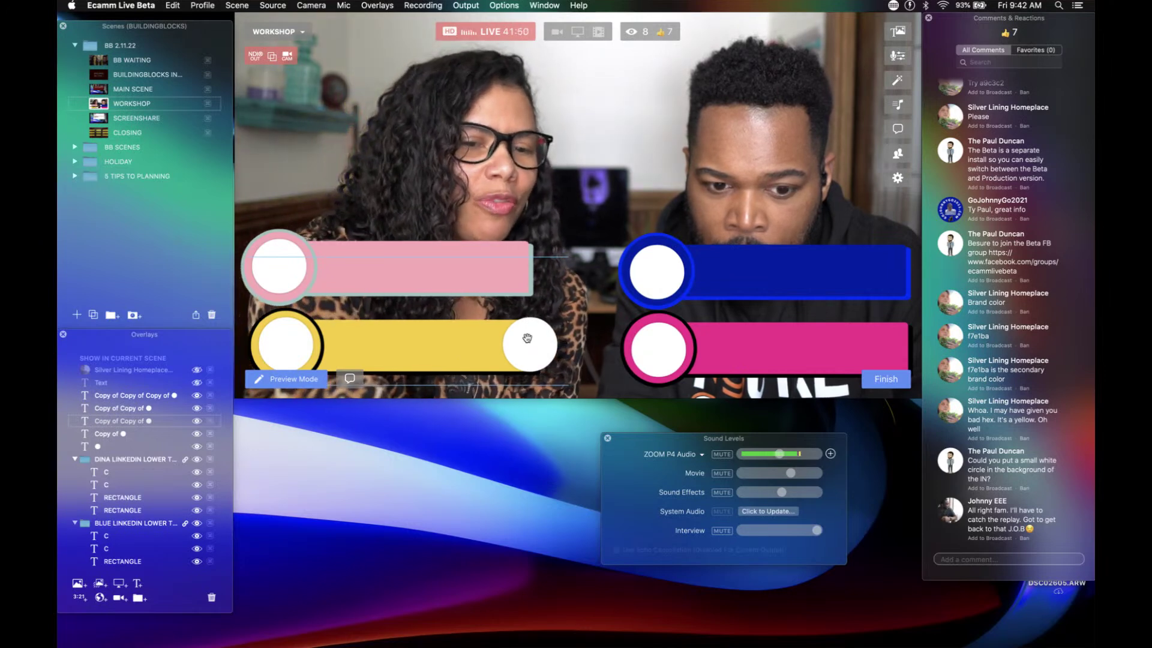
left_click_drag(527, 338, 527, 340)
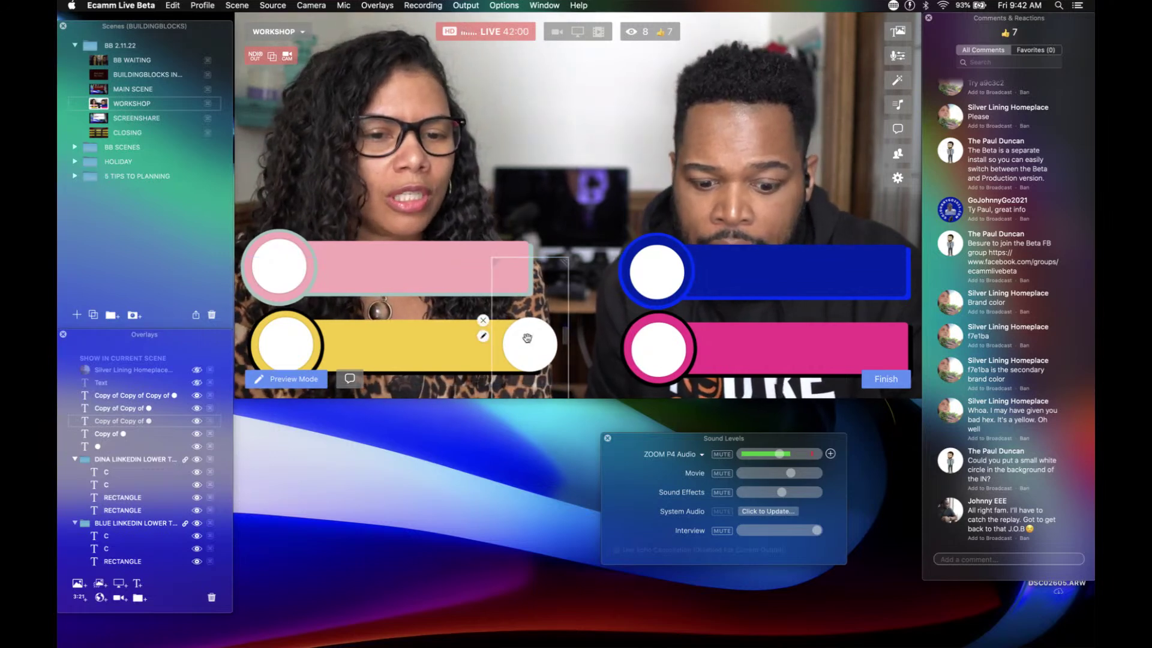
key("Delete")
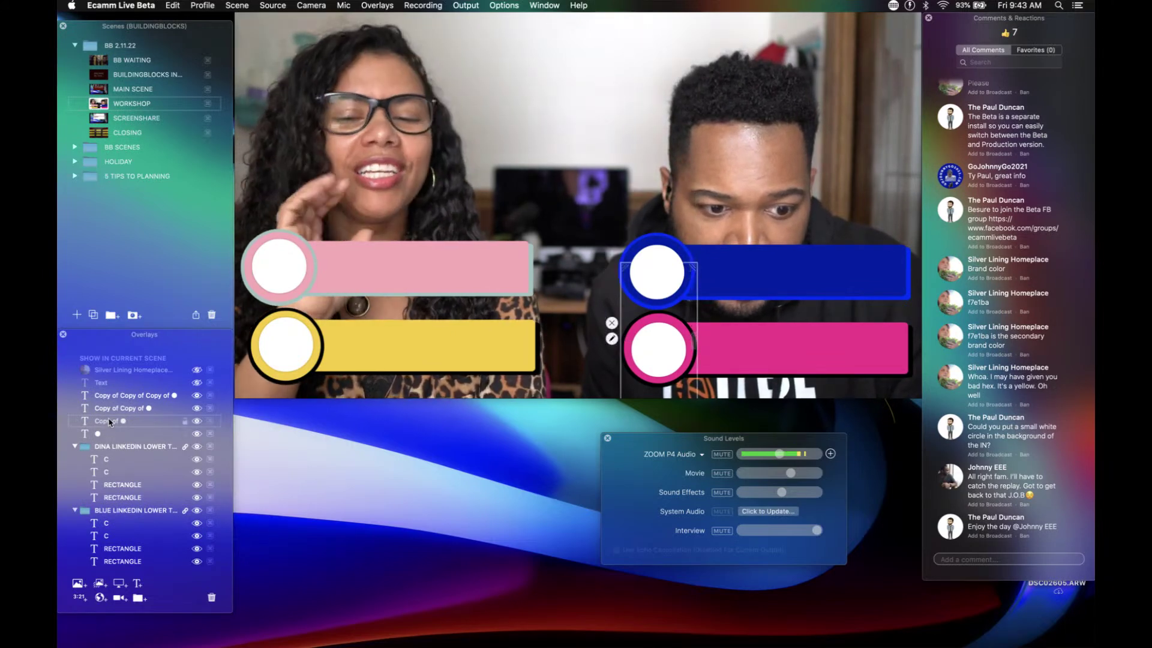
Step: File white circle layers into the first and blue lower-third groups in Overlays
scroll(109, 432, "down", 3)
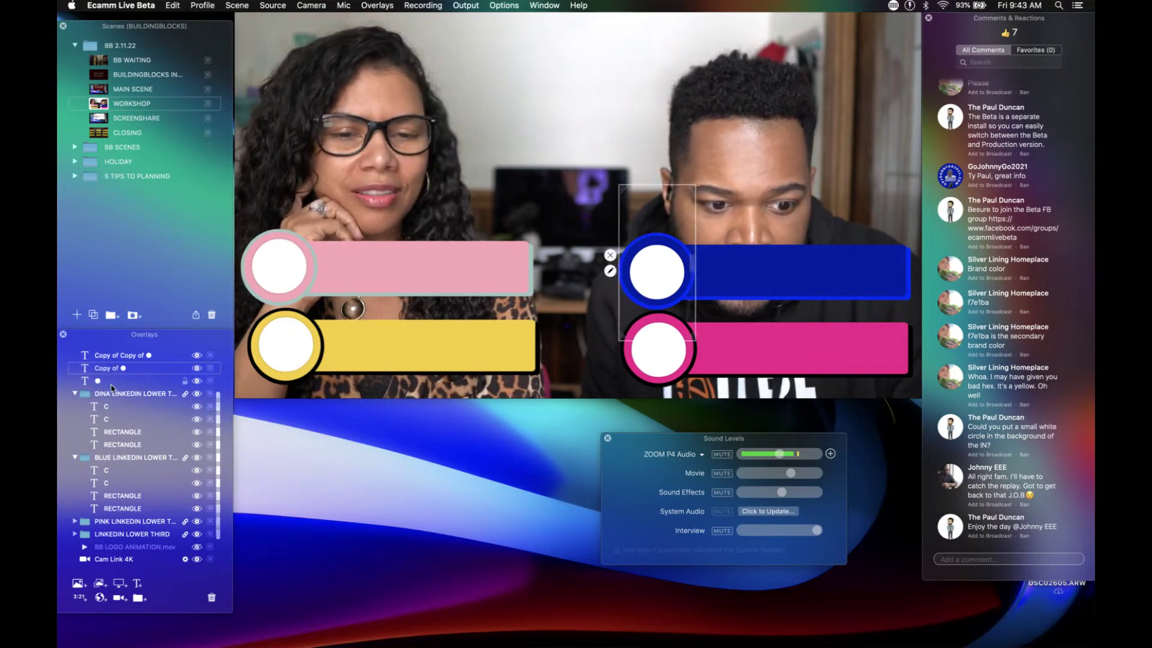
left_click_drag(111, 384, 122, 447)
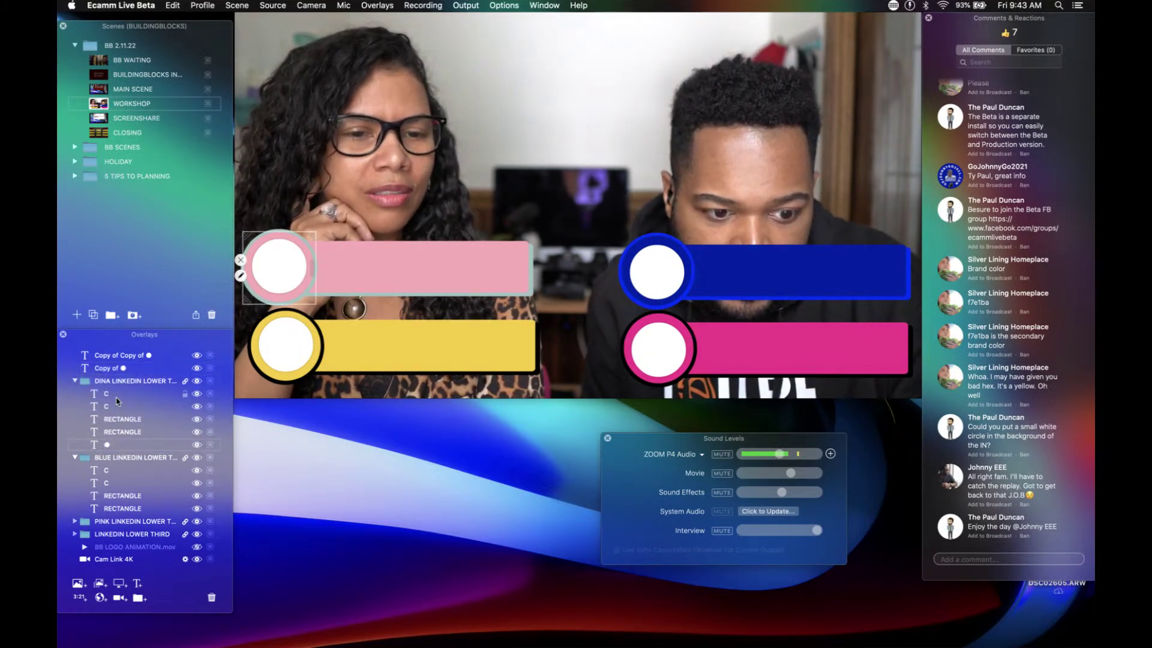
left_click(131, 369)
left_click_drag(131, 369, 135, 513)
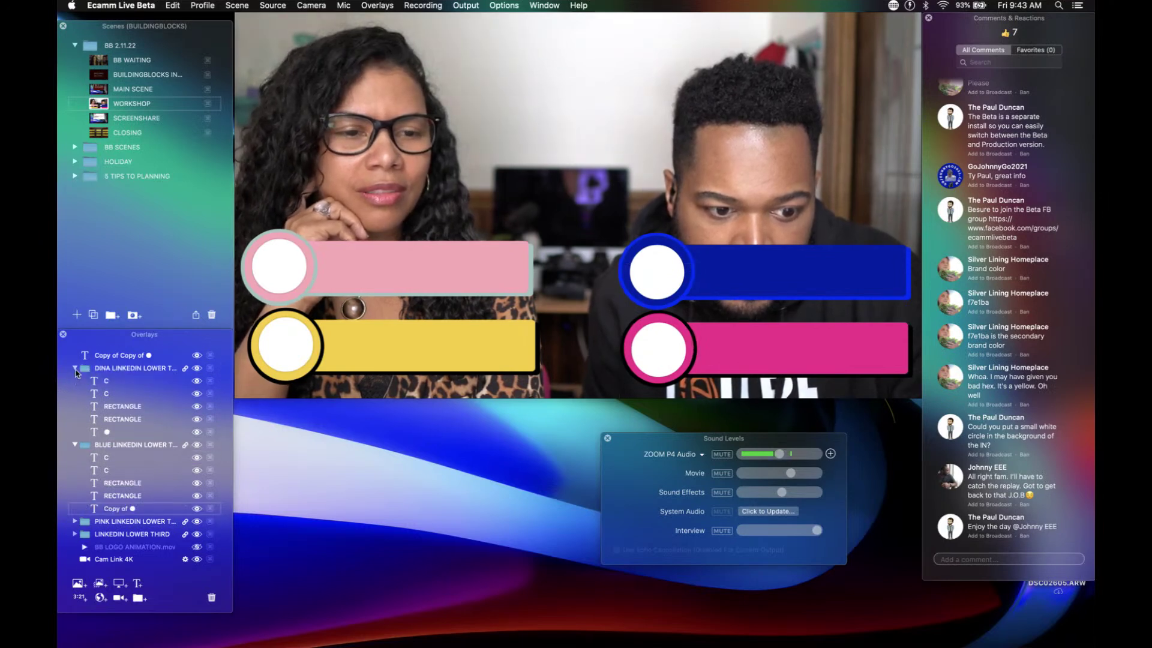
left_click(75, 369)
left_click(75, 406)
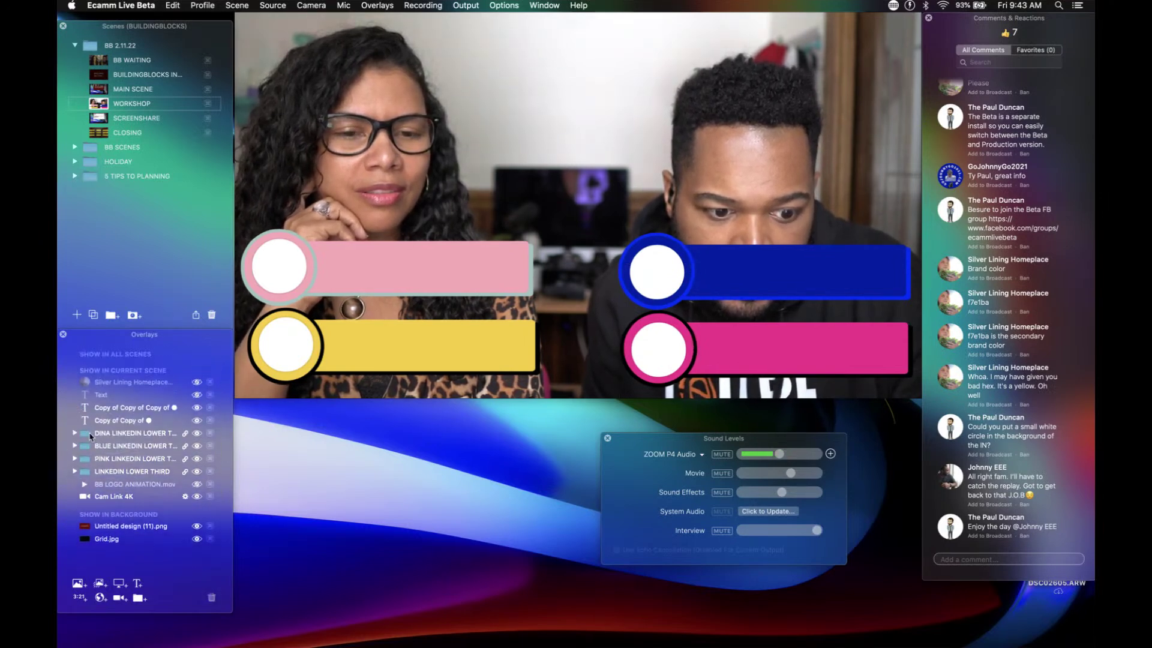
Step: Move circle copies into the pink and LINKEDIN LOWER THIRD groups, above the rectangle layers
left_click(74, 458)
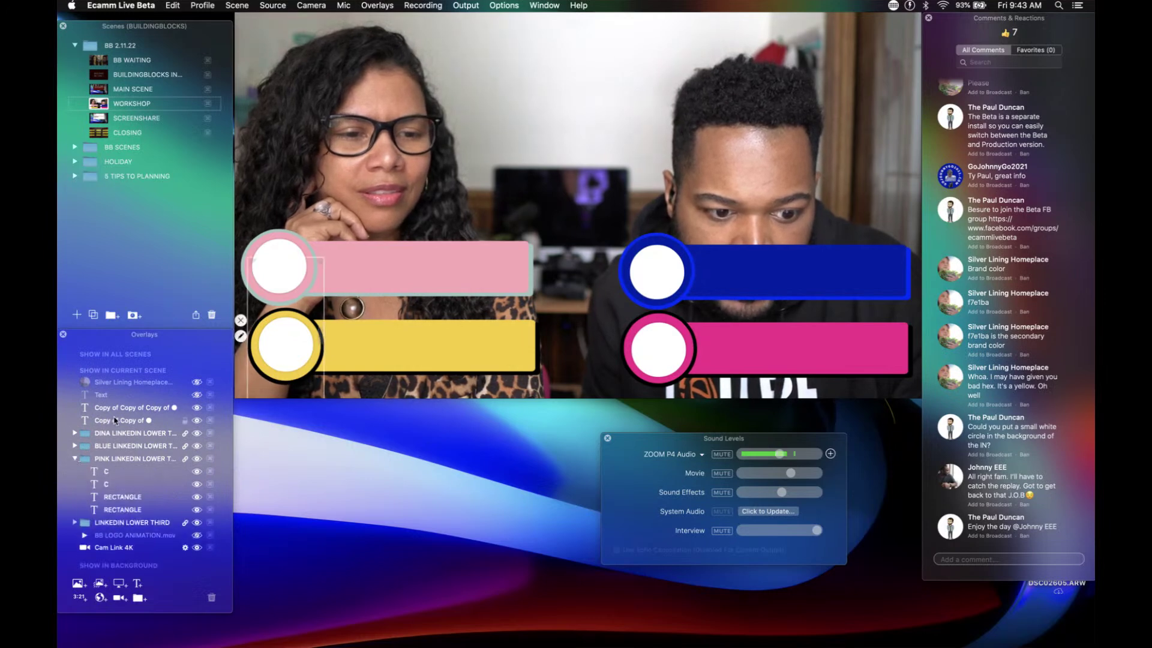
left_click_drag(116, 420, 135, 516)
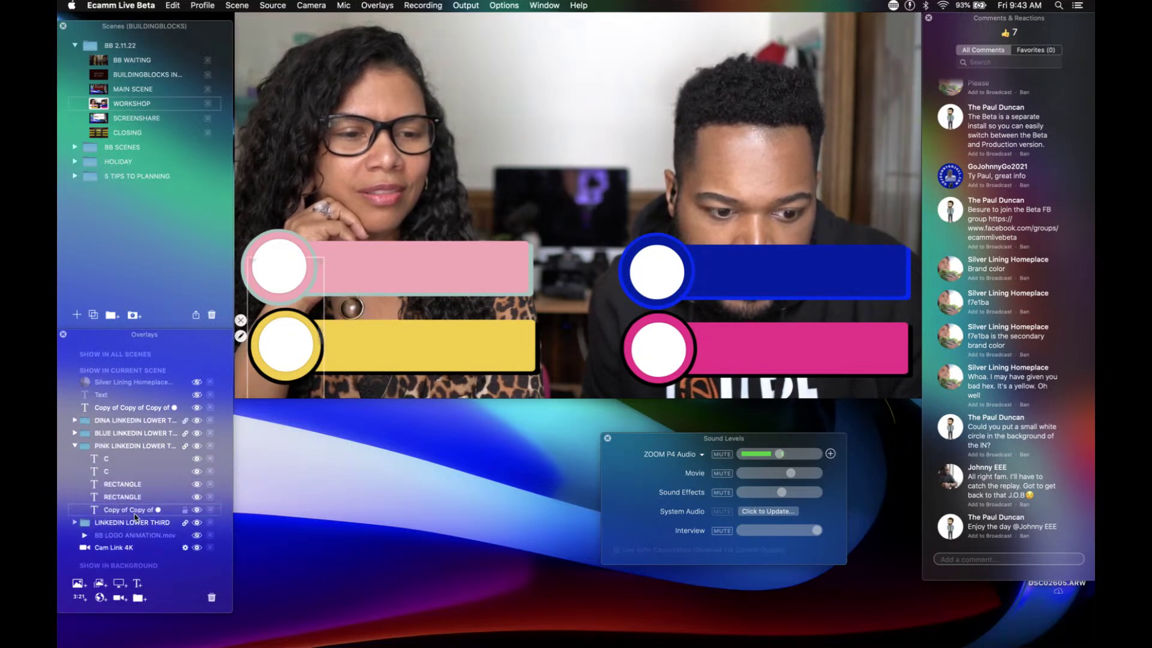
left_click(74, 446)
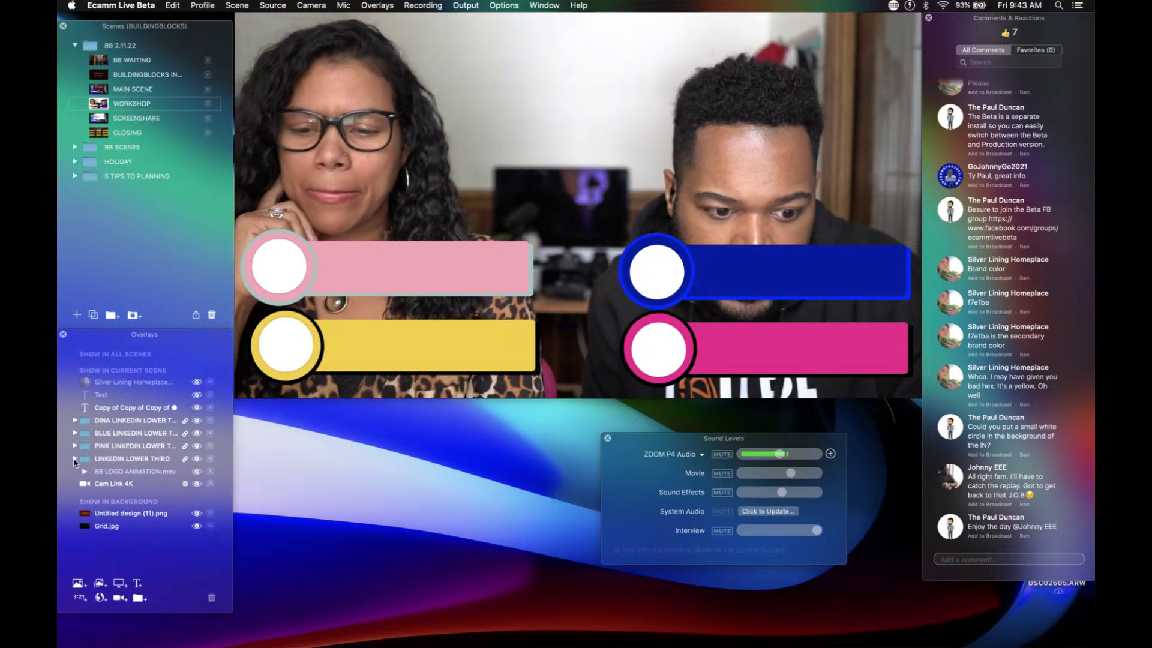
left_click(74, 458)
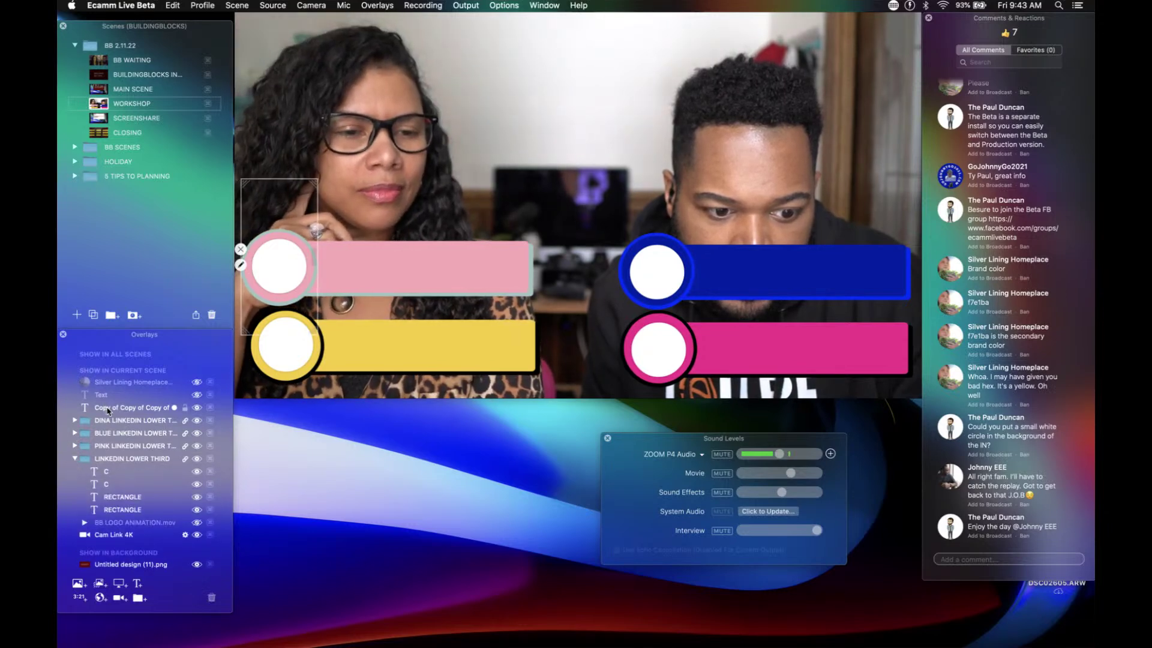
left_click_drag(109, 411, 117, 521)
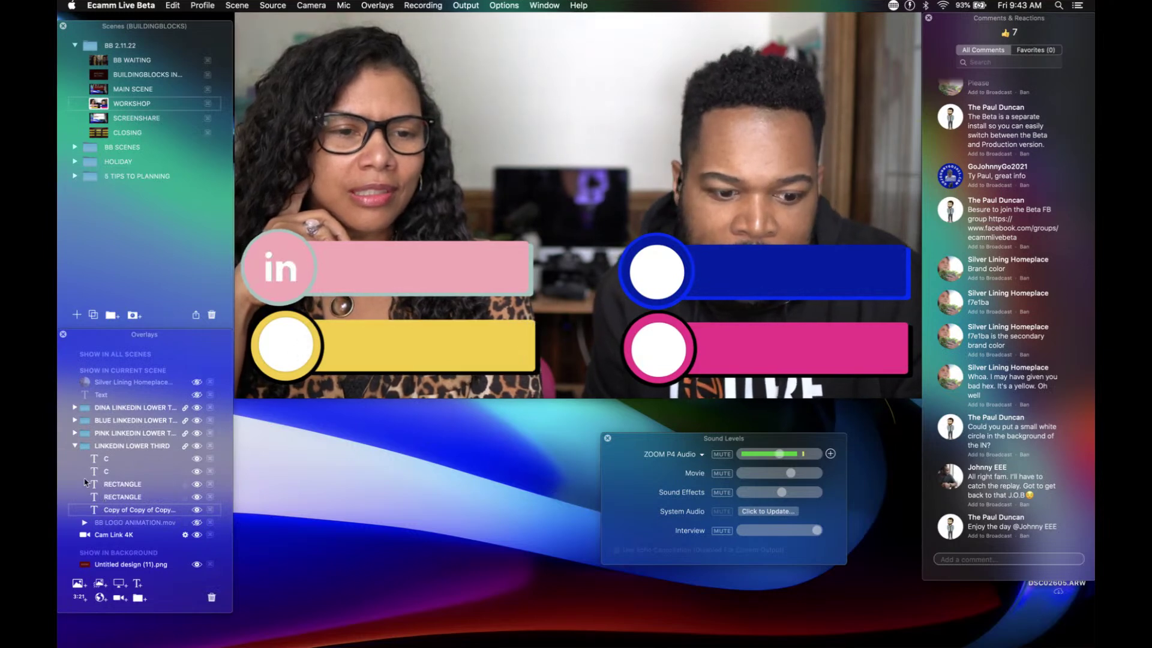
left_click(76, 447)
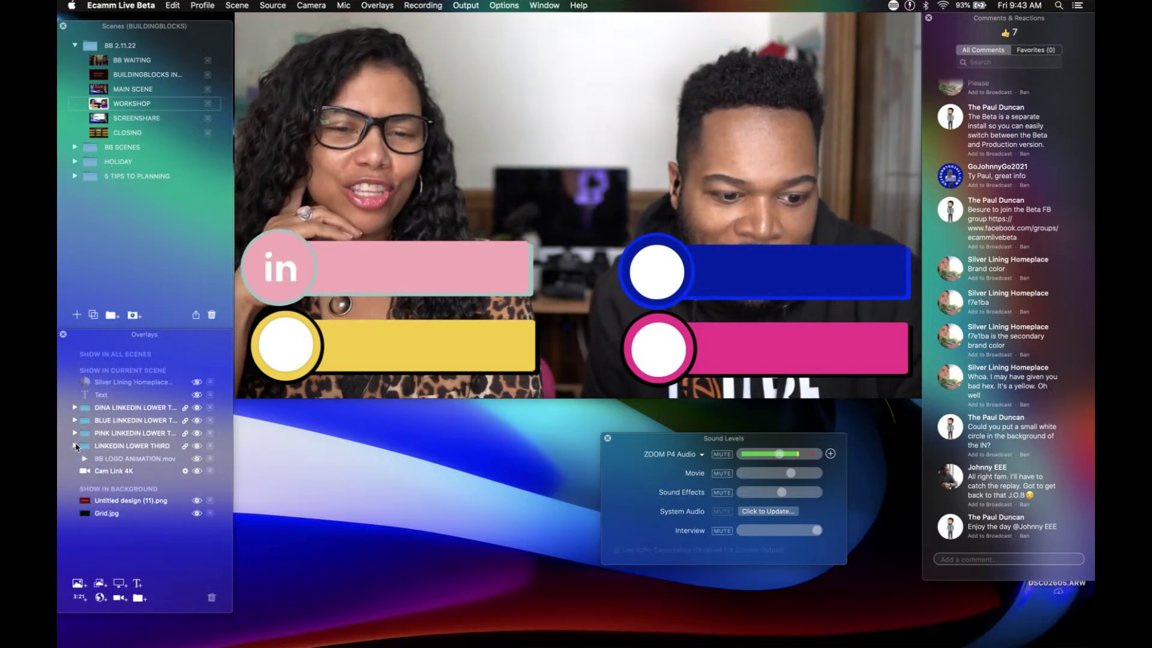
left_click(75, 432)
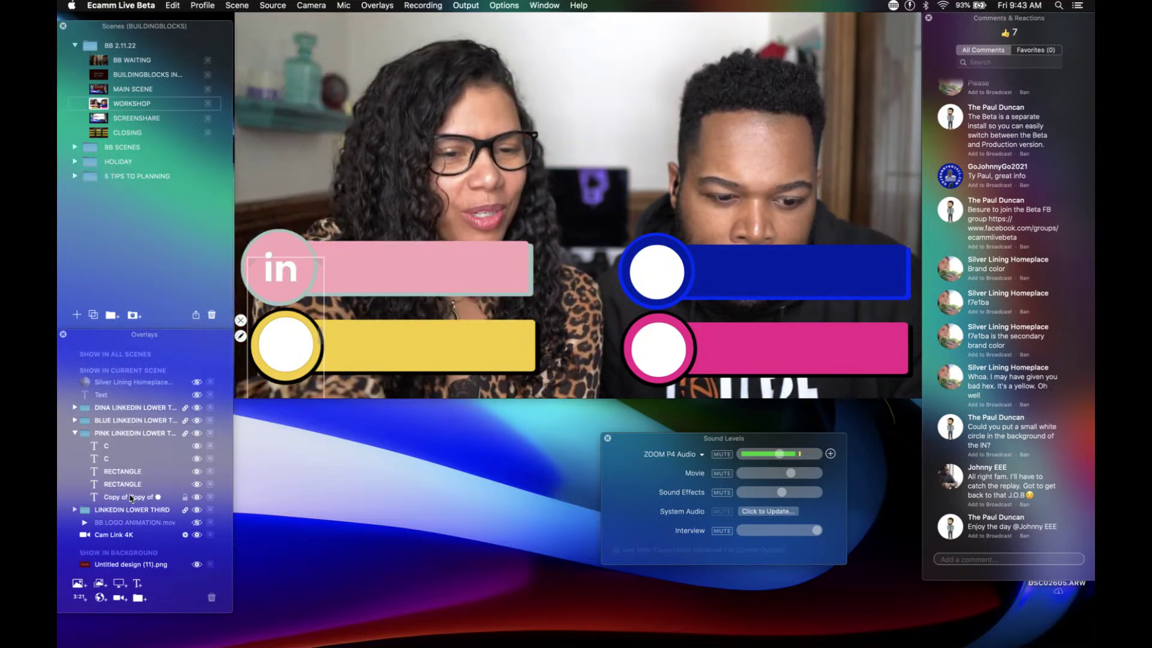
mouse_move(130, 497)
left_mouse_down()
mouse_move(129, 468)
mouse_move(138, 503)
left_mouse_up()
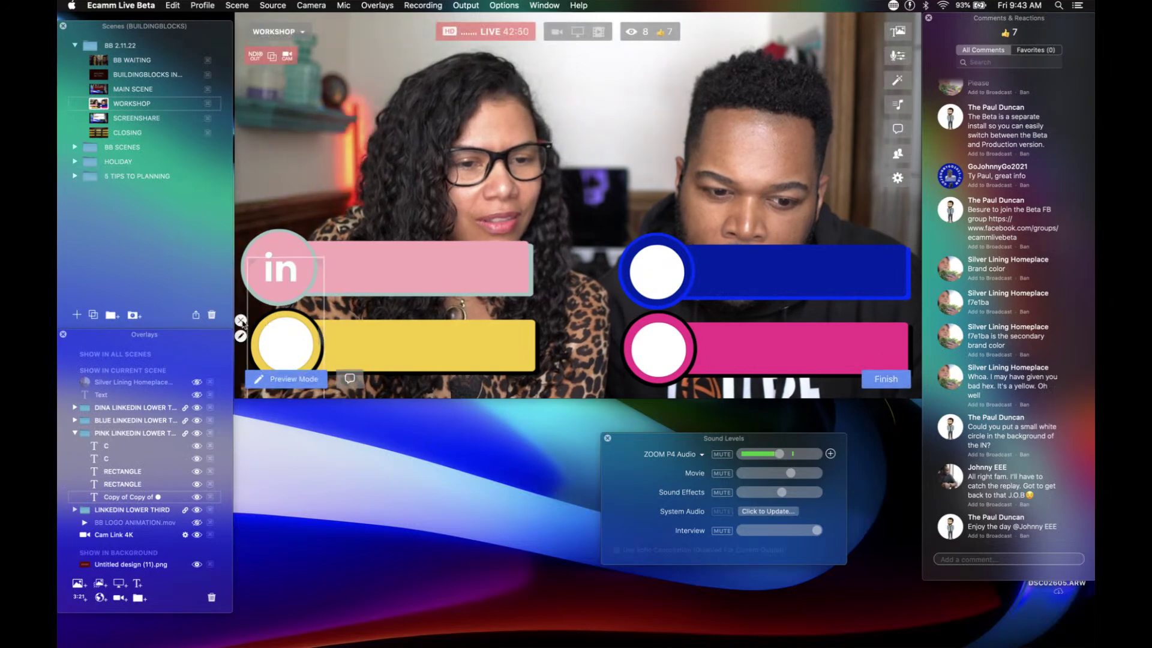
Step: Hide the yellow bar's white circle layer and move it to the top of its group
left_click(241, 321)
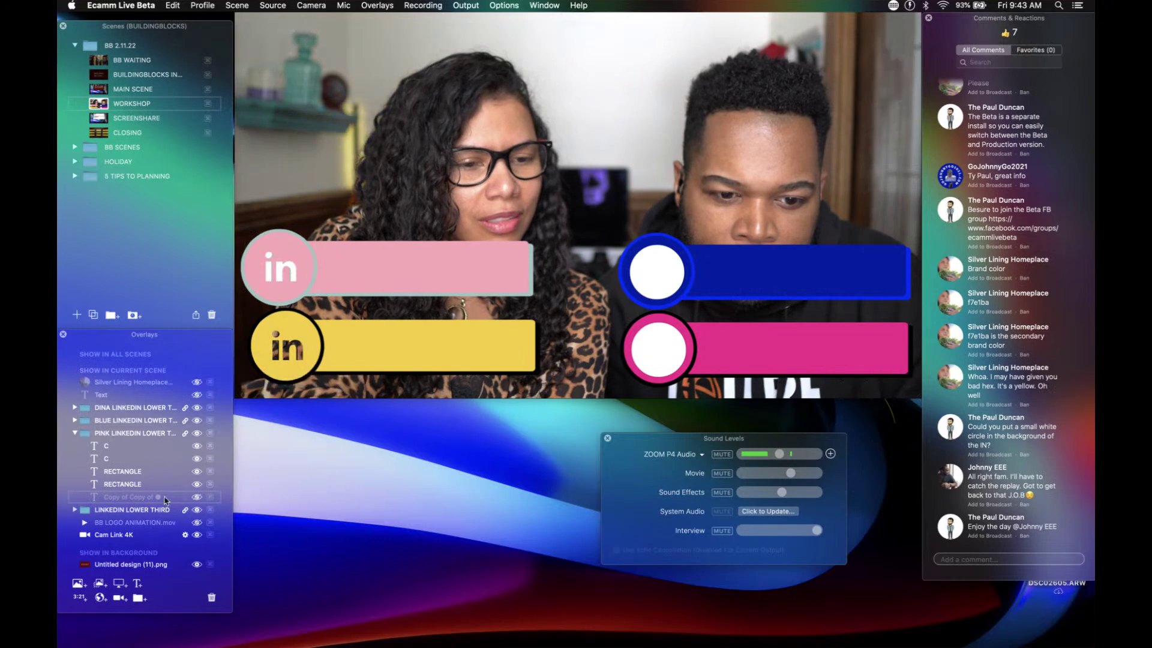
left_click(197, 498)
left_click_drag(155, 500, 146, 439)
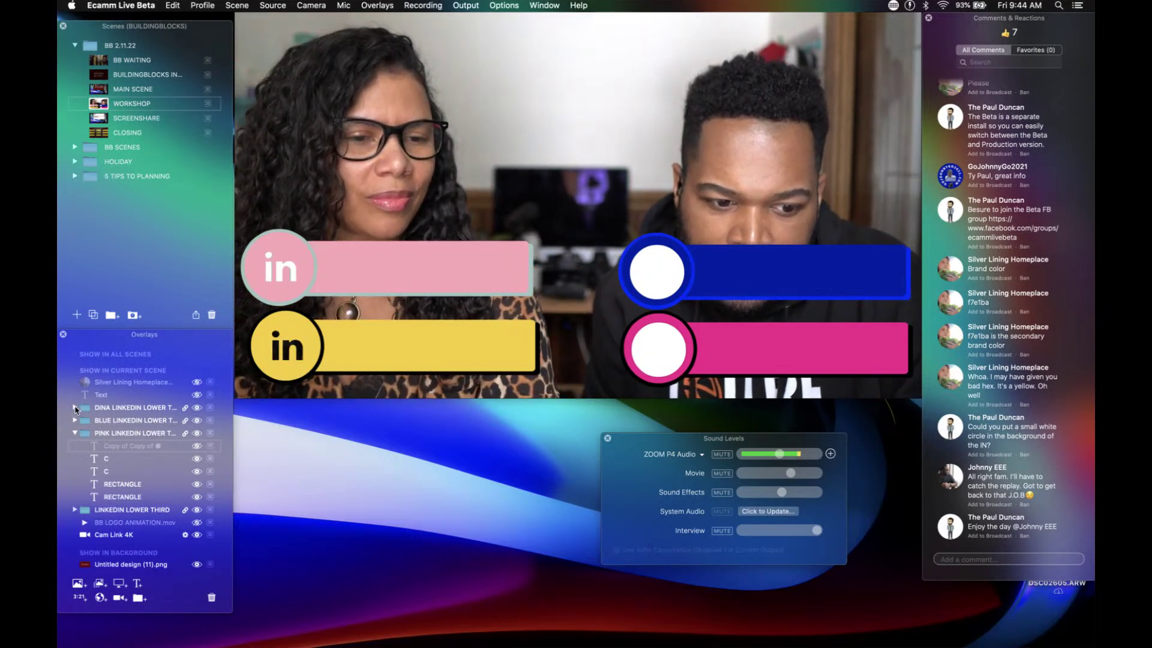
Step: Send the white circles on the pink and blue bars to the back, behind the 'in' logos
left_click(74, 407)
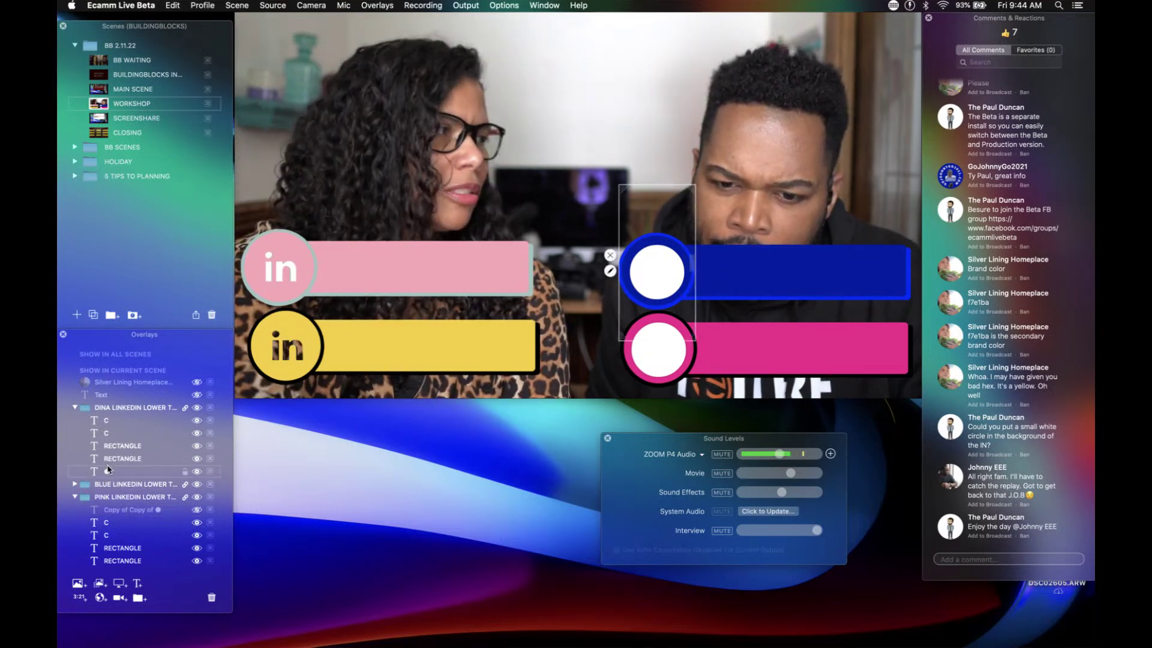
mouse_move(638, 373)
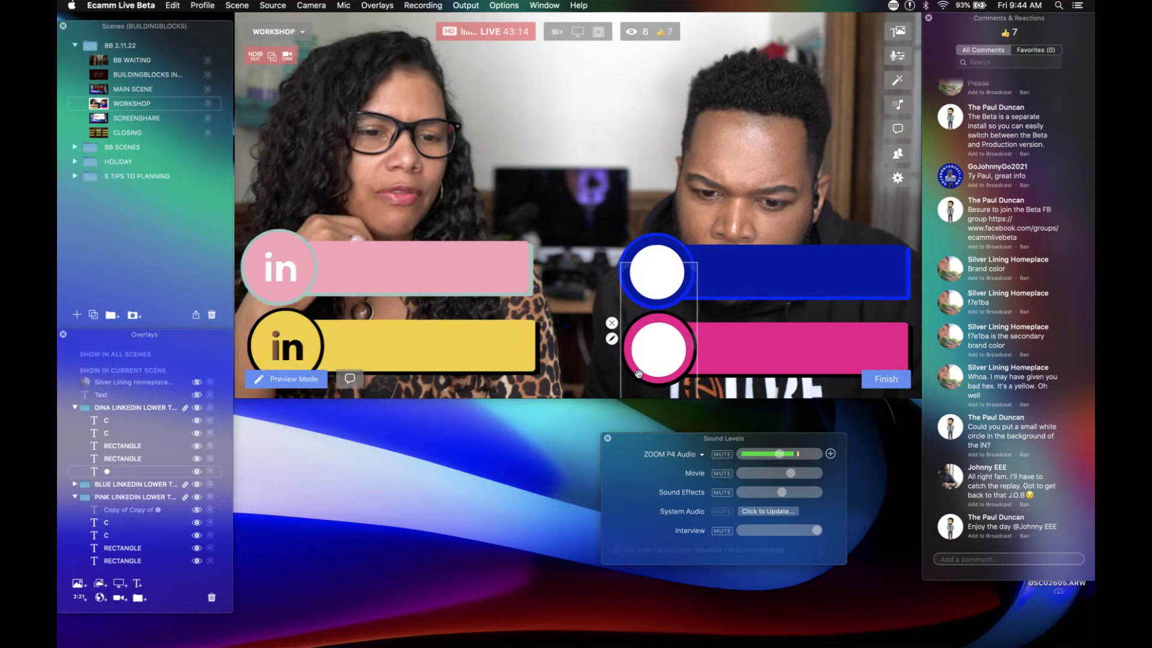
right_click(655, 353)
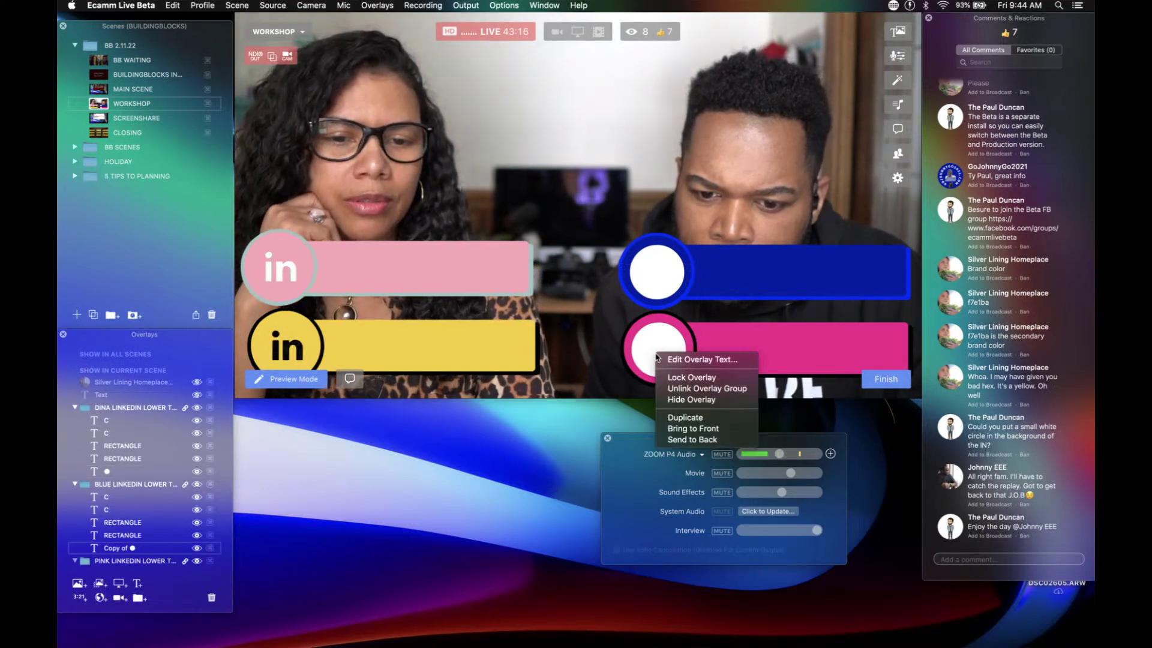
left_click(687, 440)
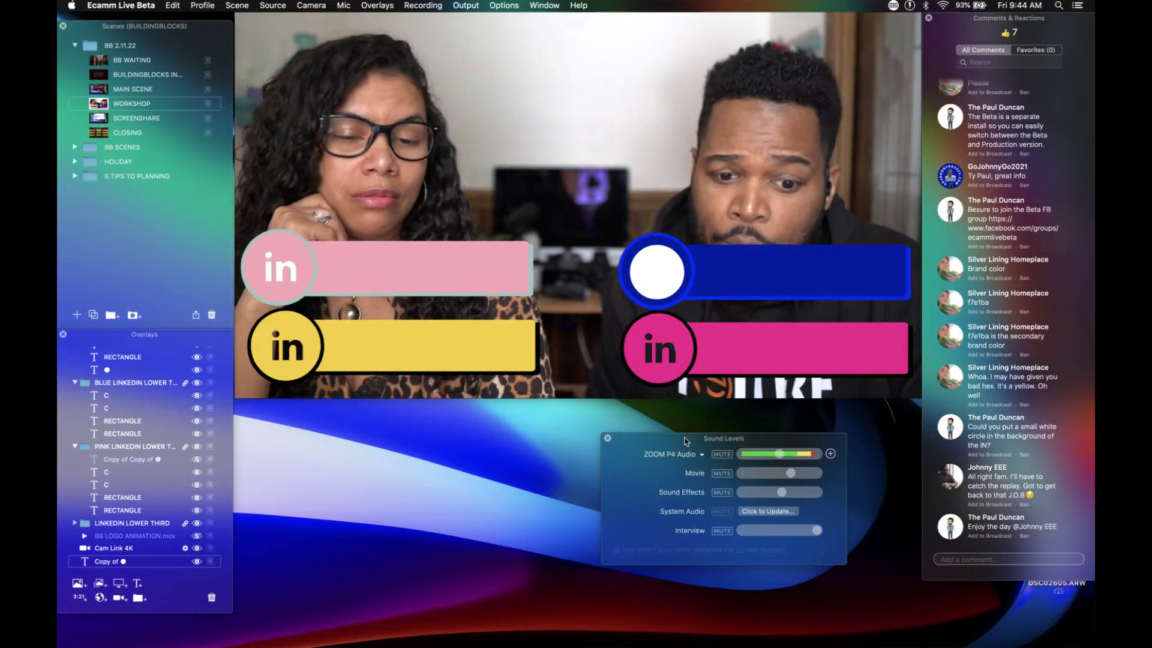
right_click(662, 271)
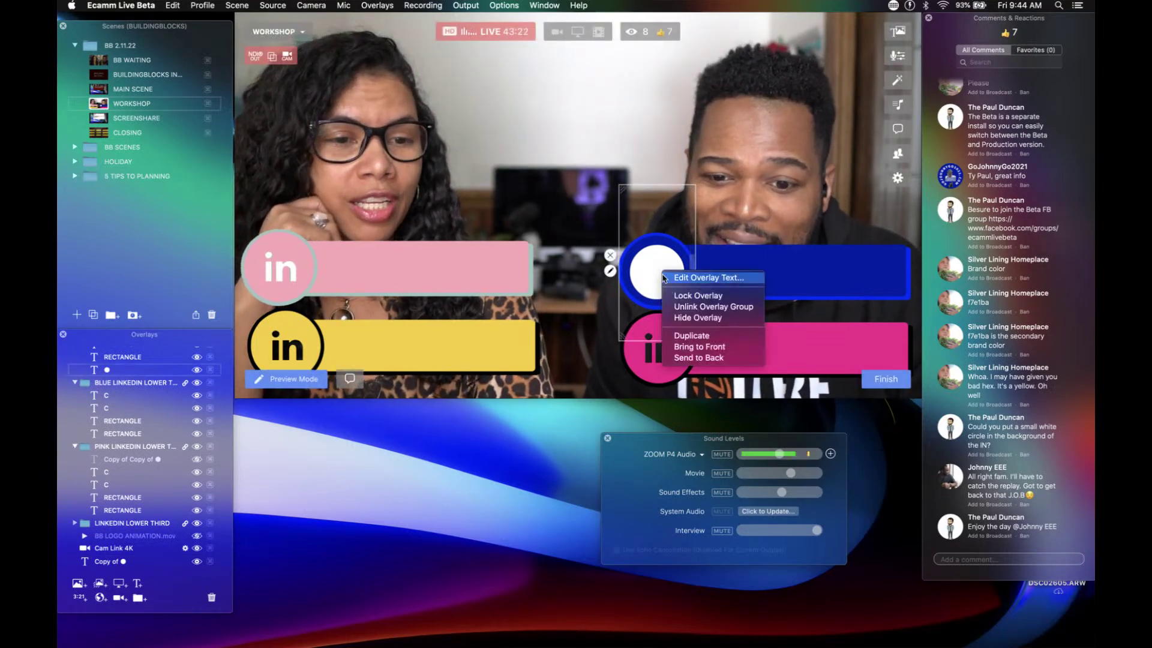
left_click(690, 358)
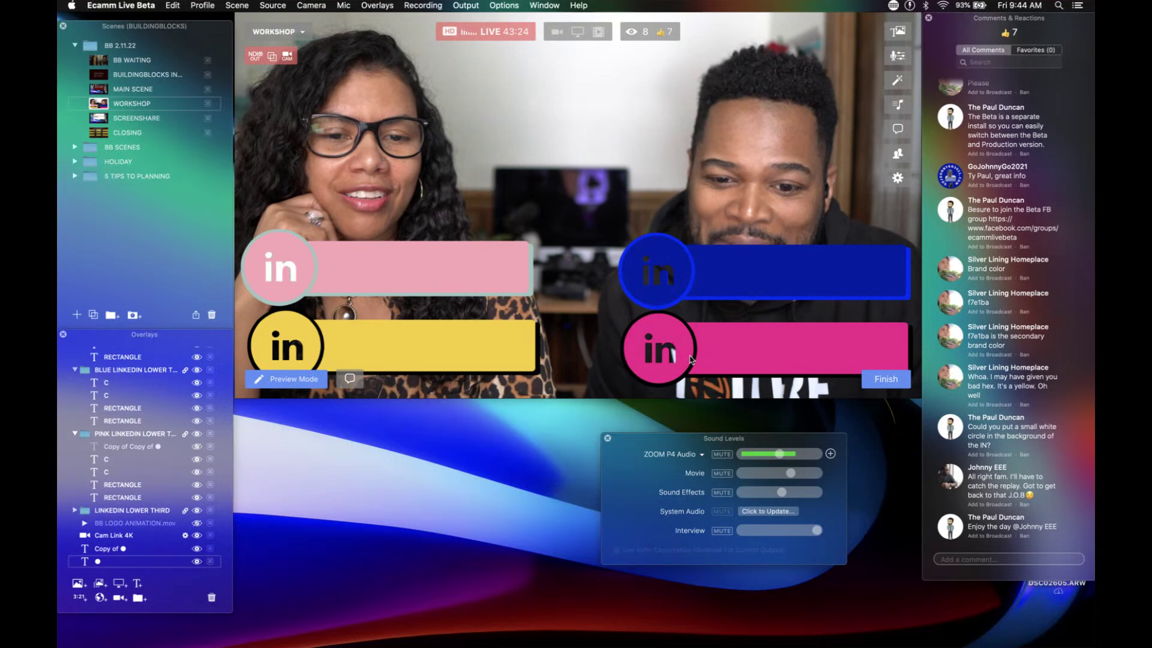
Step: Collapse the first and blue groups and scroll through the Overlays list to check the layers
scroll(127, 497, "down", 3)
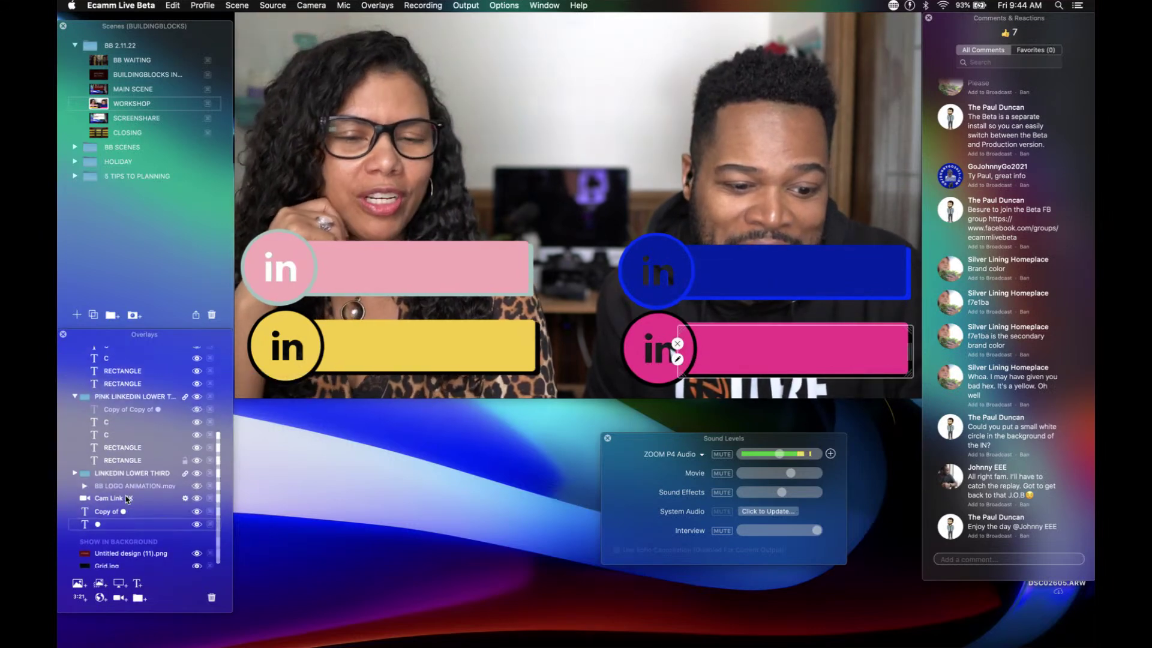
scroll(81, 461, "up", 5)
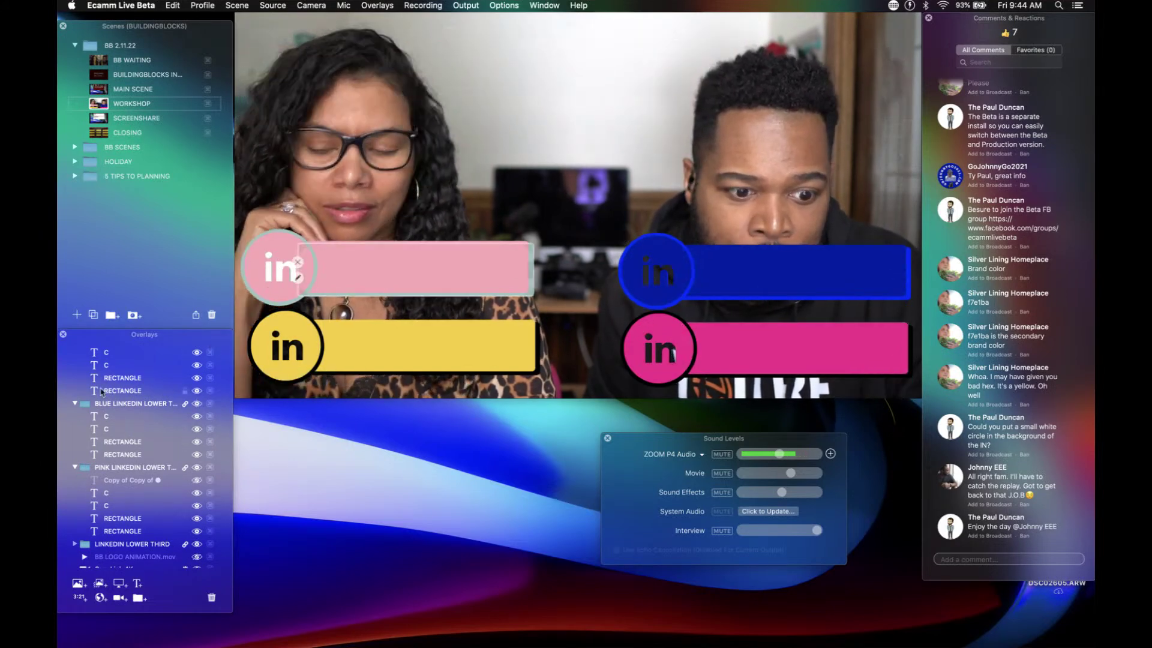
scroll(90, 393, "up", 5)
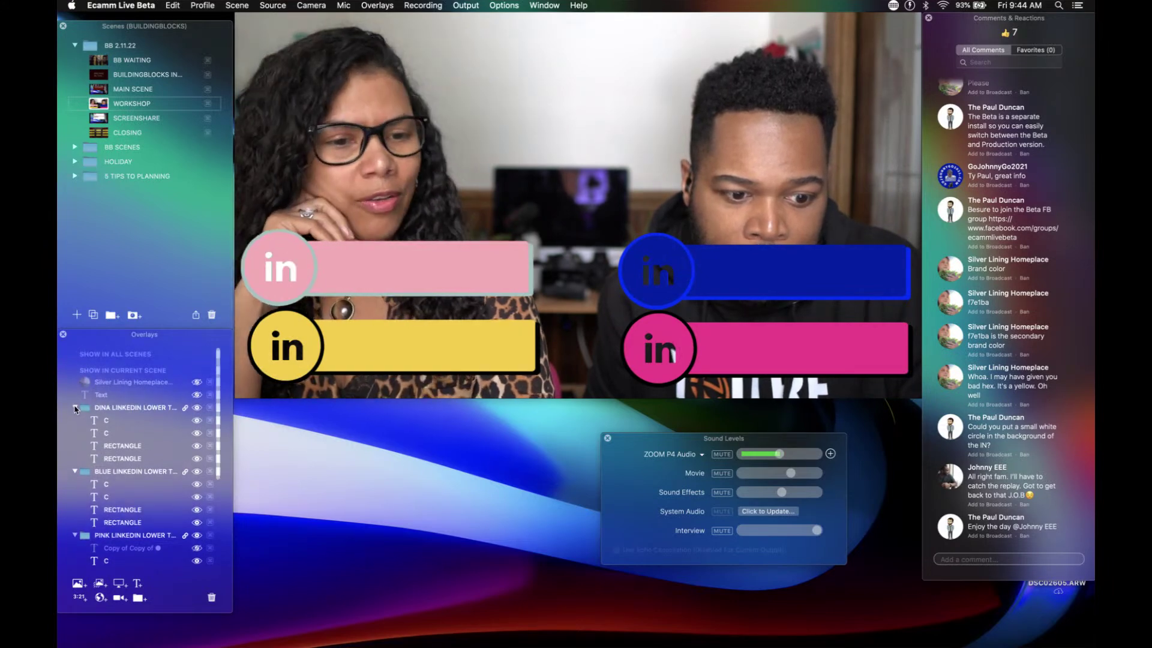
left_click(75, 408)
left_click(75, 421)
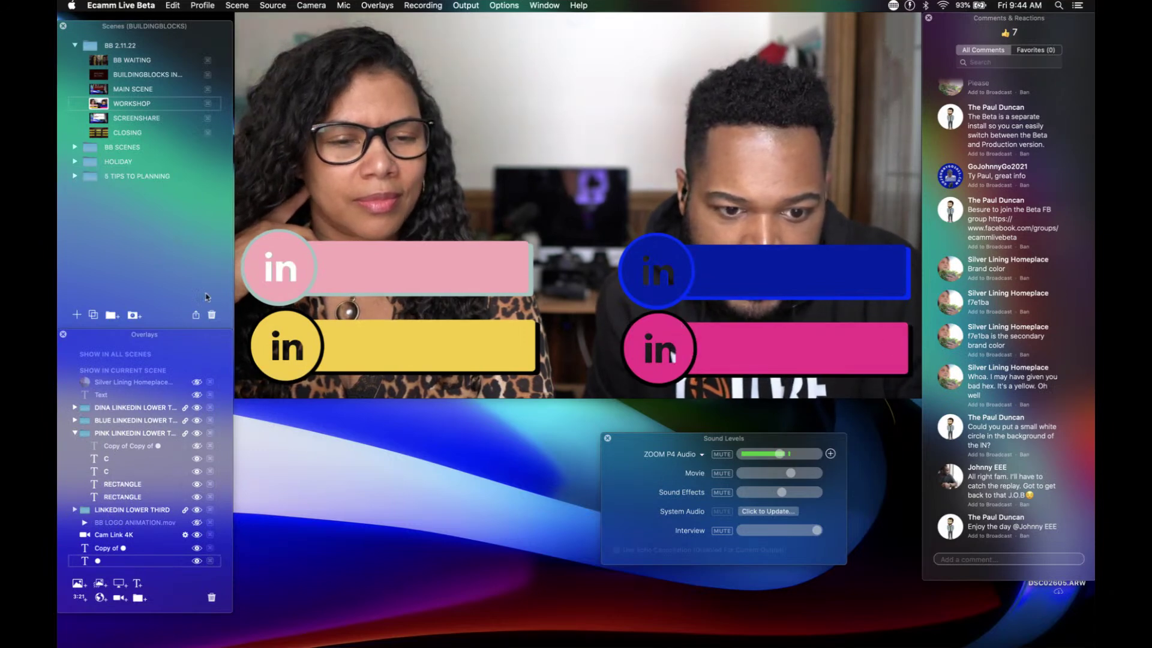
left_click(269, 277)
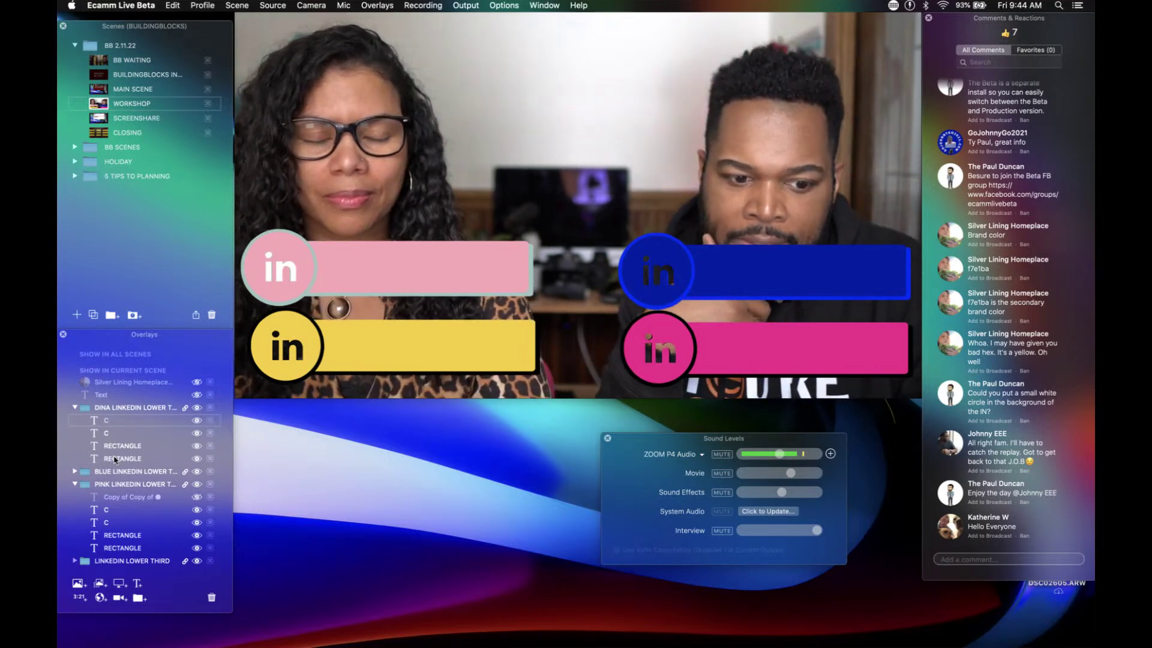
scroll(111, 441, "down", 1)
scroll(106, 455, "down", 4)
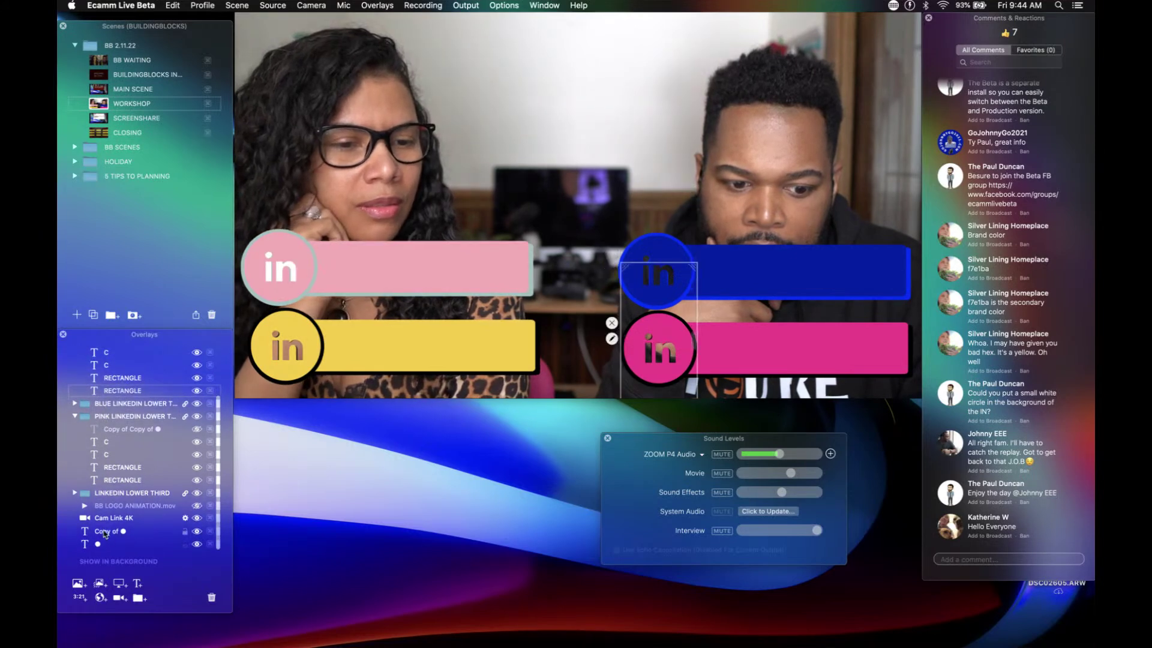
scroll(106, 456, "up", 5)
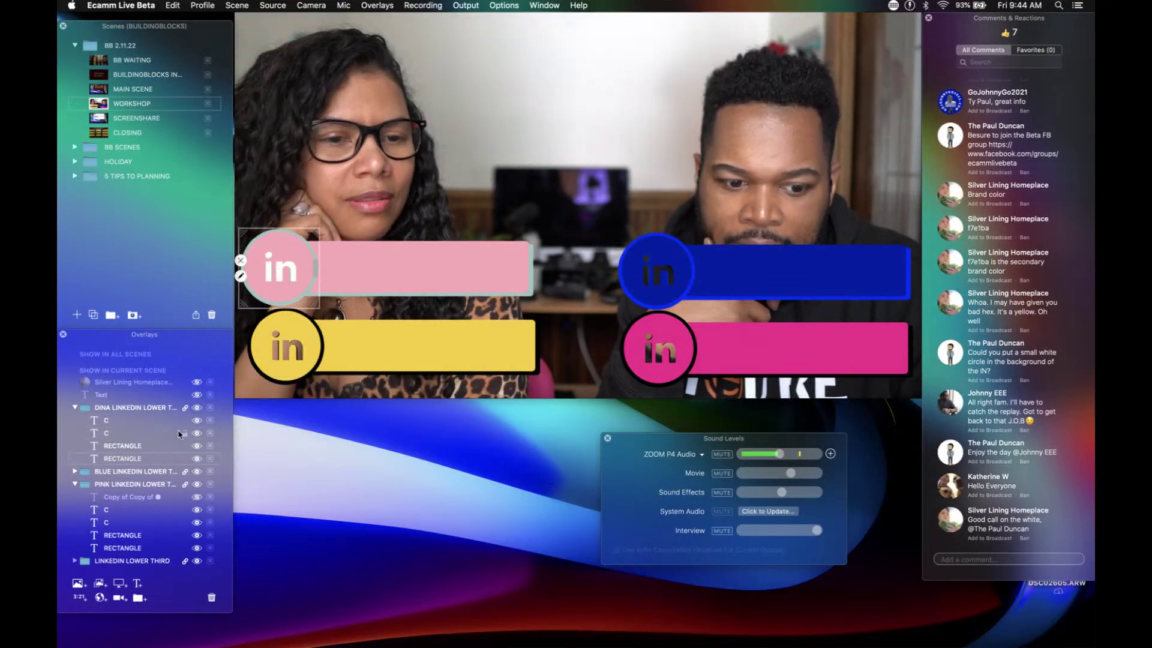
scroll(142, 468, "down", 3)
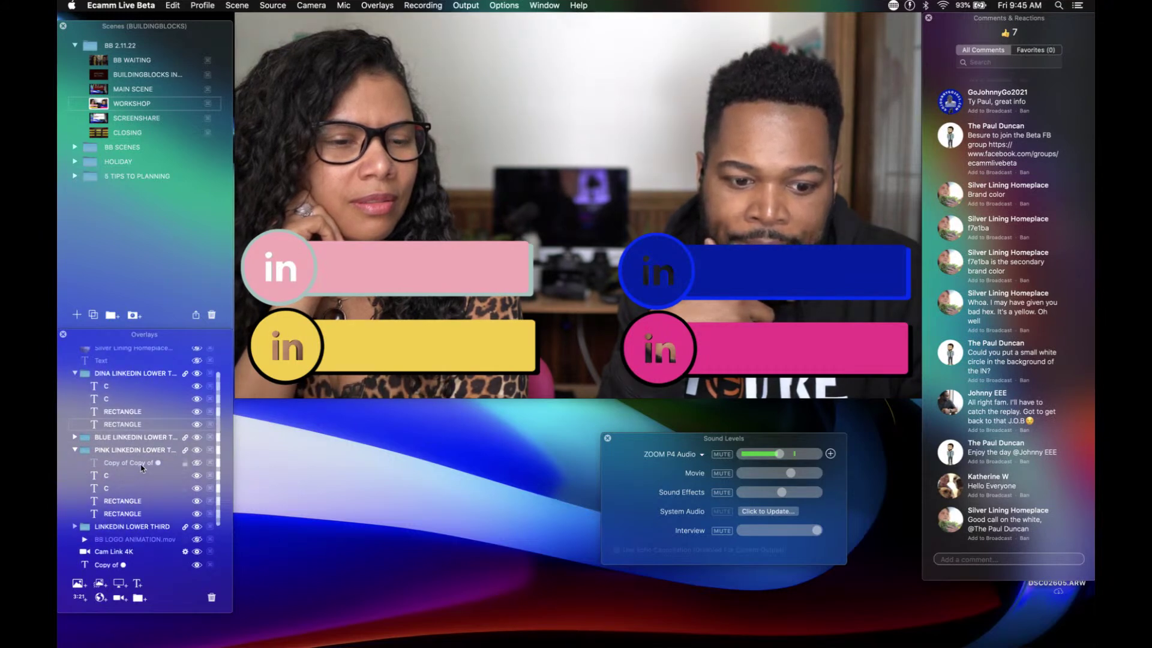
Step: Collapse the lower-third groups and delete the stray leftover circle overlay
left_click(75, 373)
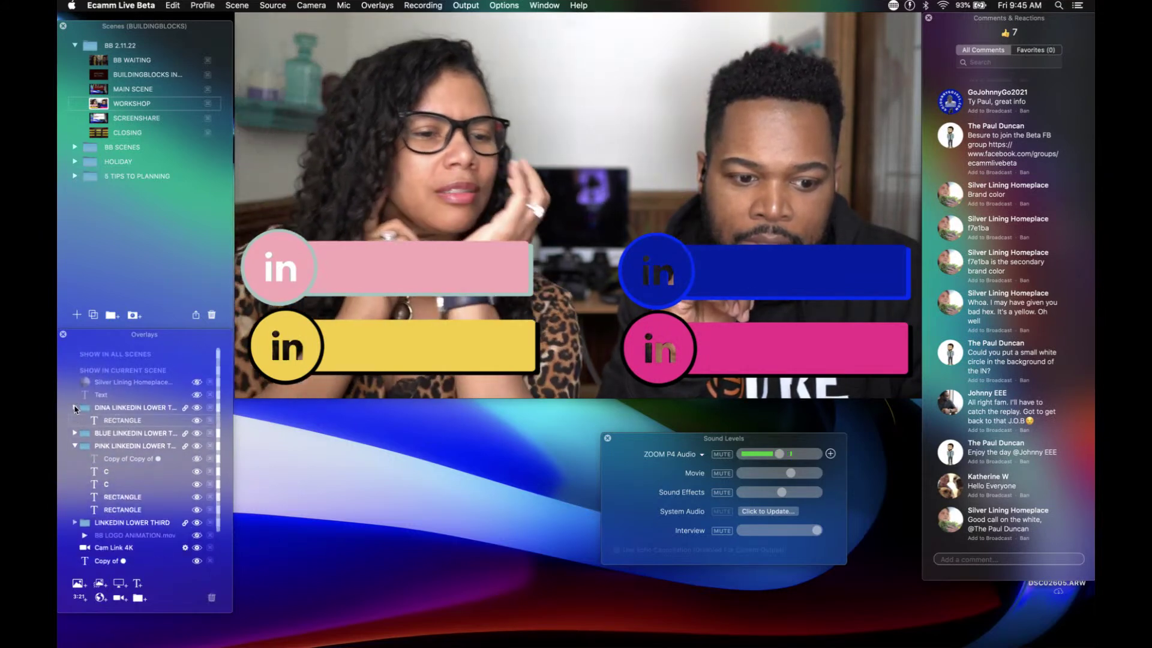
left_click(75, 408)
left_click(75, 432)
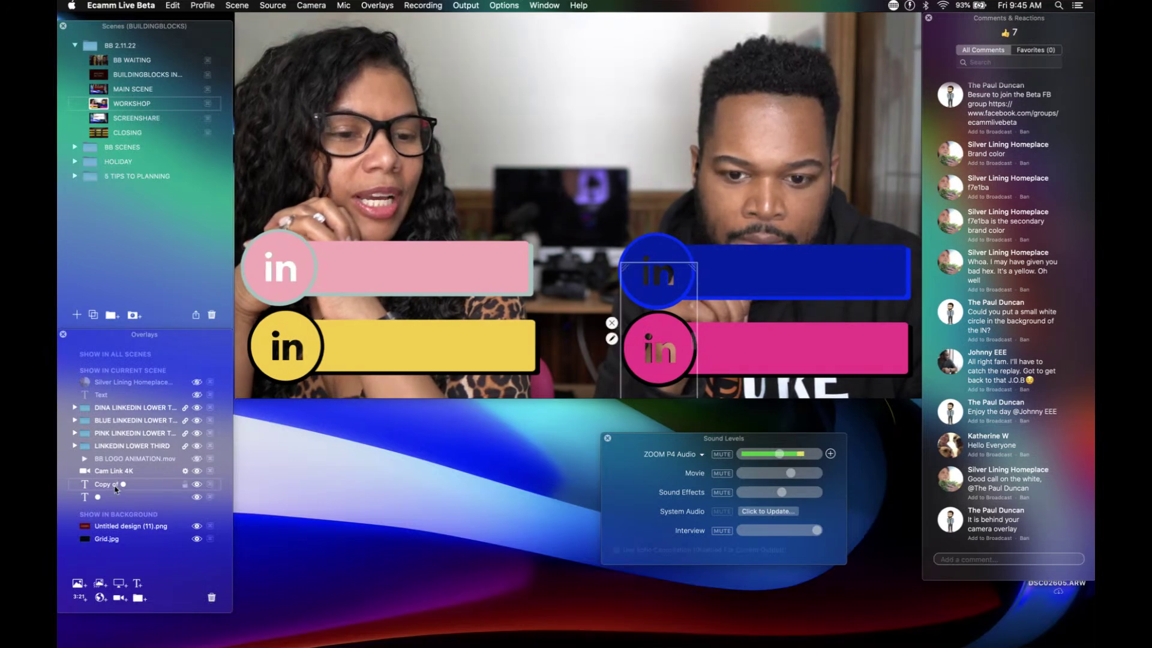
left_click(207, 598)
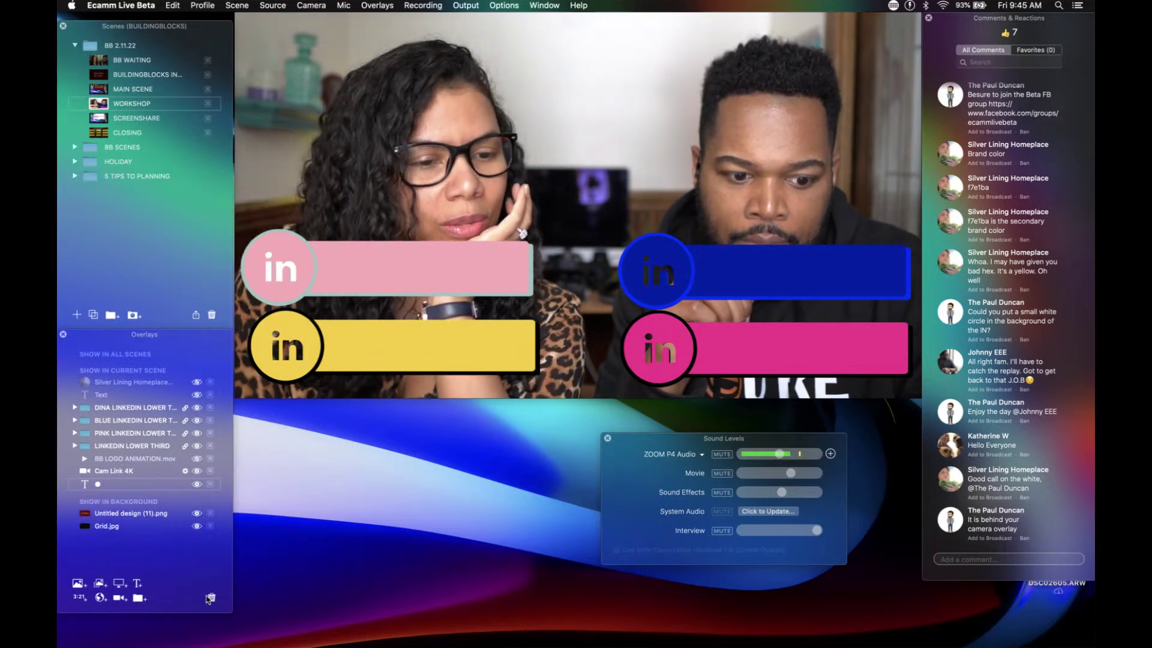
left_click(207, 598)
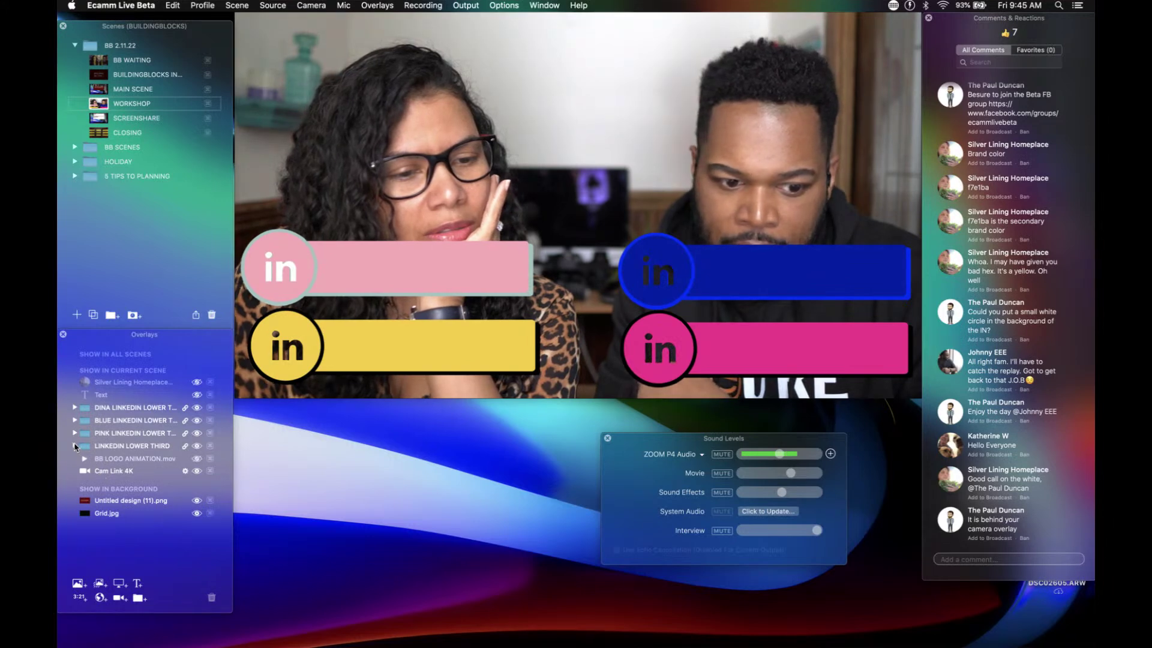
Step: Identify the copied overlay by toggling its visibility, then move it into the first lower-third group
left_click(74, 446)
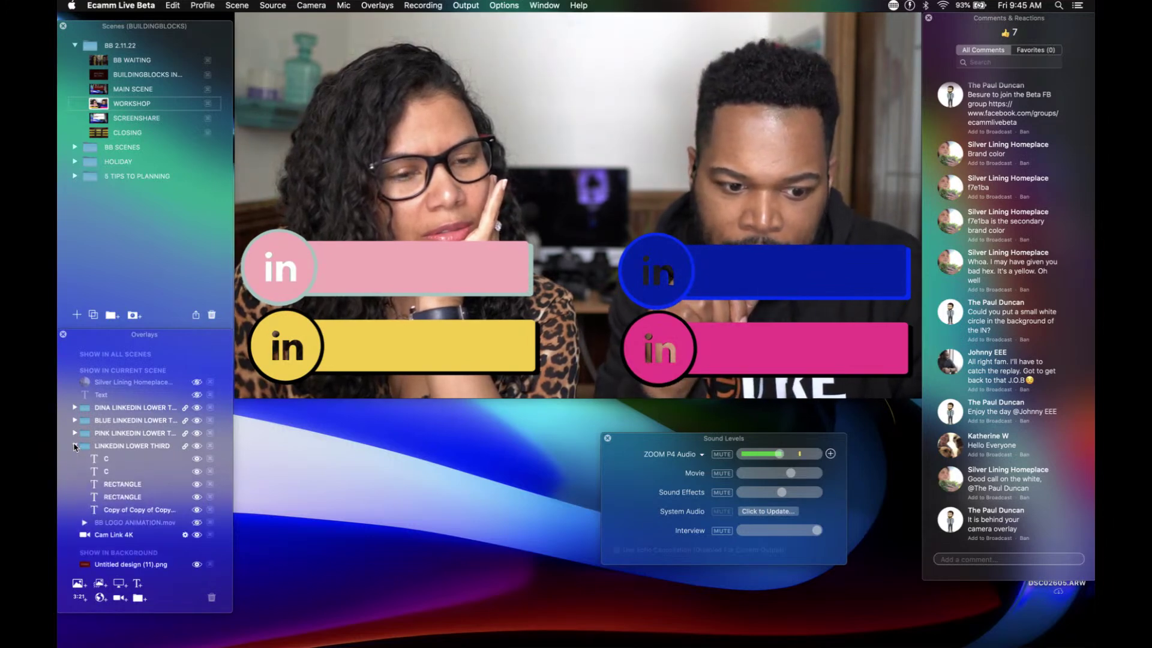
mouse_move(123, 510)
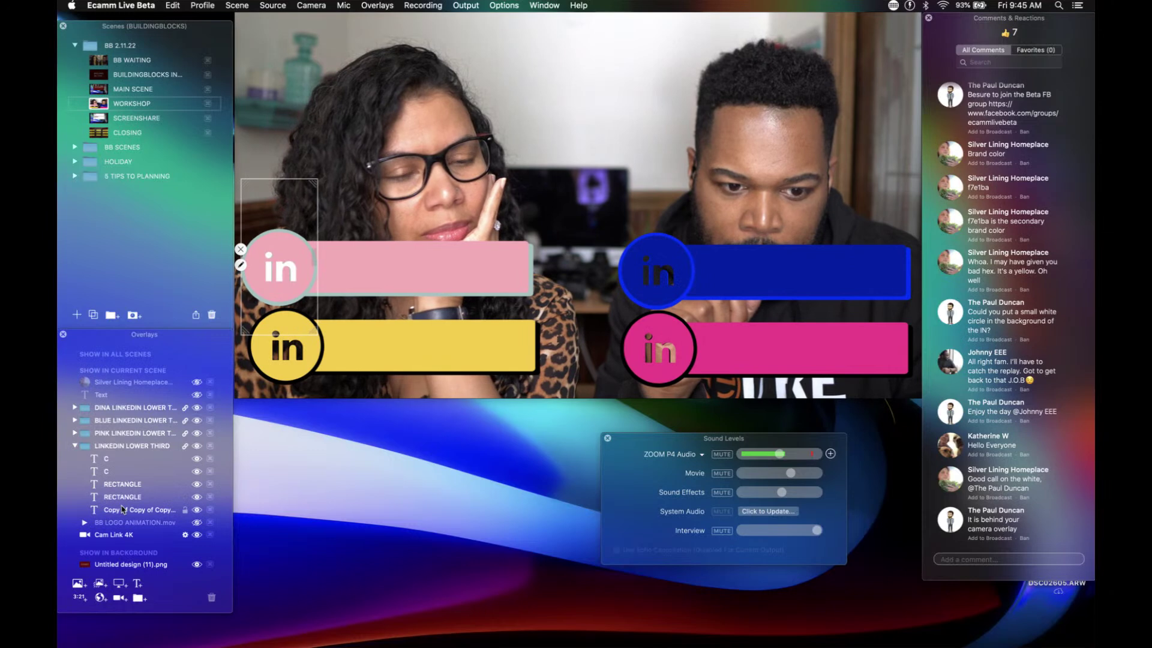
left_click(196, 510)
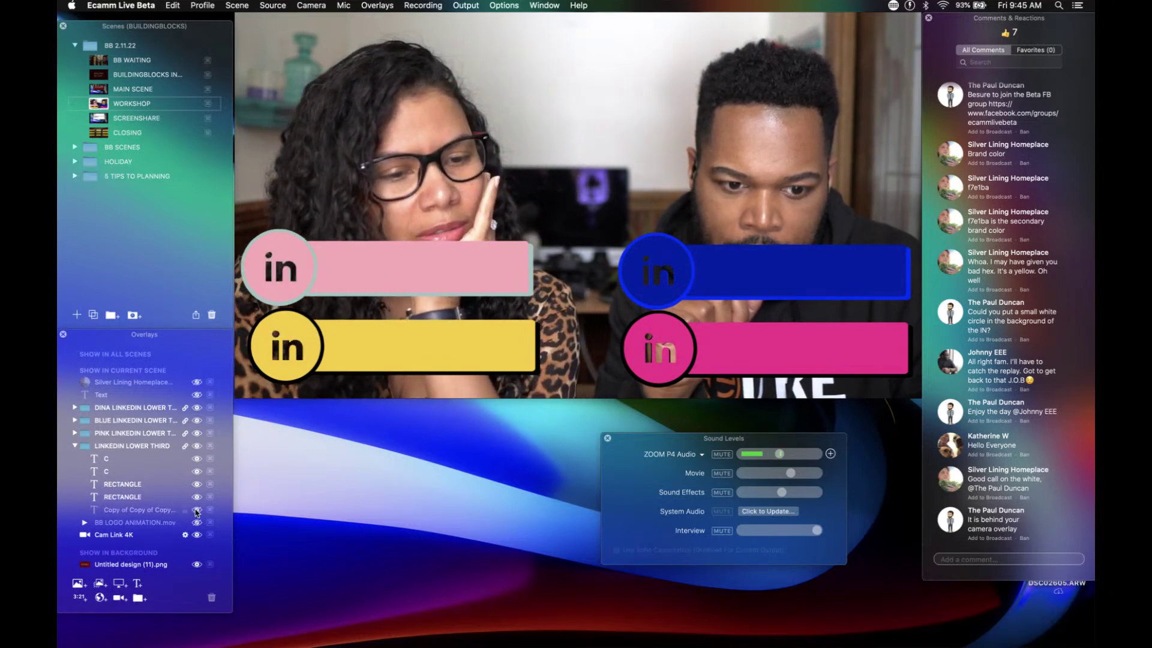
left_click(197, 510)
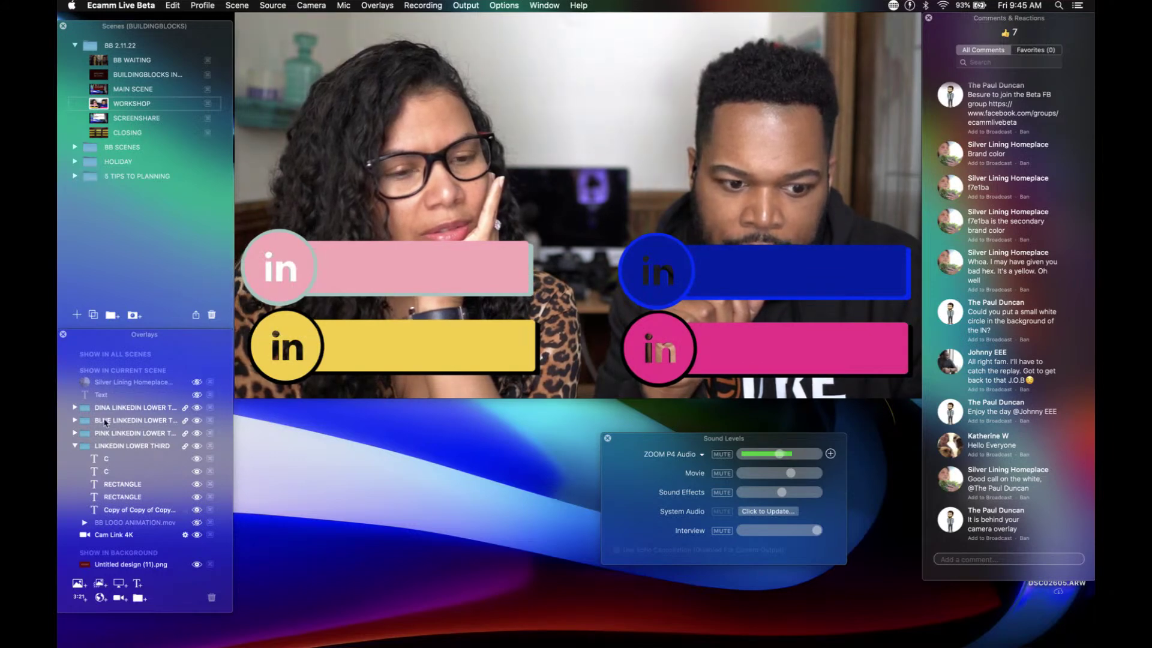
left_click(74, 408)
scroll(114, 516, "down", 2)
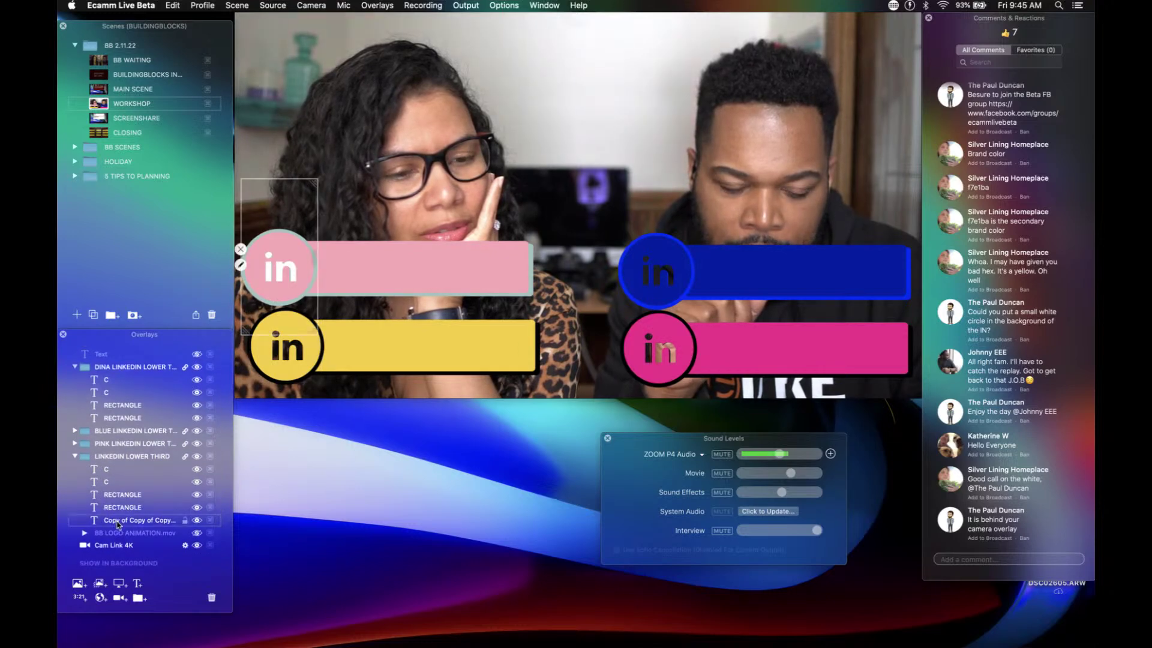
left_click_drag(118, 525, 119, 429)
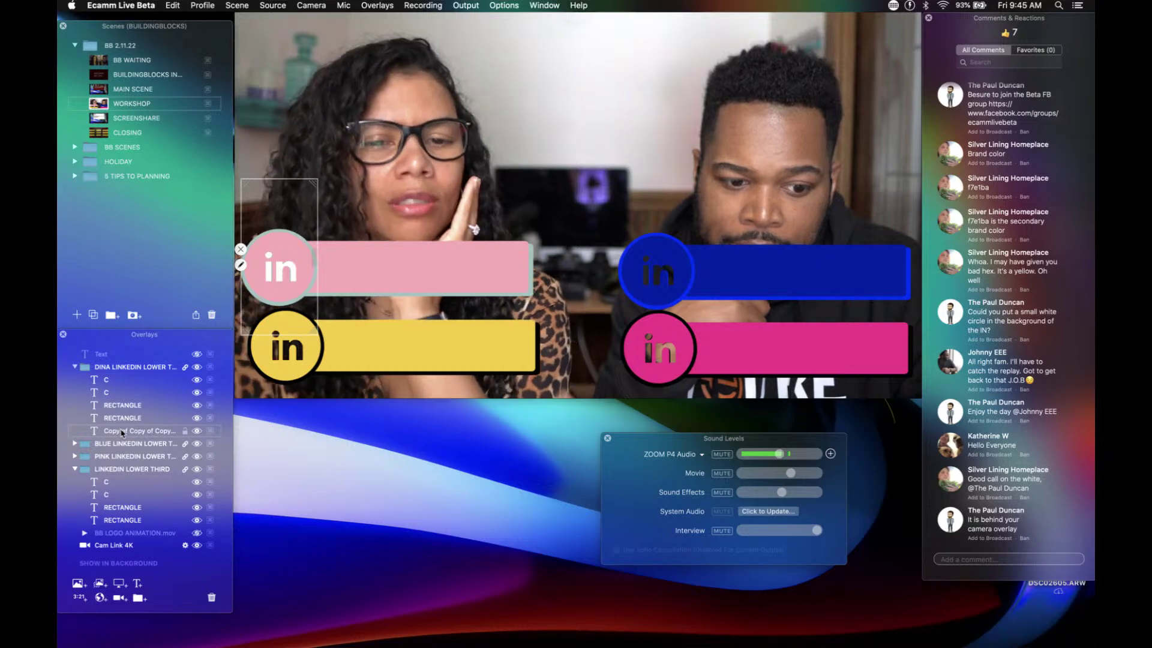
Step: Move the duplicated text layer into the blue group, delete it, and collapse the blue and top groups
left_click(75, 444)
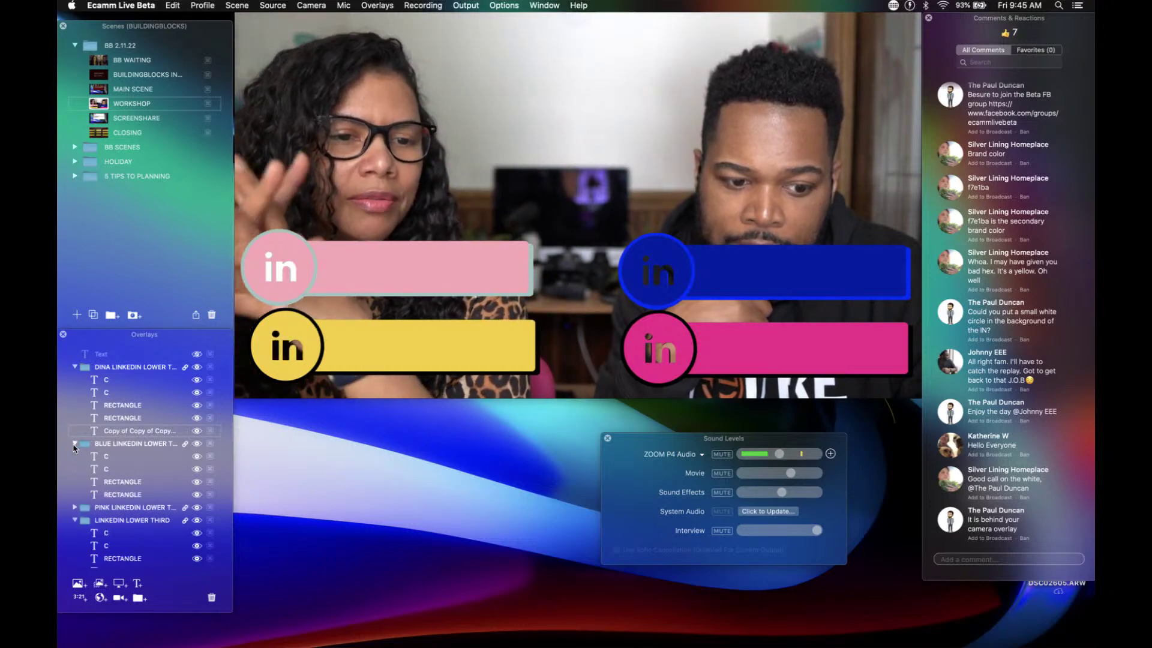
mouse_move(127, 434)
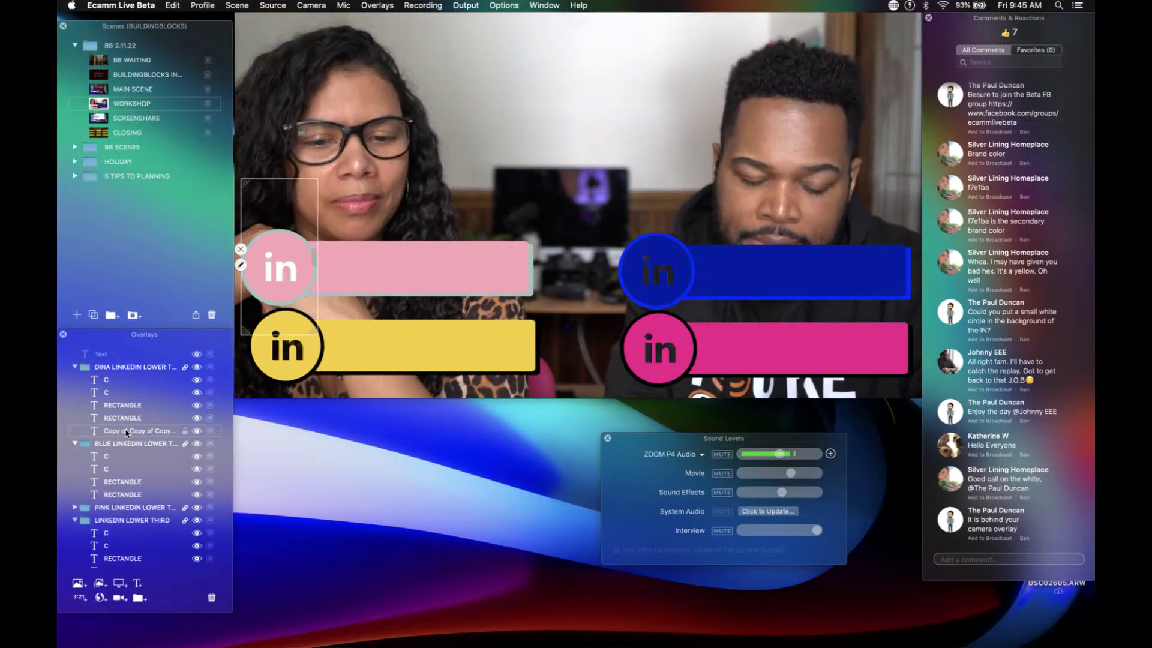
left_click_drag(127, 434, 127, 501)
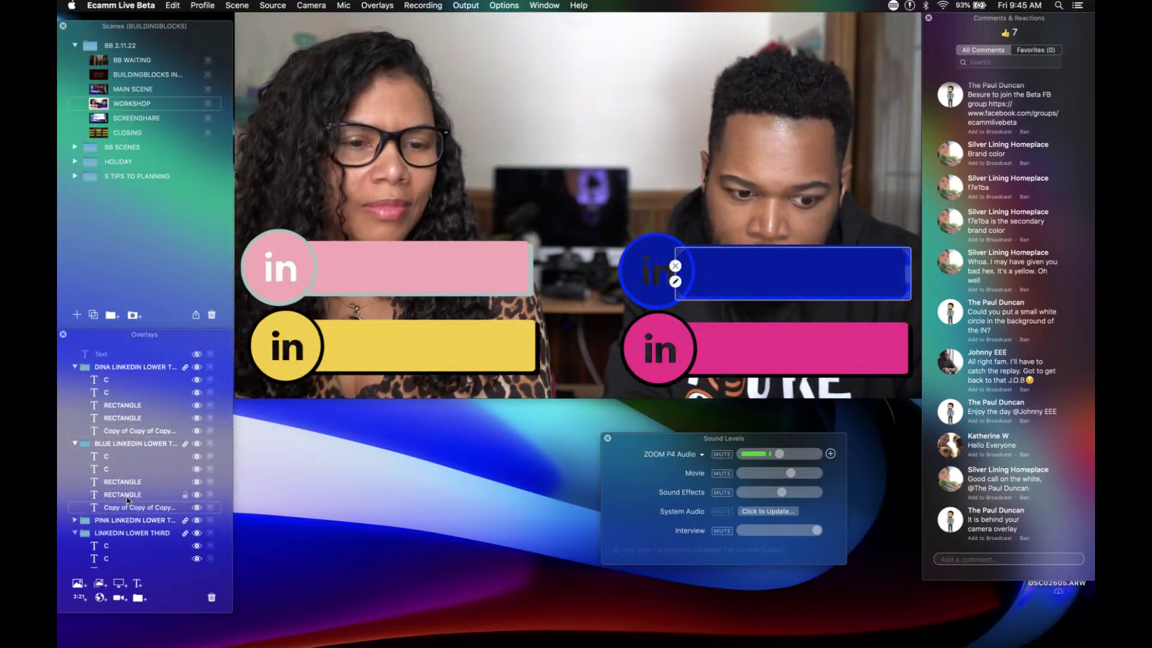
mouse_move(137, 508)
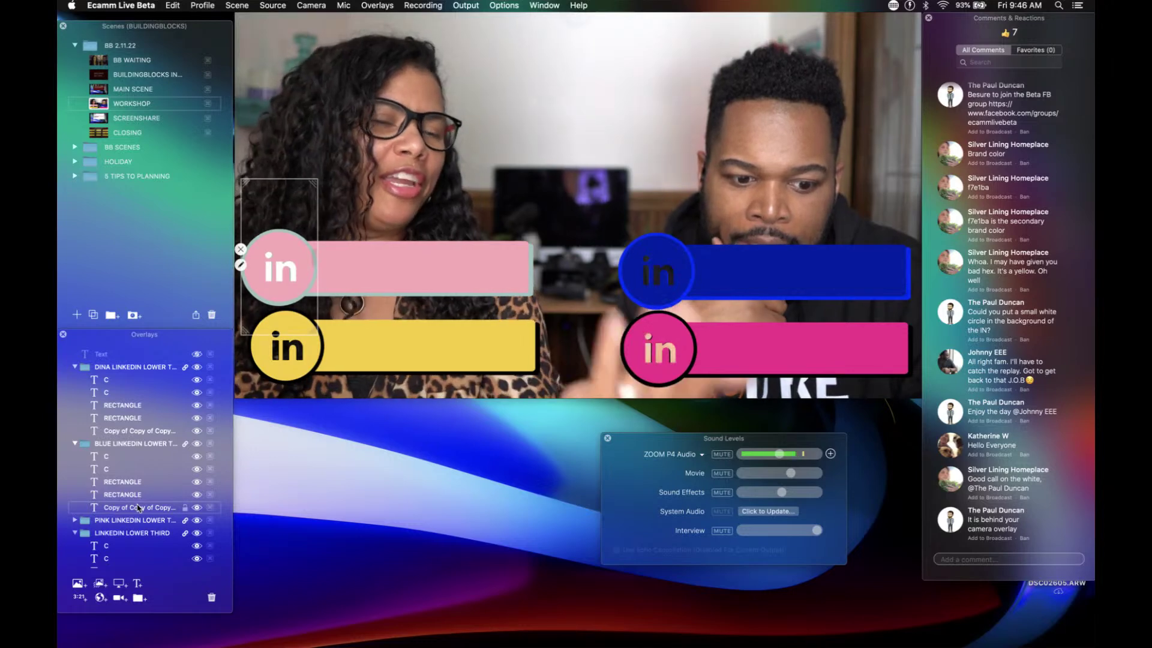
left_click(211, 597)
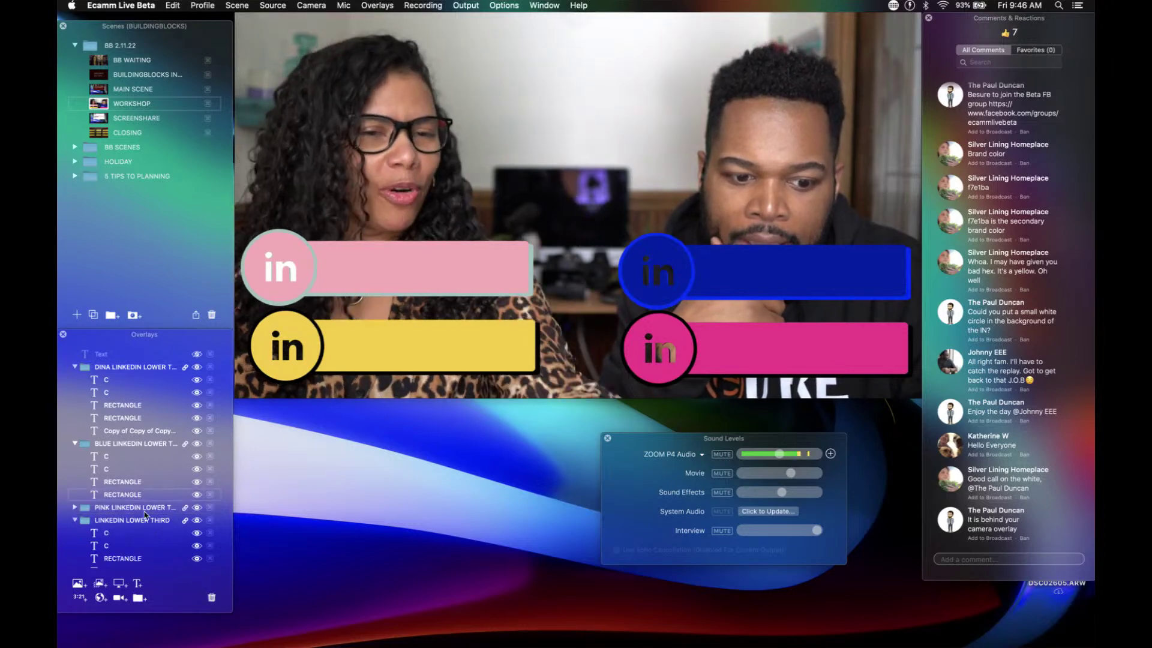
left_click(74, 443)
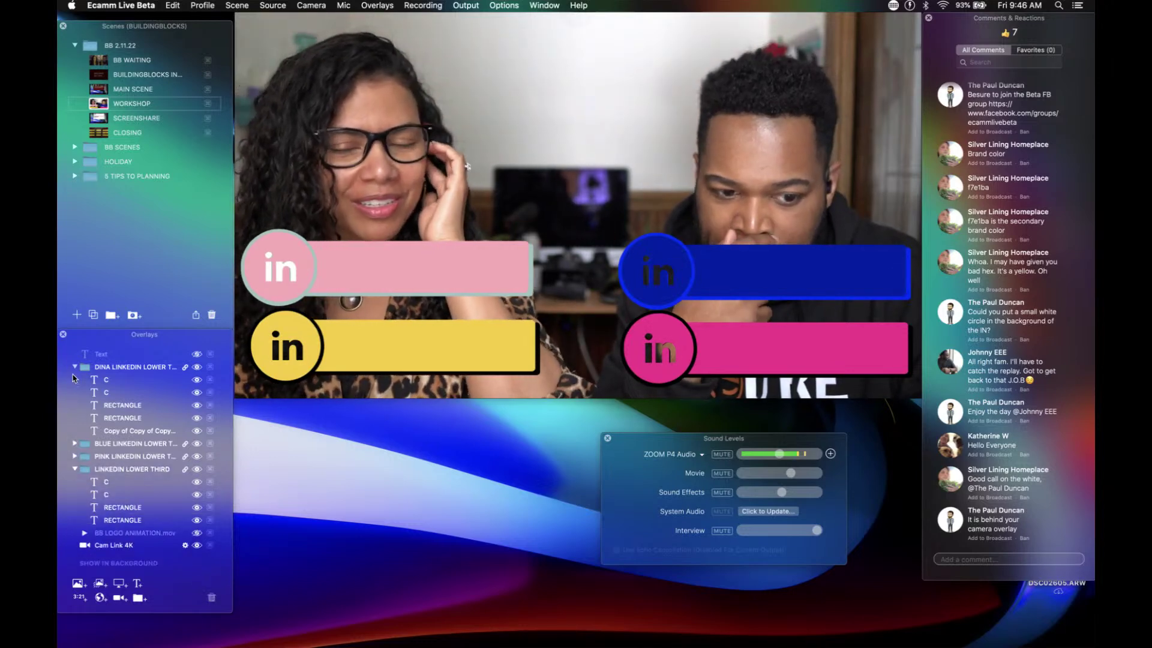
left_click(75, 367)
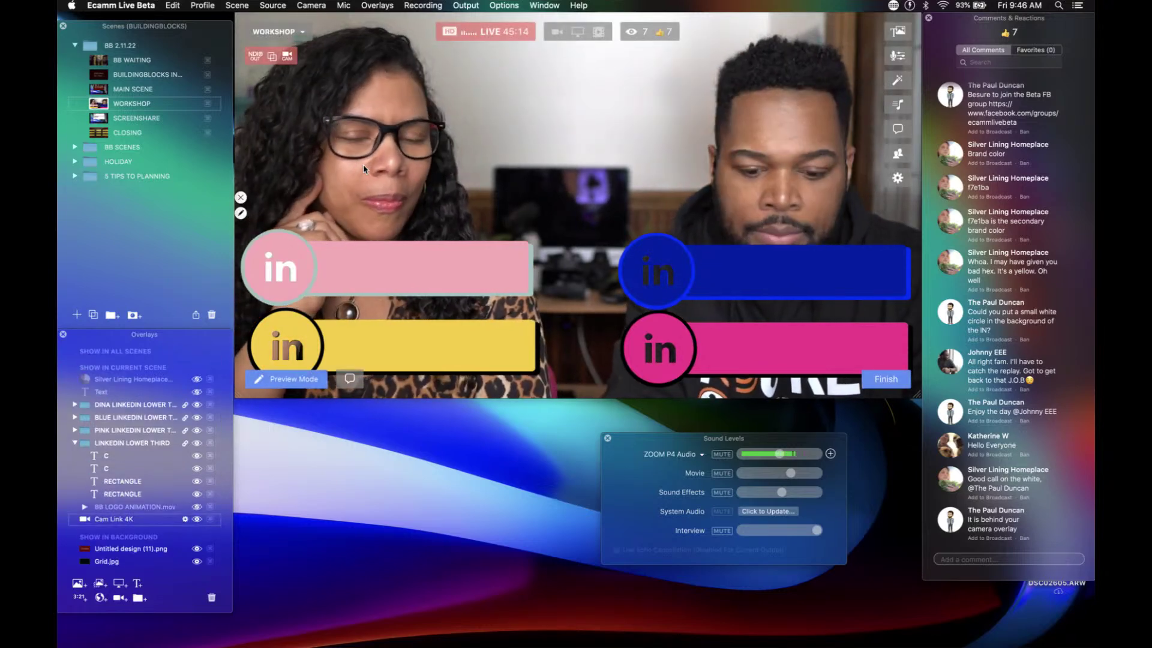
Step: Add a text overlay with the guest's full name in capitals, leaving the background box off
key("super+t")
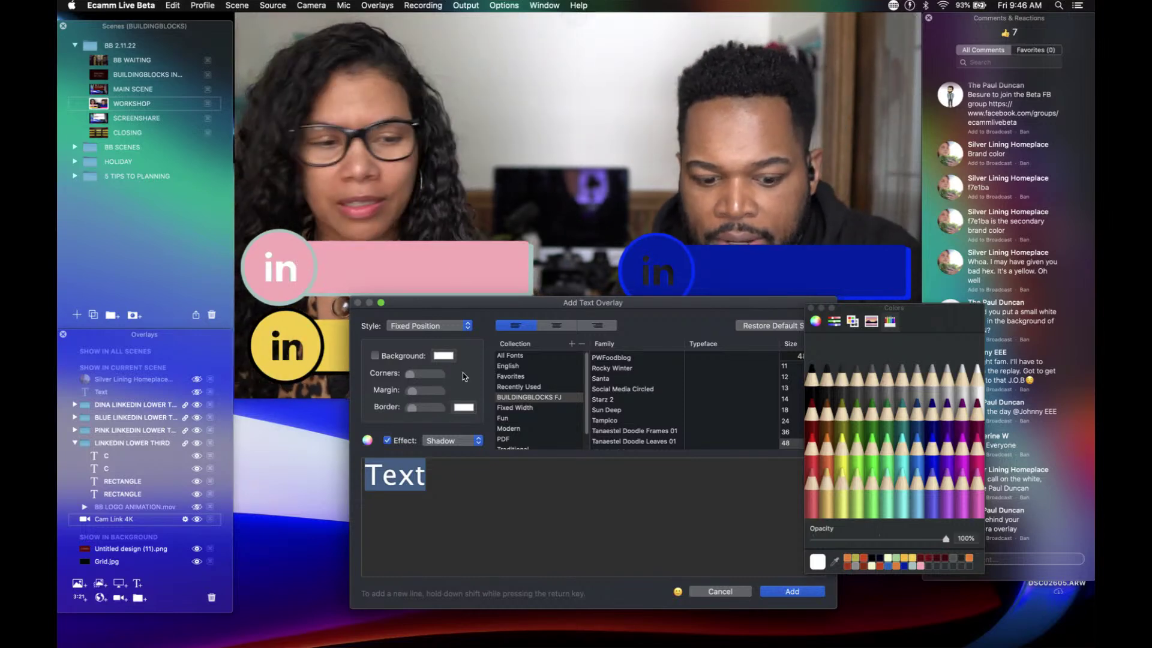
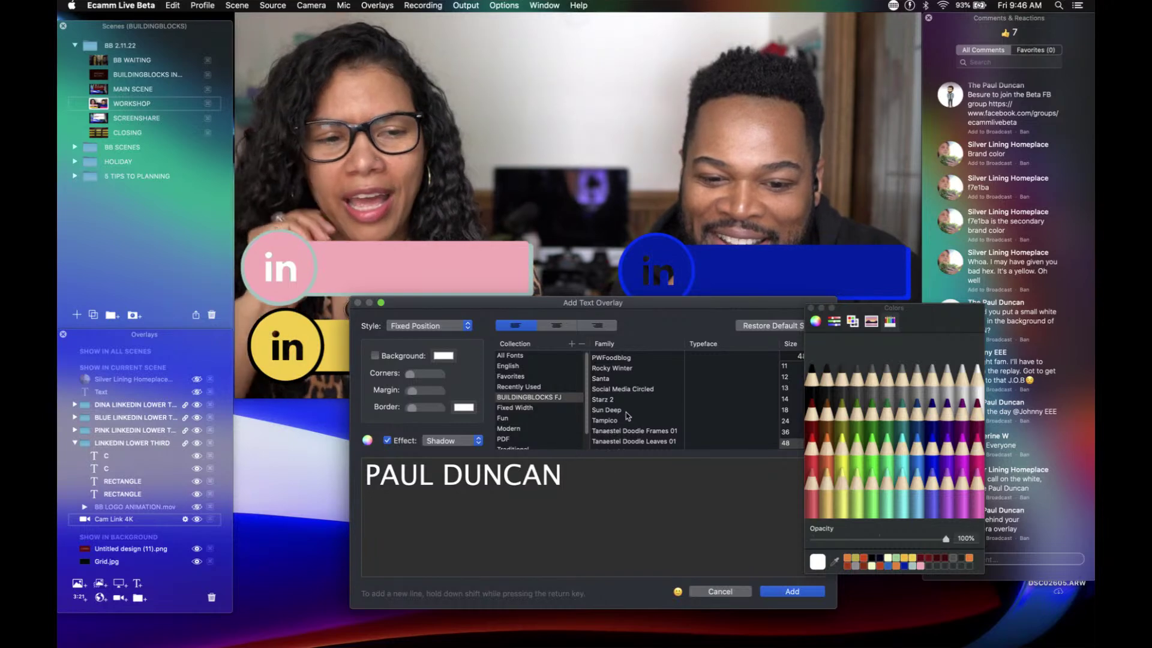
scroll(635, 410, "up", 3)
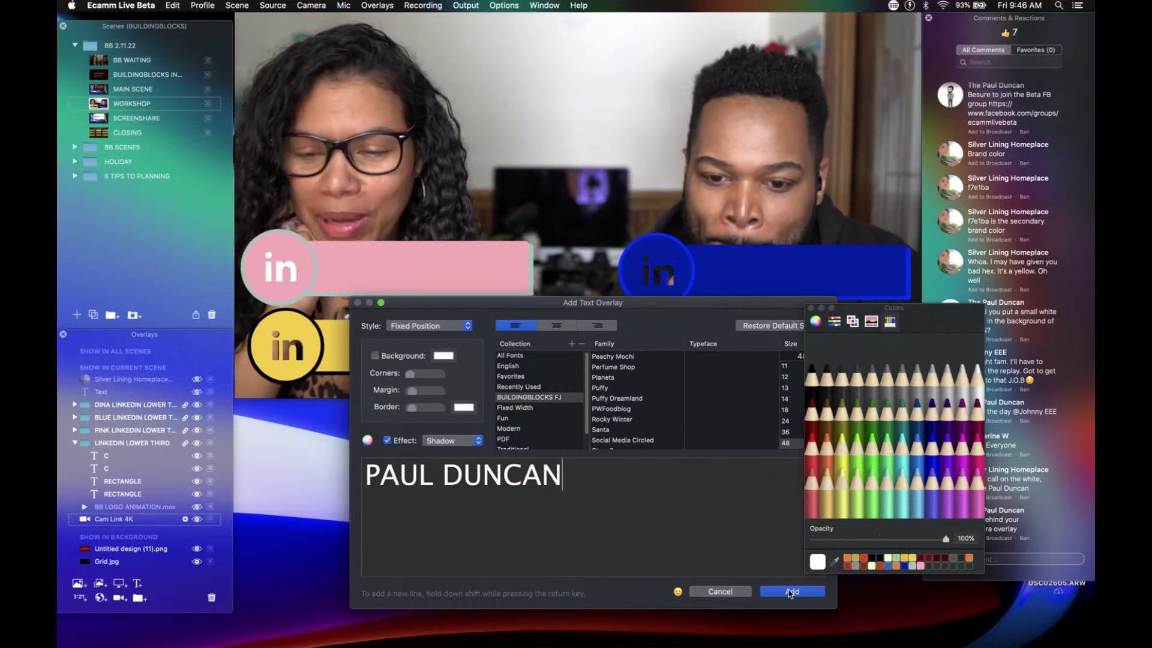
scroll(634, 415, "up", 5)
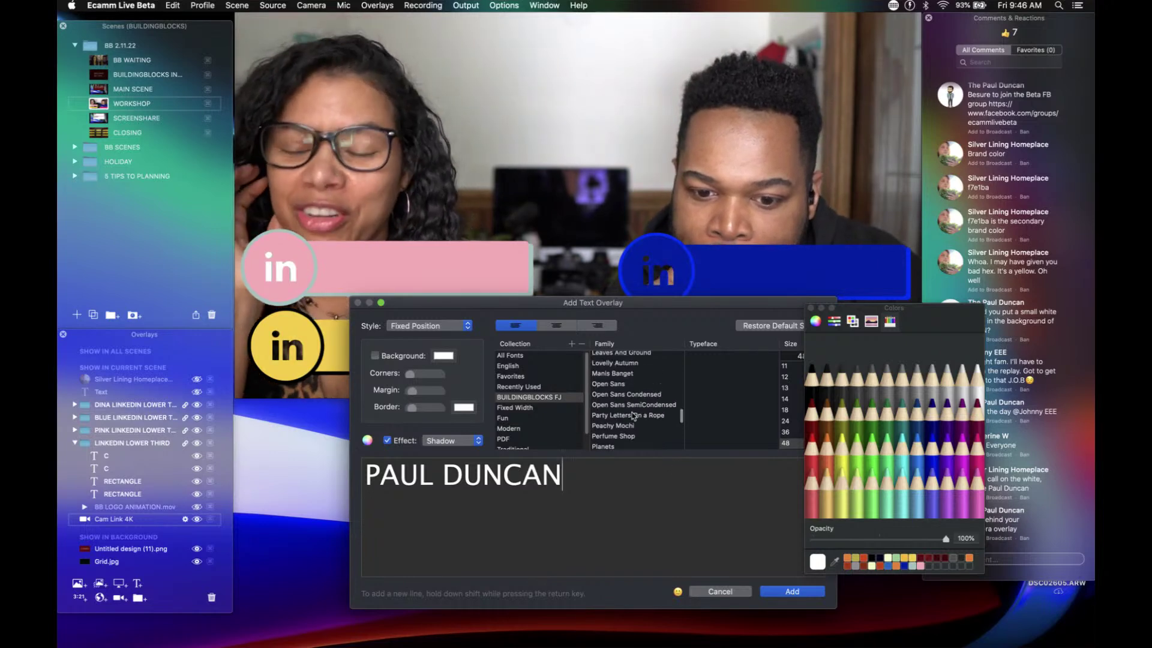
scroll(634, 415, "up", 5)
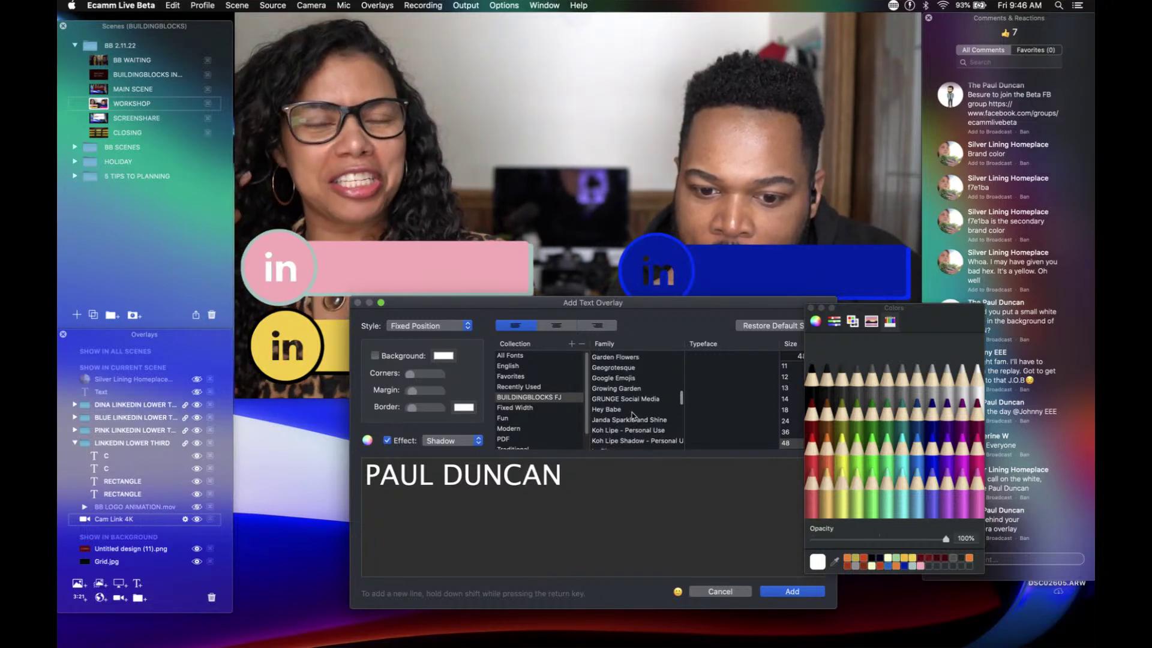
scroll(634, 415, "up", 4)
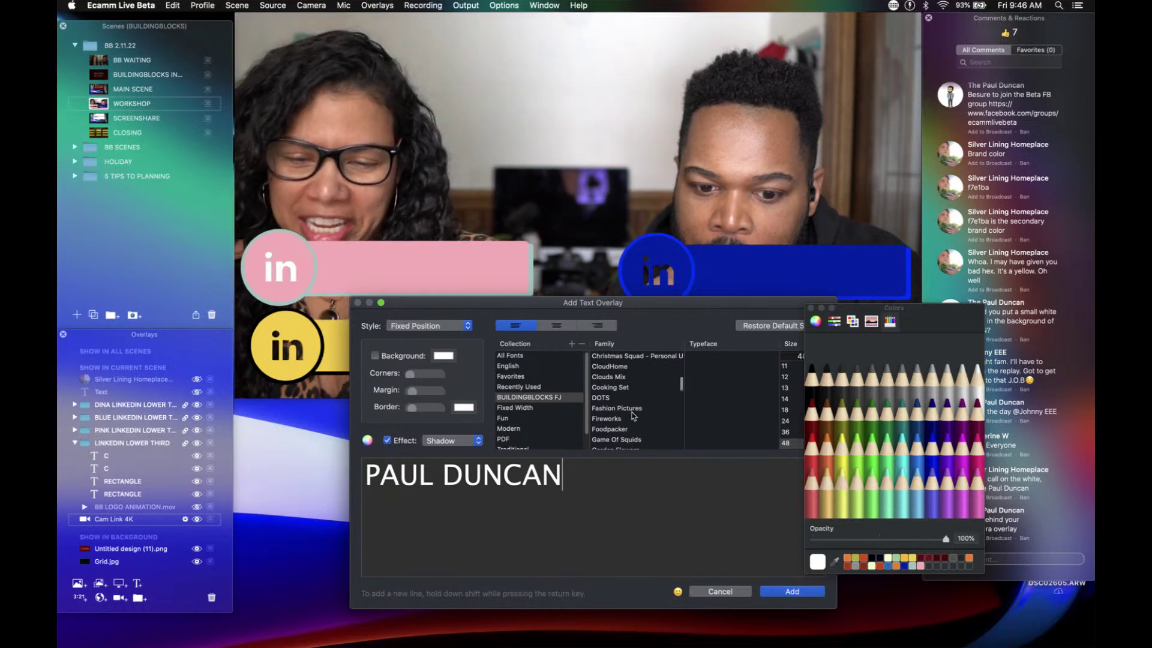
scroll(634, 415, "up", 1)
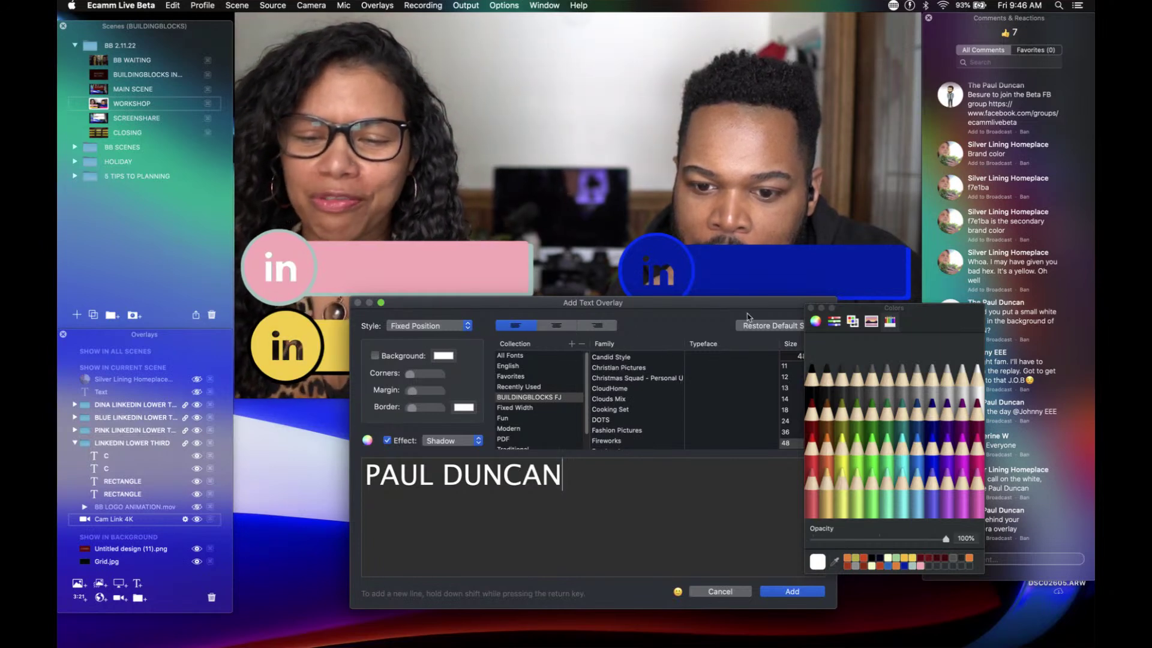
left_click(754, 326)
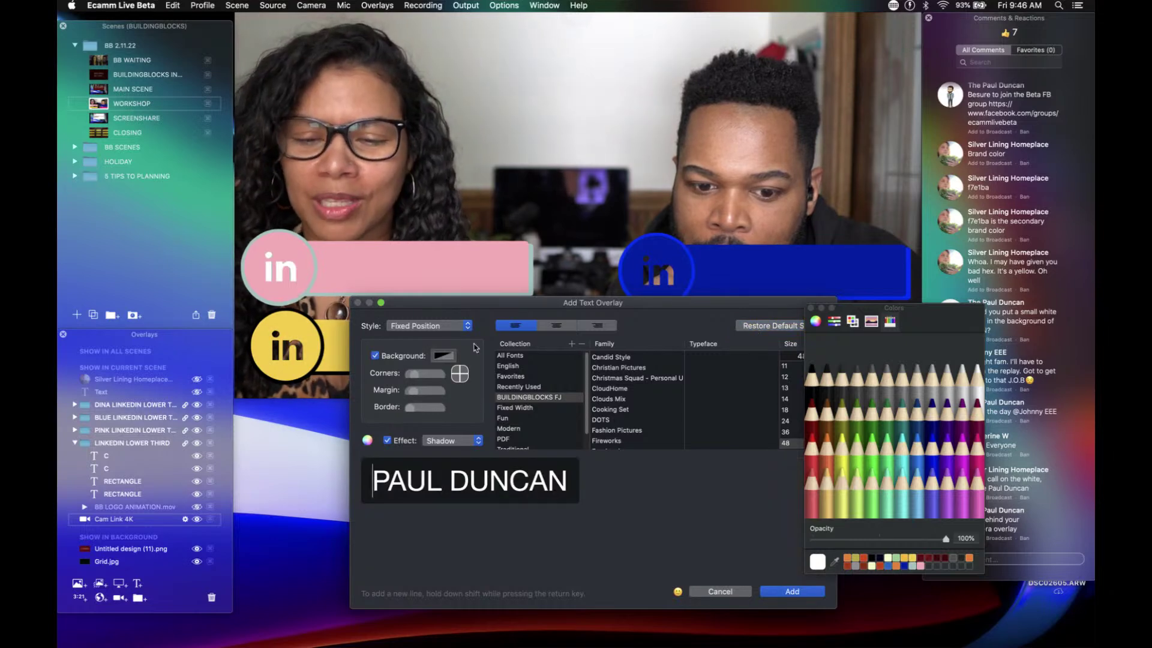
left_click(373, 356)
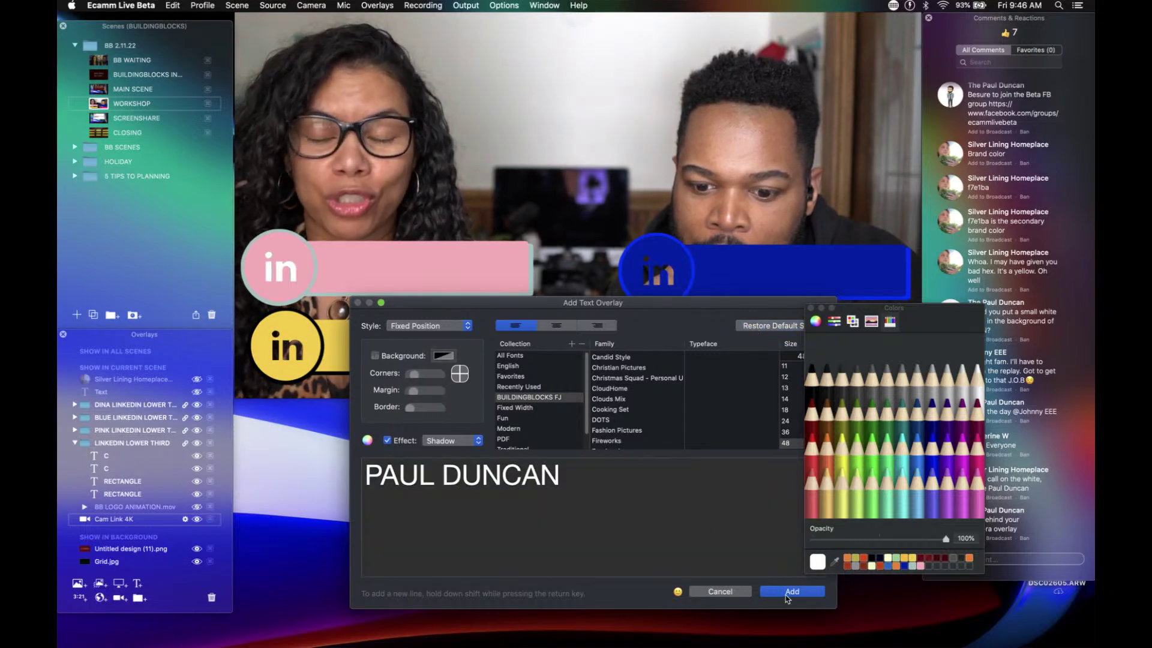
left_click(790, 591)
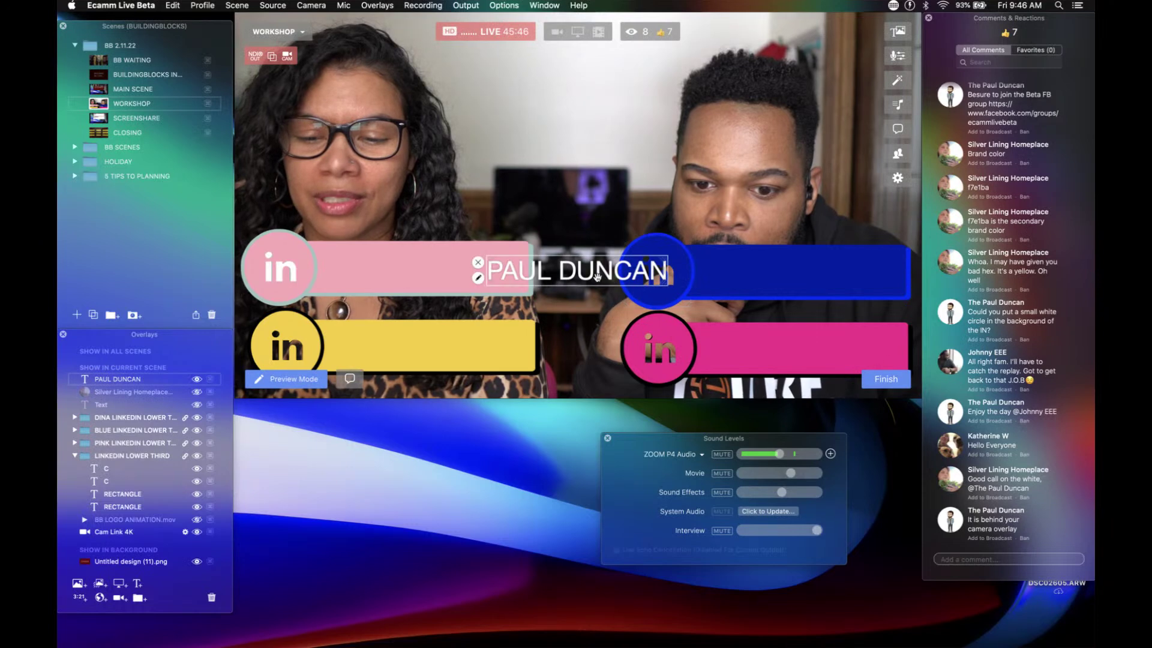
Step: Move the guest's name text onto the blue bar and centre it on the centre guide
left_click_drag(588, 270, 805, 273)
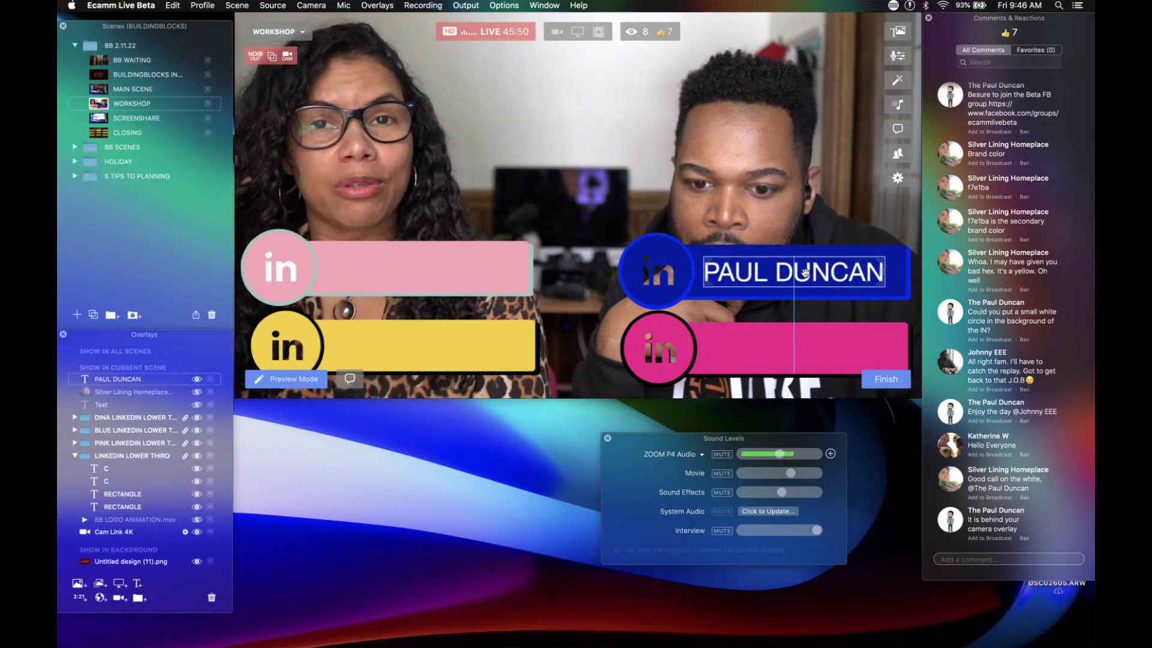
left_click(809, 364)
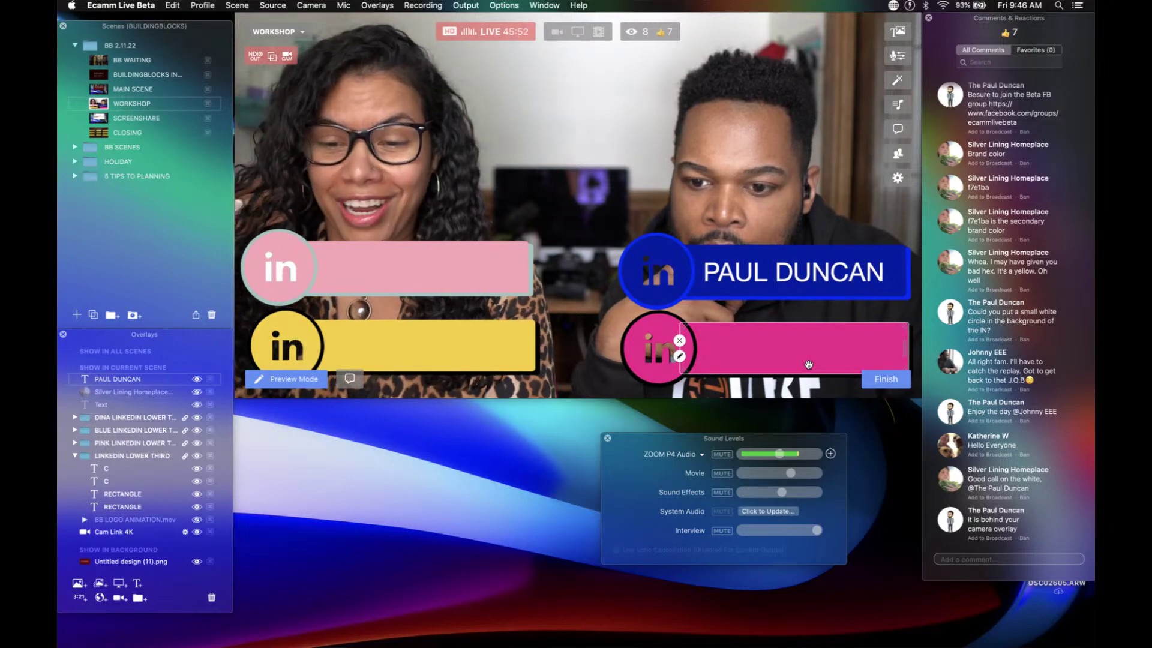
left_click(791, 290)
left_click(789, 278)
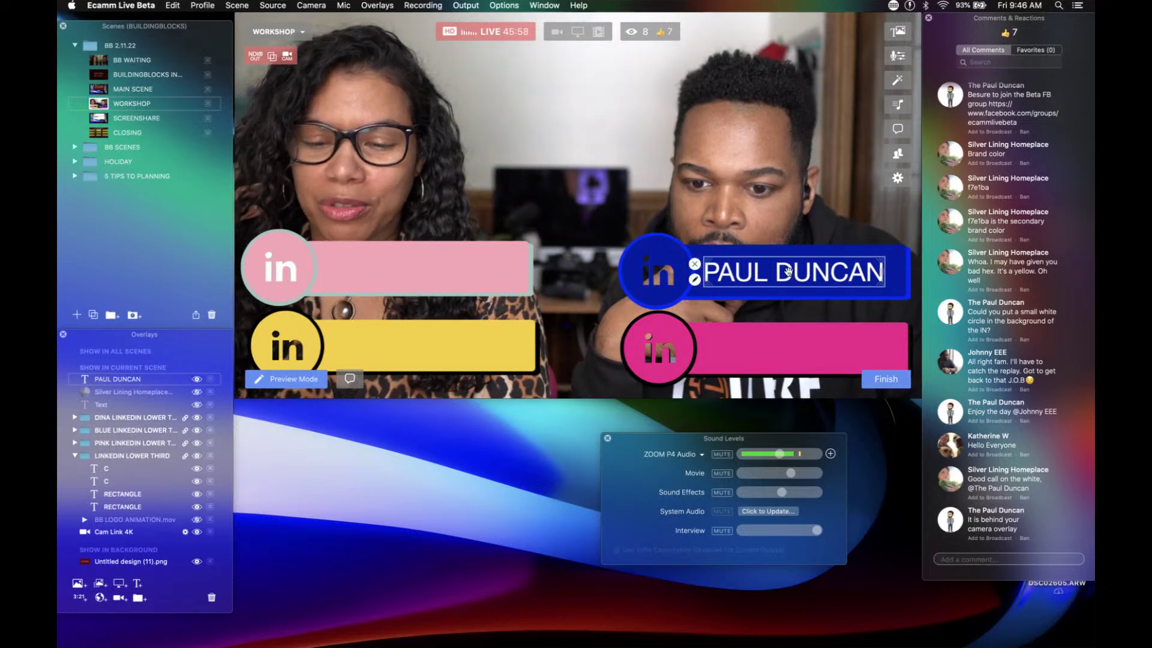
left_click_drag(789, 274, 791, 274)
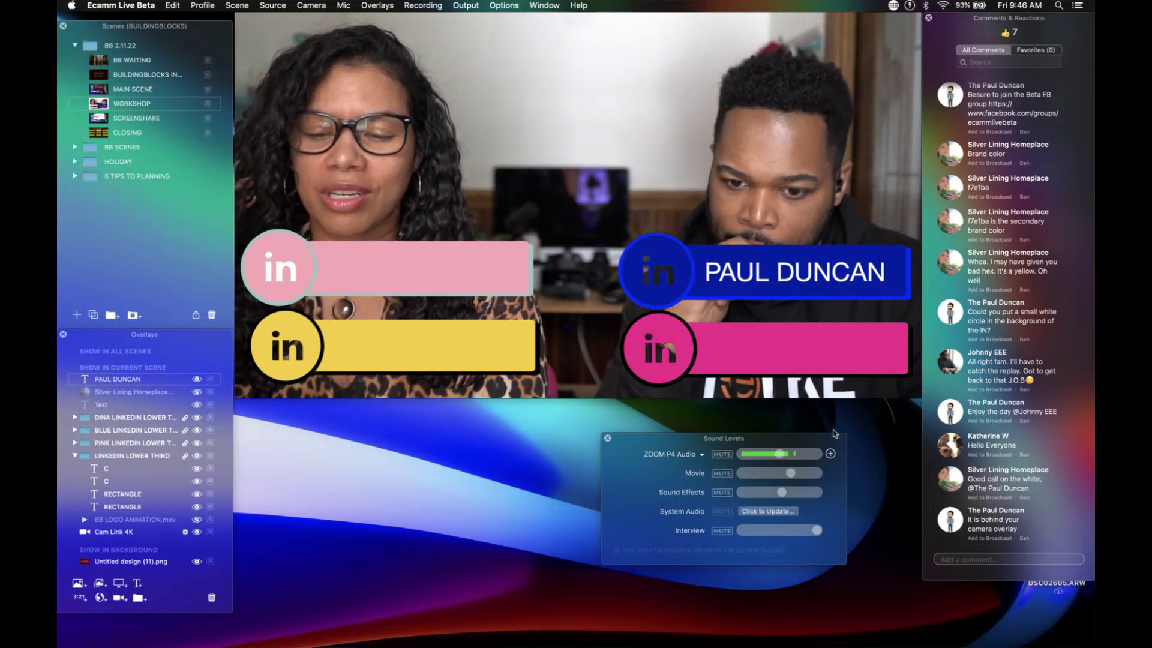
Step: Set the name text on the blue bar to Helvetica Neue Bold and save it
left_click(707, 310)
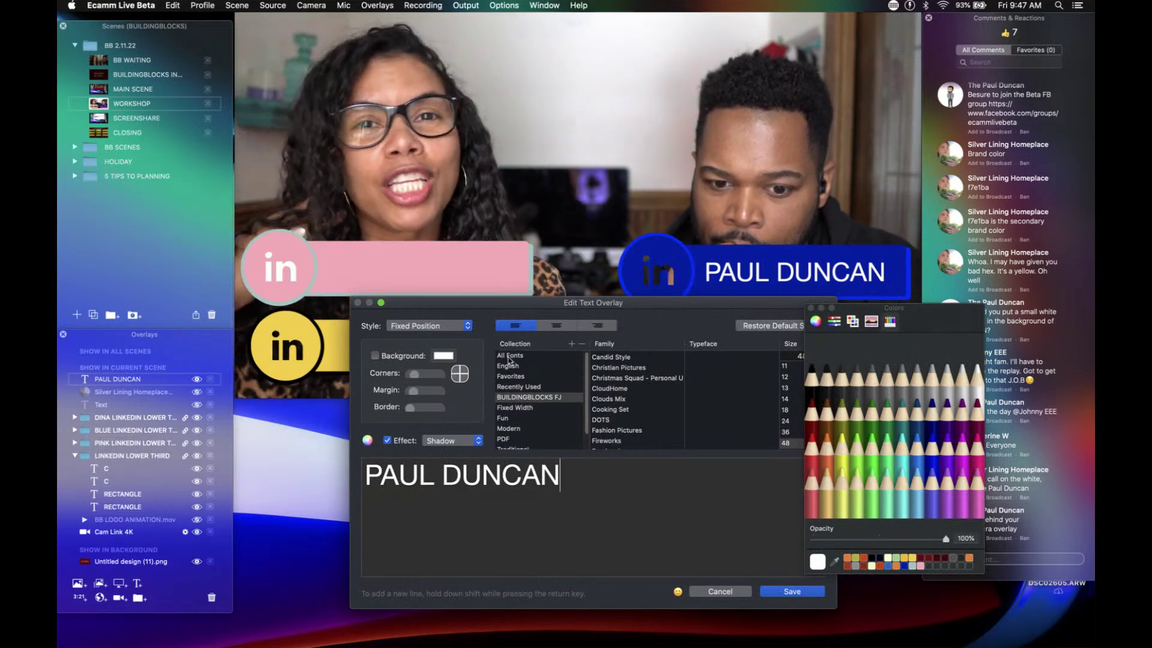
left_click(509, 356)
scroll(611, 407, "down", 2)
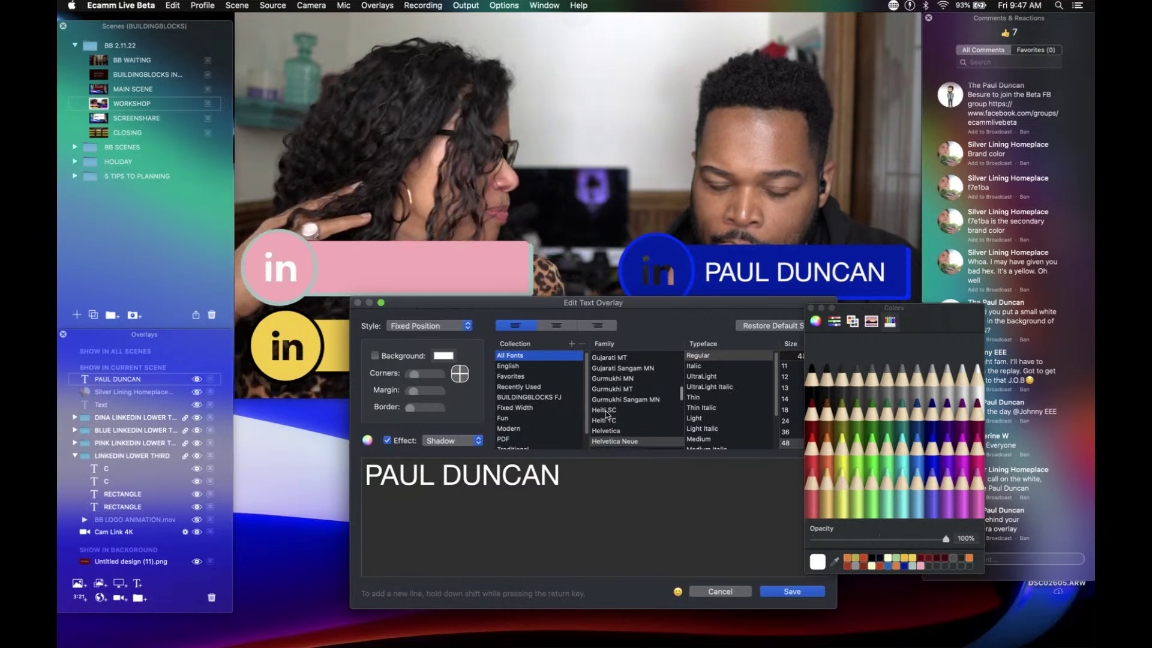
scroll(608, 414, "down", 1)
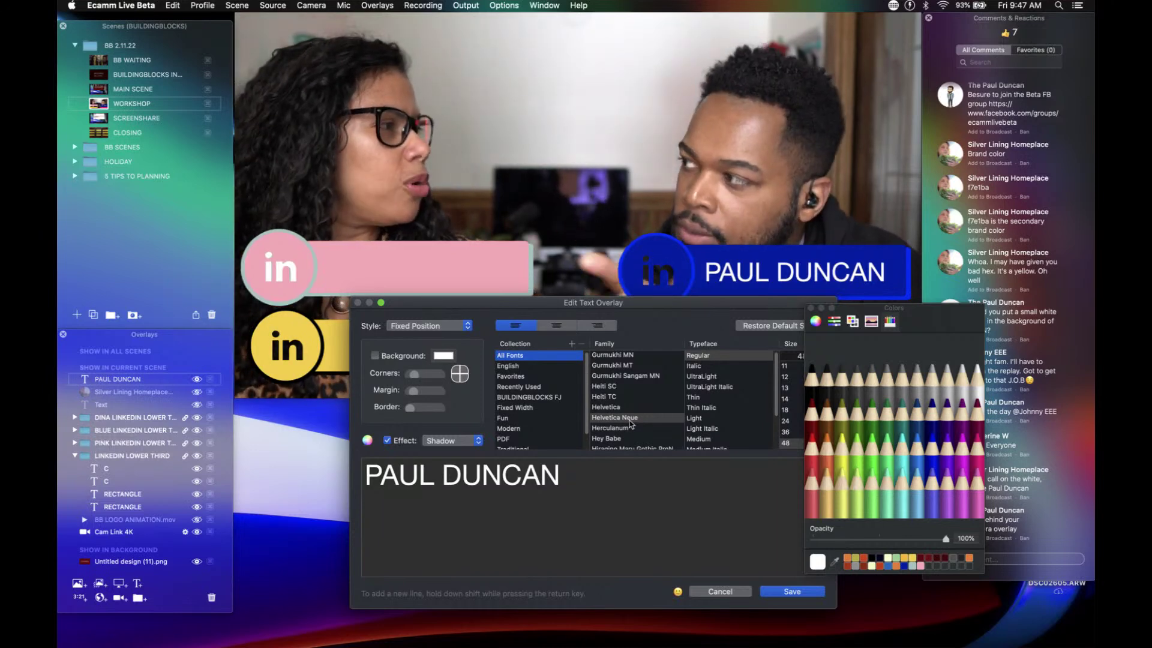
scroll(709, 423, "down", 3)
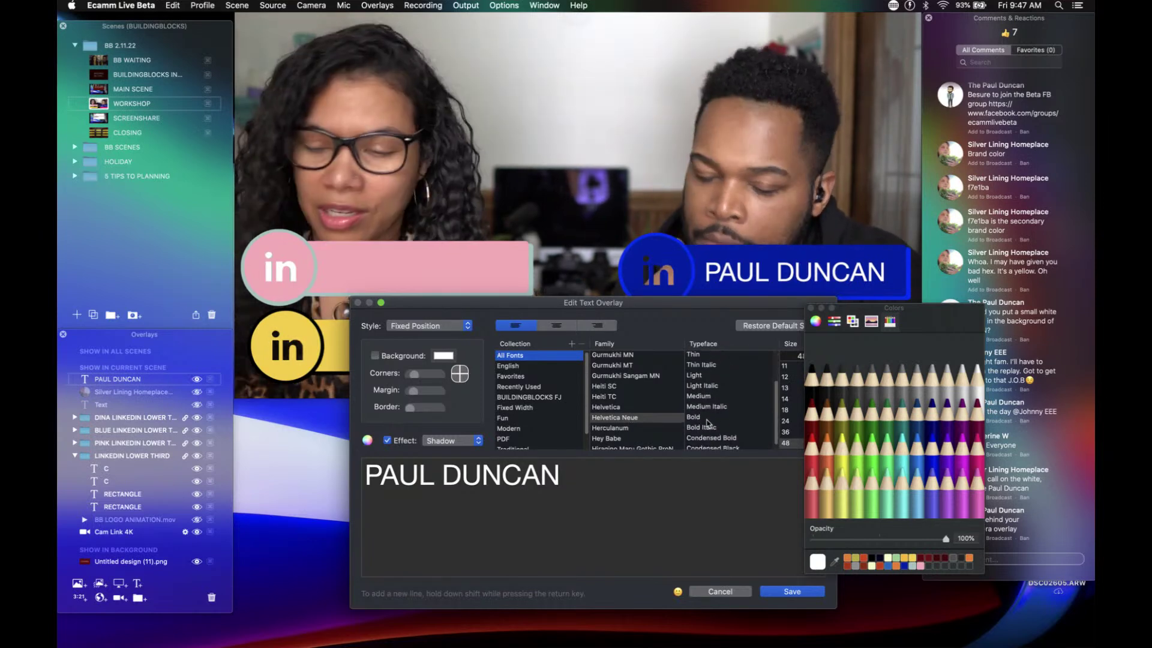
scroll(708, 423, "up", 1)
scroll(709, 424, "down", 2)
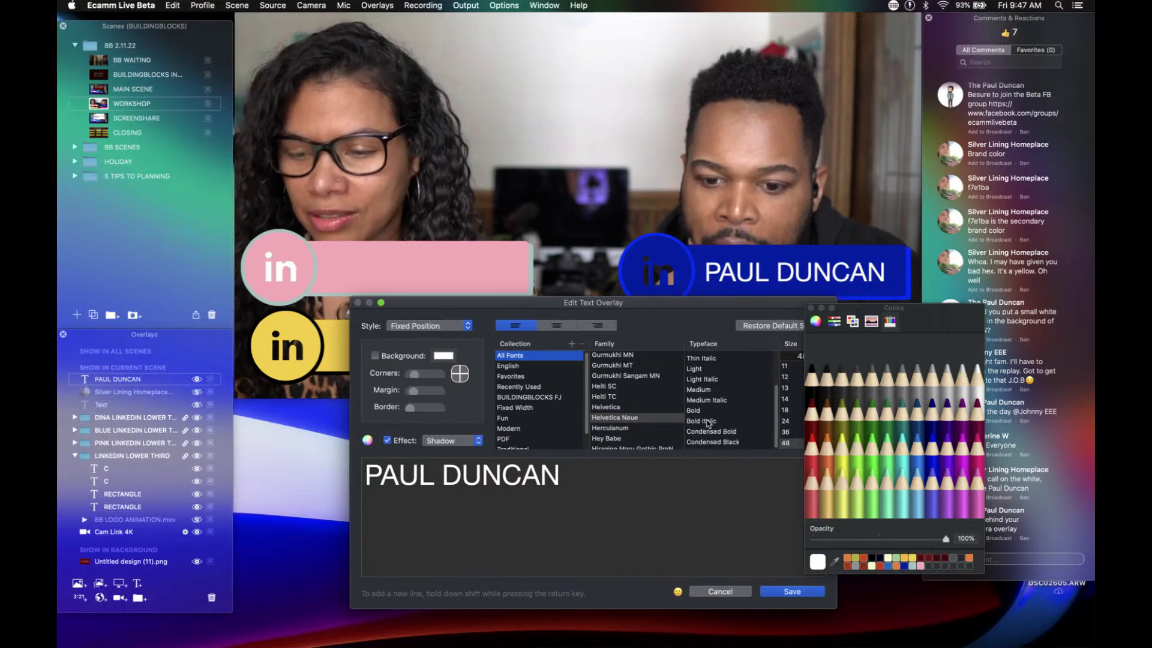
left_click(699, 413)
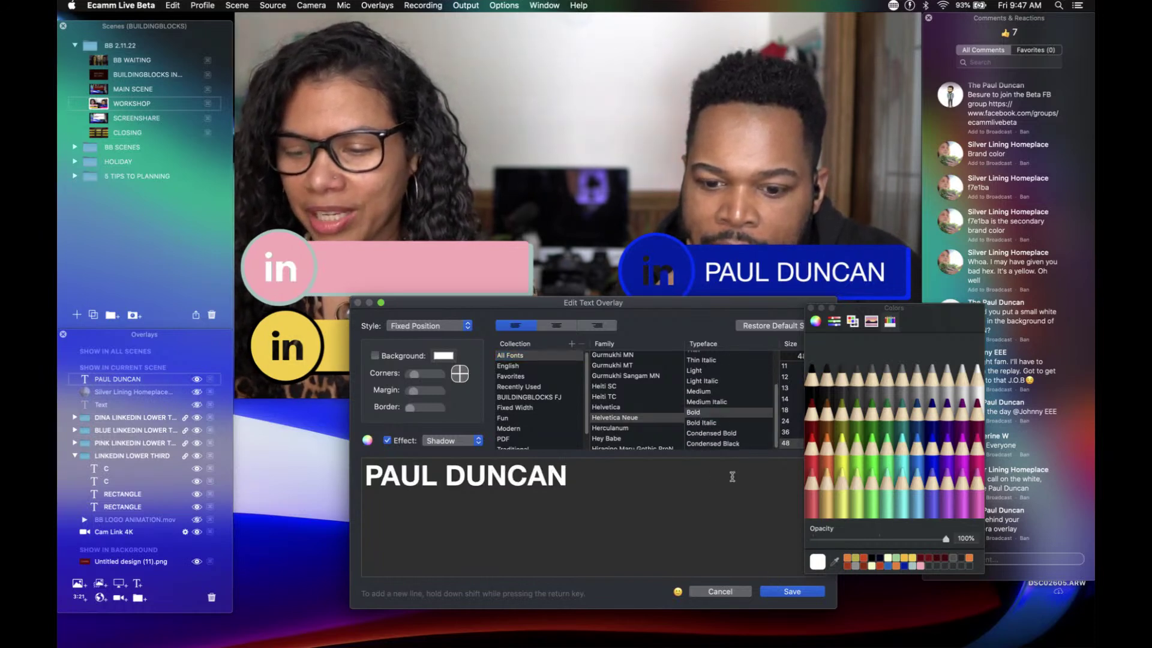
left_click(773, 592)
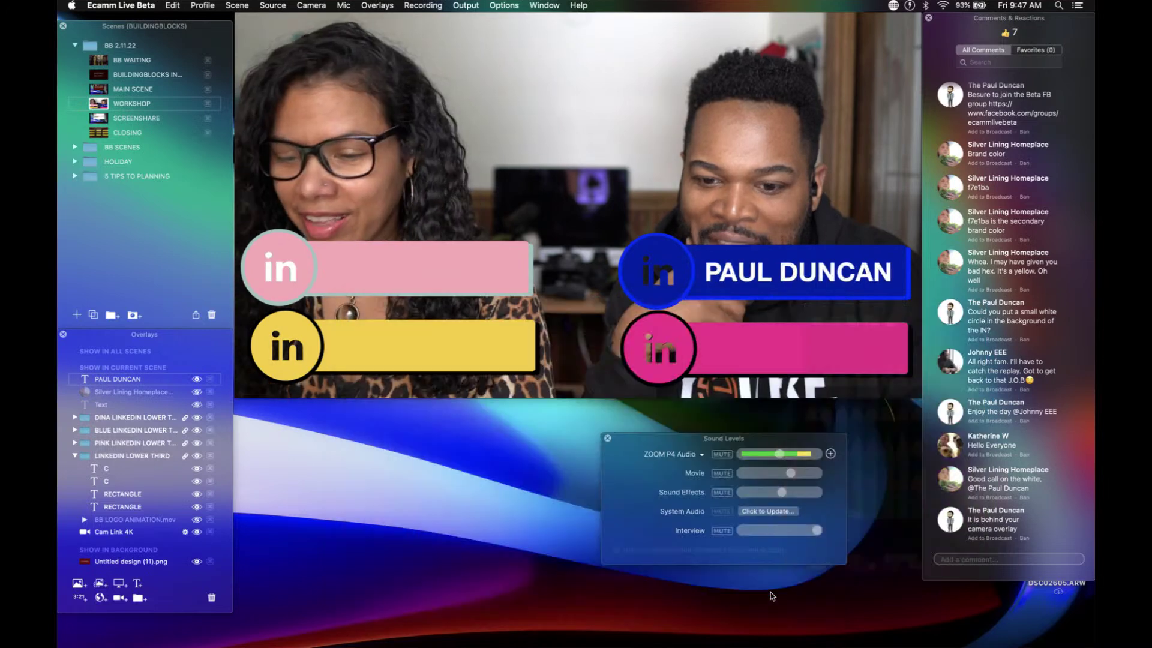
mouse_move(765, 271)
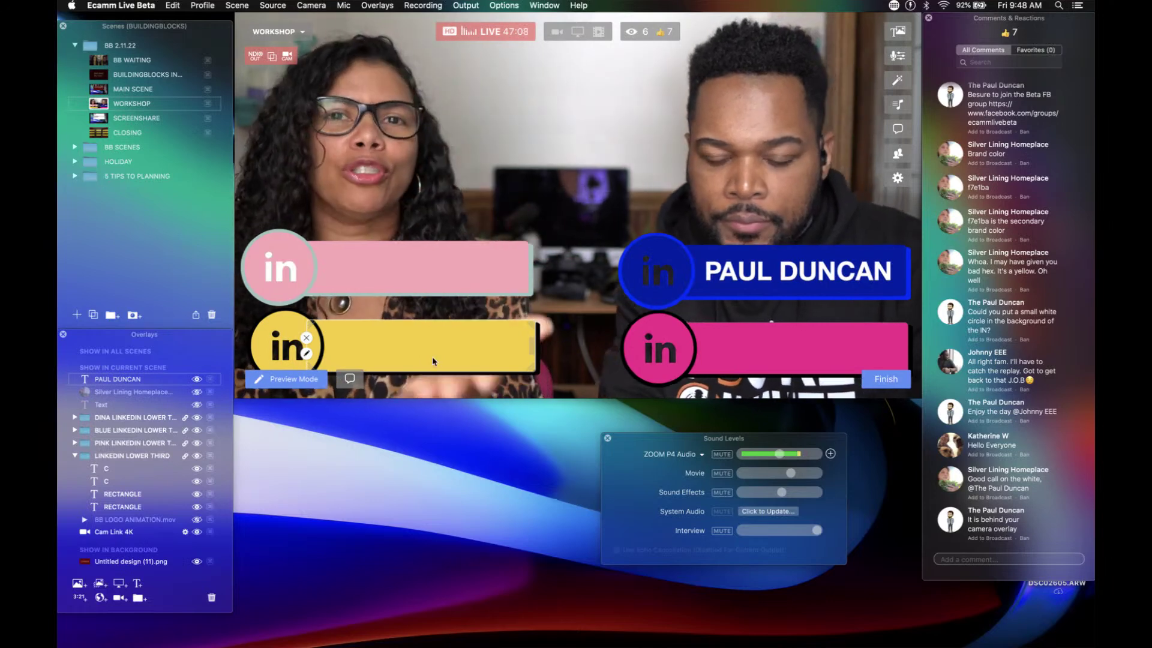
double_click(433, 362)
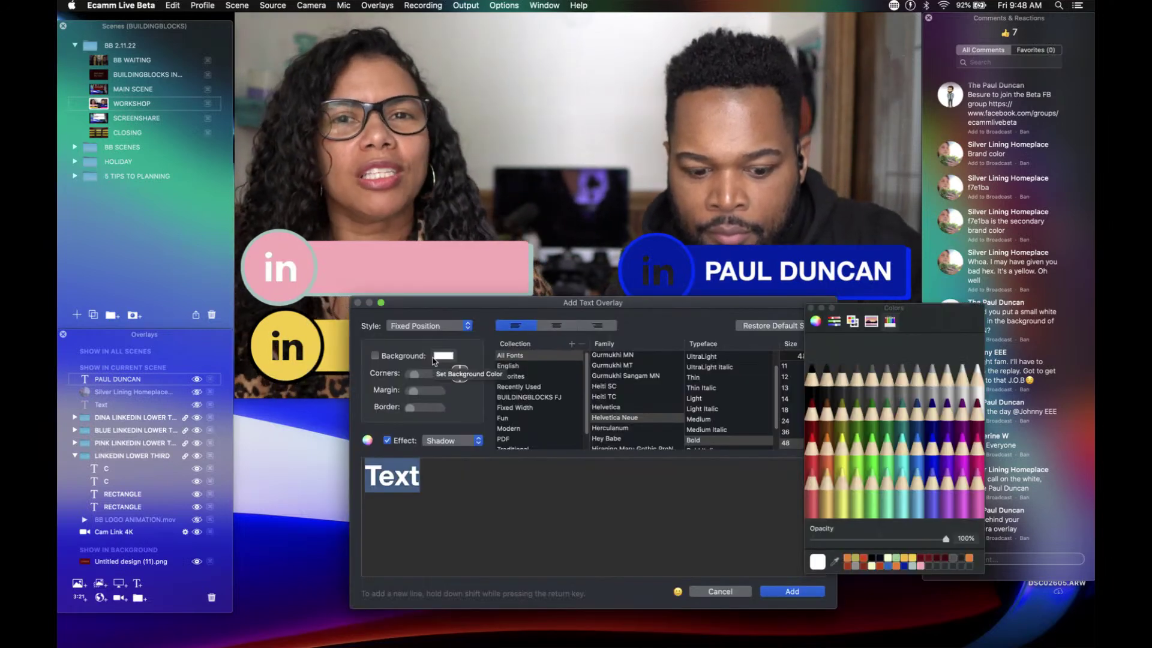
type("ana")
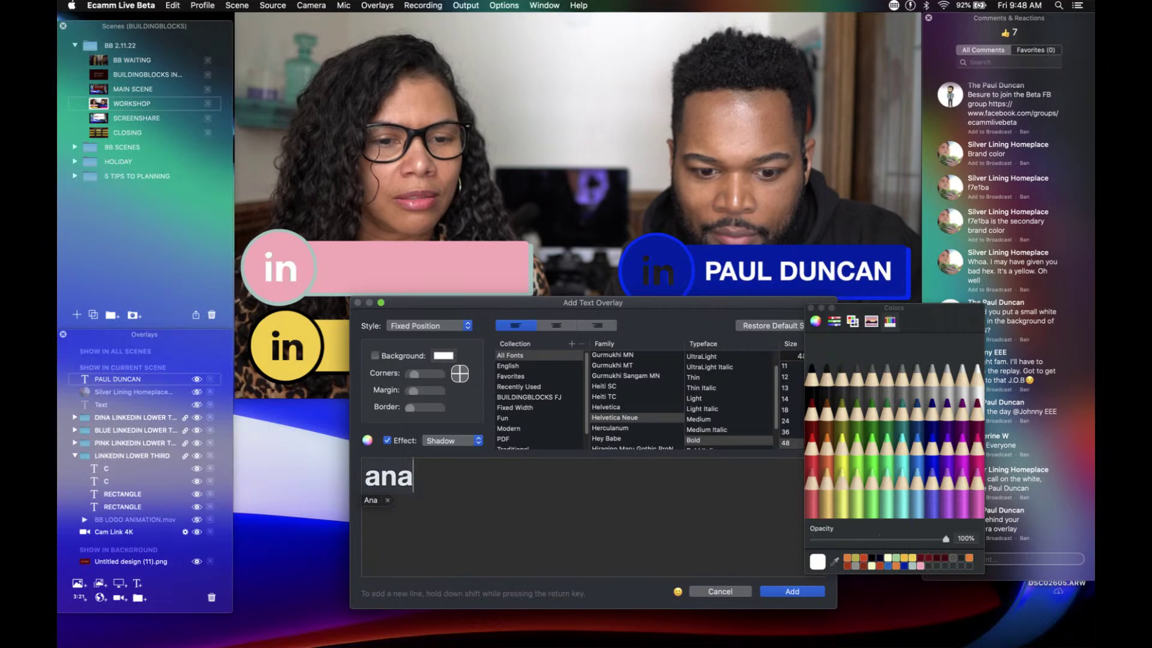
left_click(387, 499)
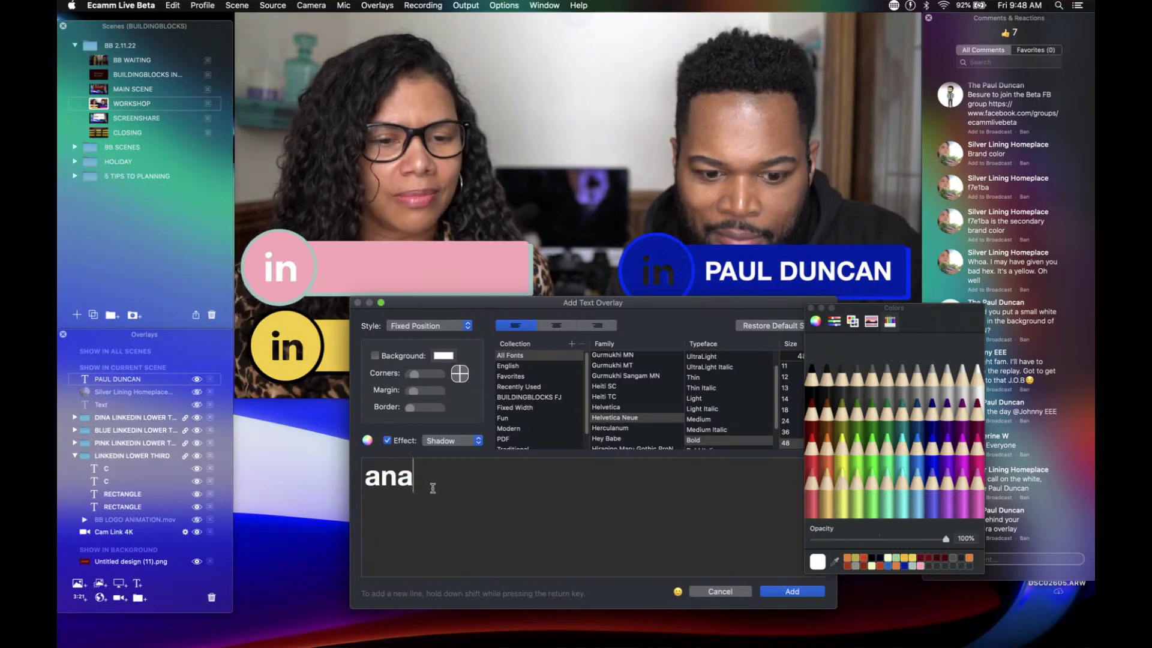
type("gil")
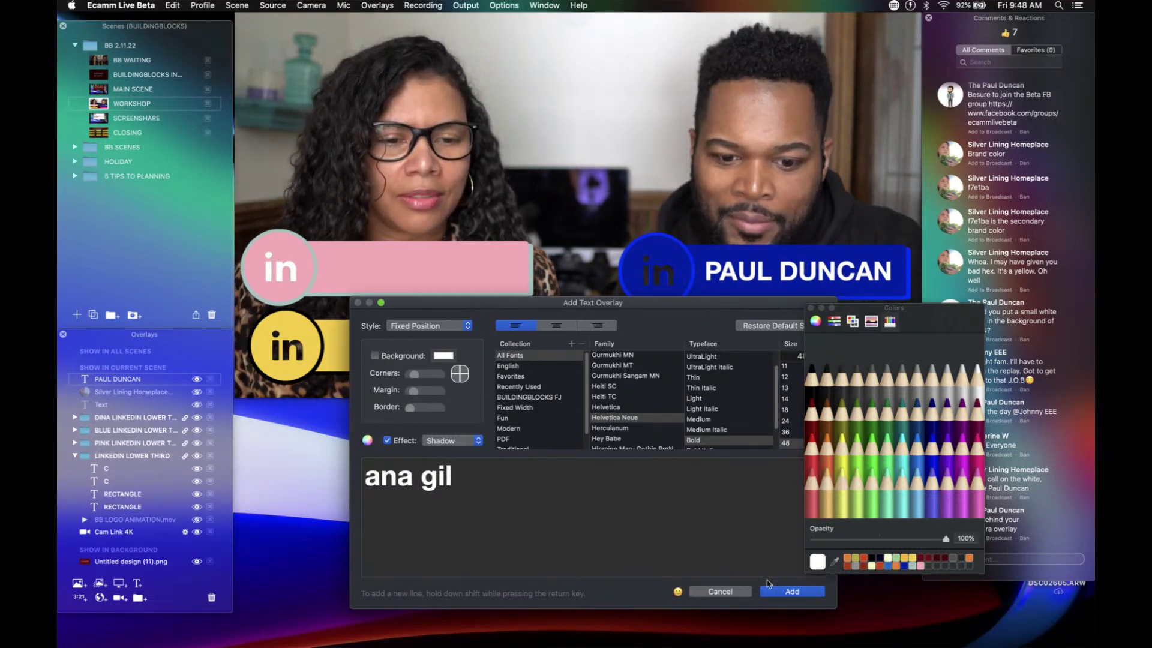
left_click(780, 592)
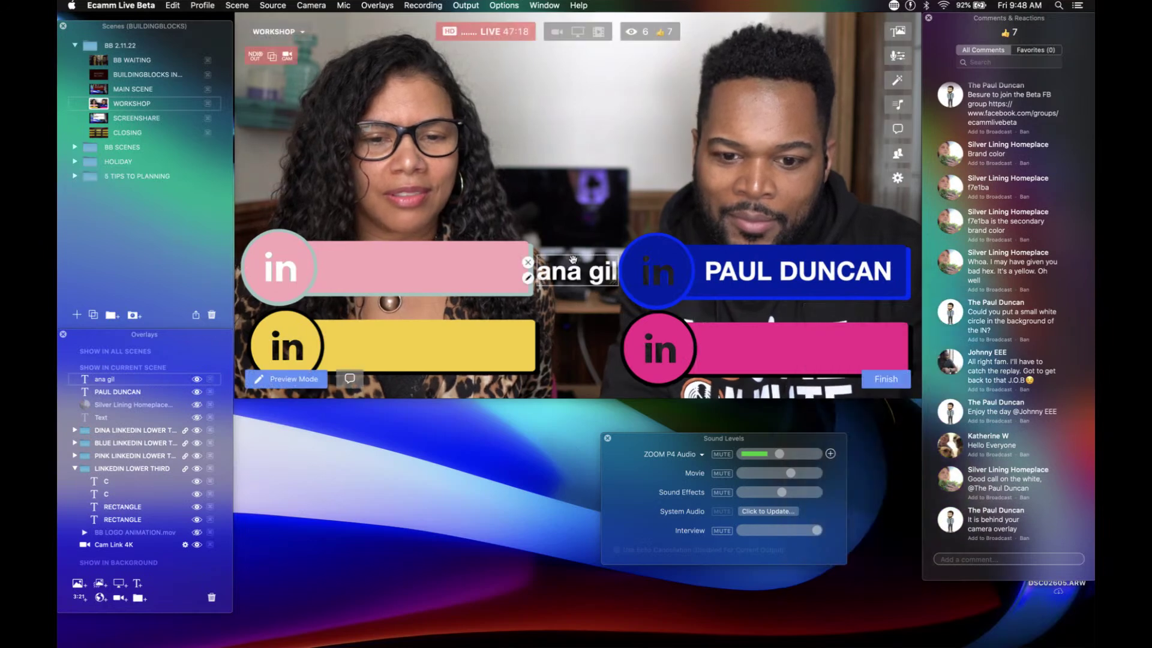
left_click_drag(587, 274, 787, 348)
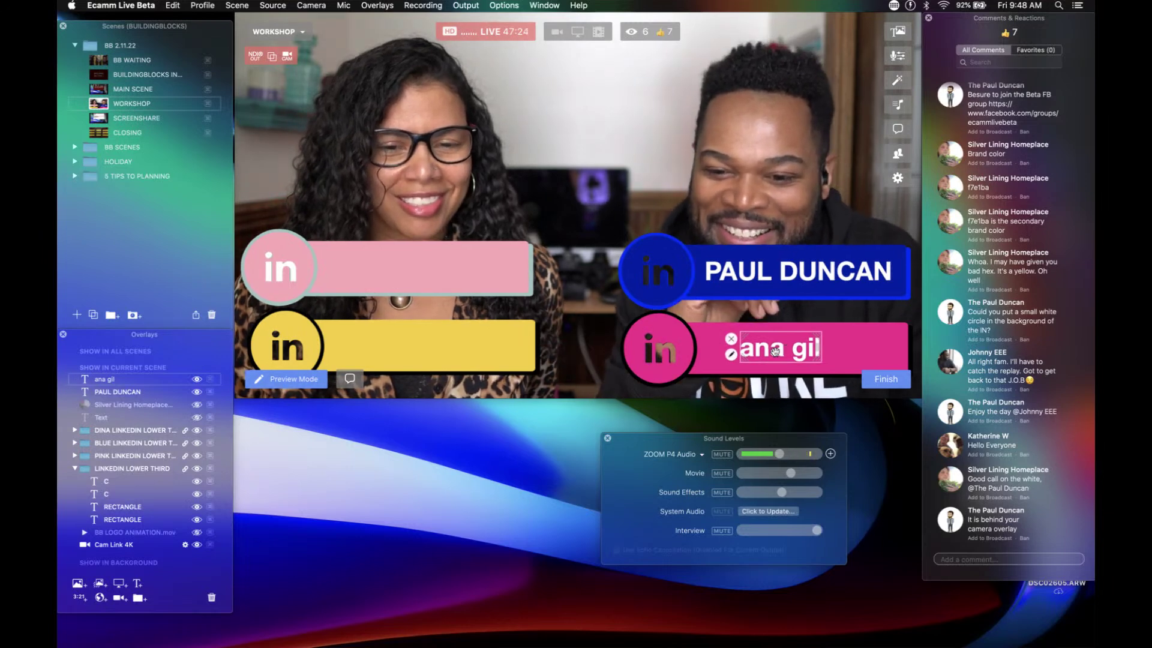
scroll(774, 351, "up", 2)
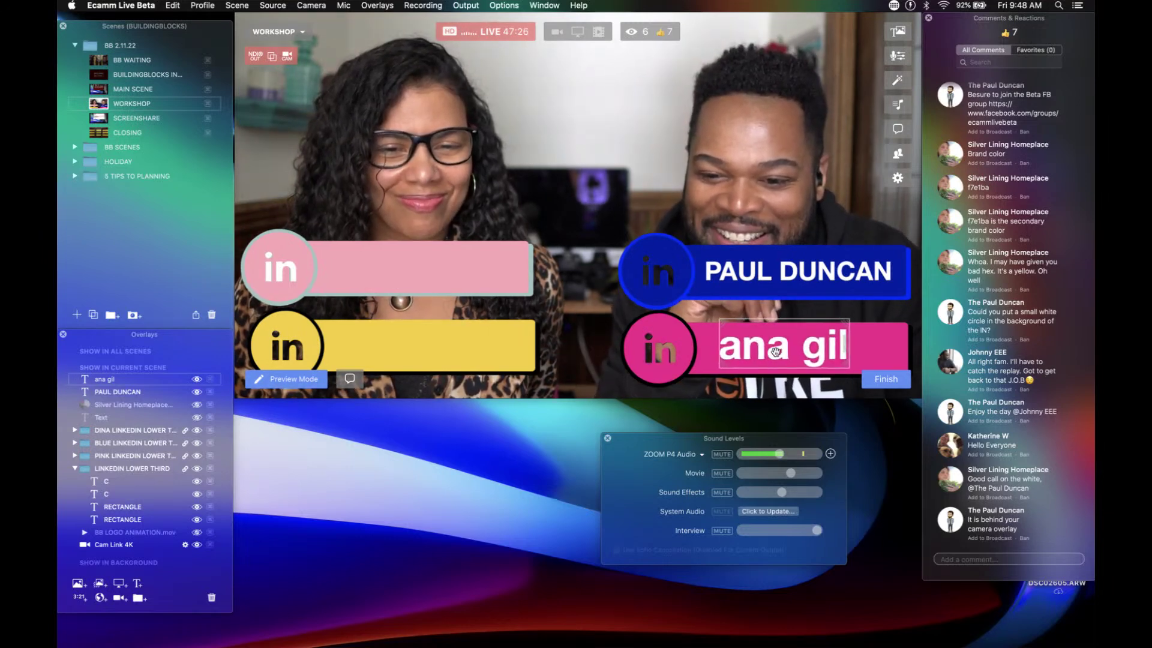
left_click_drag(776, 352, 783, 352)
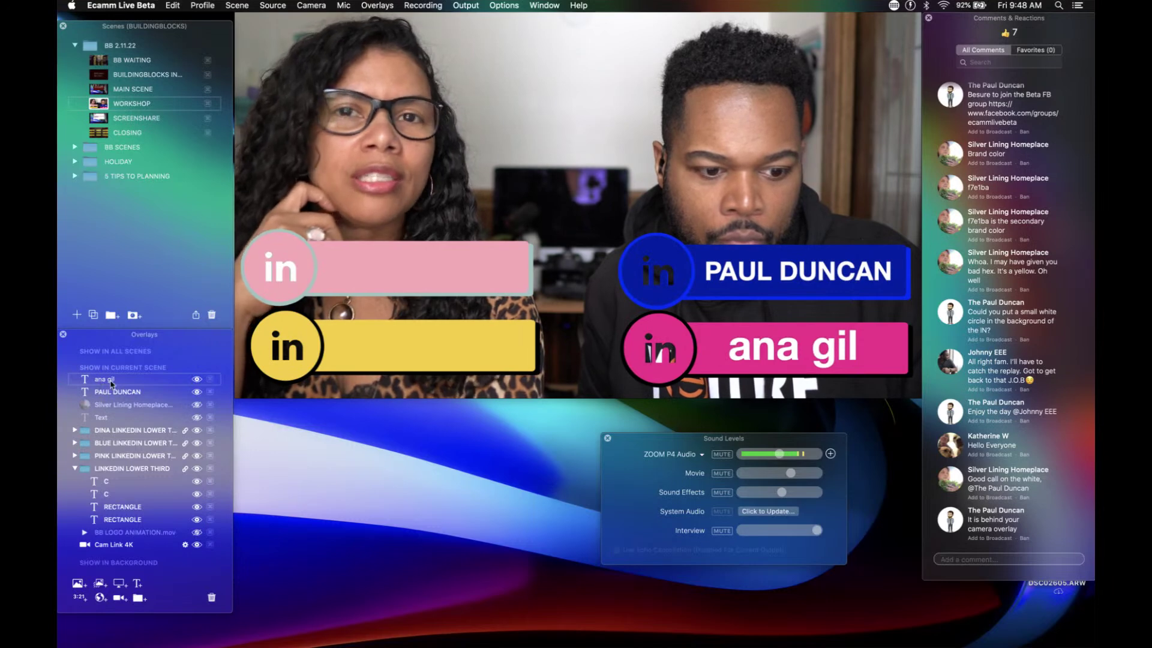
double_click(111, 384)
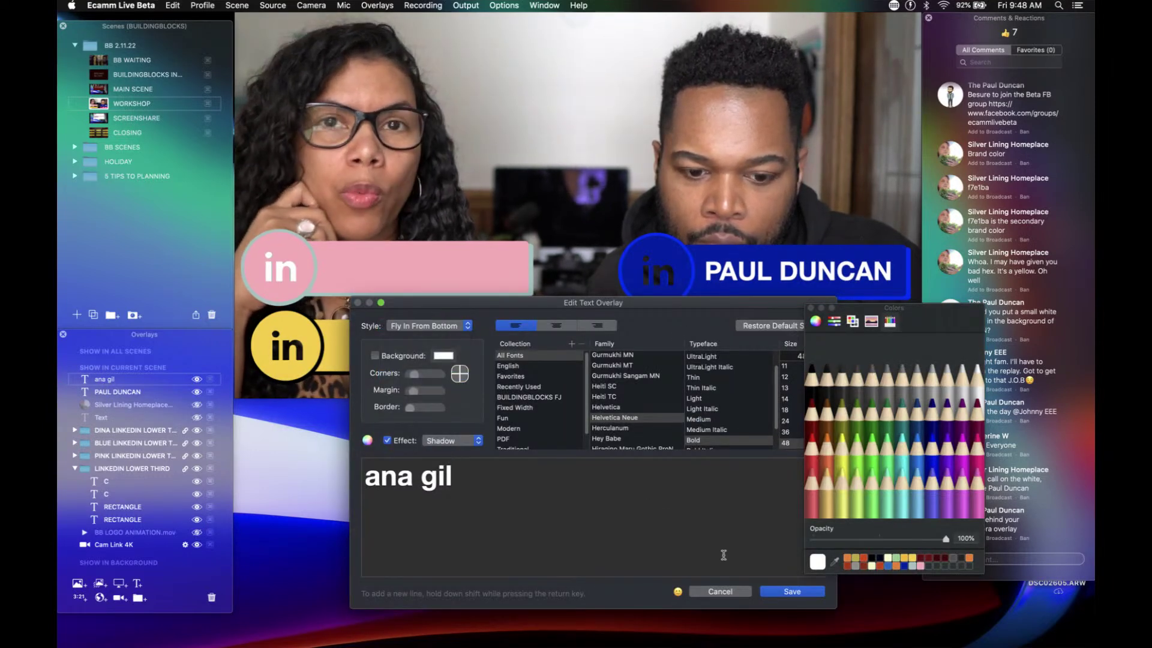
left_click(791, 592)
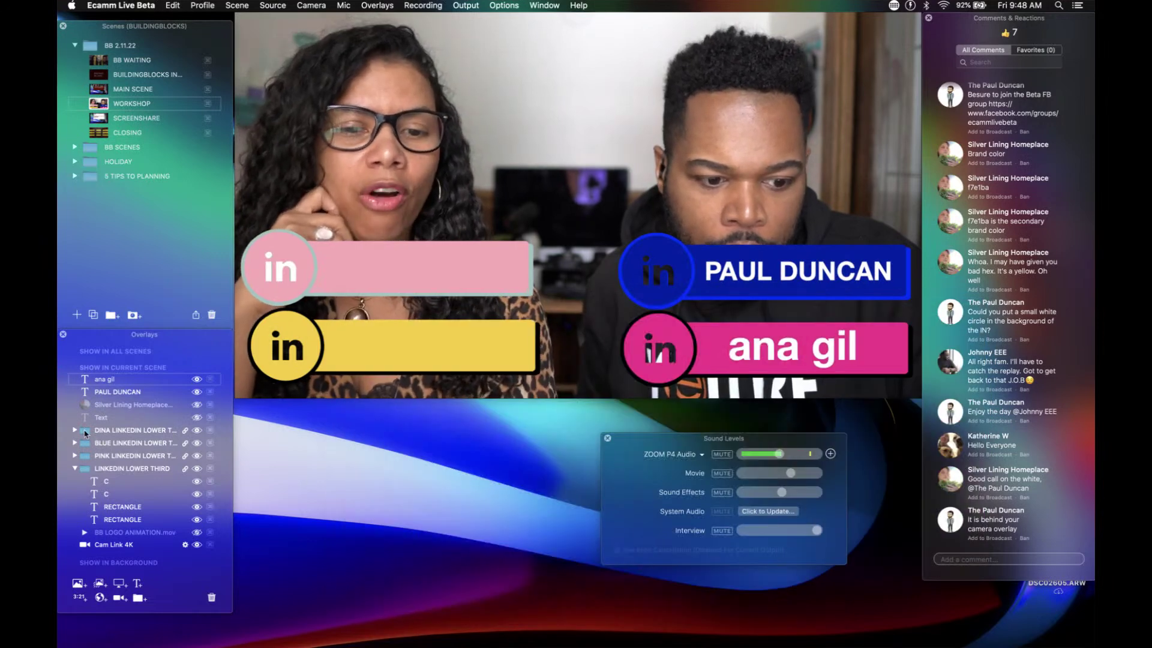
left_click(73, 443)
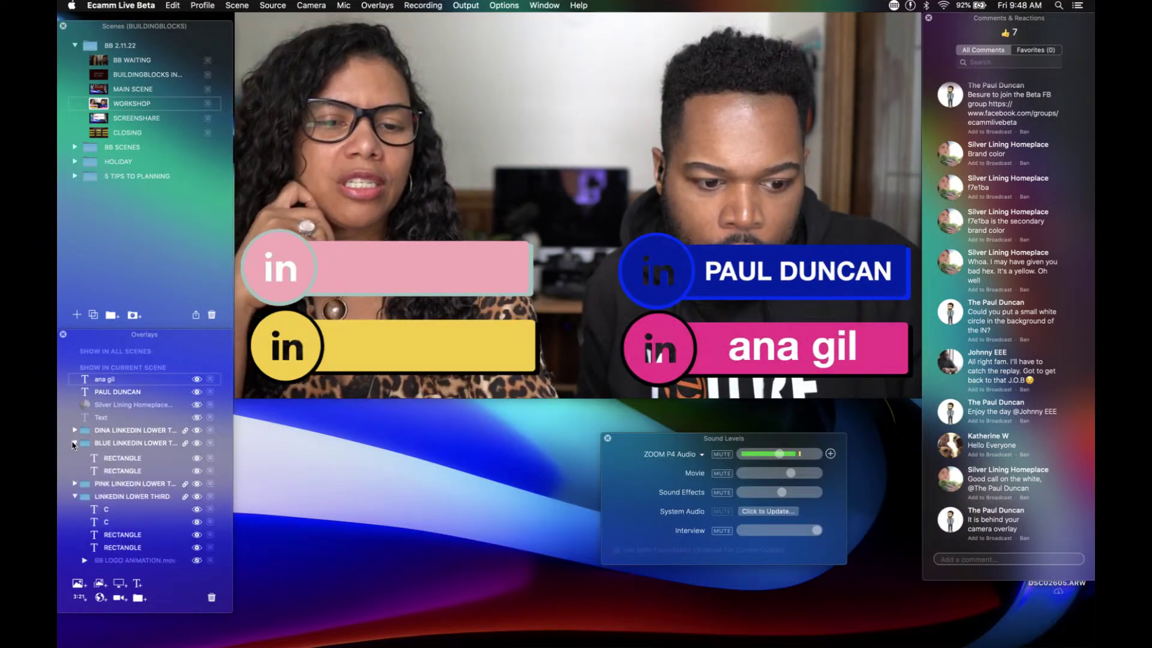
left_click_drag(107, 379, 127, 454)
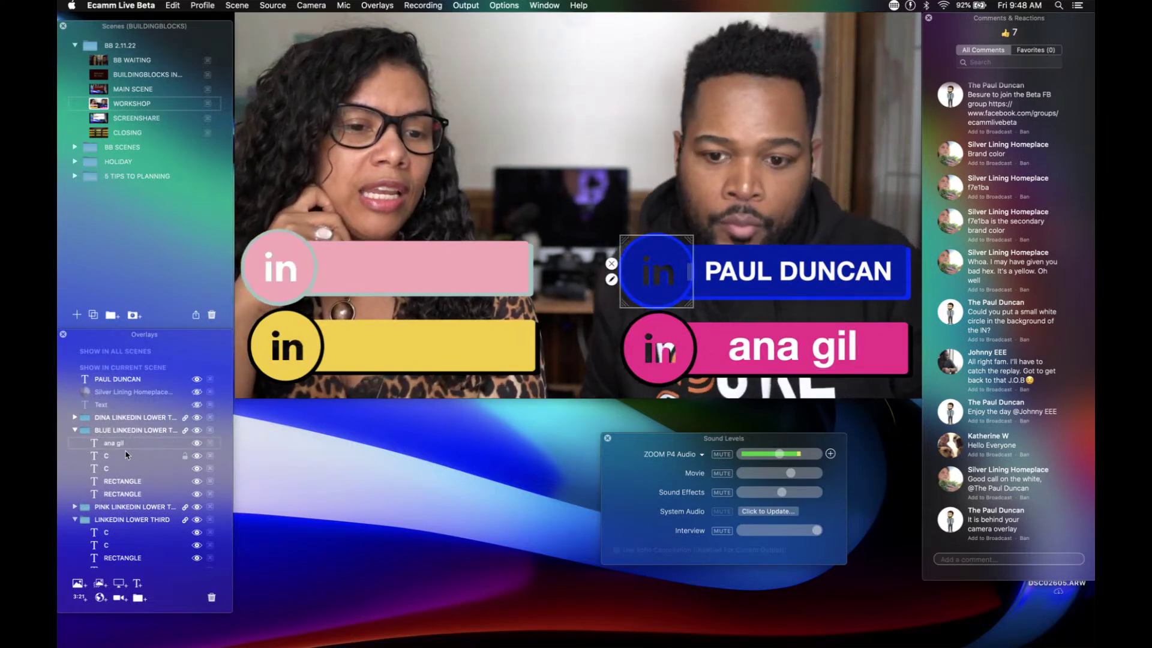
double_click(117, 380)
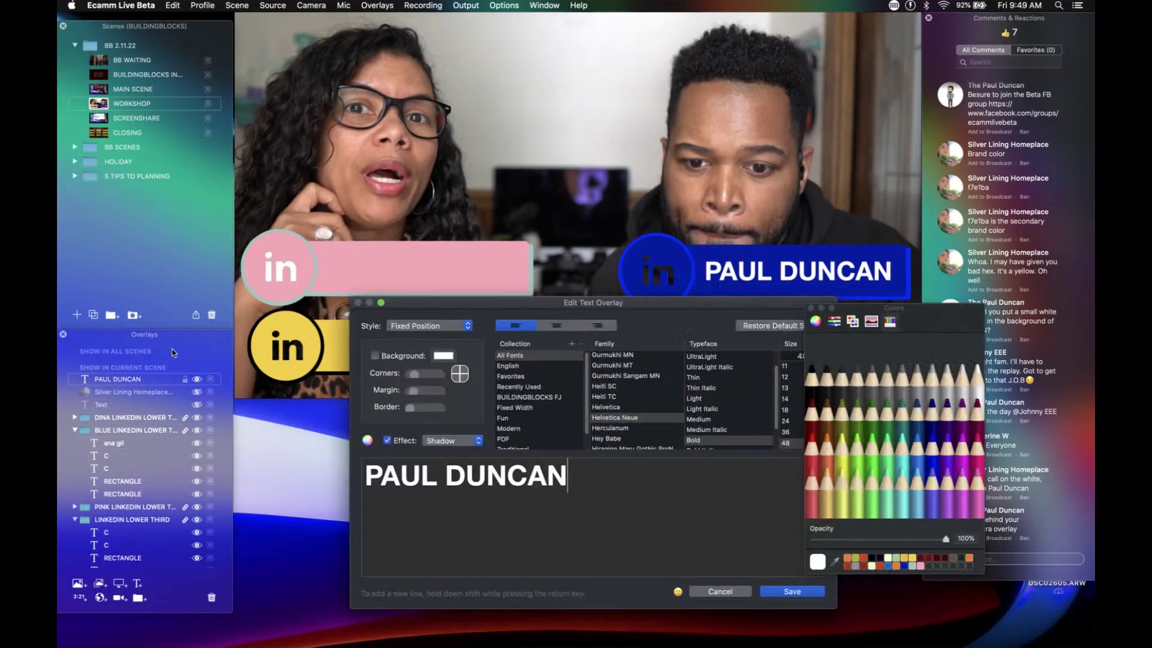
left_click(418, 332)
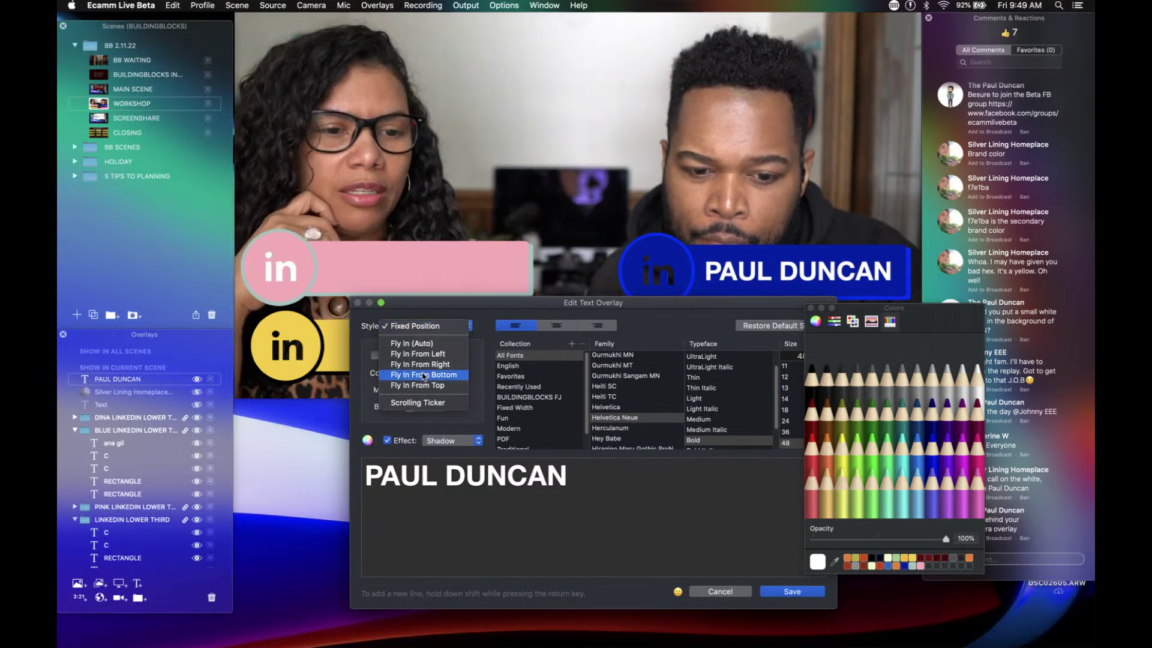
left_click(793, 594)
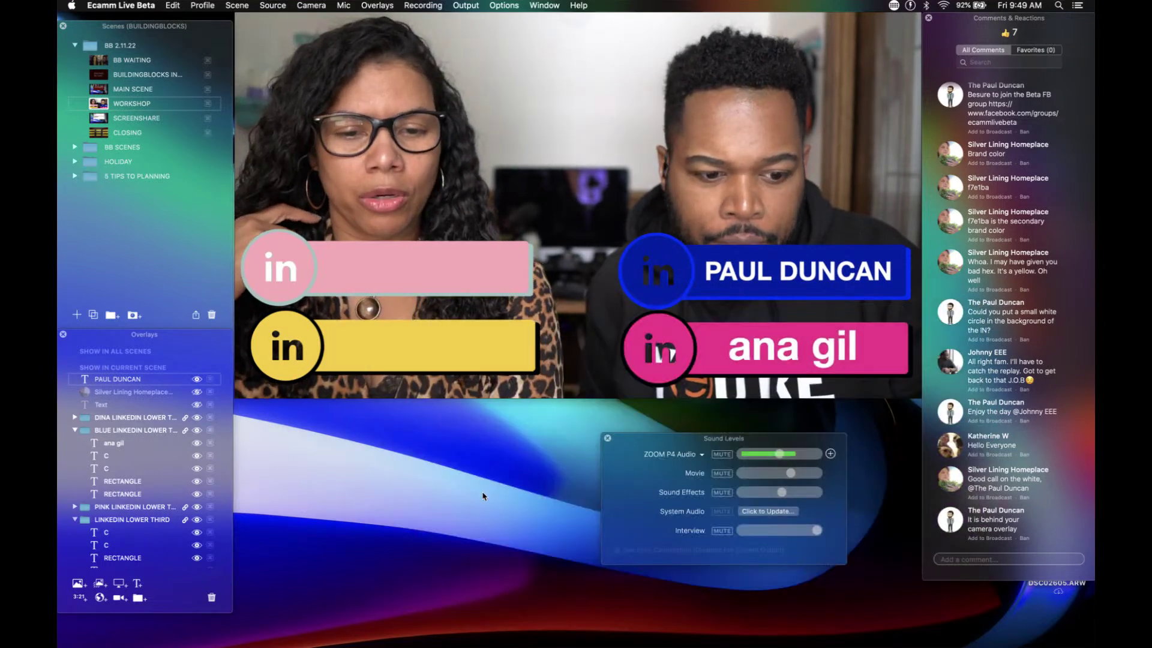
left_click(73, 430)
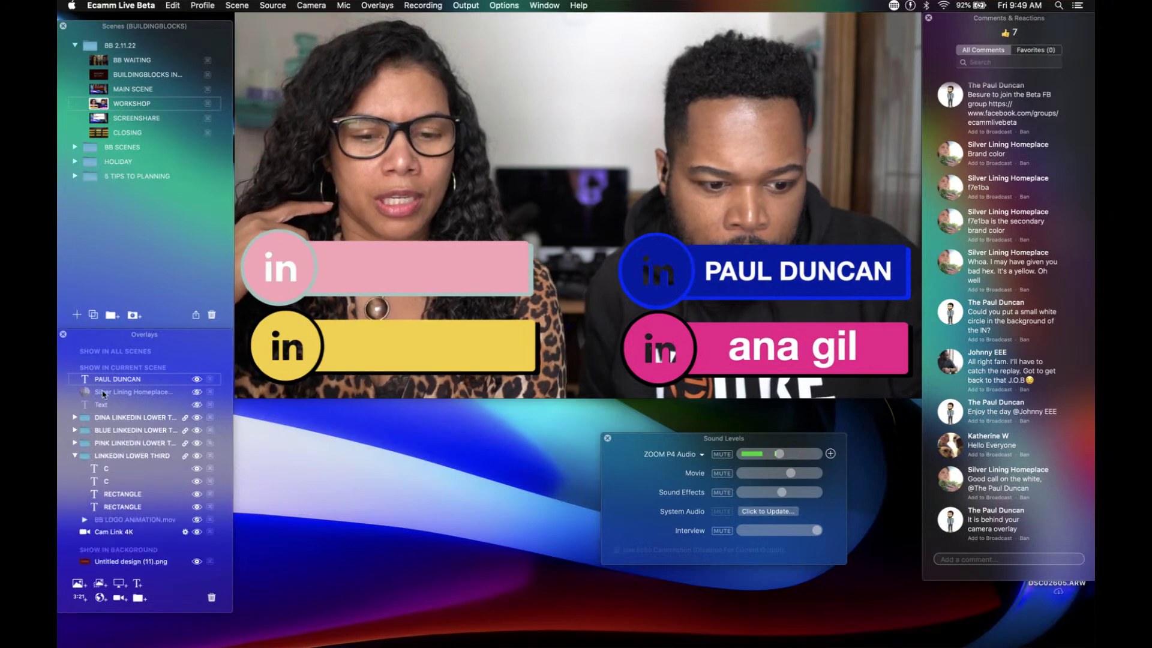
left_click(74, 444)
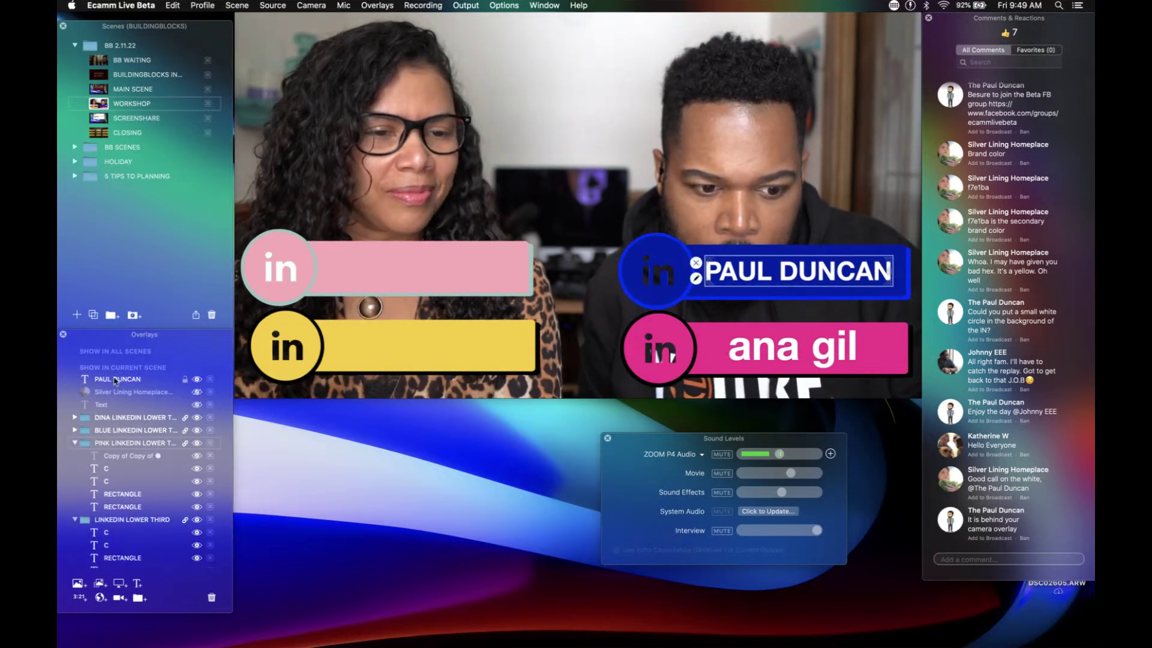
left_click(75, 430)
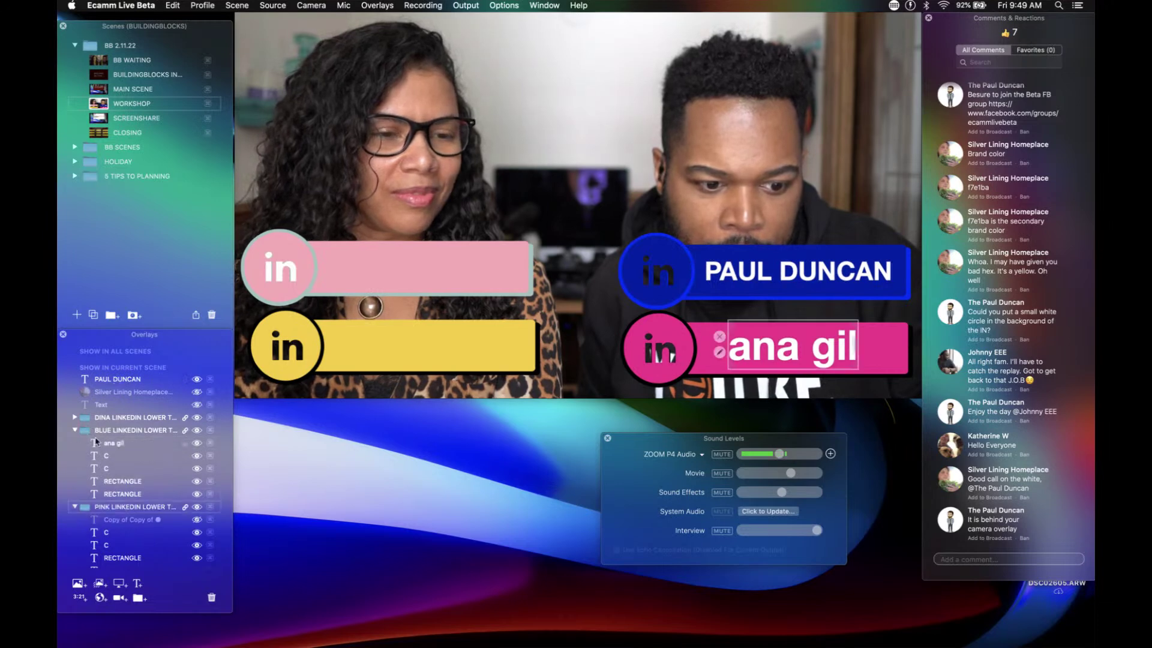
left_click_drag(111, 446, 118, 522)
left_click(118, 520)
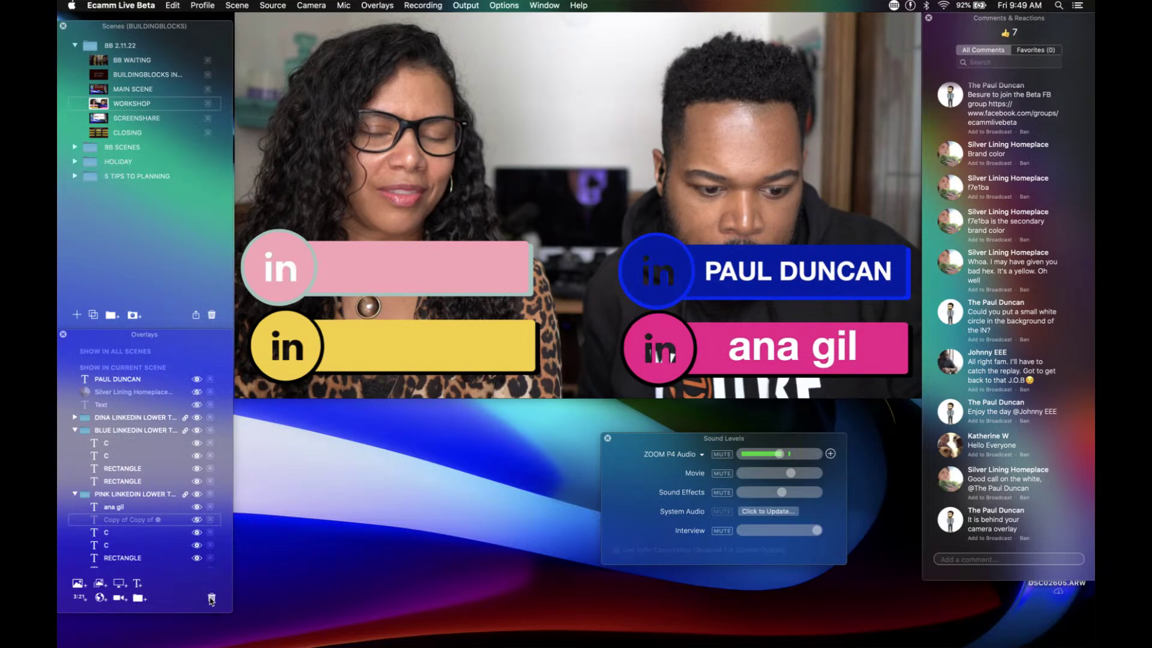
left_click(211, 599)
left_click(74, 494)
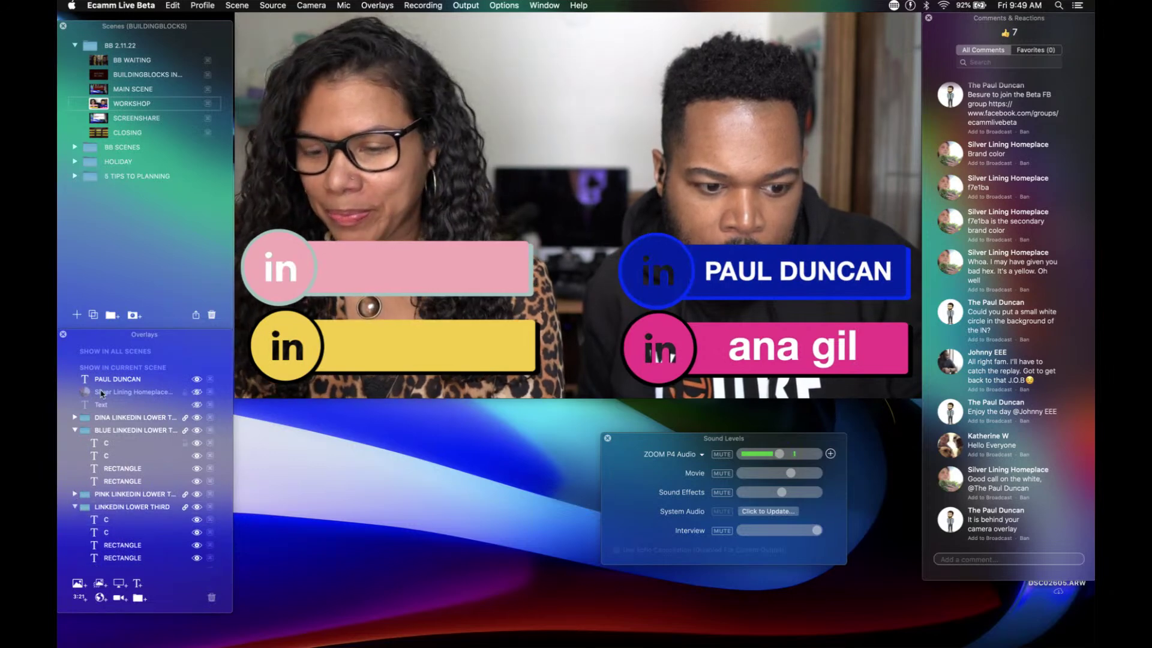
left_click(112, 379)
left_click(69, 430)
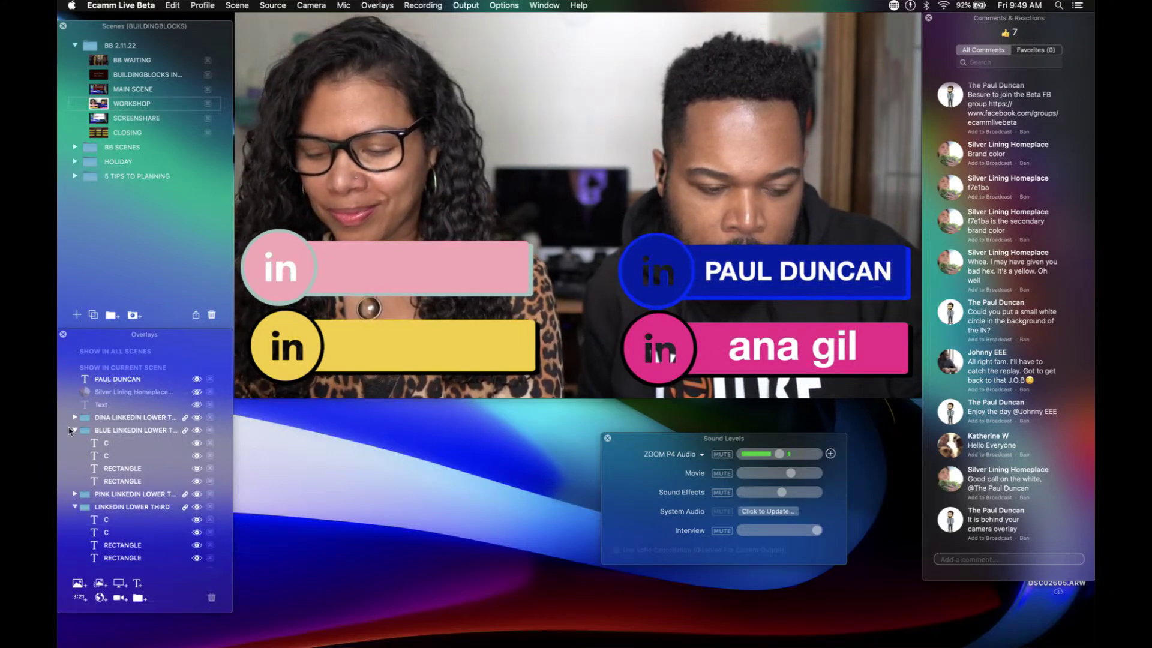
left_click(72, 430)
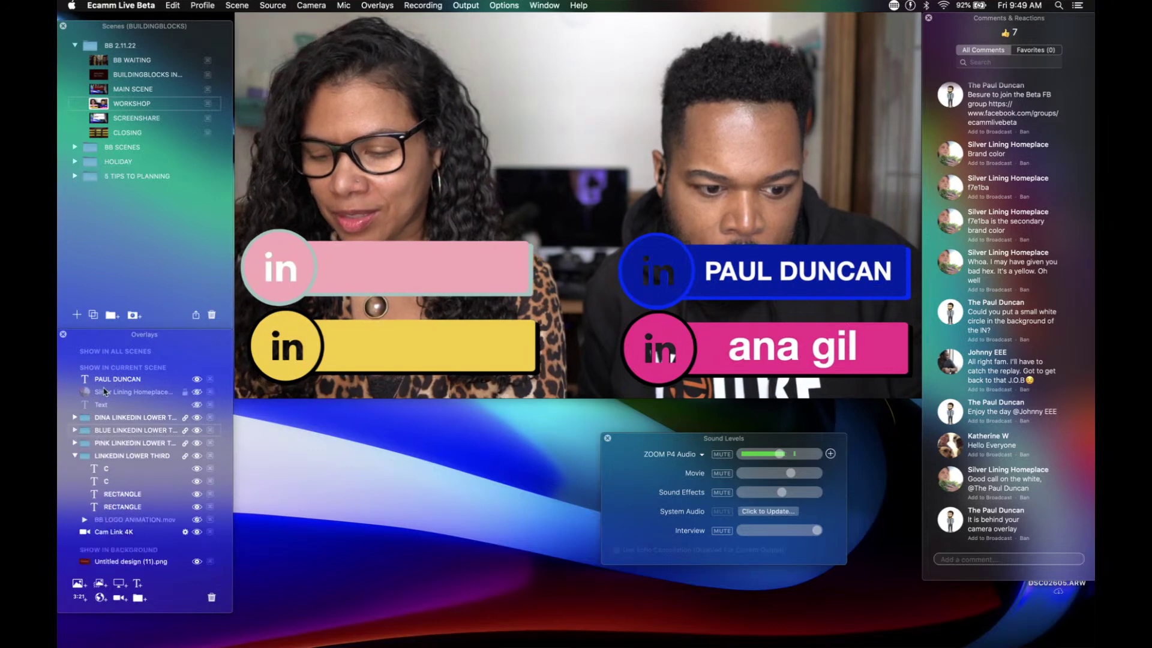
left_click_drag(110, 381, 78, 430)
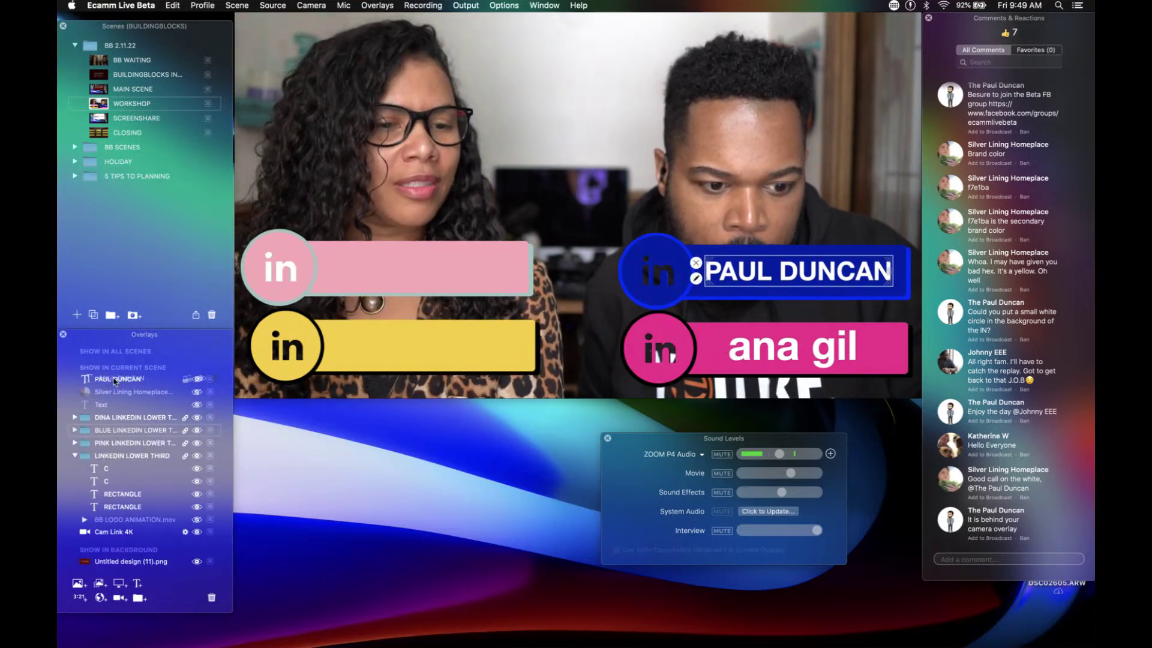
left_click(77, 432)
left_click(76, 430)
left_click(111, 382)
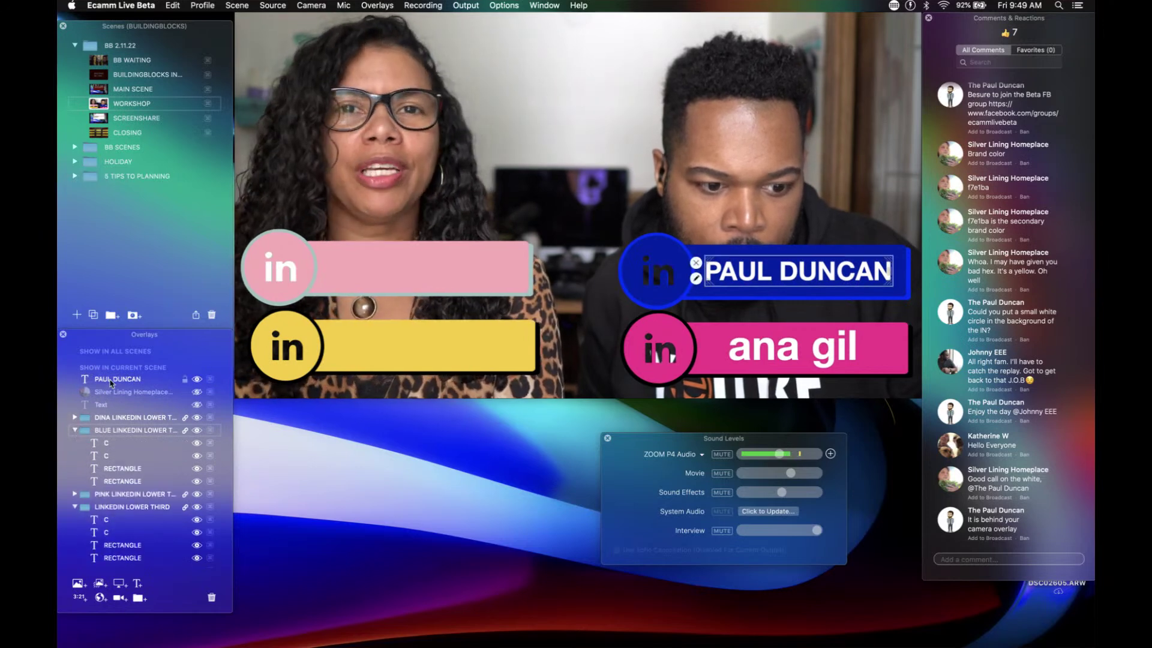
left_click_drag(111, 382, 120, 436)
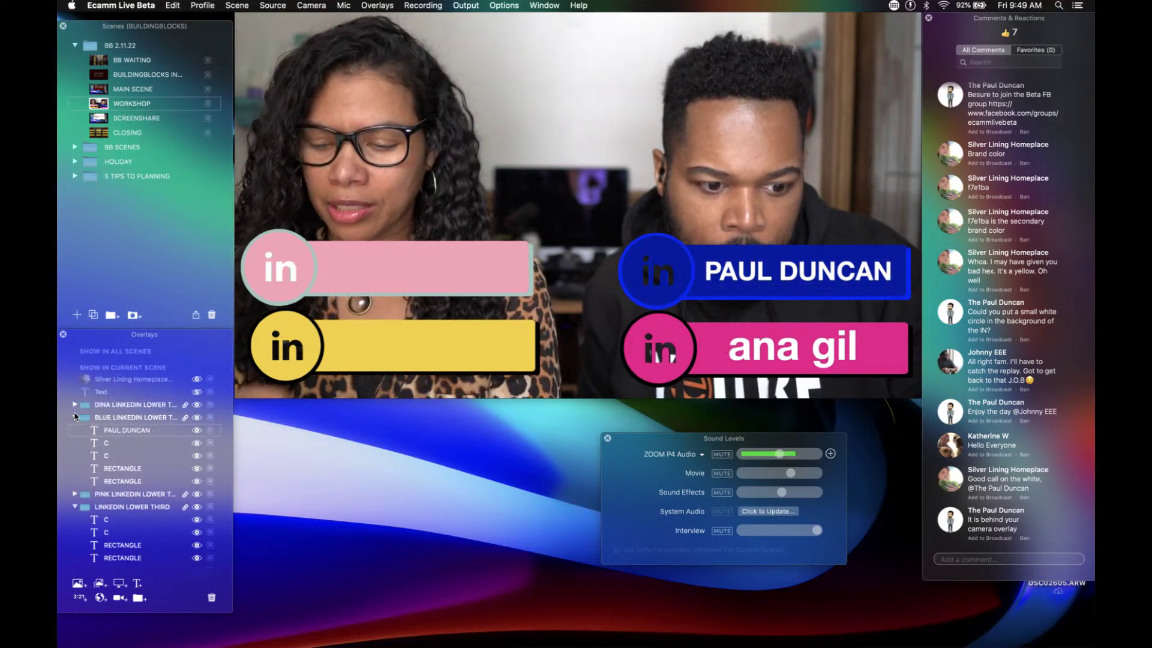
left_click(74, 416)
left_click(74, 444)
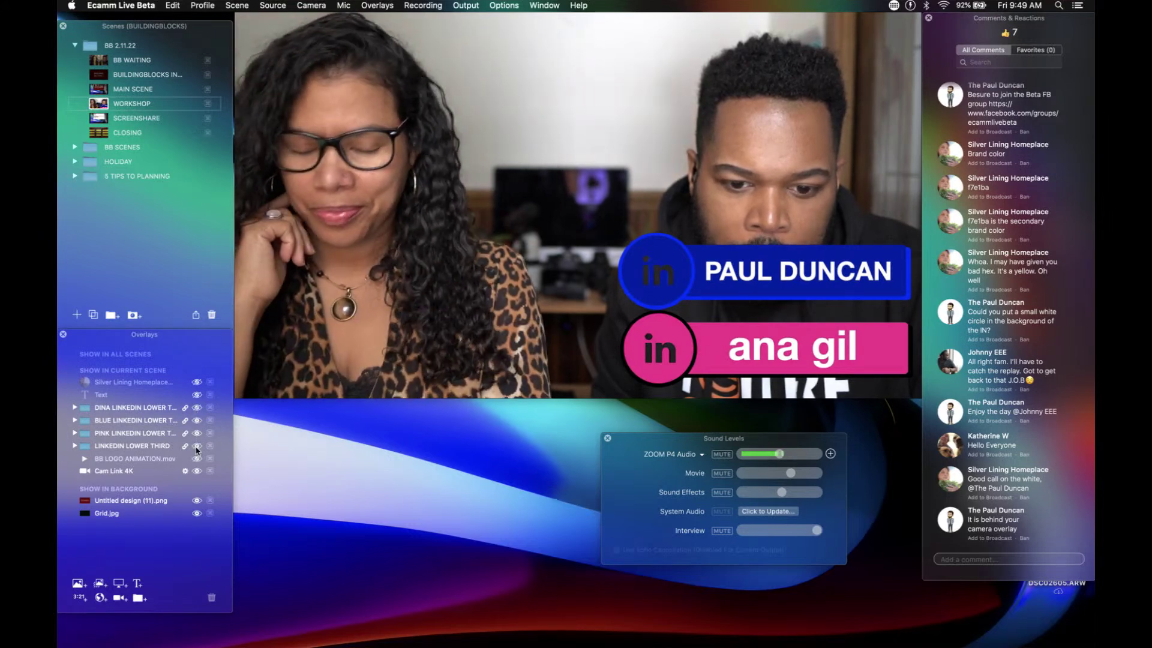
mouse_move(670, 280)
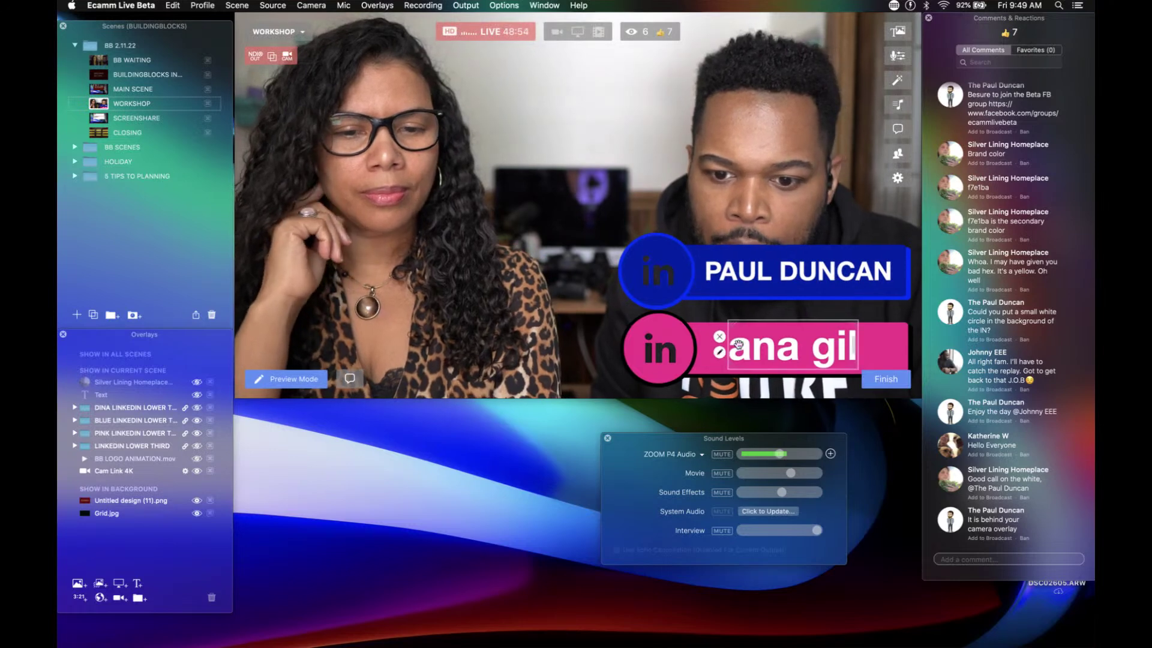
left_click_drag(702, 334, 331, 345)
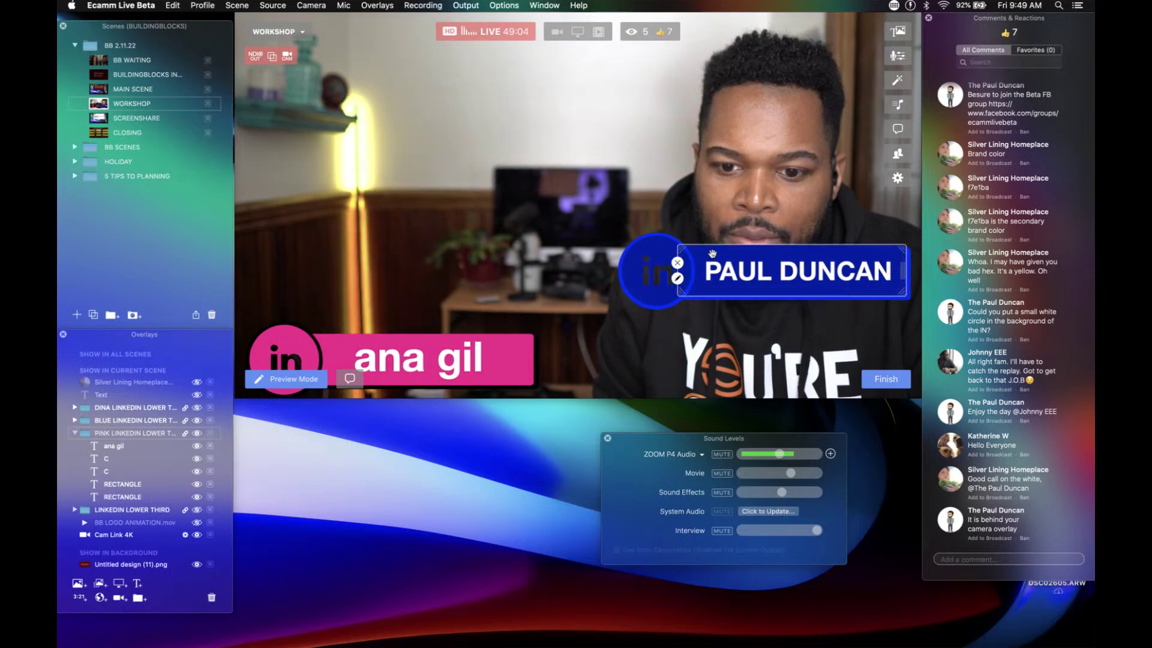
left_click_drag(712, 253, 339, 32)
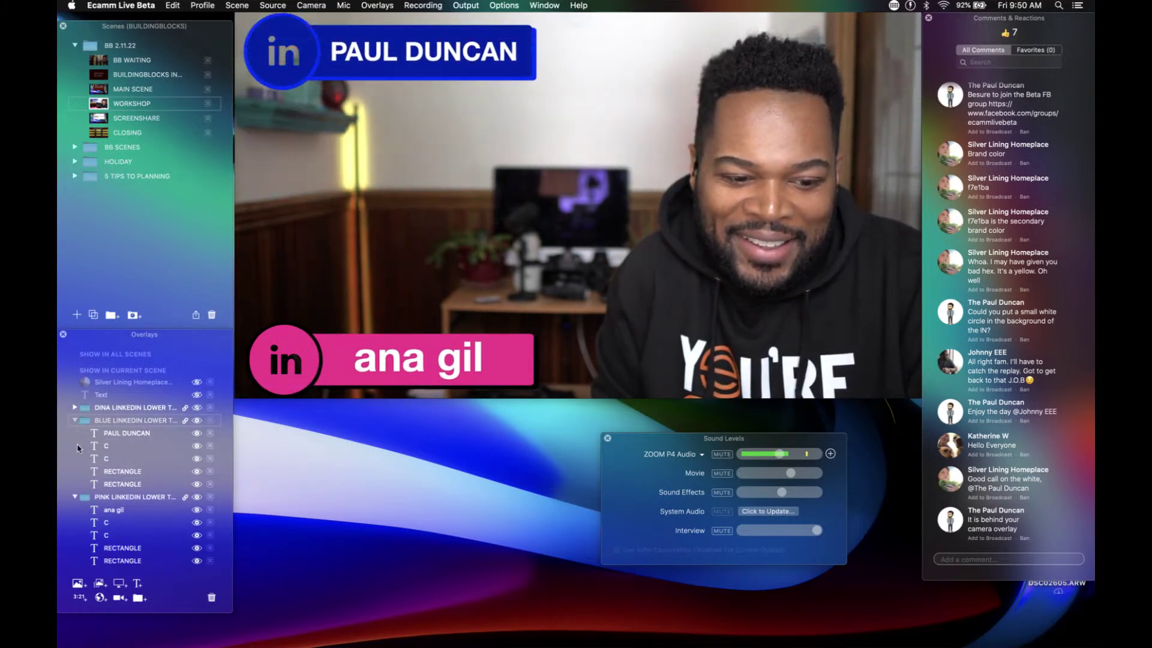
left_click(76, 497)
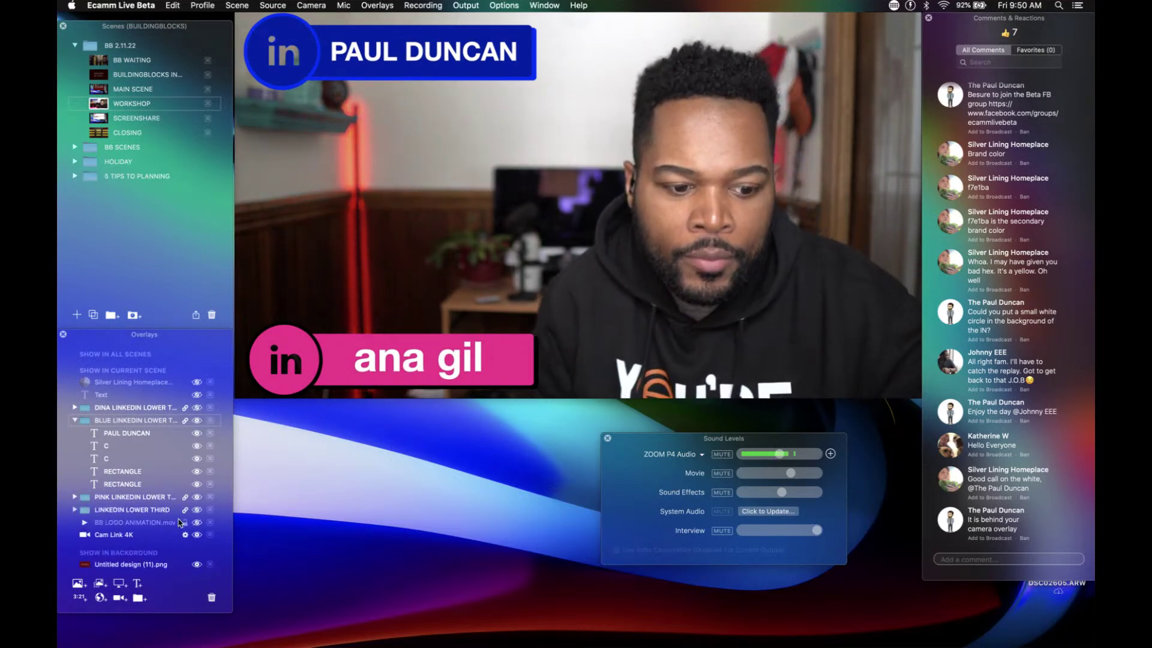
left_click(197, 420)
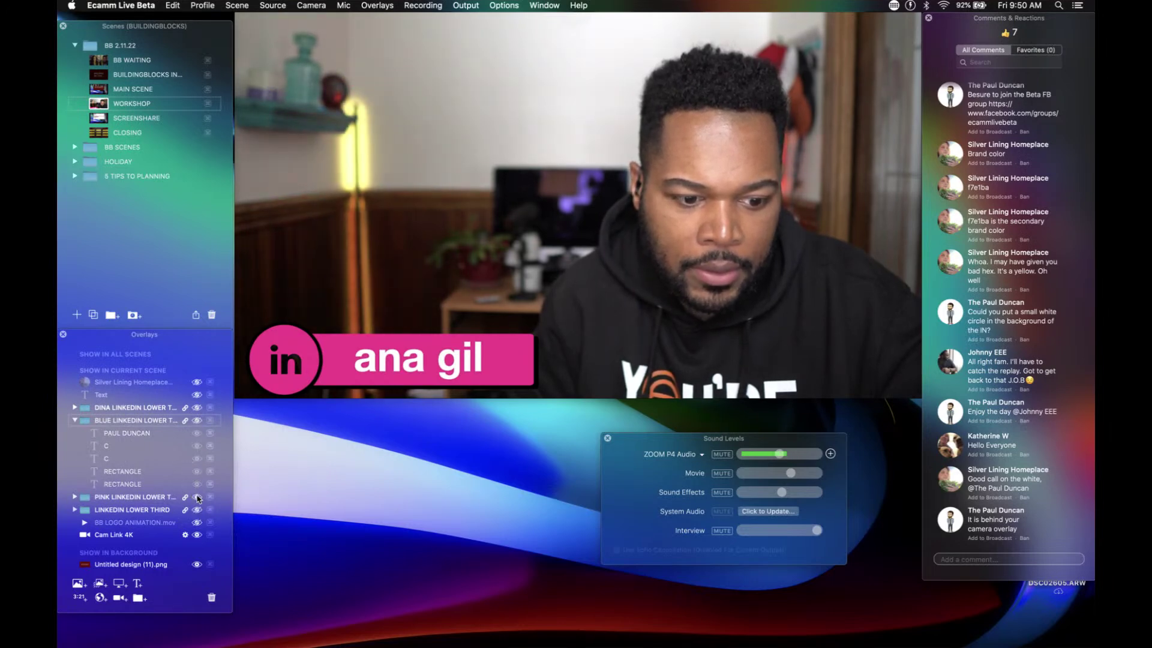
left_click(197, 497)
left_click(196, 497)
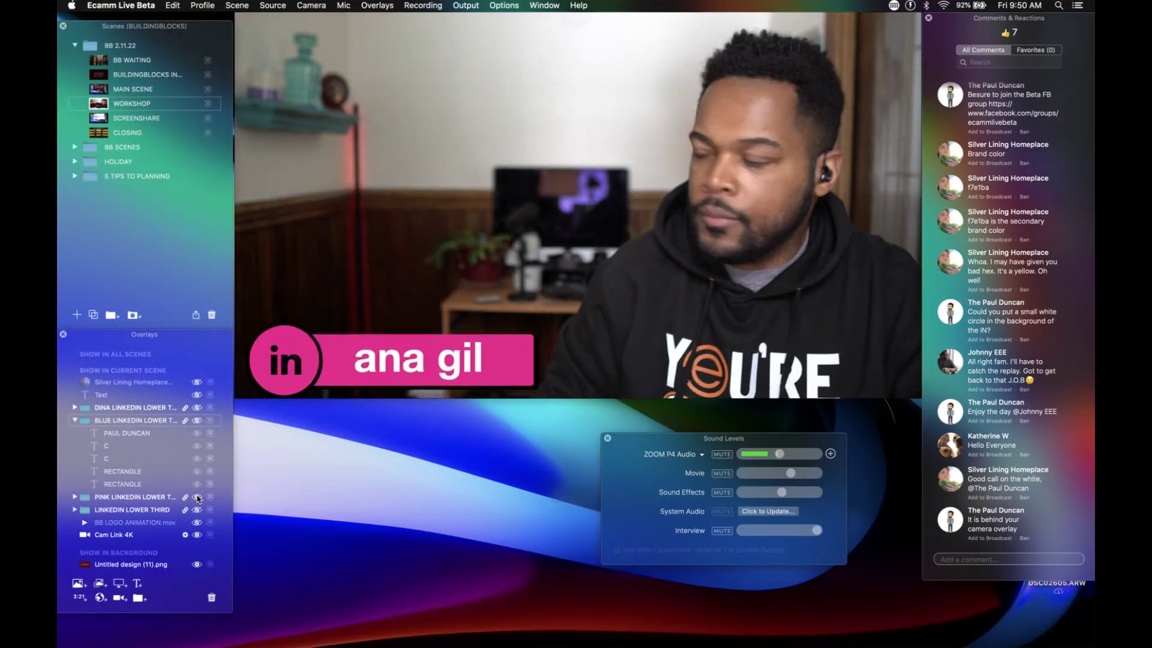
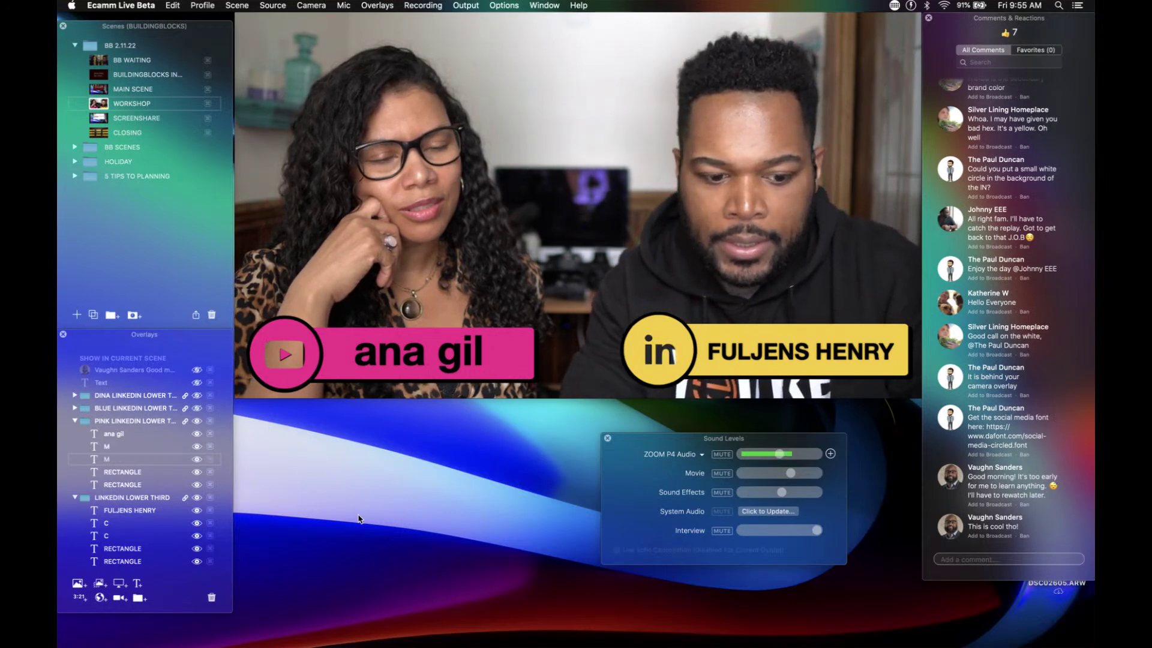
Step: Add a new text overlay holding only a BLACK CIRCLE character coloured Snow white
key("super+t")
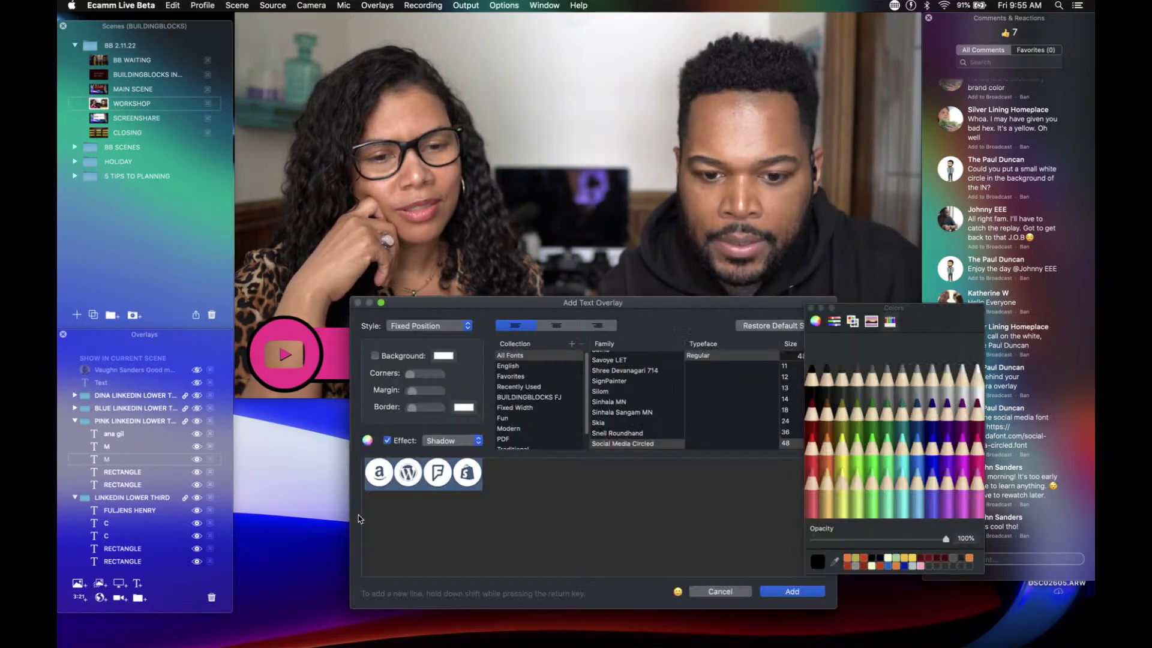
key("BackSpace")
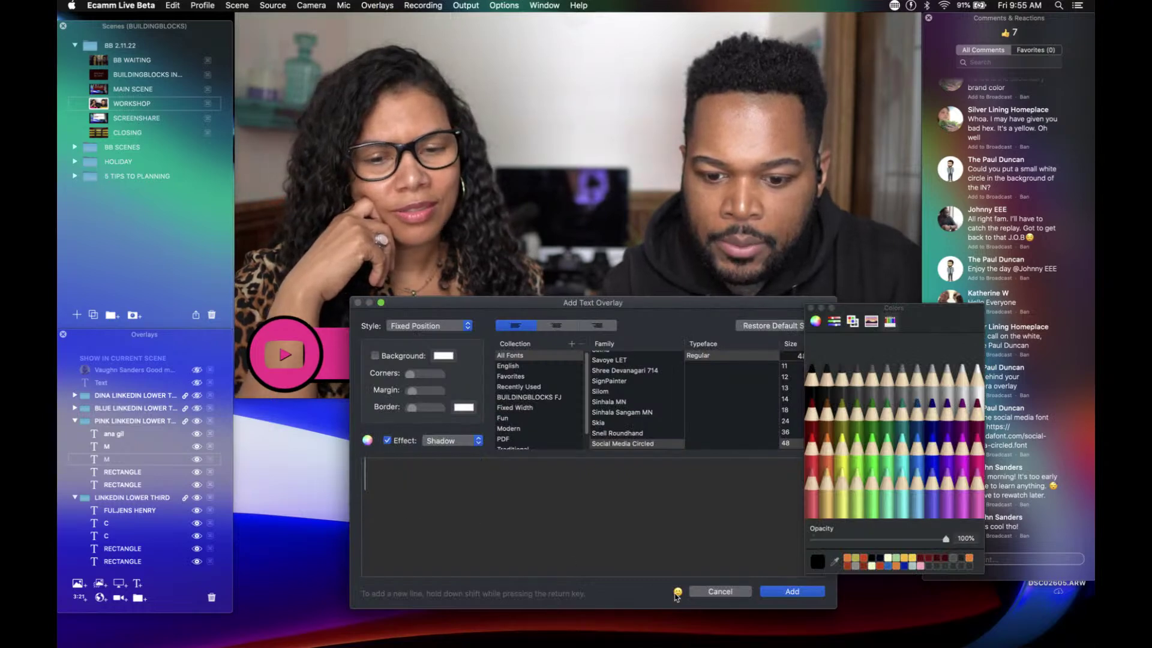
left_click(678, 593)
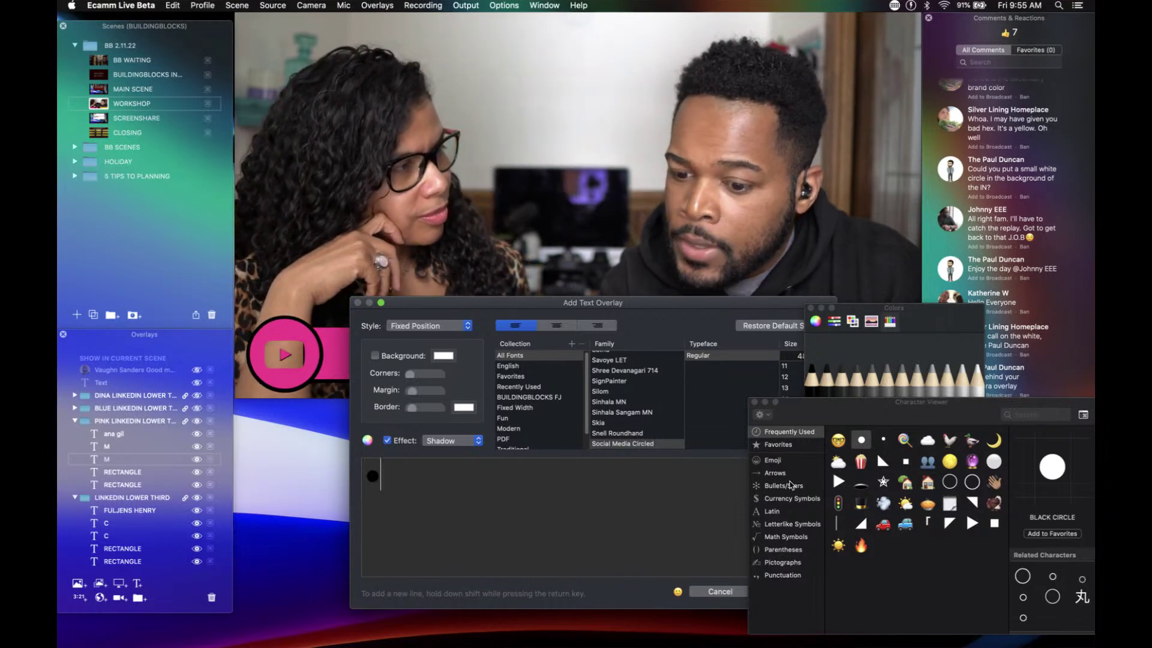
key("BackSpace")
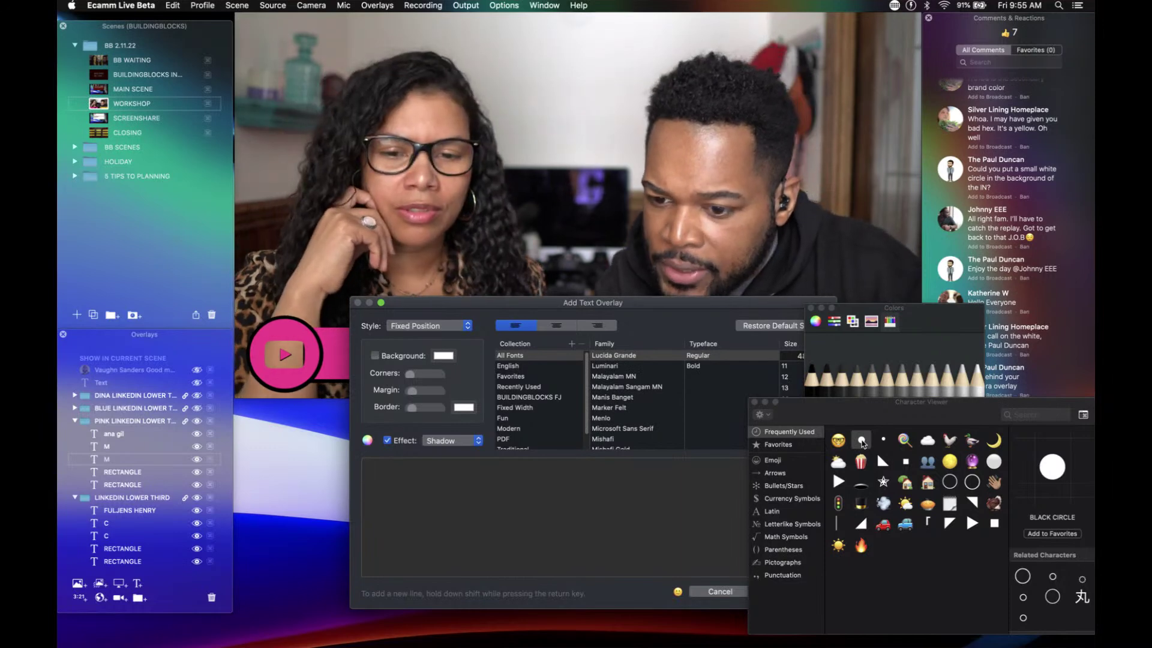
left_click(884, 441)
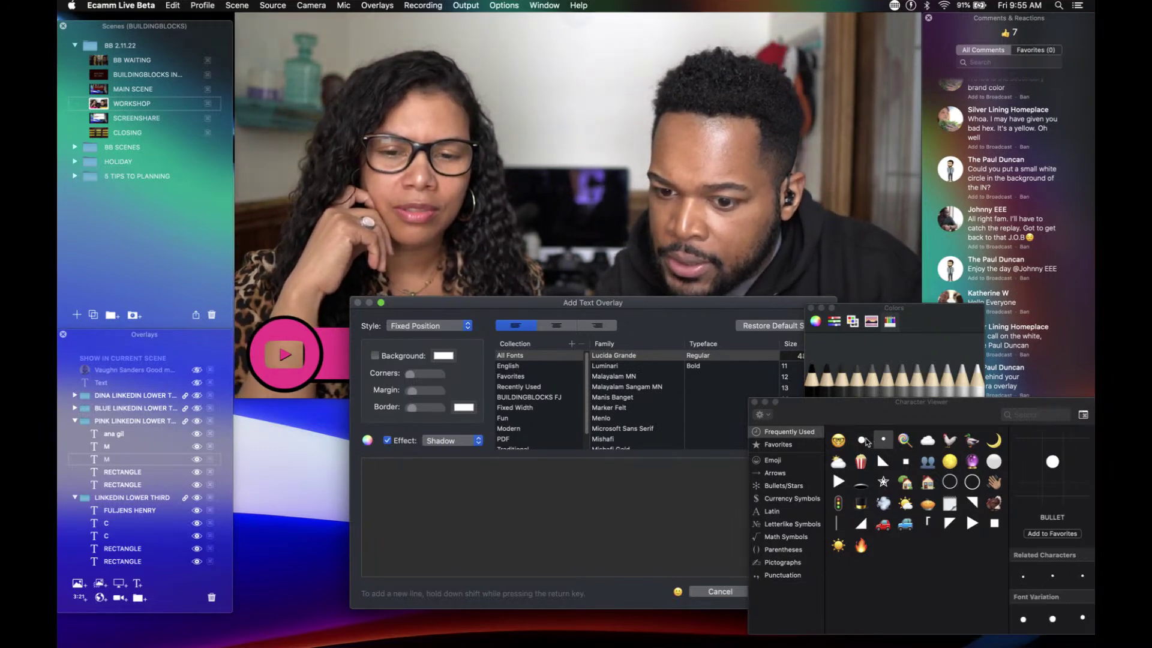
left_click(864, 441)
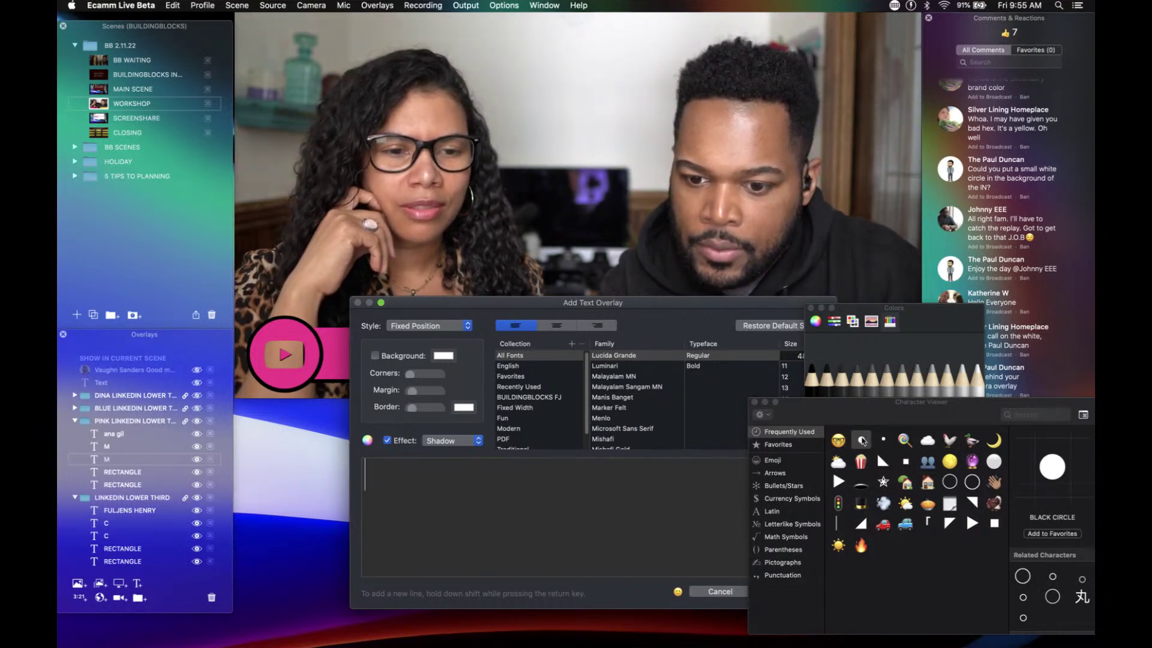
left_click(754, 402)
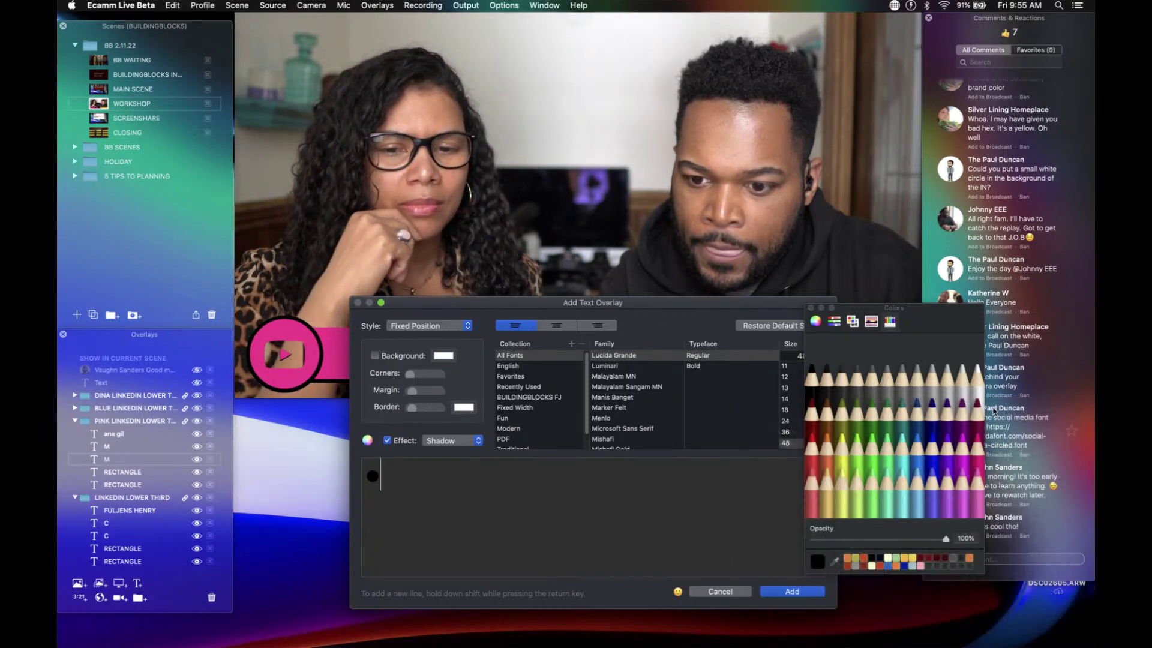
left_click(978, 378)
left_click(793, 592)
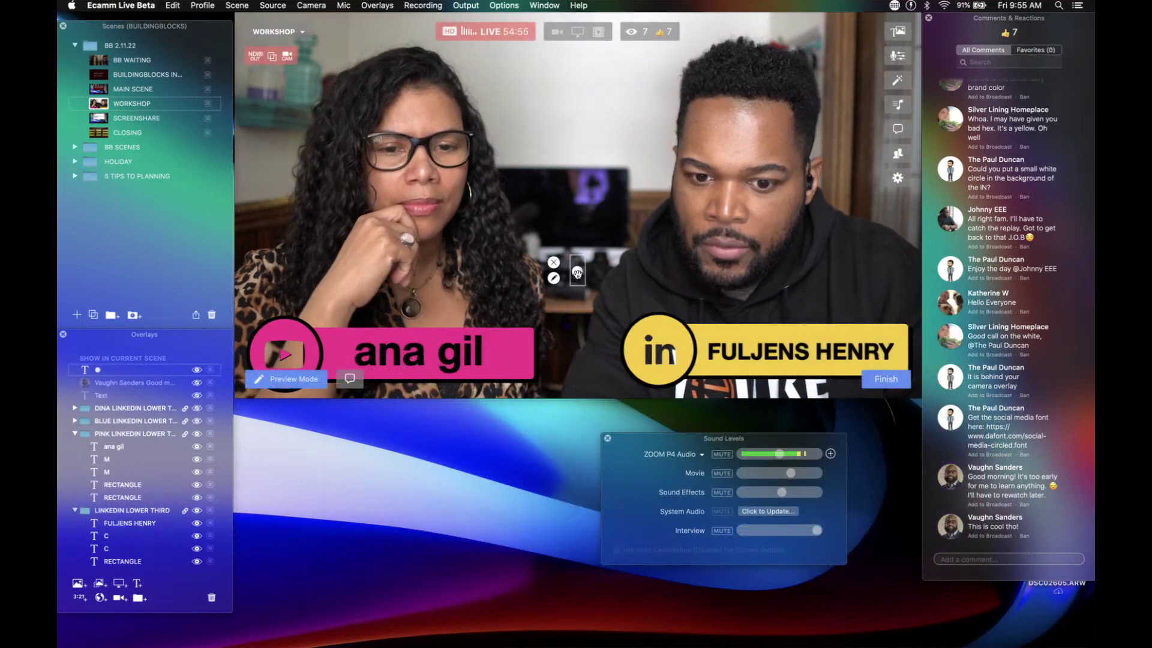
Step: Enlarge the white circle, place it over the pink bar's logo, and move it into the pink lower-third group
scroll(577, 274, "up", 10)
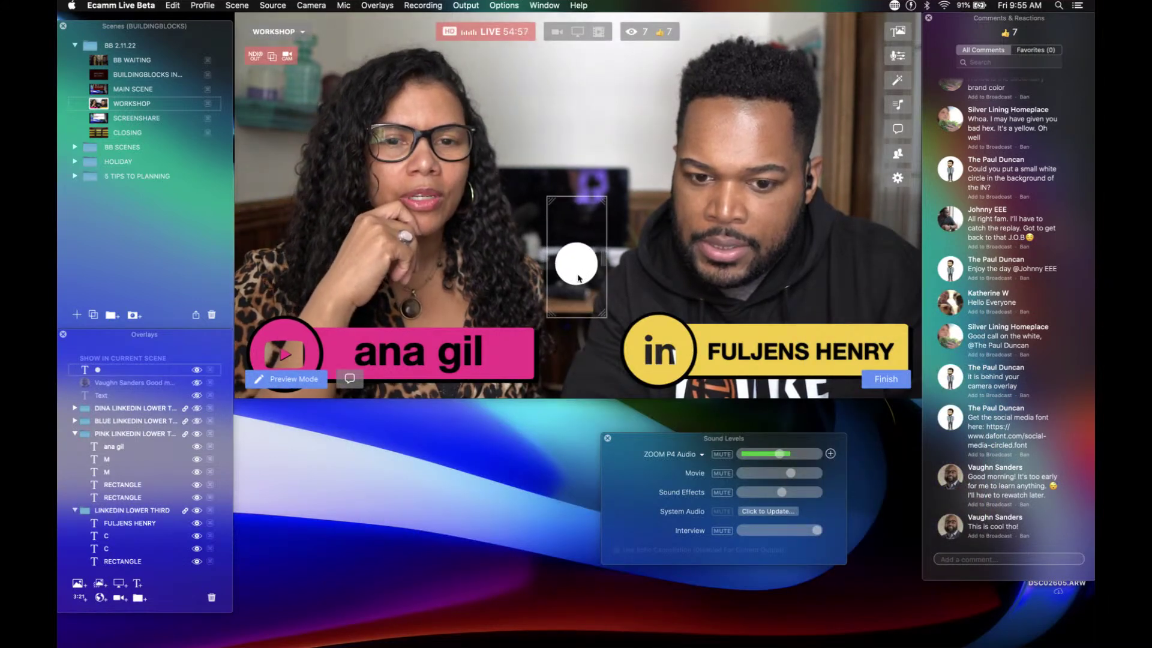
left_click_drag(578, 277, 288, 338)
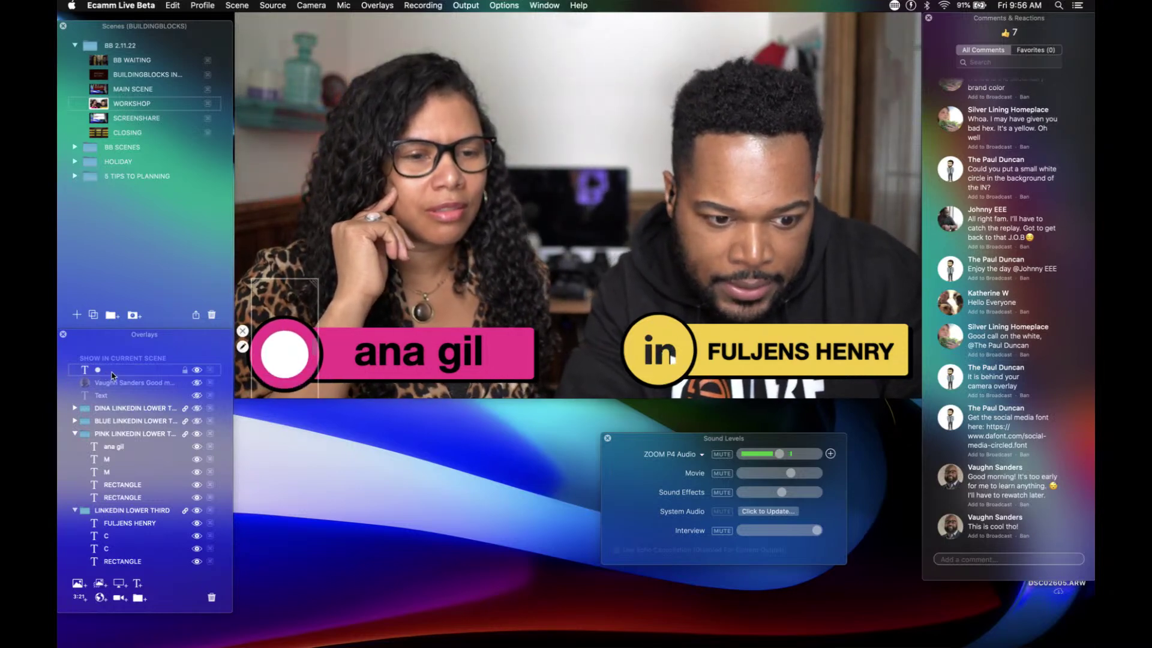
left_click_drag(120, 430, 128, 503)
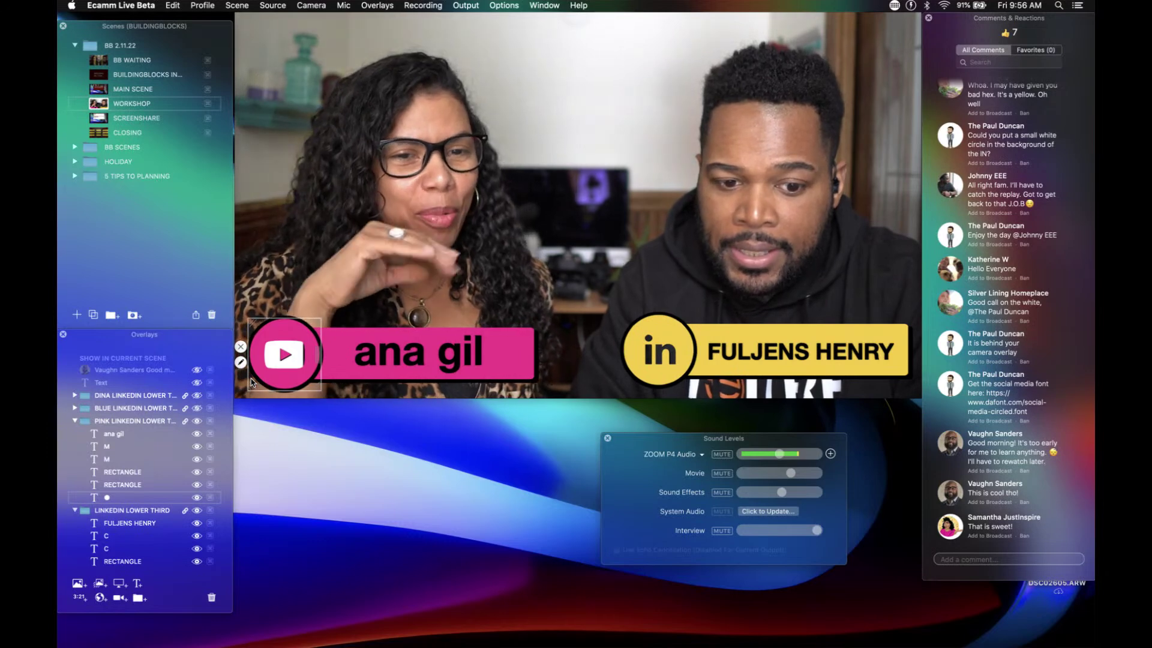
Step: Close the program preview and replace the yellow bar's first LinkedIn logo glyph with Instagram
left_click(312, 477)
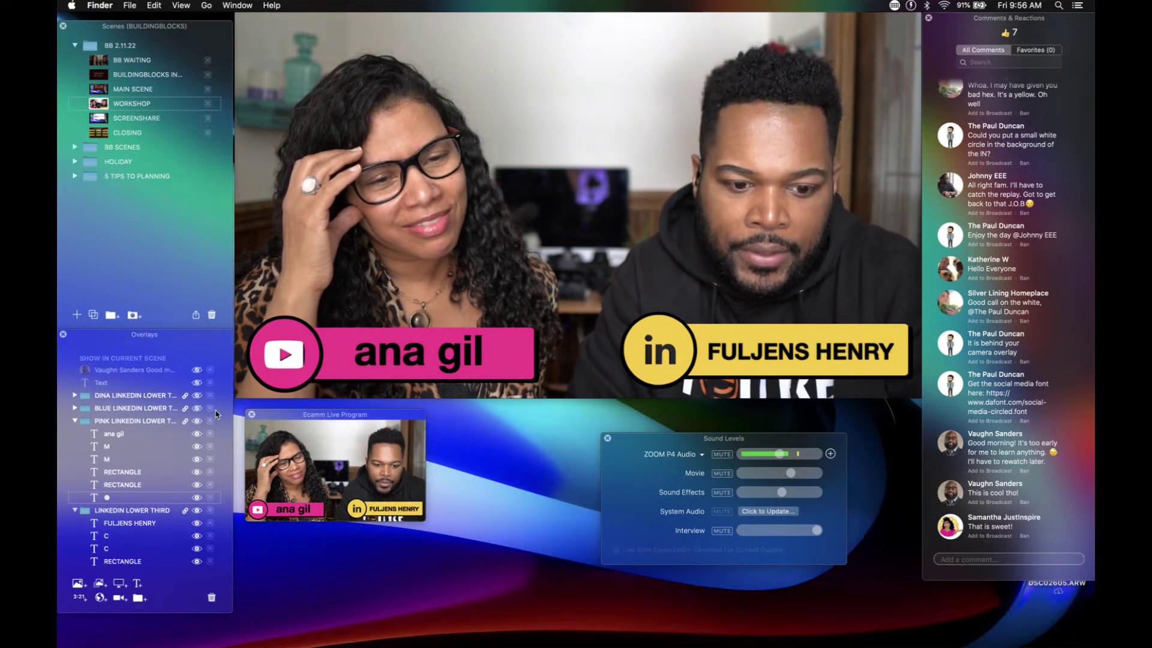
left_click(252, 415)
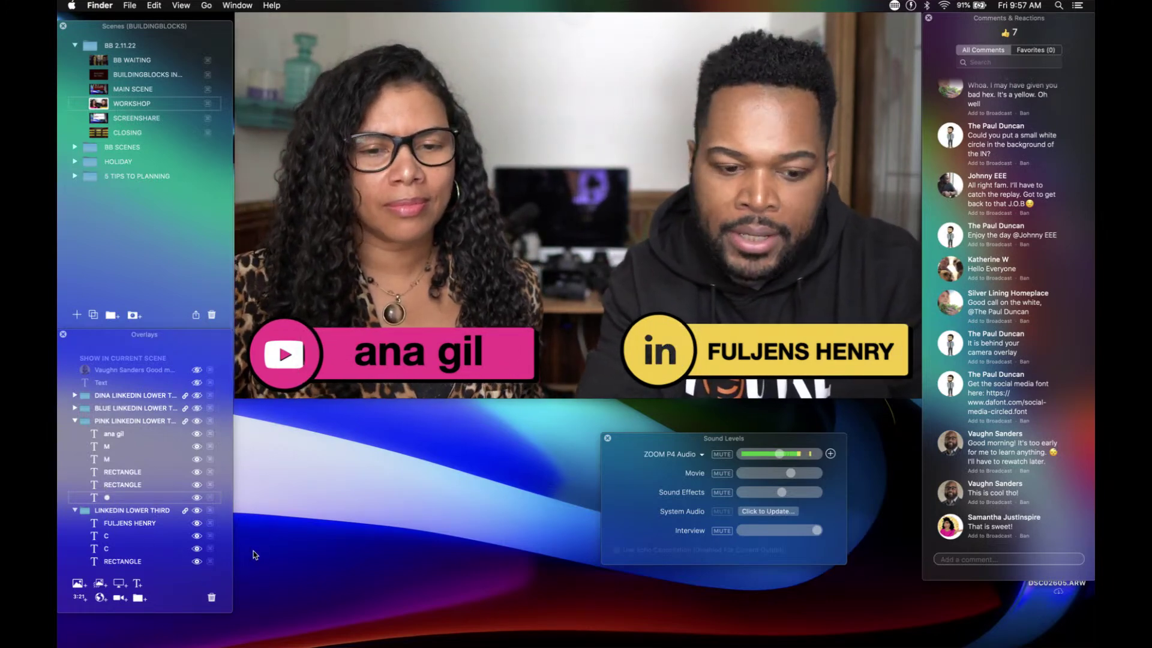
double_click(106, 540)
left_click(427, 492)
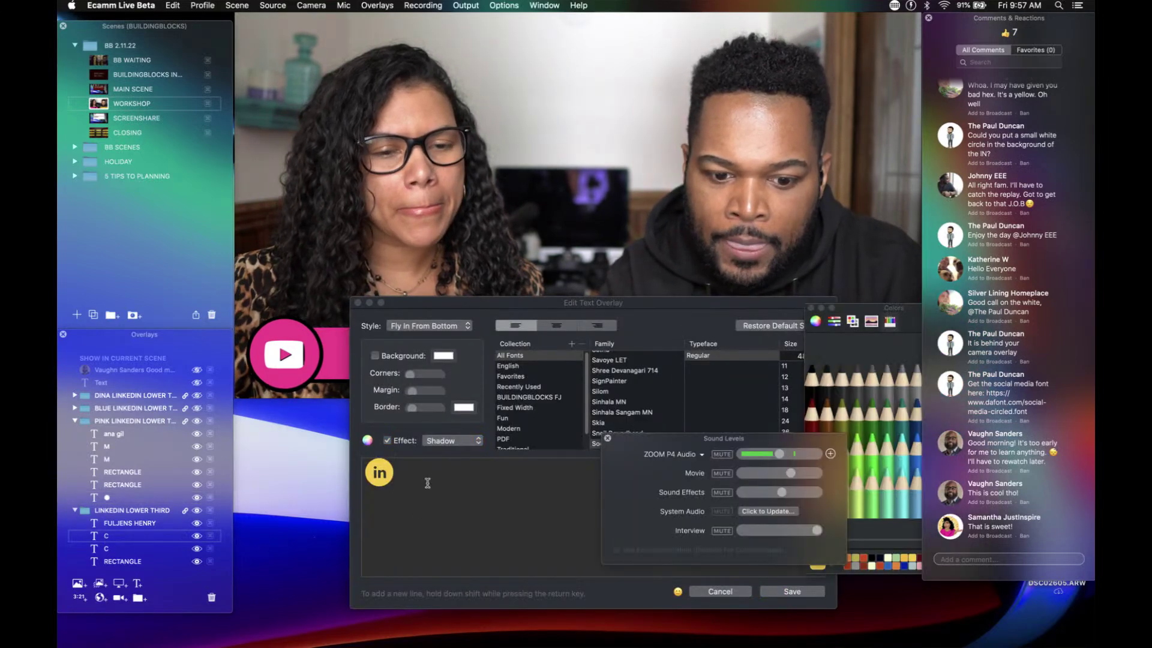
key("BackSpace")
type("y")
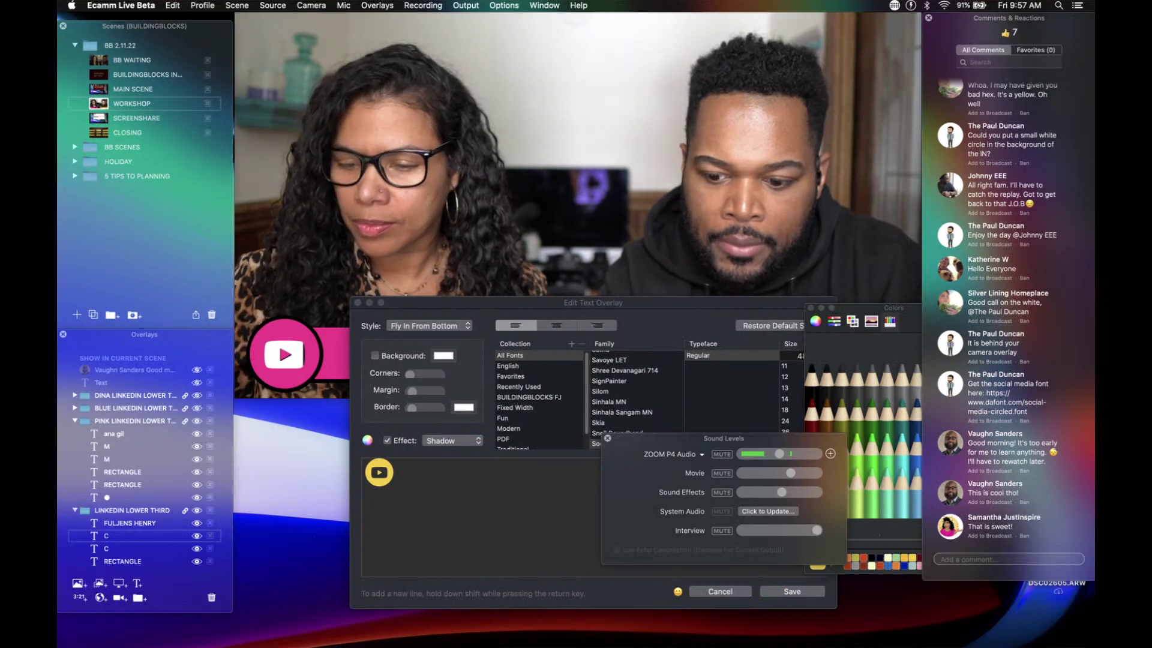
type("i")
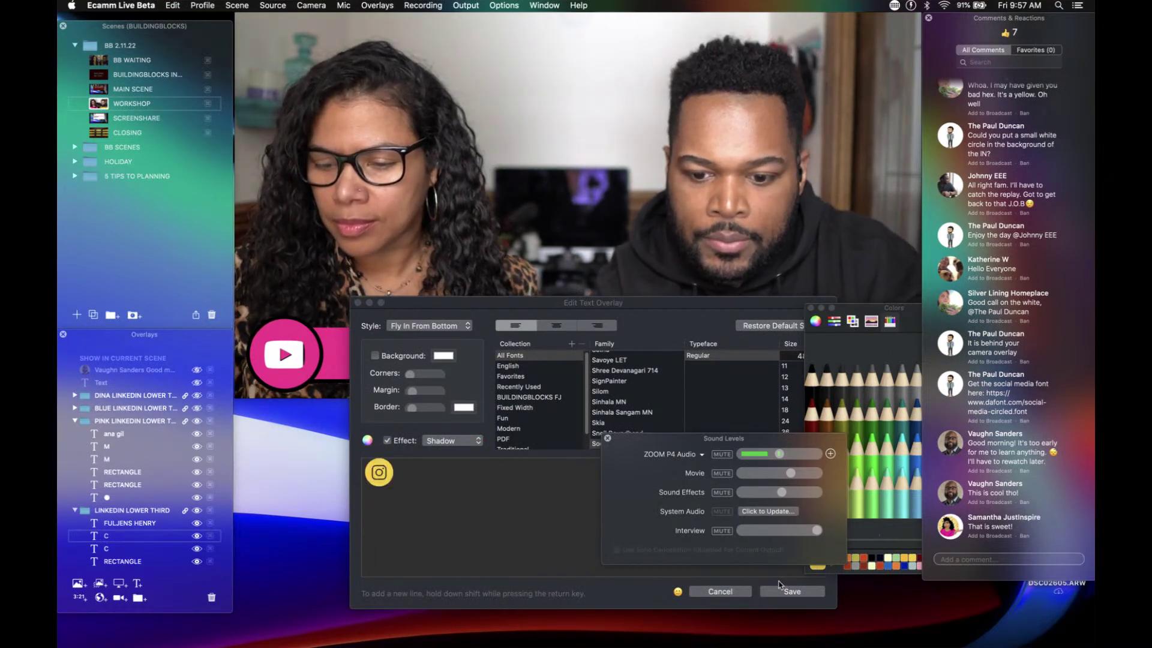
left_click(788, 591)
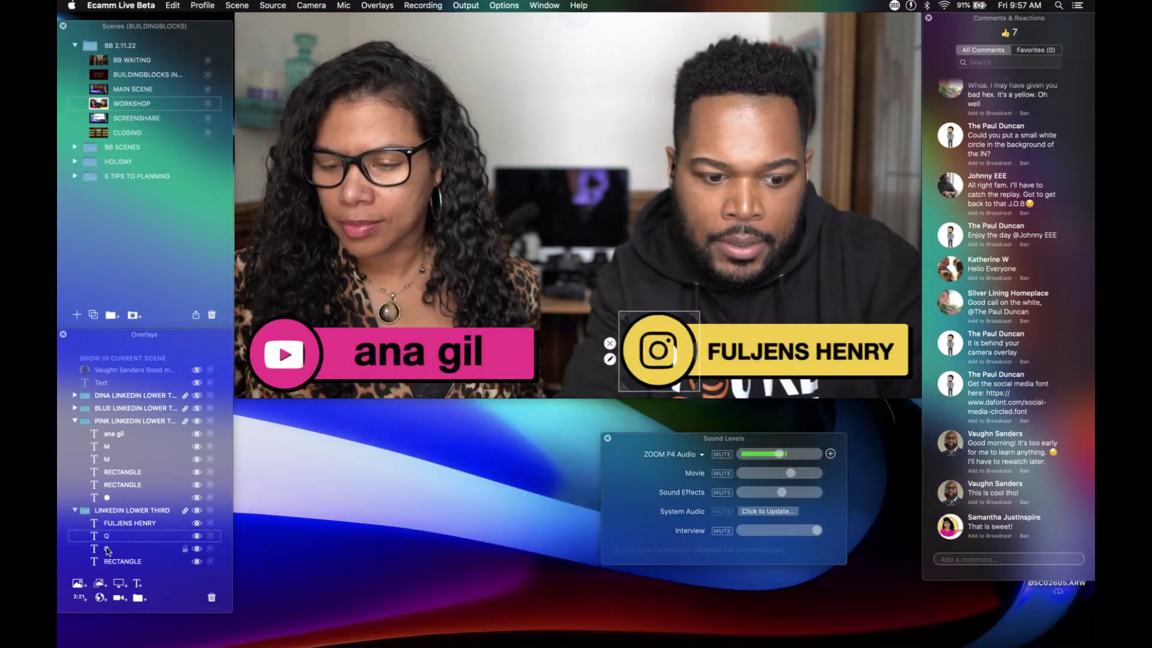
Step: Replace the LinkedIn glyph in the second logo text layer with the Instagram character
double_click(107, 549)
key("BackSpace")
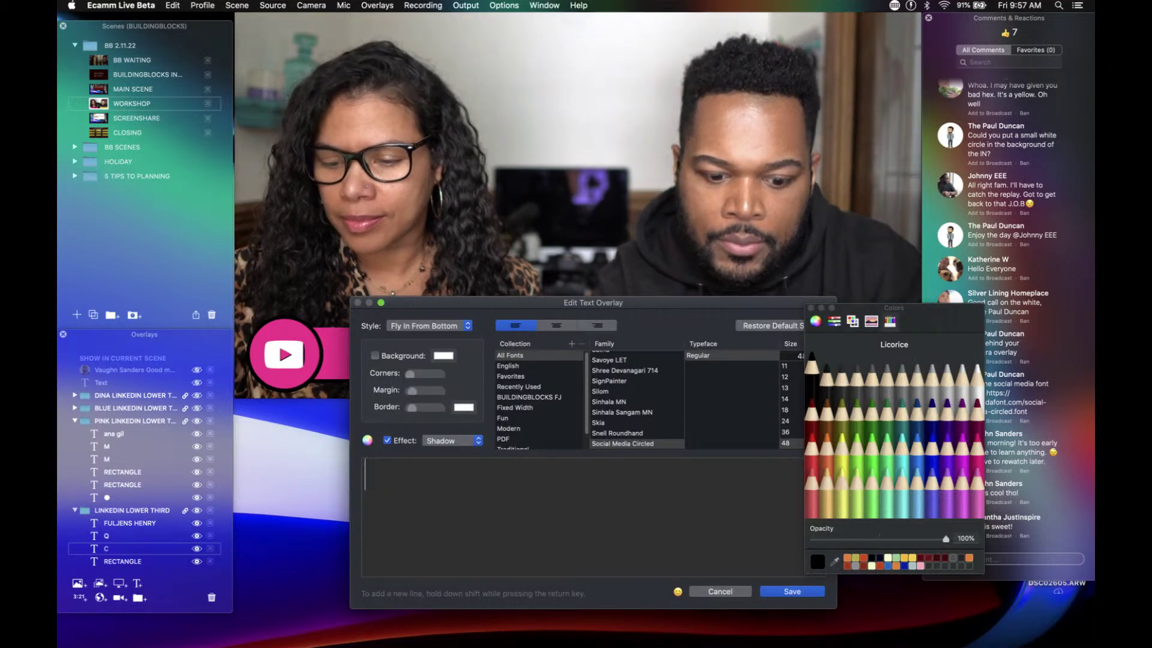
type("i")
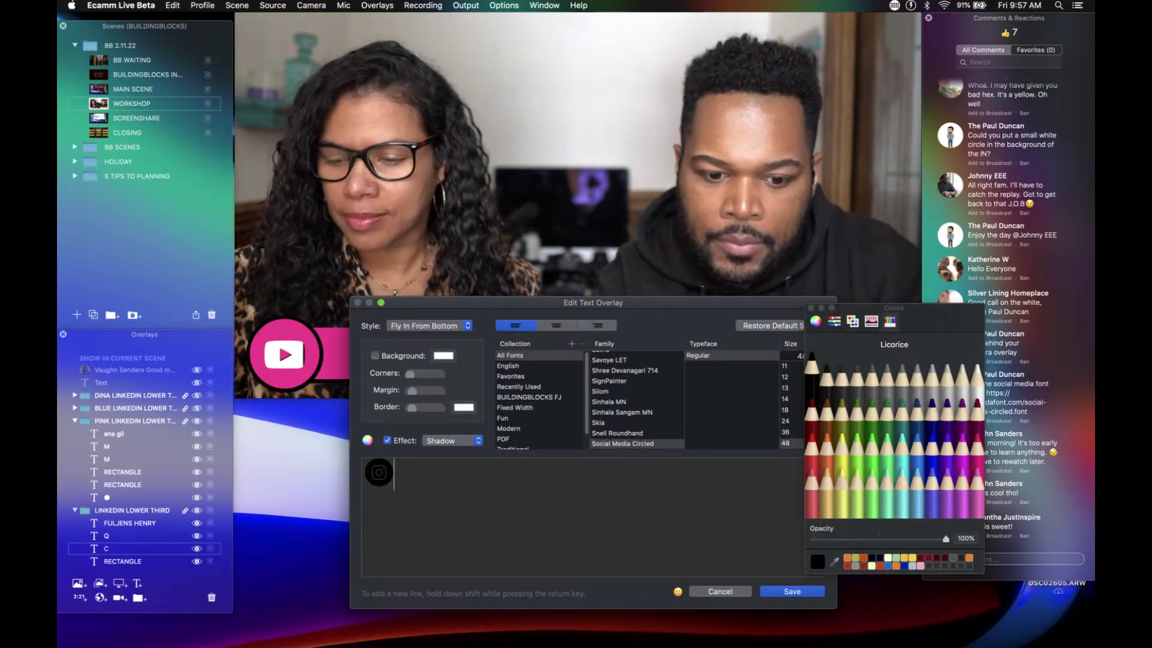
key("Return")
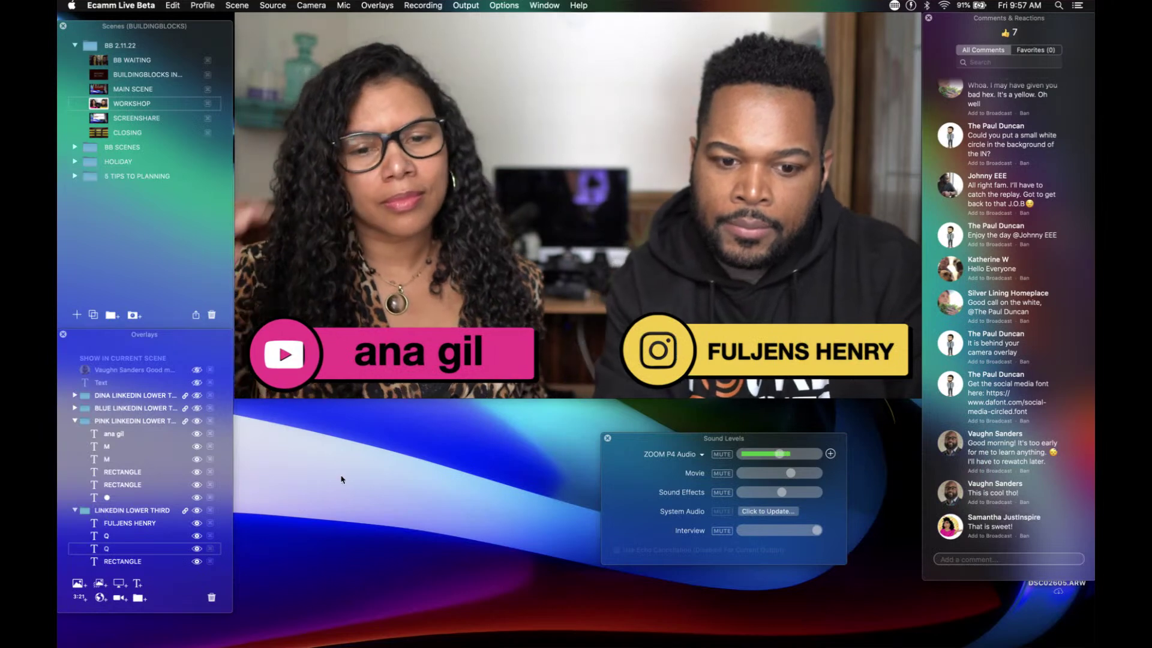
mouse_move(356, 367)
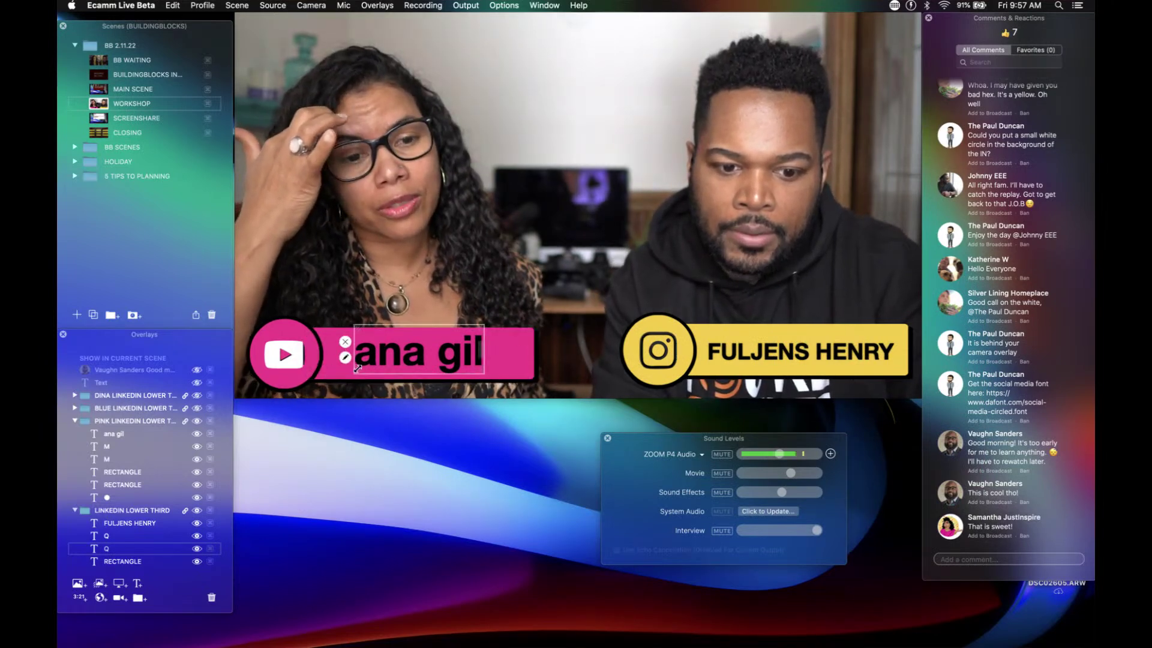
left_click(345, 358)
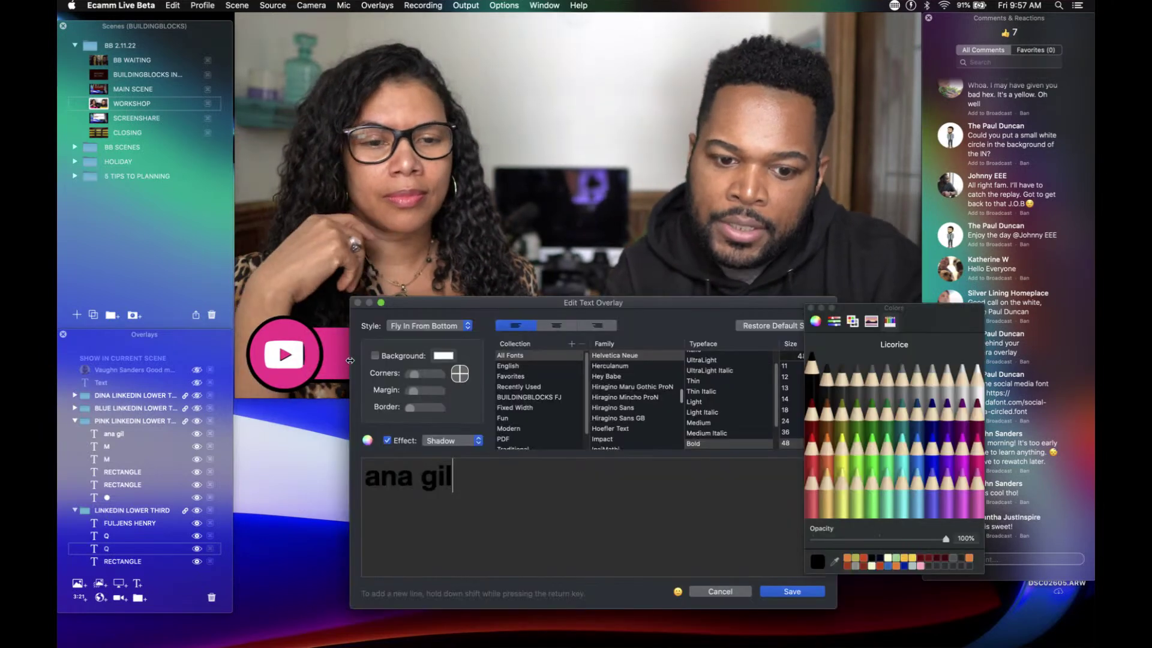
left_click_drag(466, 478, 359, 466)
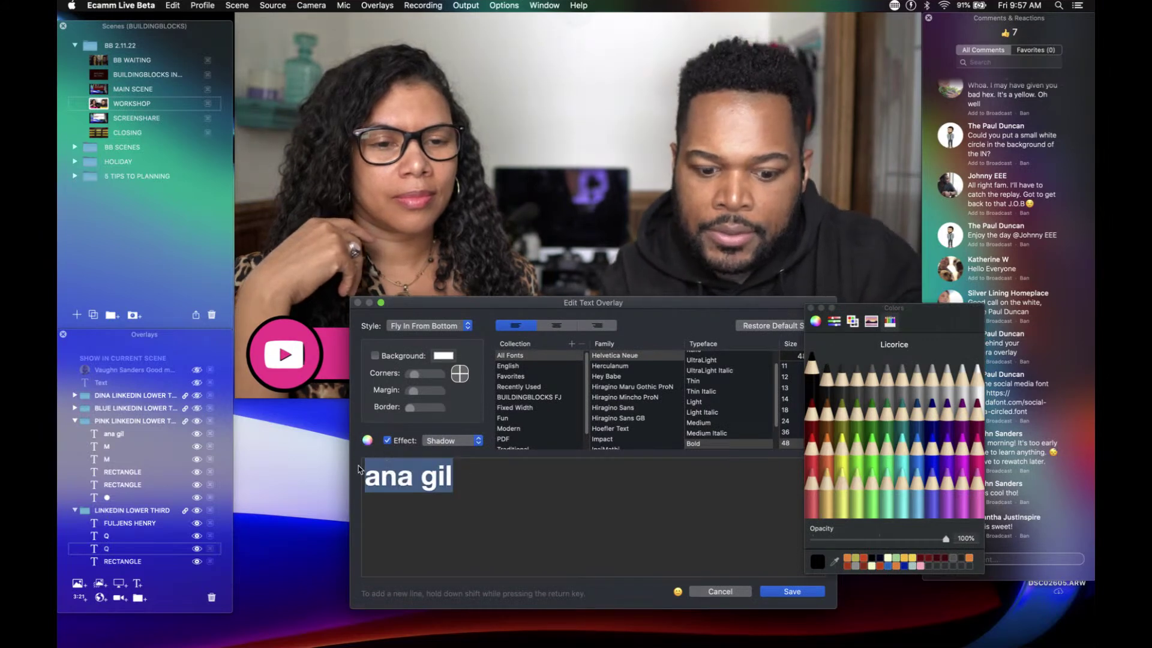
type("ANA")
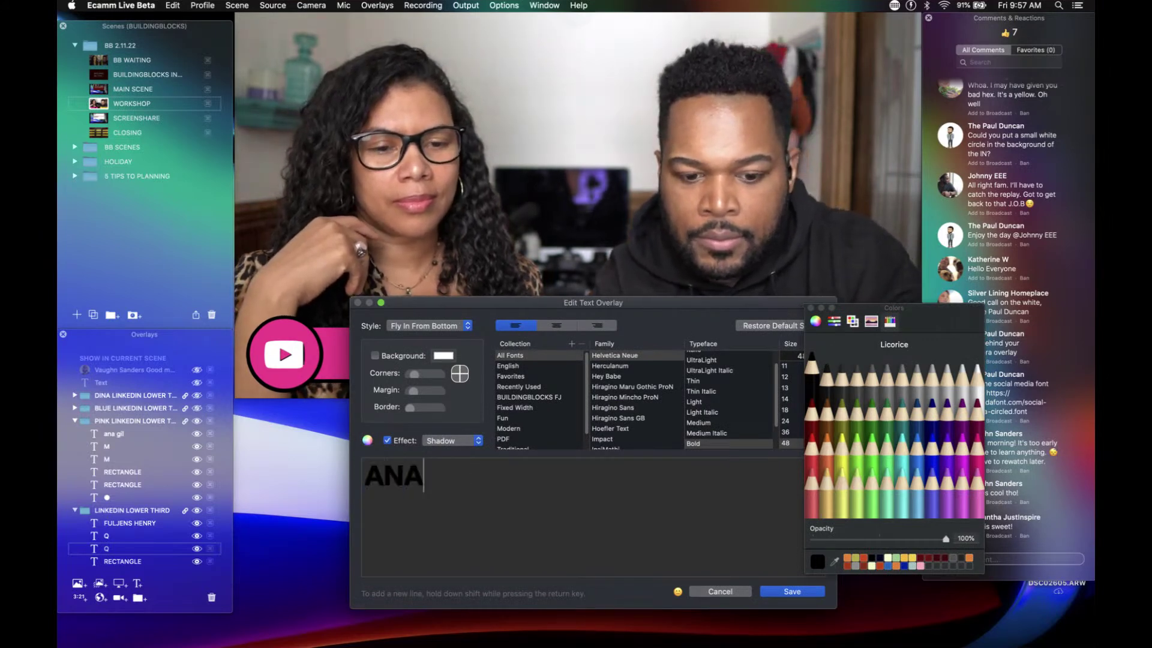
key("BackSpace")
key("BackSpace")
key("BackSpace")
type("anaand")
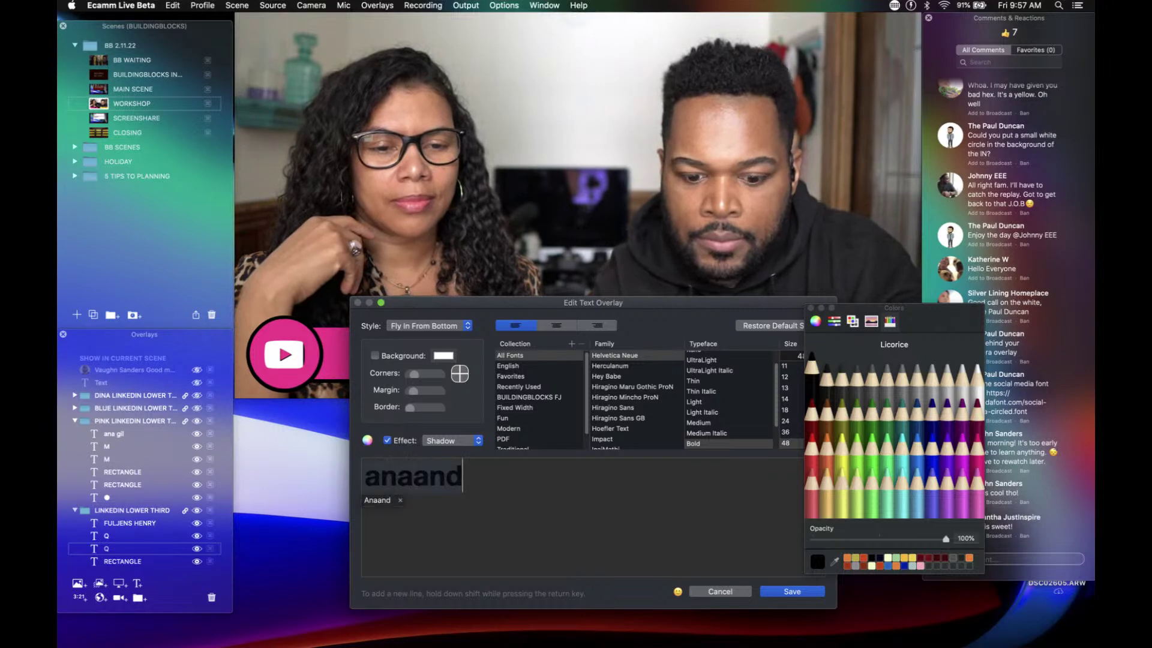
type("fuljens")
key("Return")
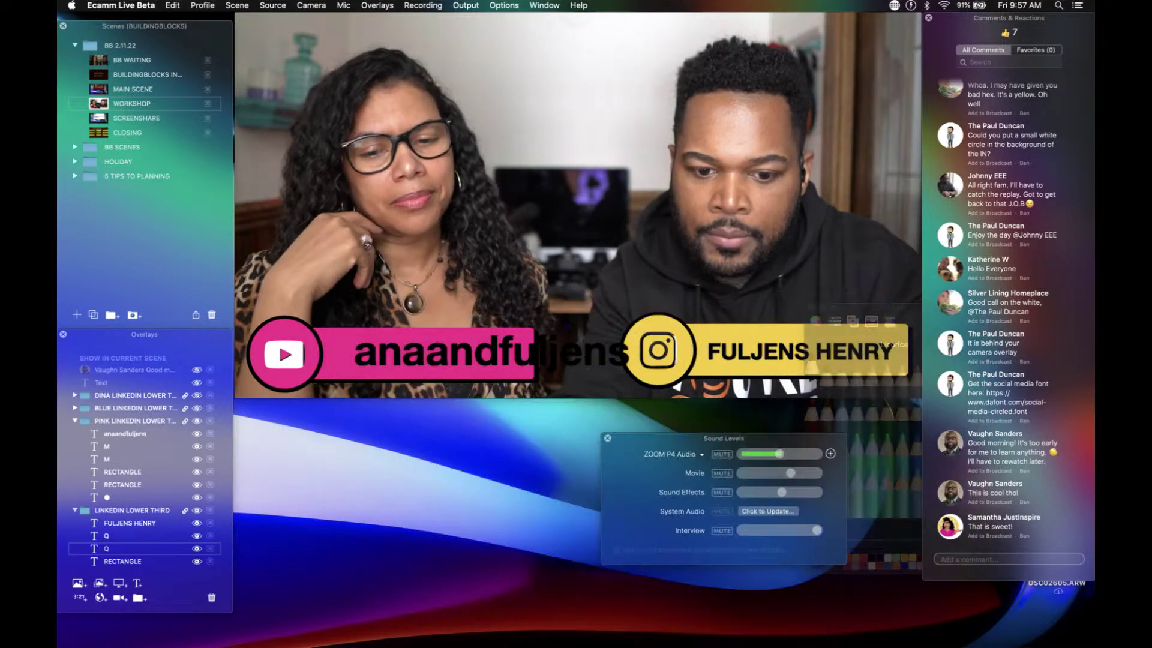
Step: Shrink the anaandfuljens text and move it left to fit the pink bar
scroll(442, 358, "down", 5)
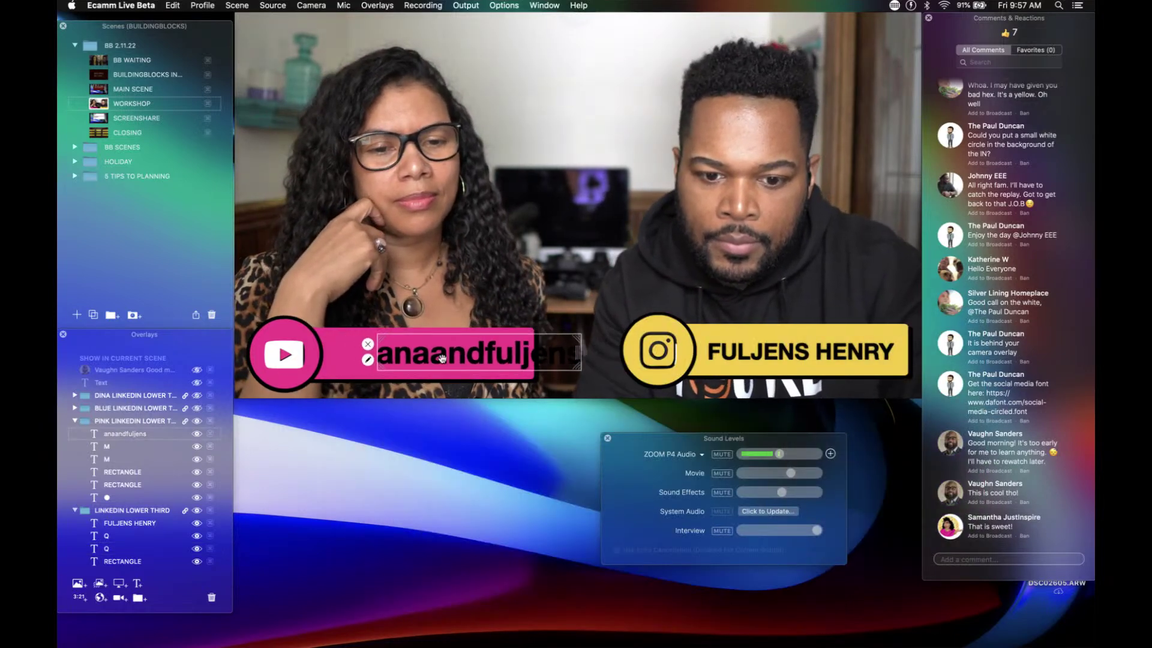
left_click_drag(442, 358, 441, 358)
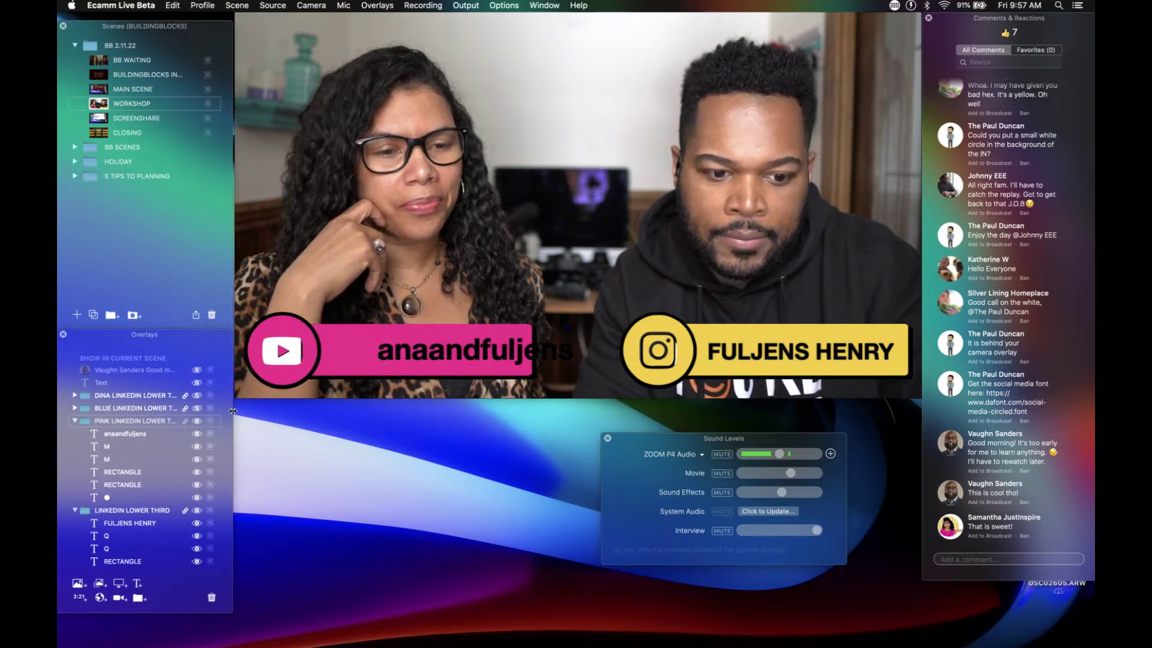
mouse_move(454, 361)
left_click_drag(456, 361, 407, 359)
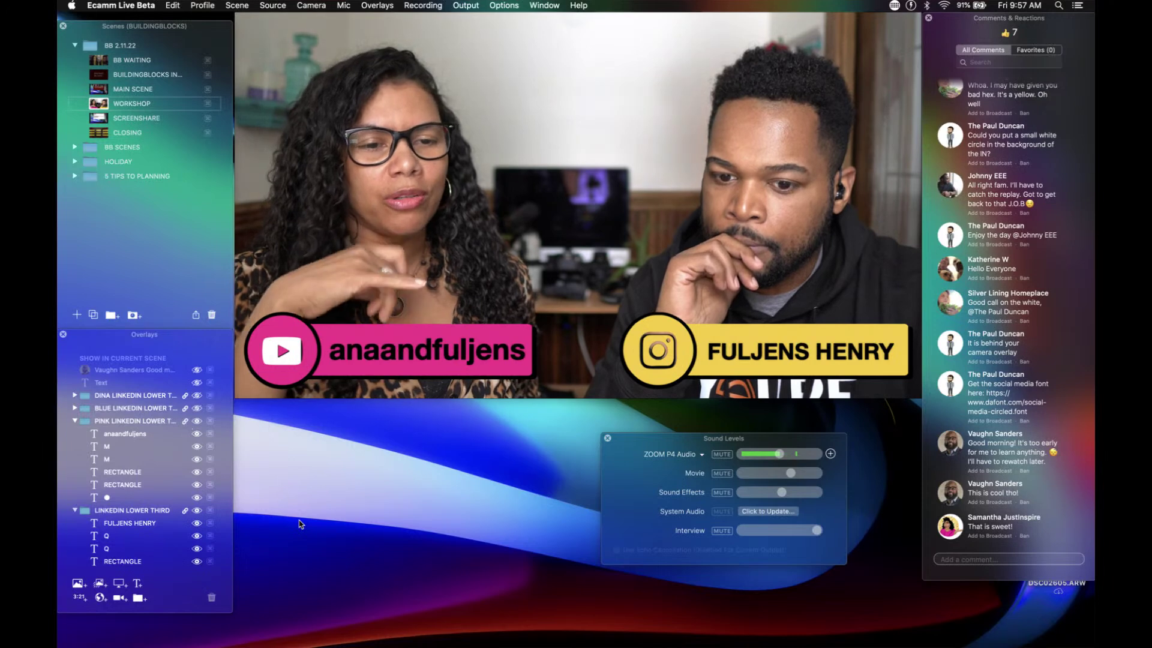
double_click(117, 527)
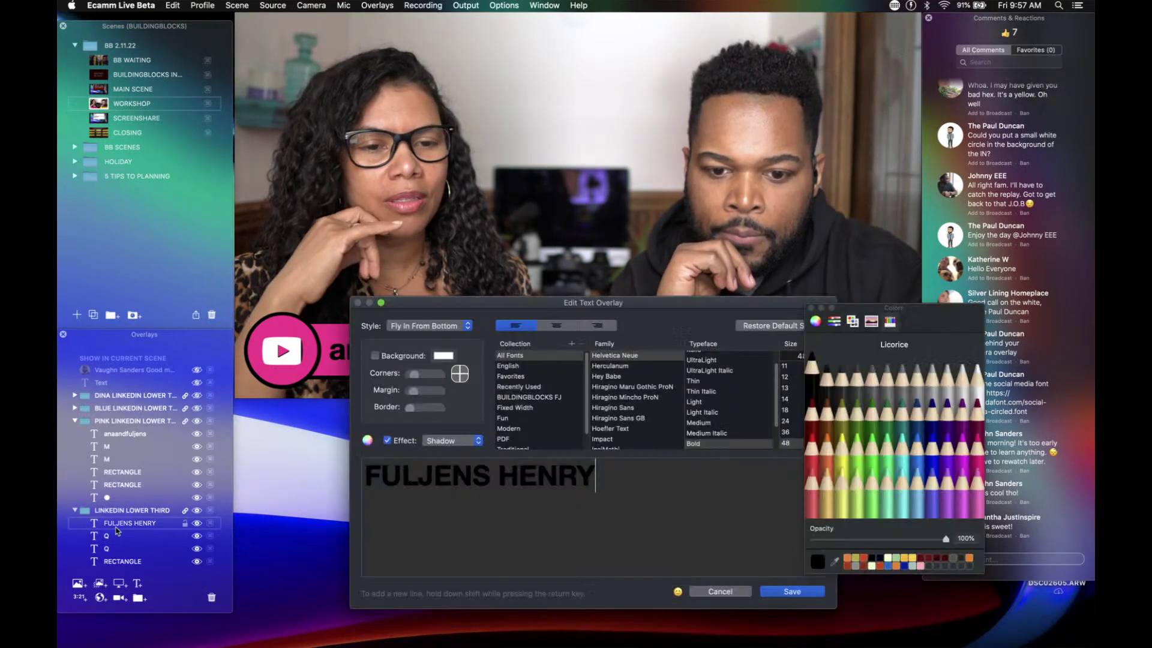
key("super+a")
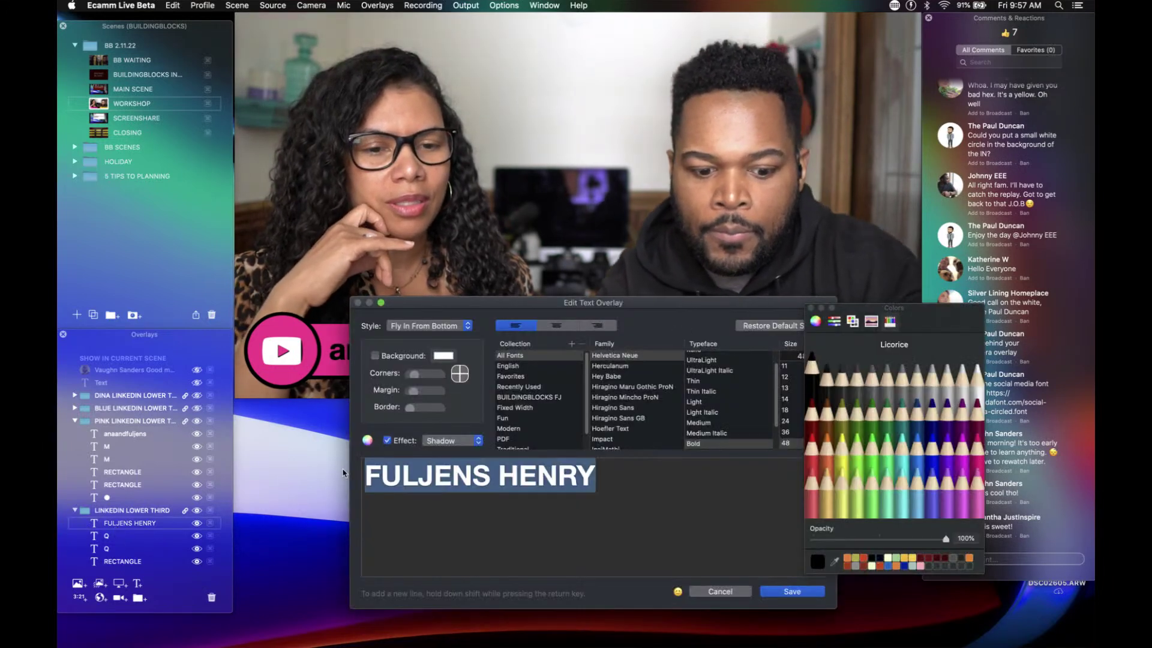
type("anaand")
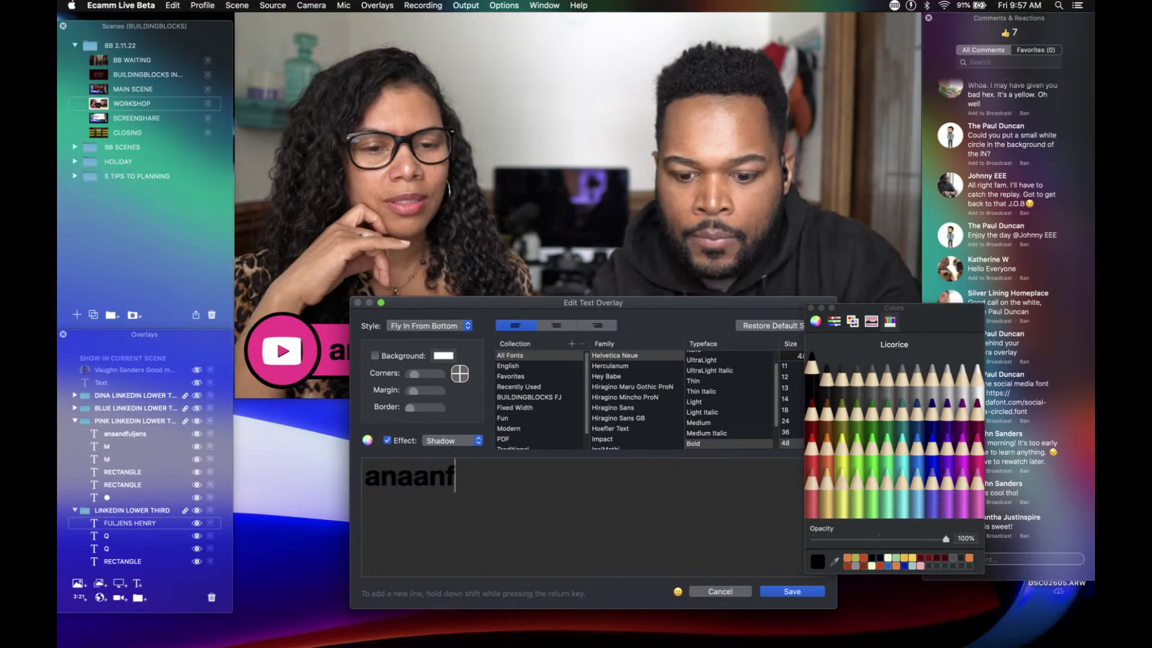
type("fulj")
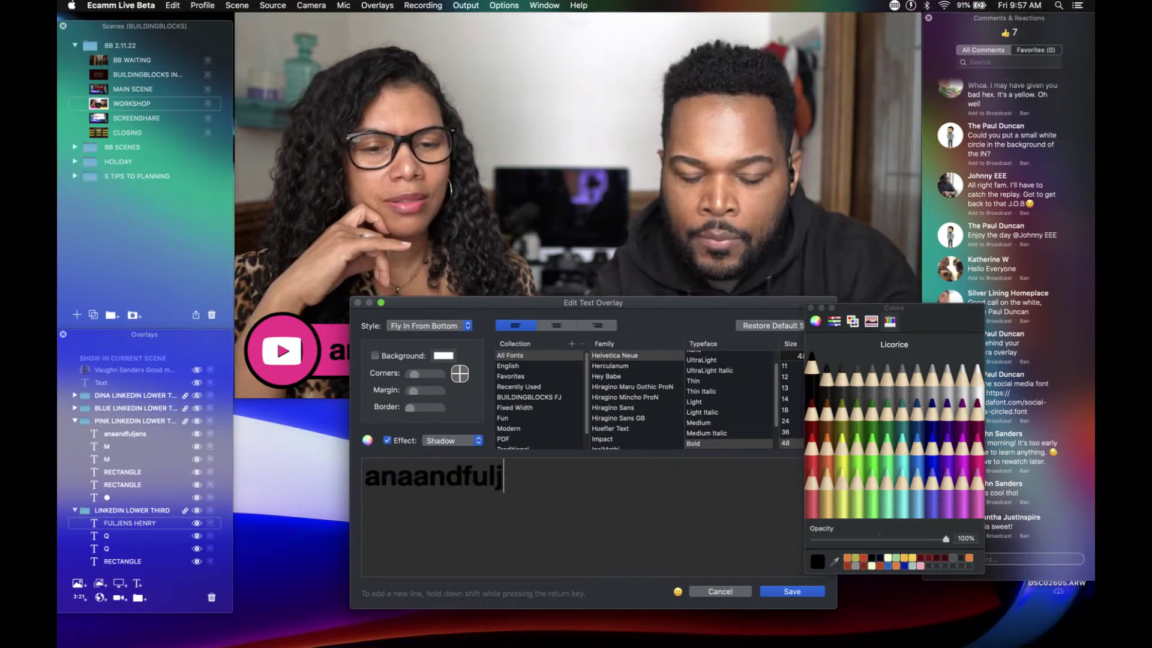
type("ens")
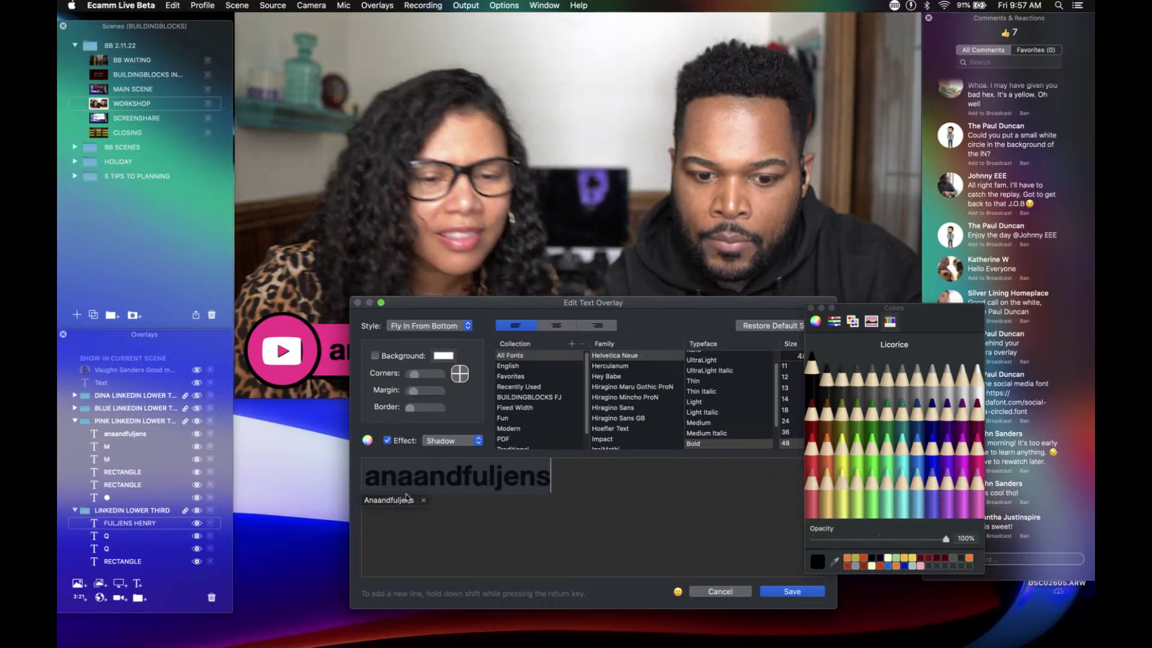
left_click(423, 499)
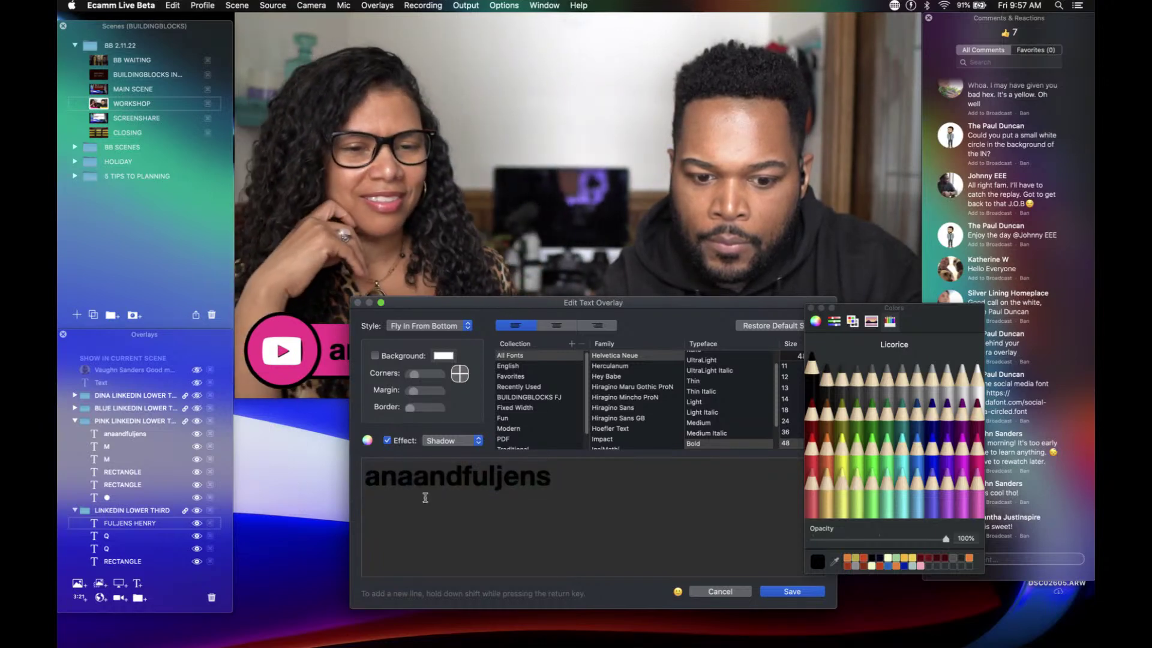
left_click(790, 592)
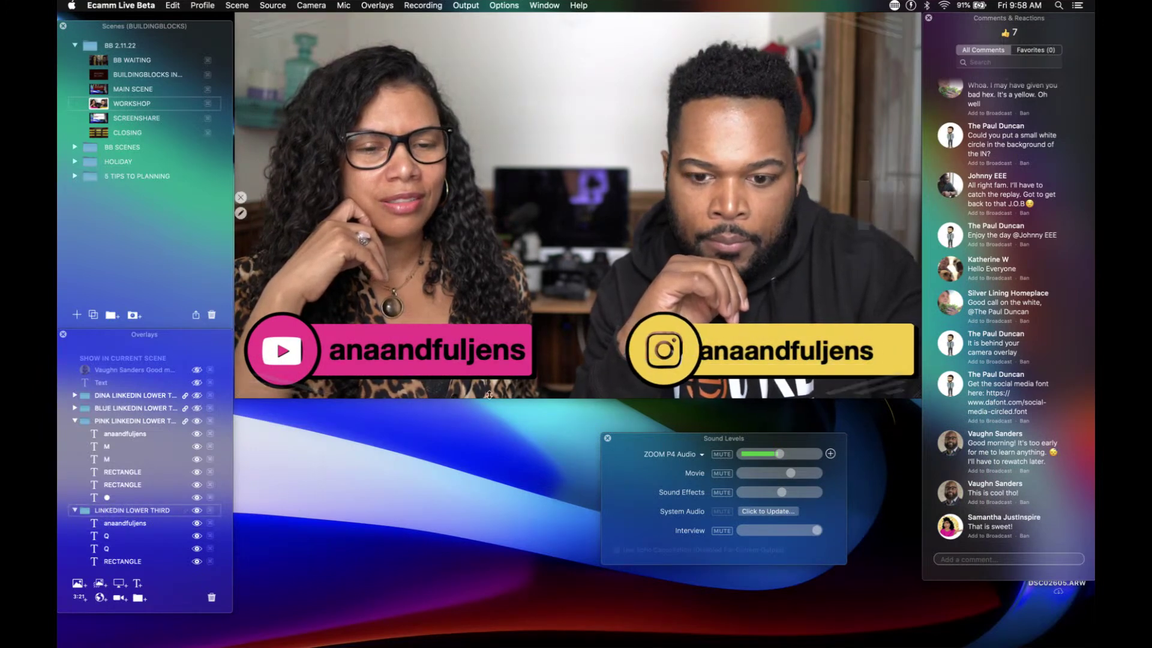
Step: Slide the yellow bar's anaandfuljens name right and nudge the pink YouTube lower third slightly right
left_click_drag(763, 351, 783, 351)
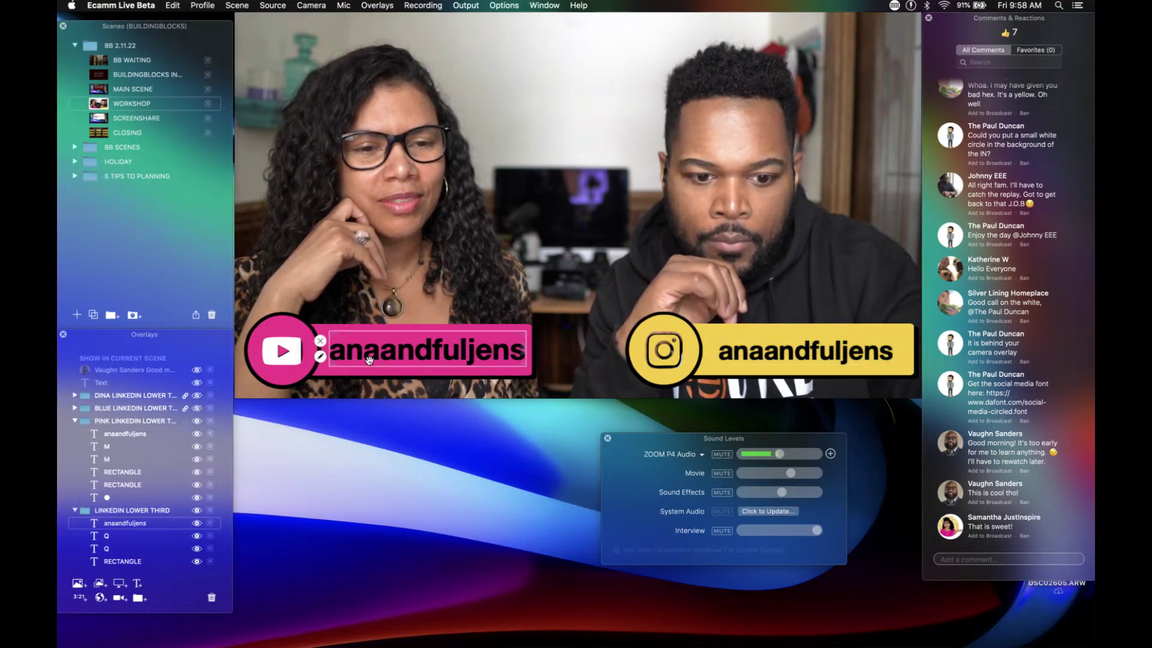
left_click(370, 357)
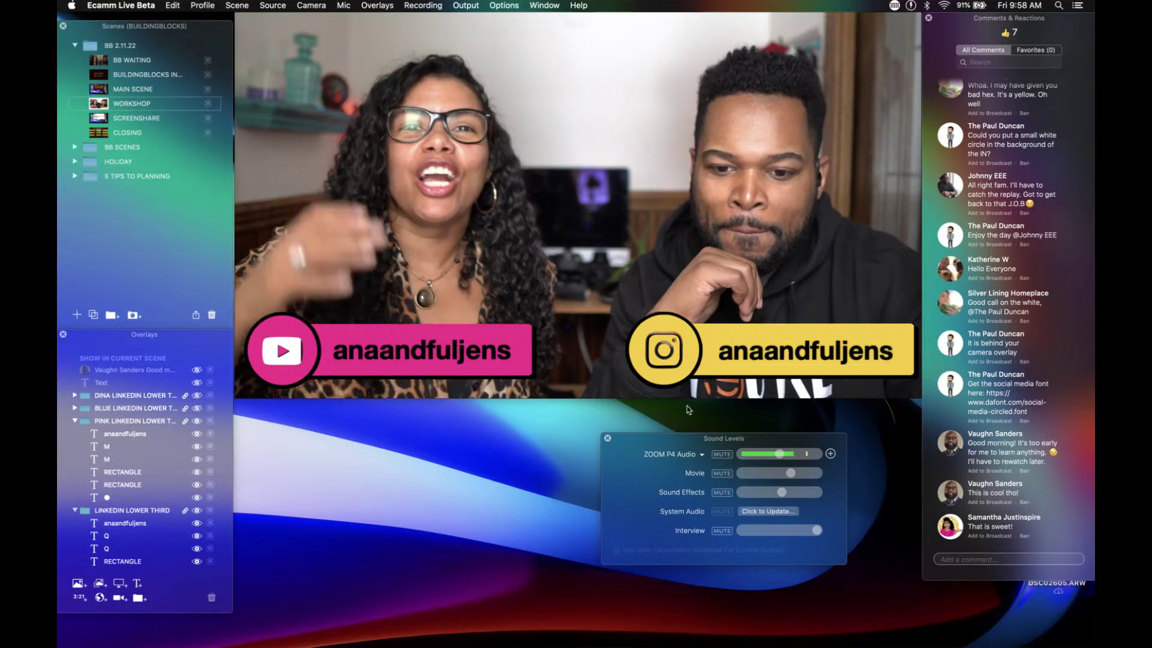
mouse_move(732, 333)
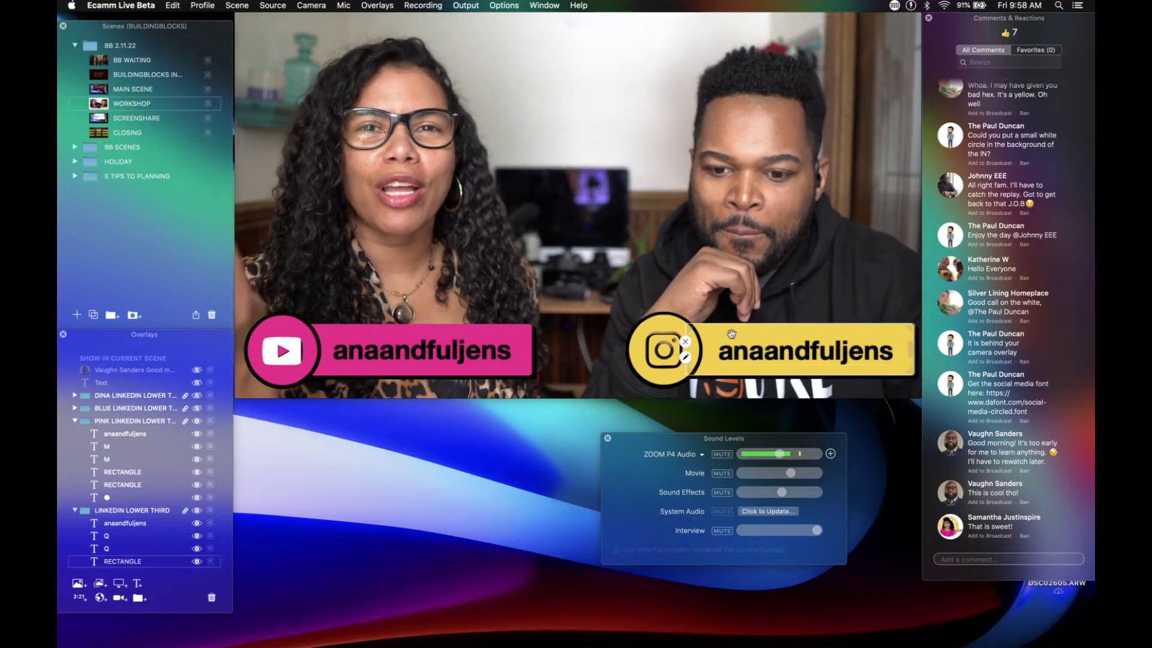
mouse_move(529, 331)
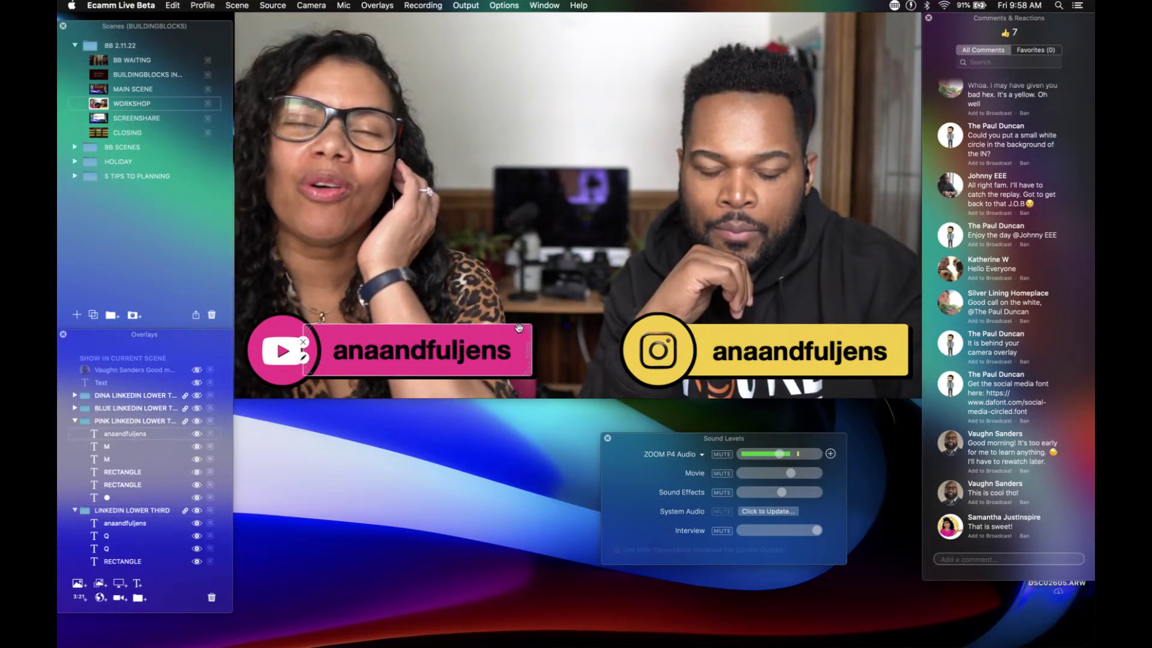
left_click_drag(519, 328, 528, 329)
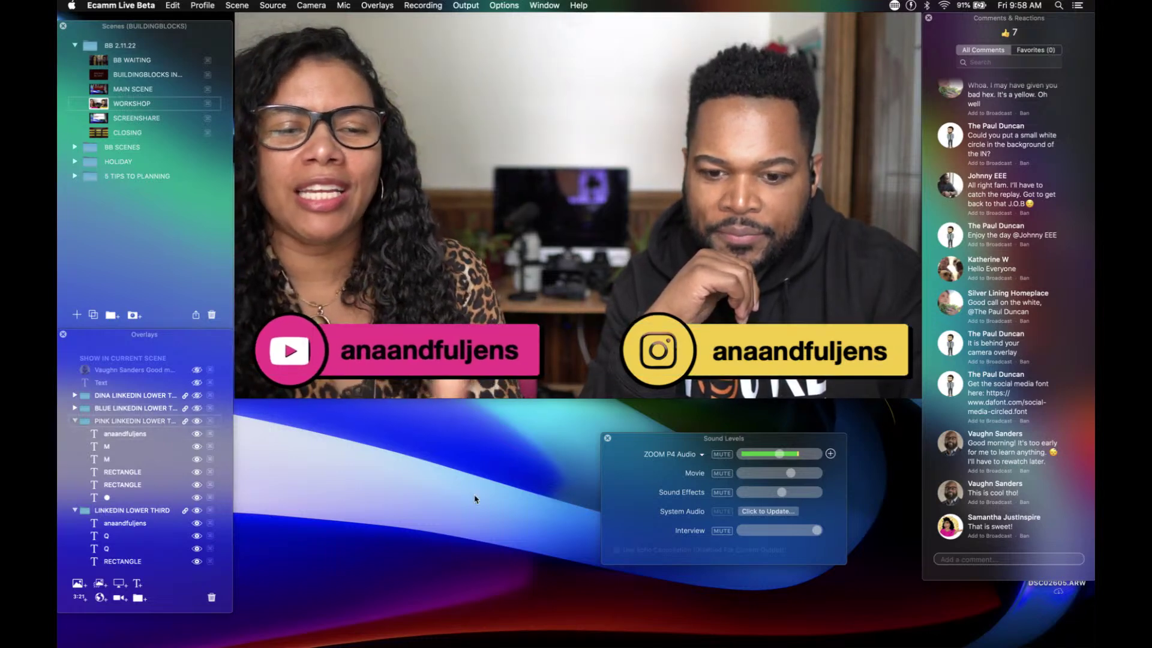